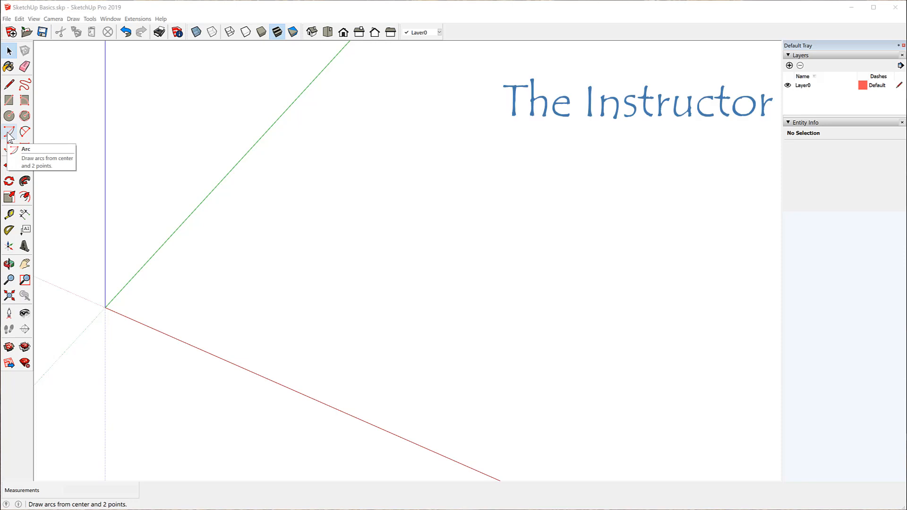
Show the Instructor in the default tray and view its guidance for the Eraser and Rectangle tools.
left_click(112, 19)
mouse_move(112, 29)
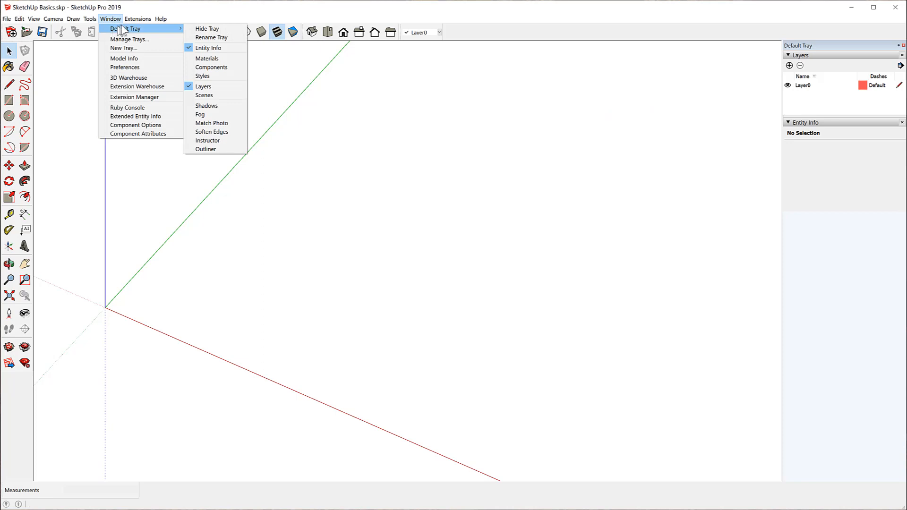
left_click(208, 141)
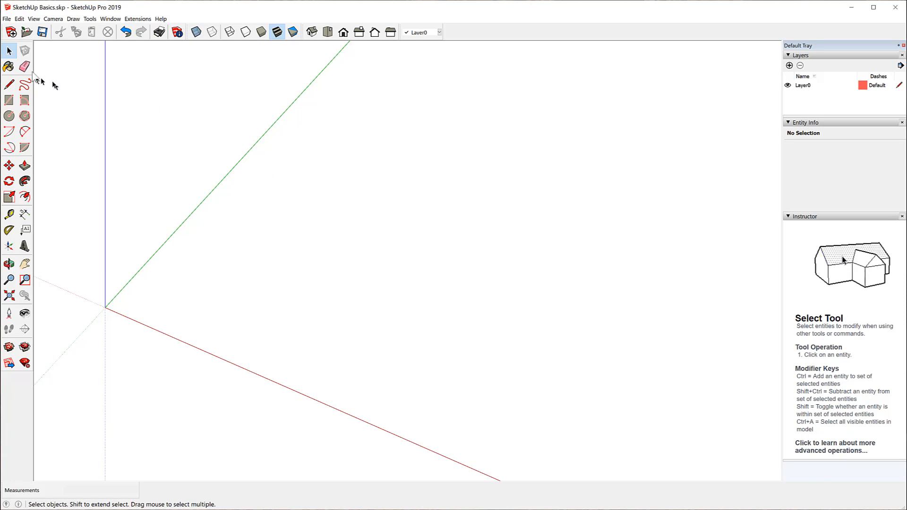
left_click(23, 68)
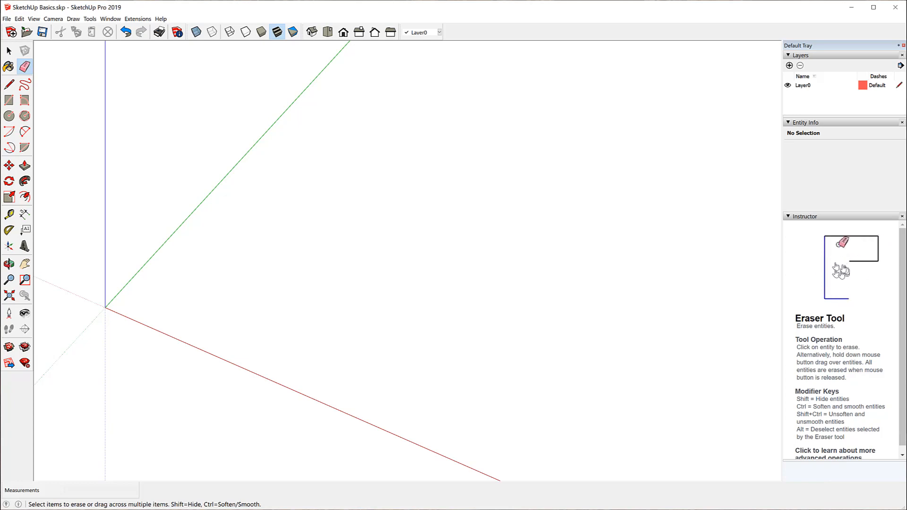
left_click(10, 102)
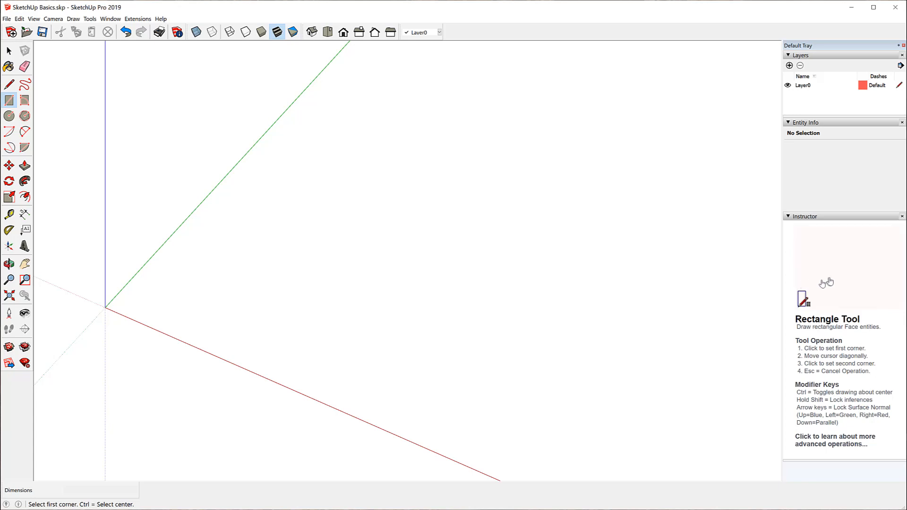
Hide the Instructor from the default tray.
left_click(110, 19)
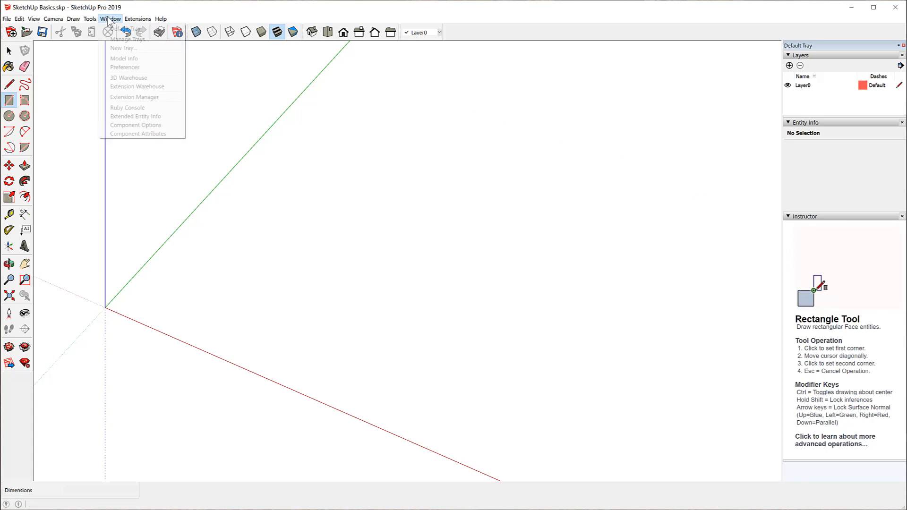
mouse_move(137, 29)
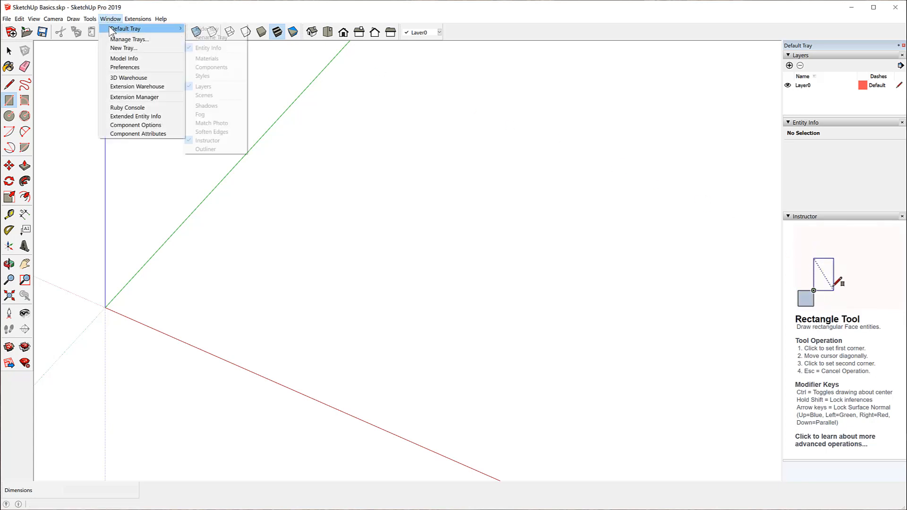
left_click(215, 141)
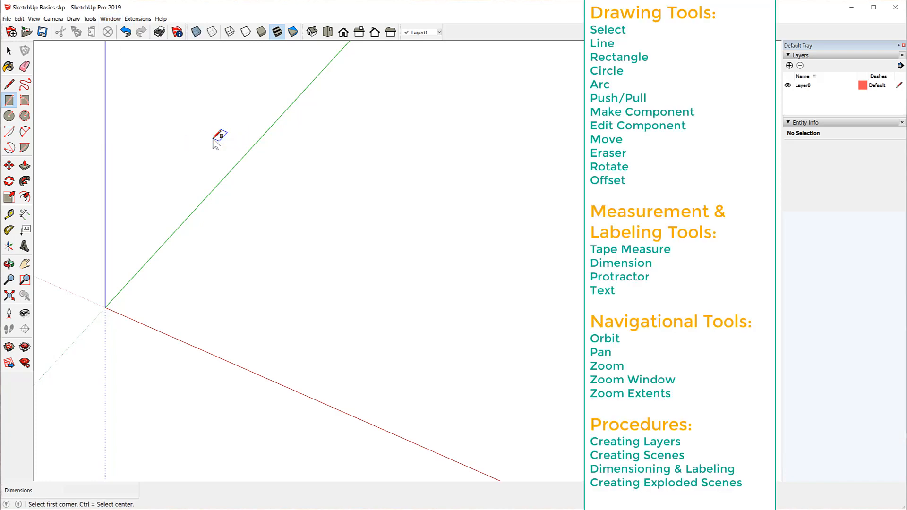
left_click(9, 51)
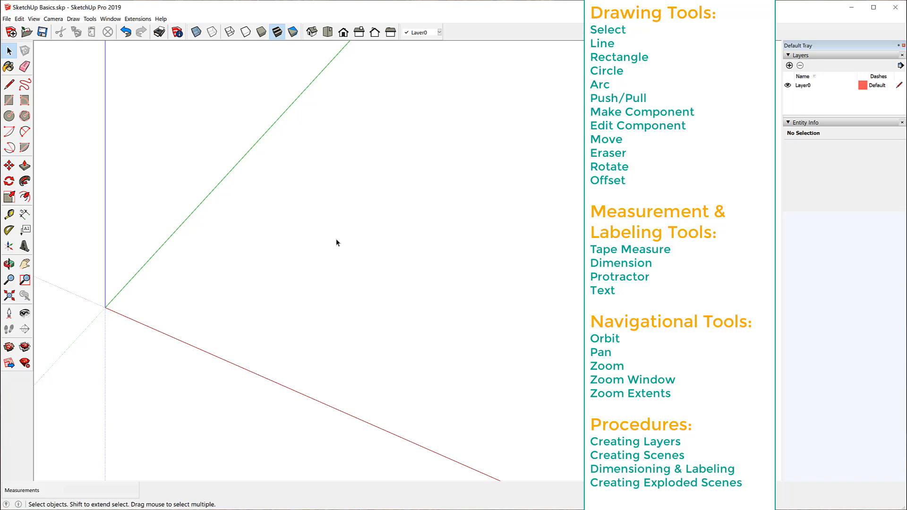
left_click(9, 101)
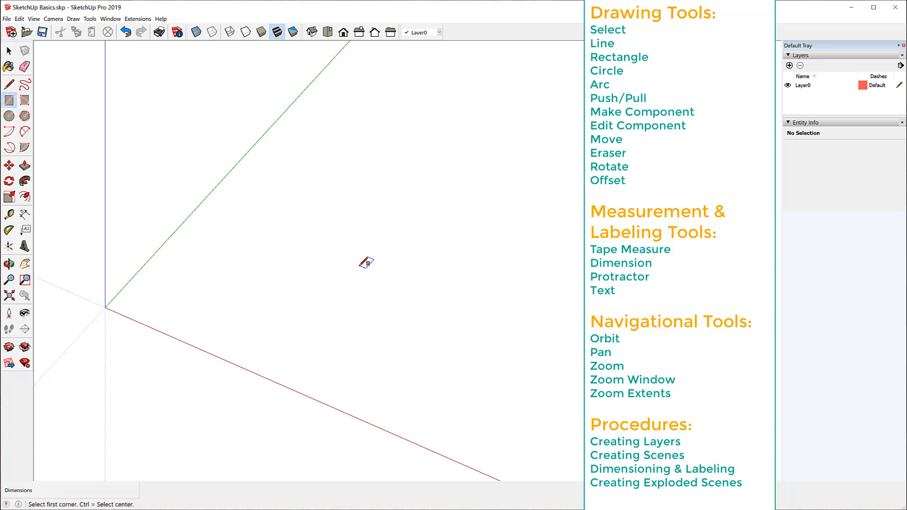
key("space")
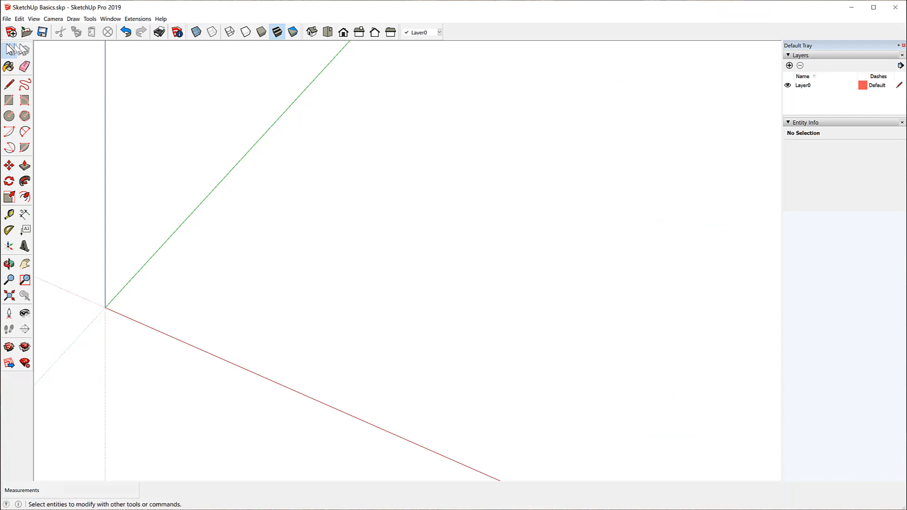
left_click(9, 101)
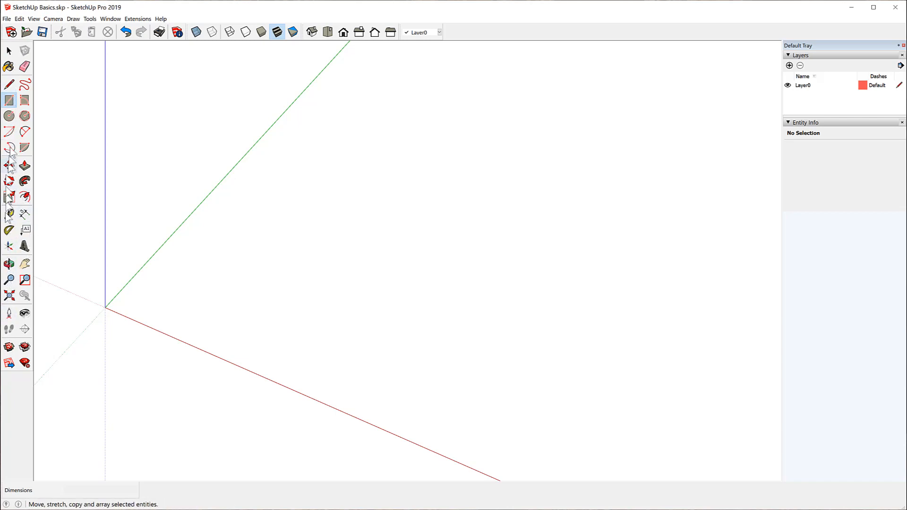
left_click(9, 100)
left_click(9, 117)
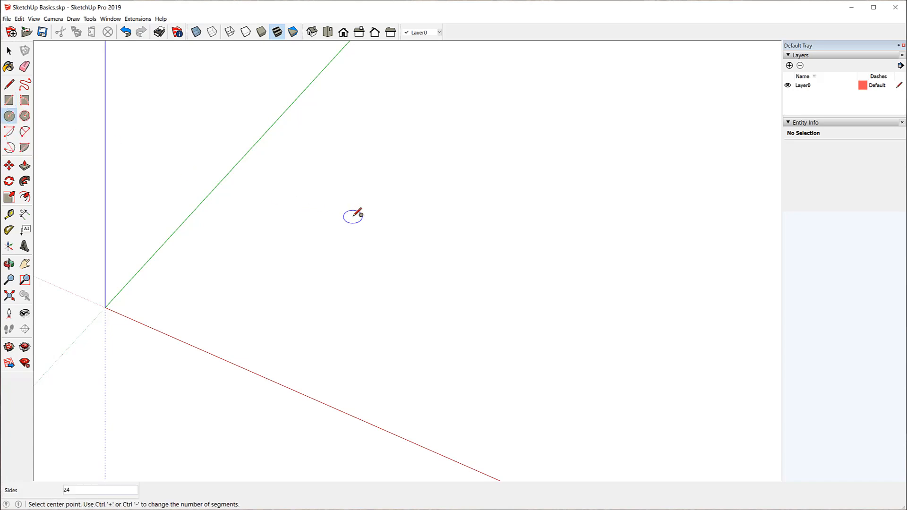
left_click(10, 51)
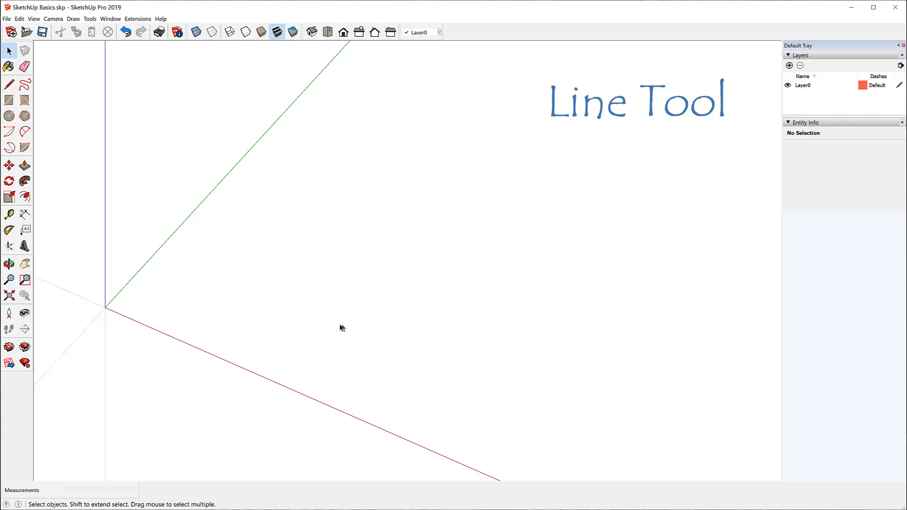
left_click(9, 85)
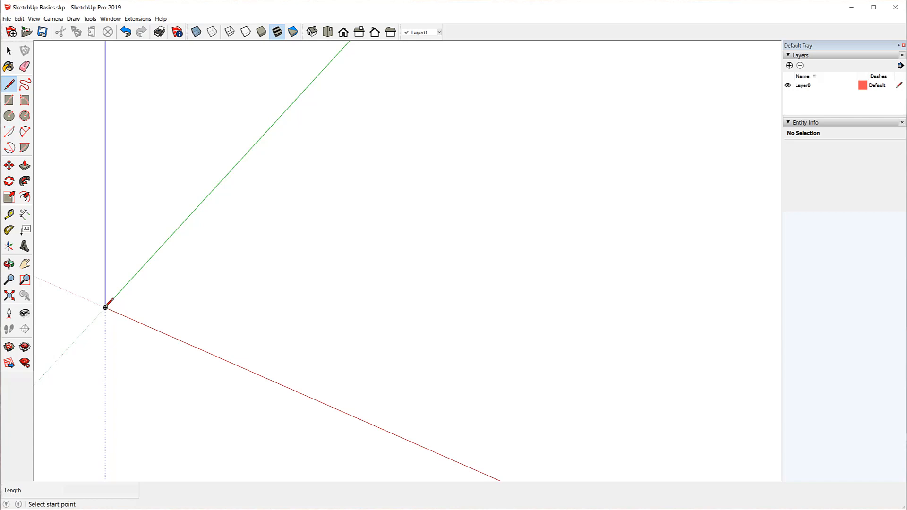
left_click(105, 307)
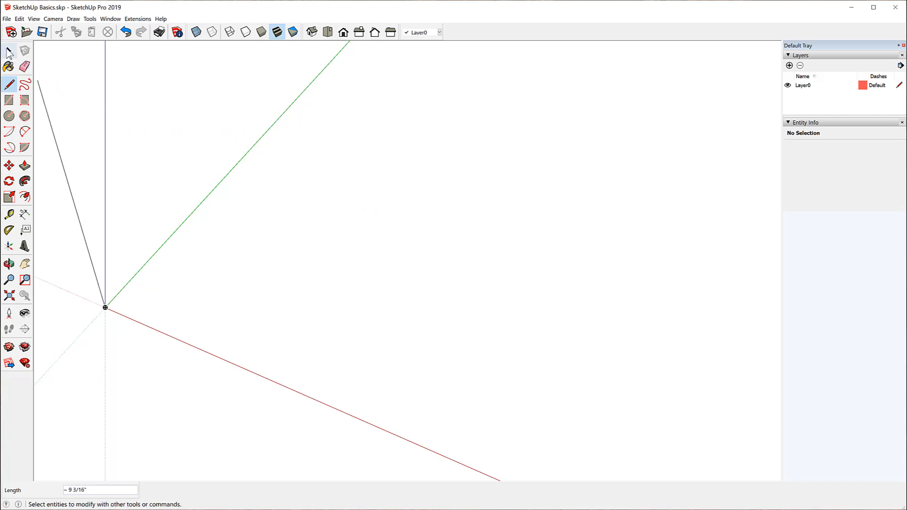
left_click(9, 51)
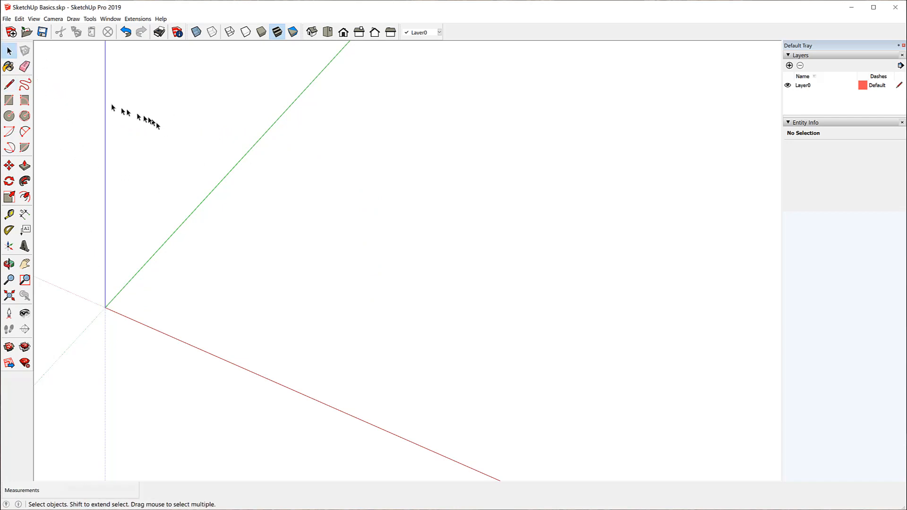
Draw a closed 1 1/2" square with the Line tool, starting at the origin and following the red and green axes.
left_click(9, 85)
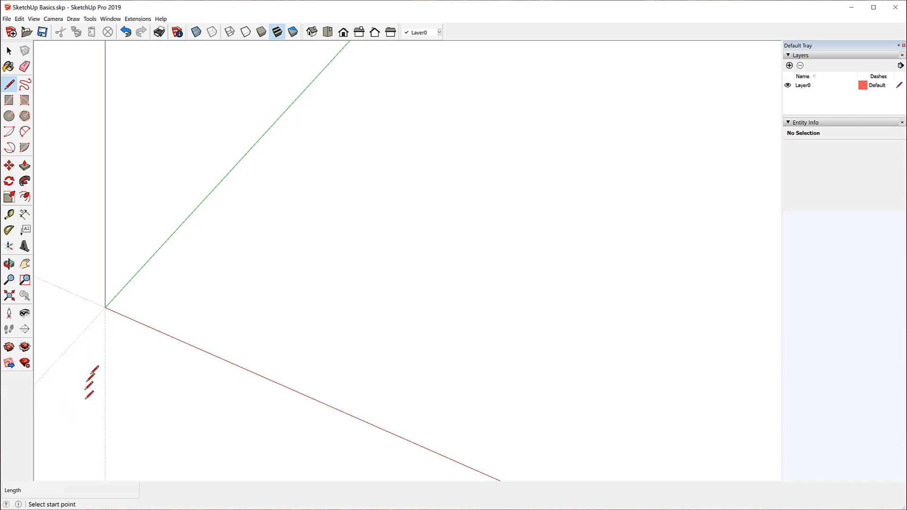
left_click(104, 307)
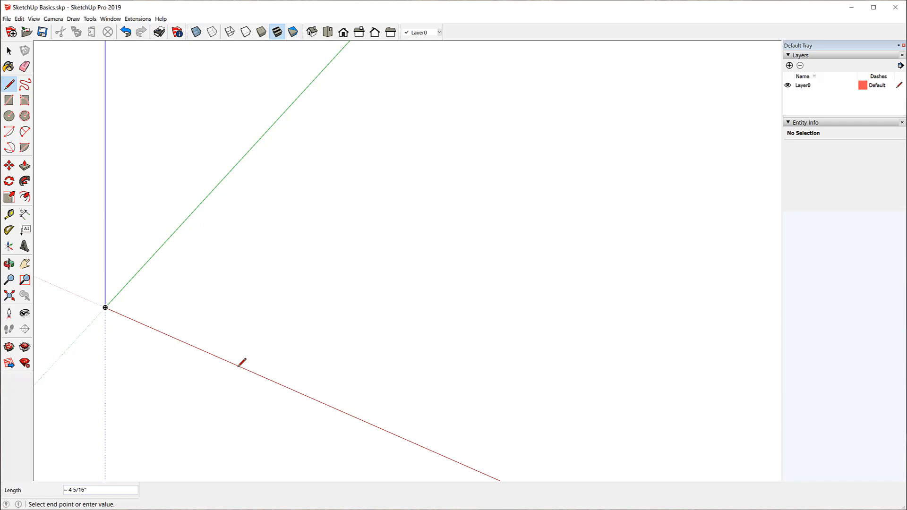
type("1.5")
key("Return")
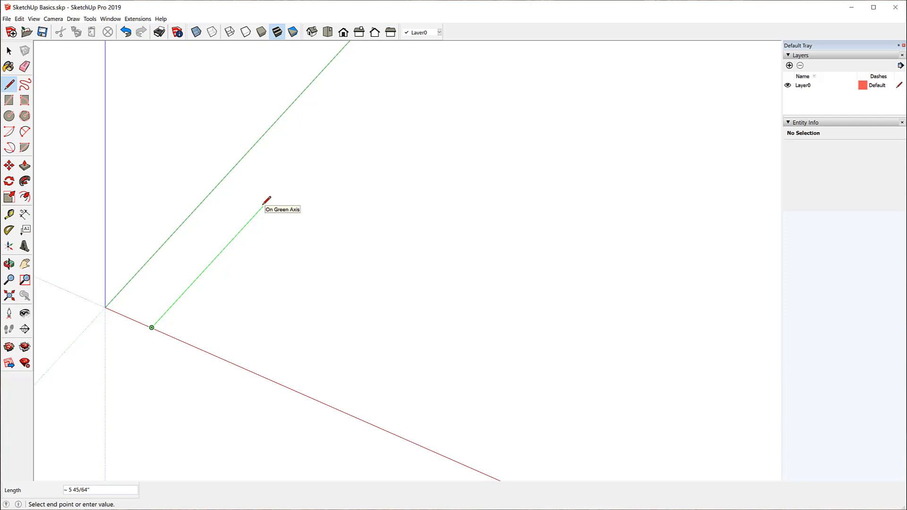
type("1 1/2")
key("Return")
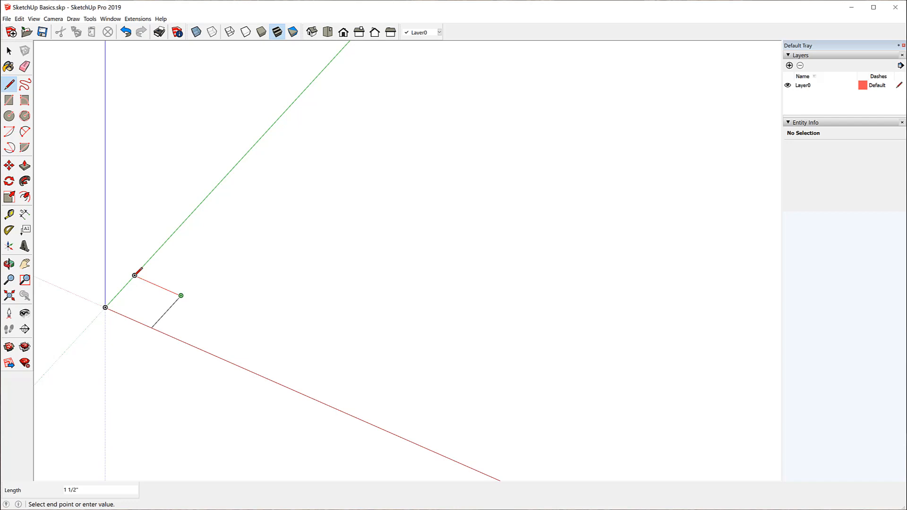
left_click(135, 275)
left_click(106, 307)
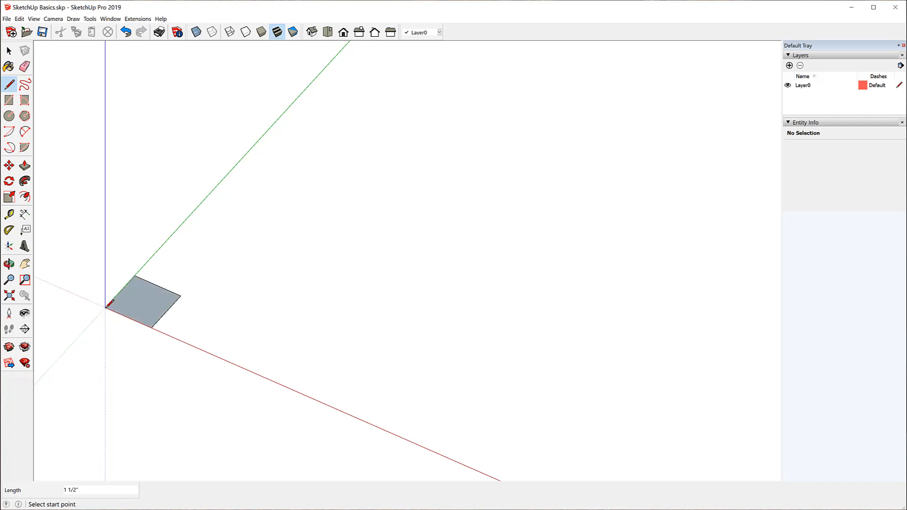
Select the square's face and each of its four edges individually, one at a time.
left_click(9, 51)
left_click(146, 313)
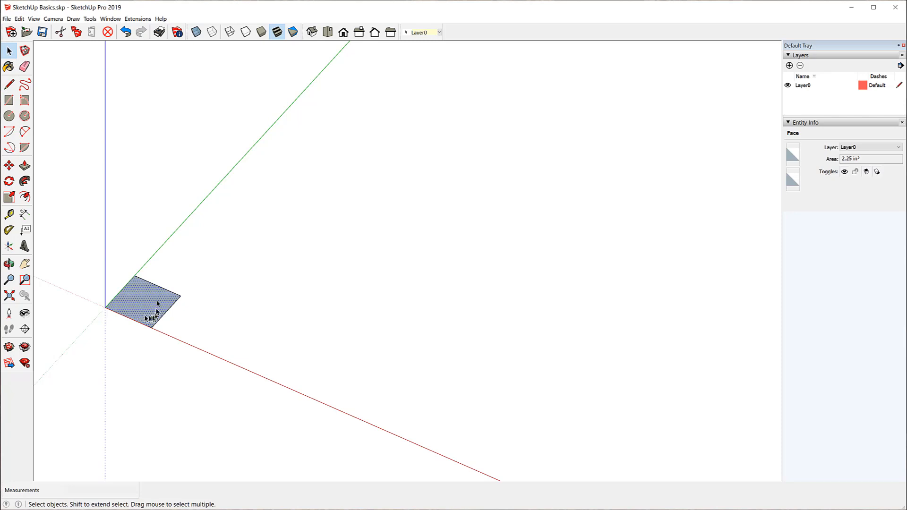
left_click(131, 323)
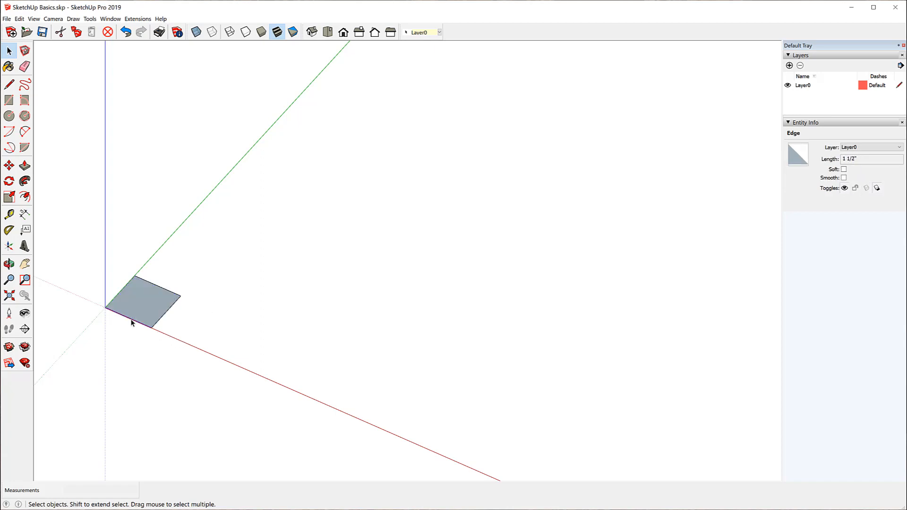
left_click(160, 320)
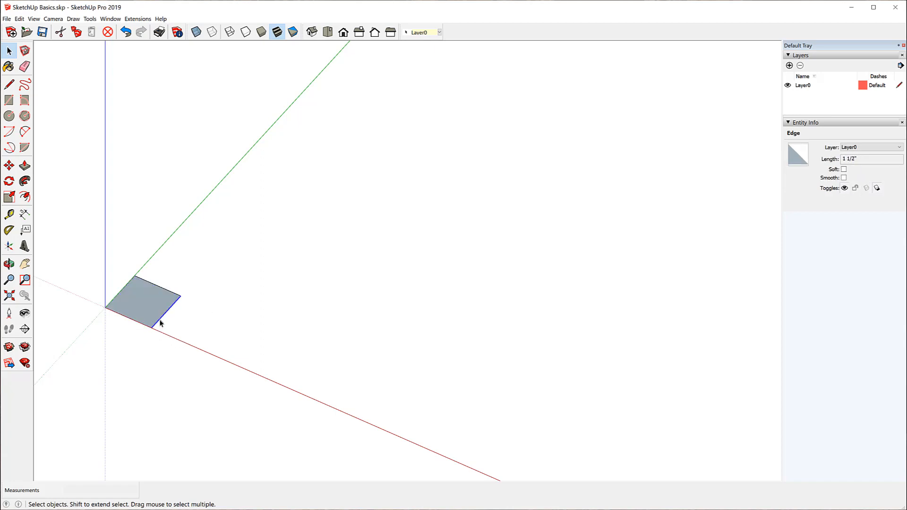
left_click(159, 287)
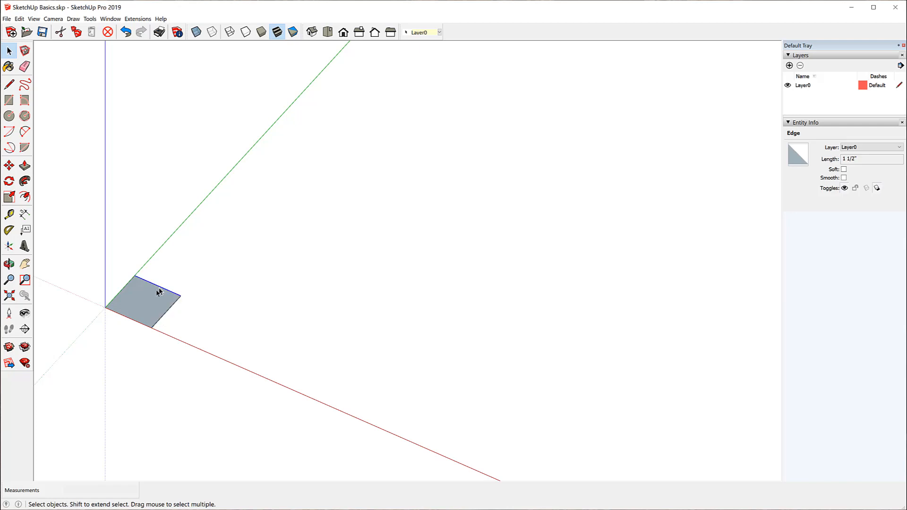
left_click(117, 296)
Select the whole square with an enclosing selection window, and only its back and green-axis edges with a smaller window.
left_click_drag(70, 249, 254, 354)
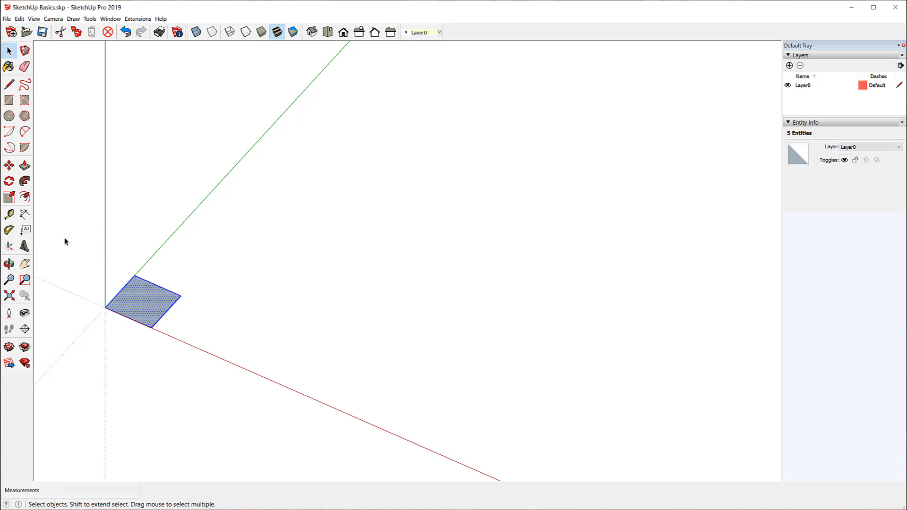
left_click_drag(64, 239, 214, 313)
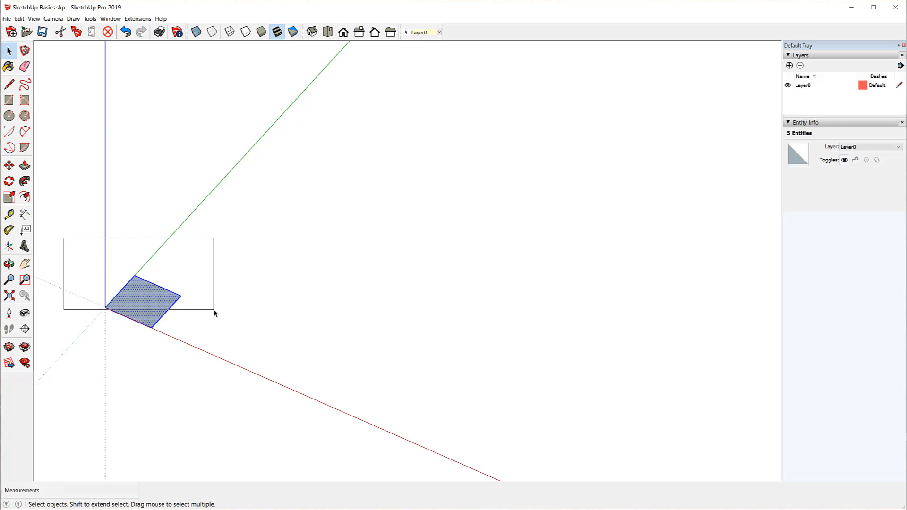
left_click_drag(215, 313, 214, 311)
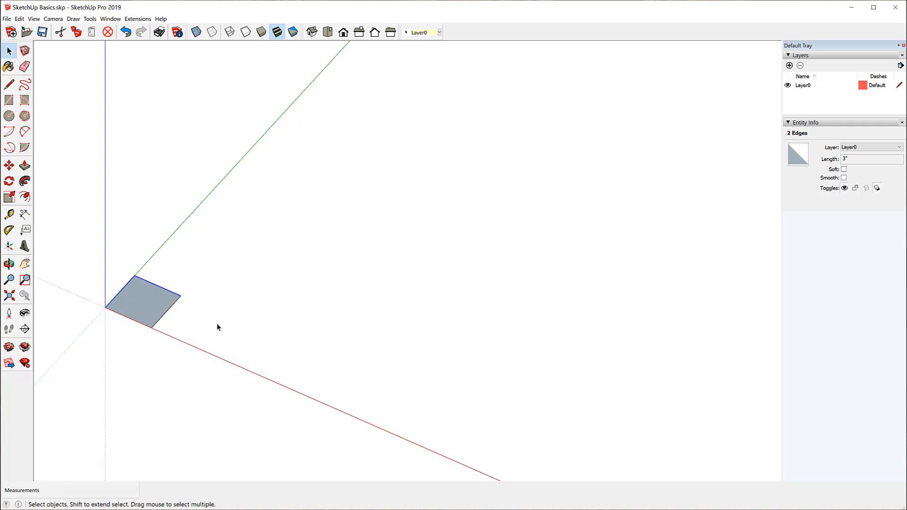
Select the whole square twice with a crossing selection over only part of it, clearing the selection each time.
left_click_drag(217, 324, 121, 278)
left_click_drag(122, 278, 122, 278)
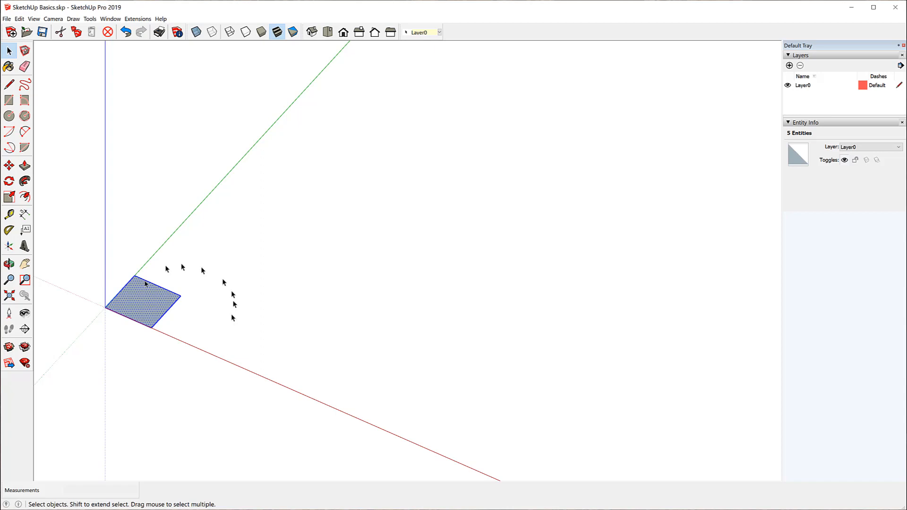
left_click(243, 329)
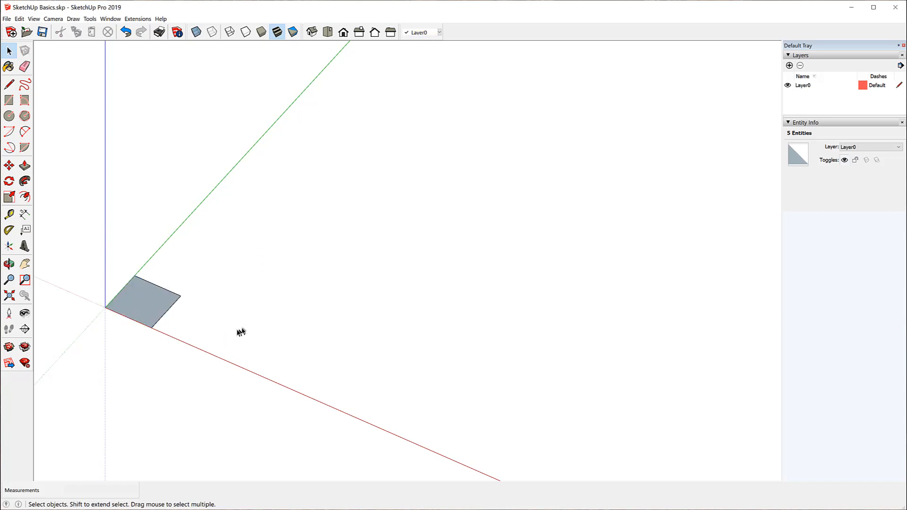
left_click_drag(219, 325, 129, 271)
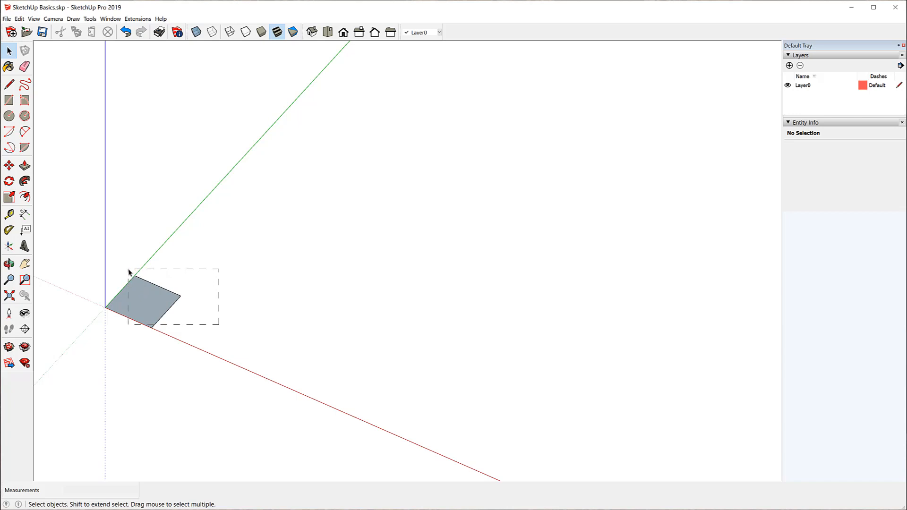
left_click_drag(128, 272, 129, 272)
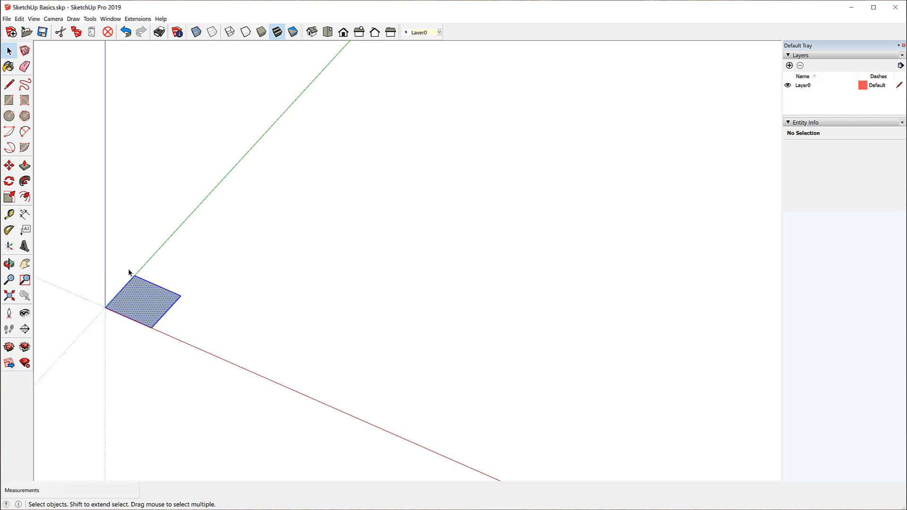
left_click(323, 333)
Window-select the entire square and clear the selection, and select its red-axis and green-axis edges one after the other.
left_click_drag(72, 239, 109, 269)
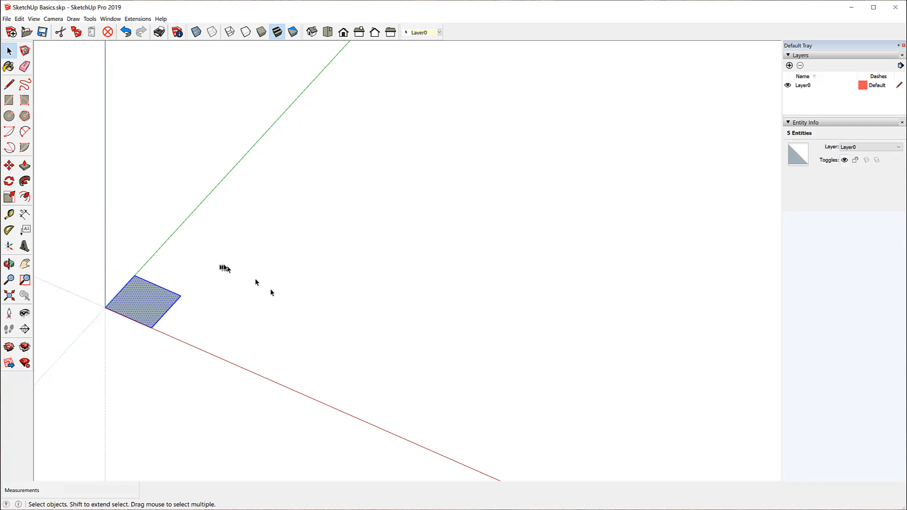
left_click(224, 268)
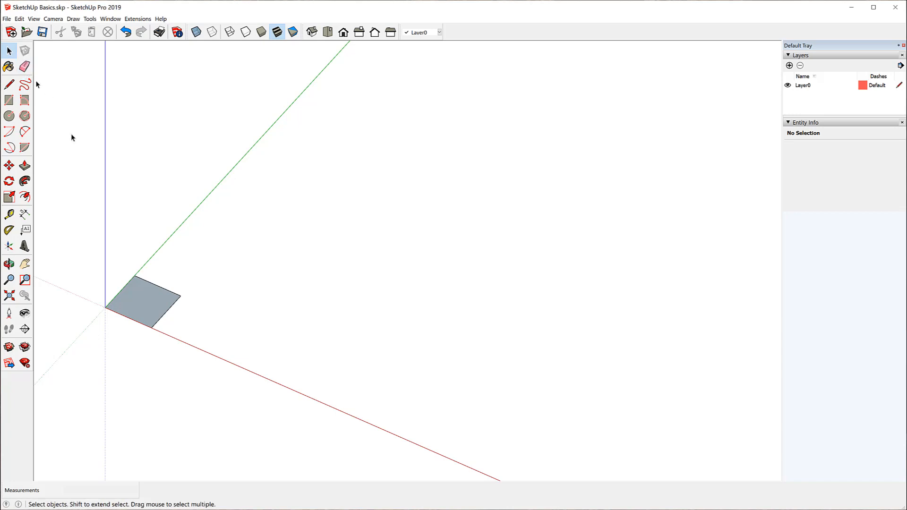
left_click(128, 319)
left_click(116, 296)
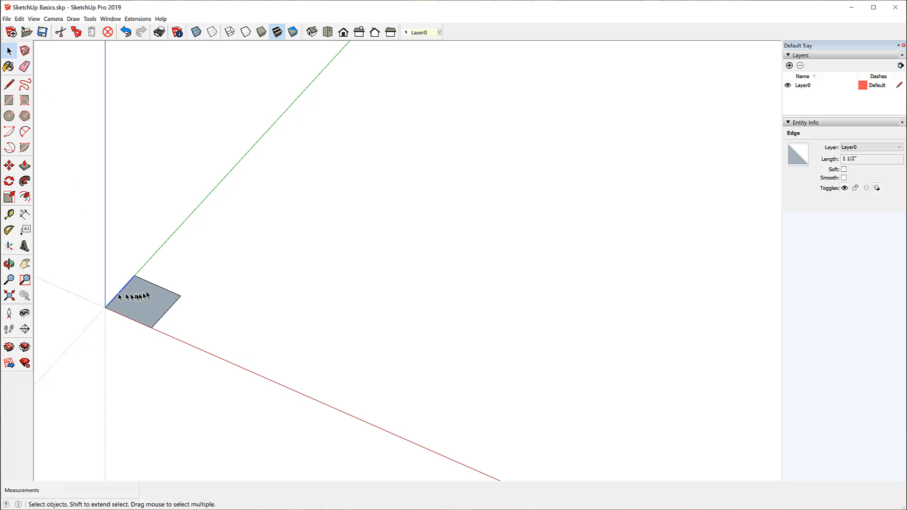
Select the square's back edge, replace it with the face, and add each of the four edges to the selection.
left_click(170, 291)
left_click(145, 313)
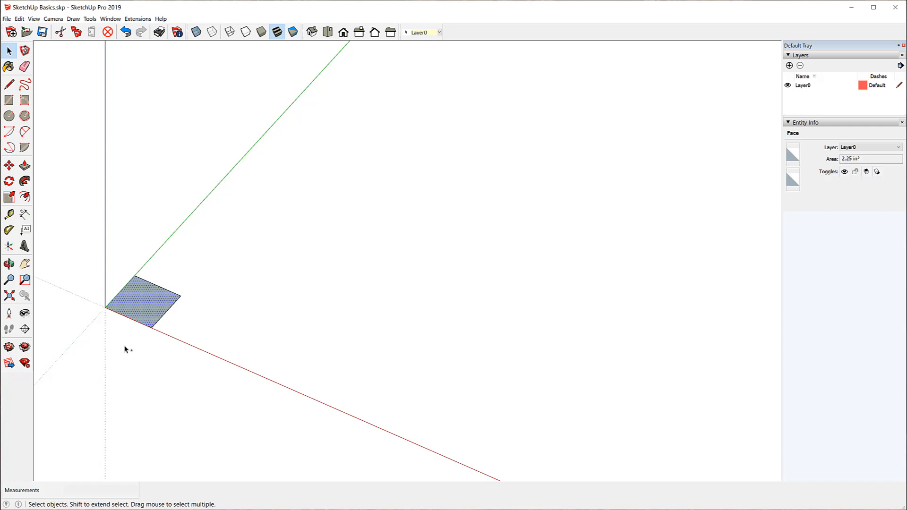
left_click(141, 325, "ctrl")
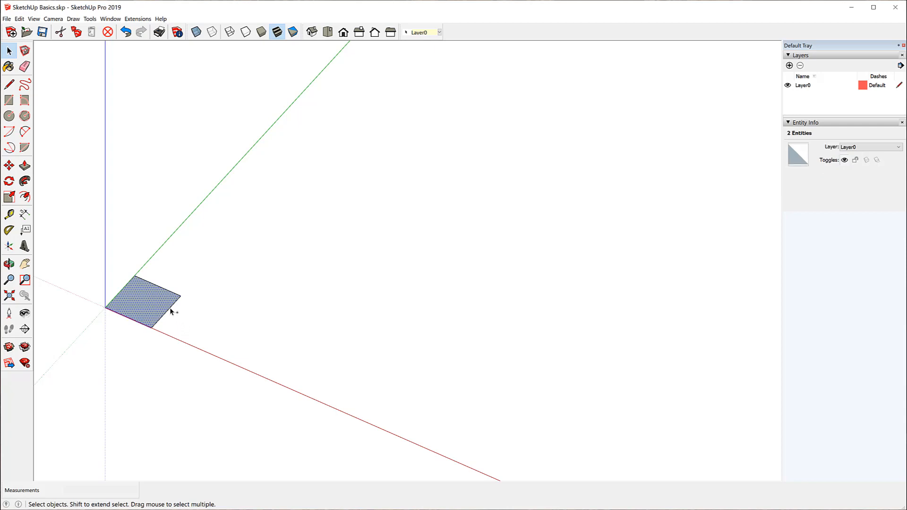
left_click(170, 312, "ctrl")
left_click(163, 289, "ctrl")
left_click(121, 297, "ctrl")
Toggle the green-axis edge, the back edge and the edge opposite the green axis in and out of the current selection.
left_click(125, 287, "shift")
left_click(152, 284, "shift")
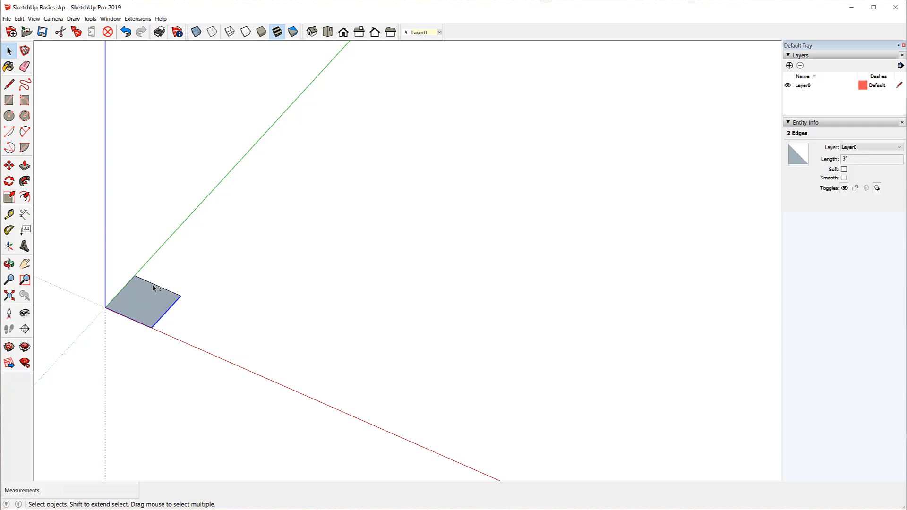
left_click(152, 285, "shift")
left_click(162, 317, "shift")
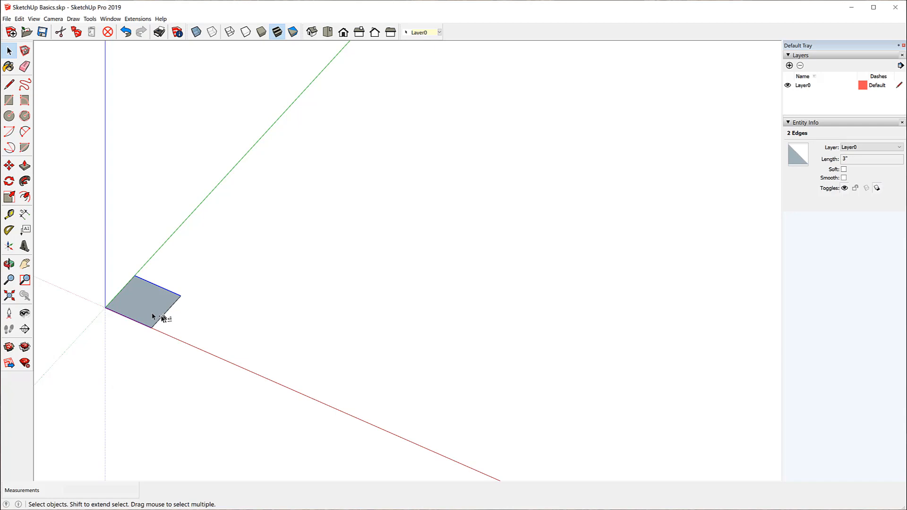
left_click(120, 293, "shift")
Window-select the whole square, delete it, and undo the deletion.
left_click_drag(73, 253, 271, 384)
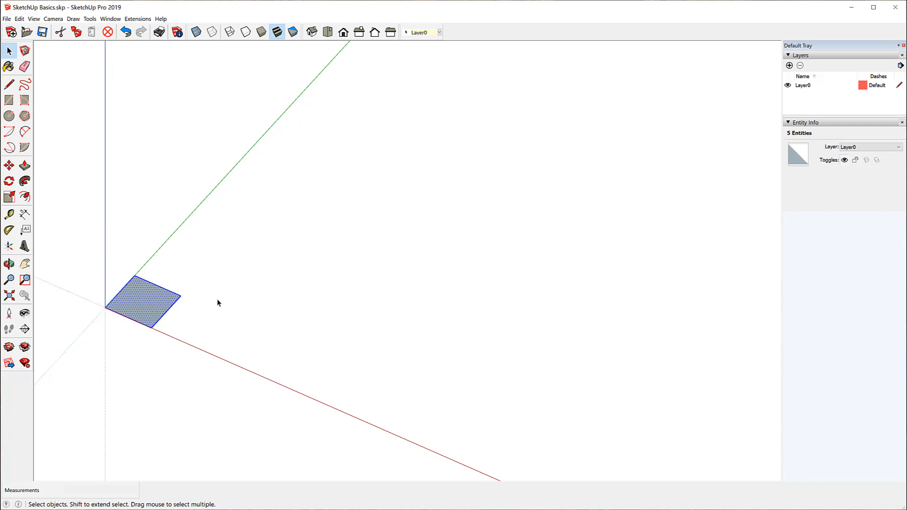
key("Delete")
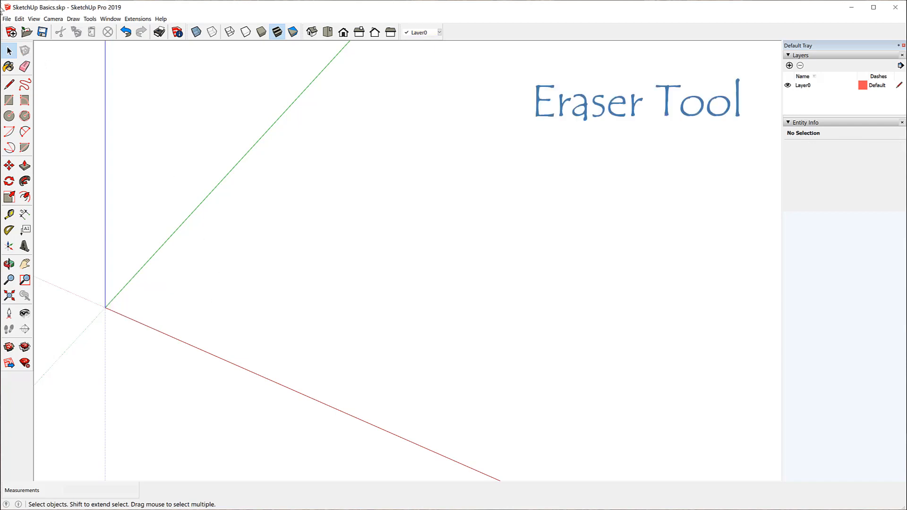
left_click(125, 31)
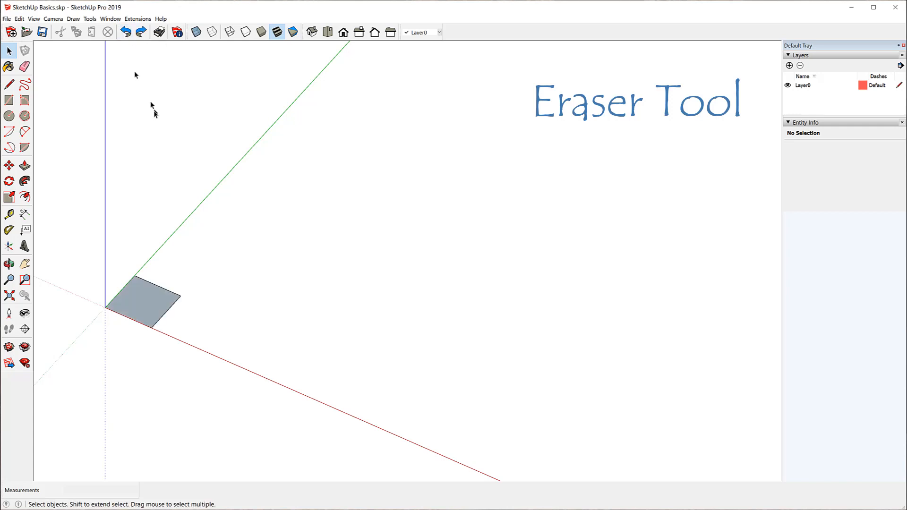
Erase the square's edges with the Eraser tool, finishing with the edge opposite the green axis, and undo the erasures.
left_click(25, 68)
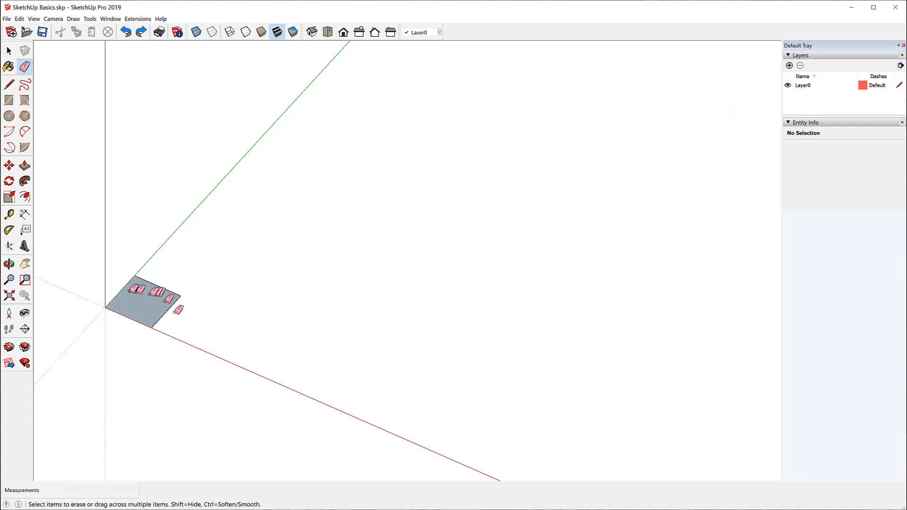
left_click_drag(127, 287, 154, 277)
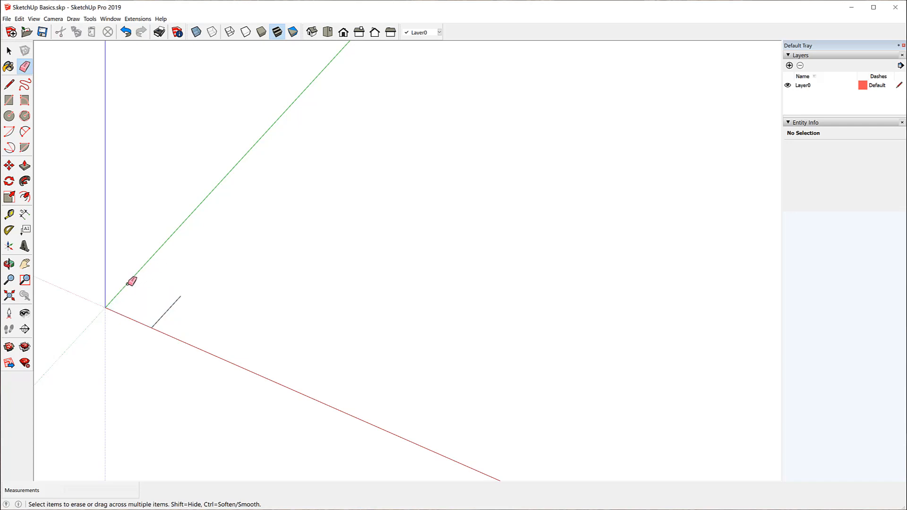
left_click(167, 311)
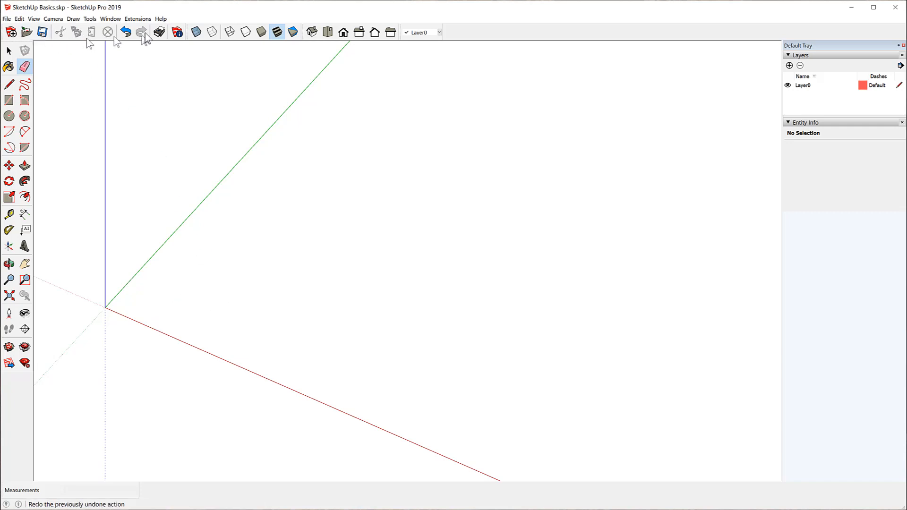
left_click(126, 33)
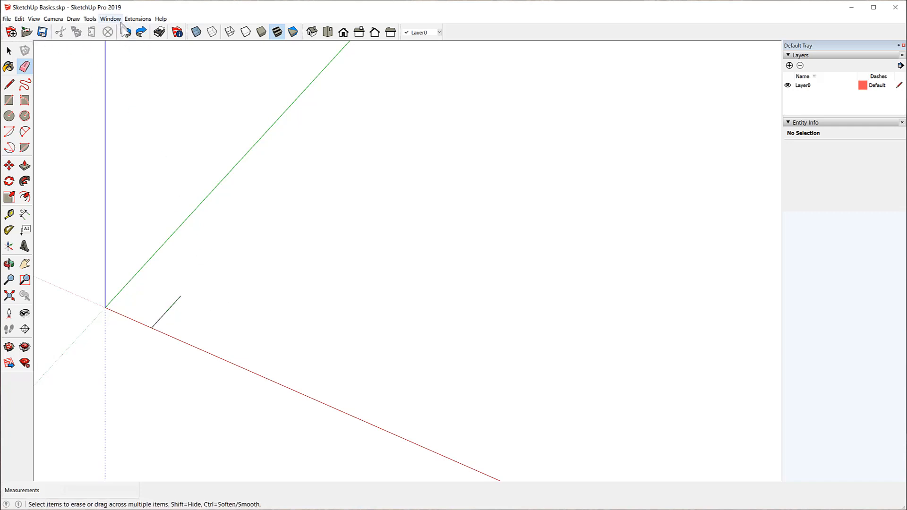
left_click(127, 33)
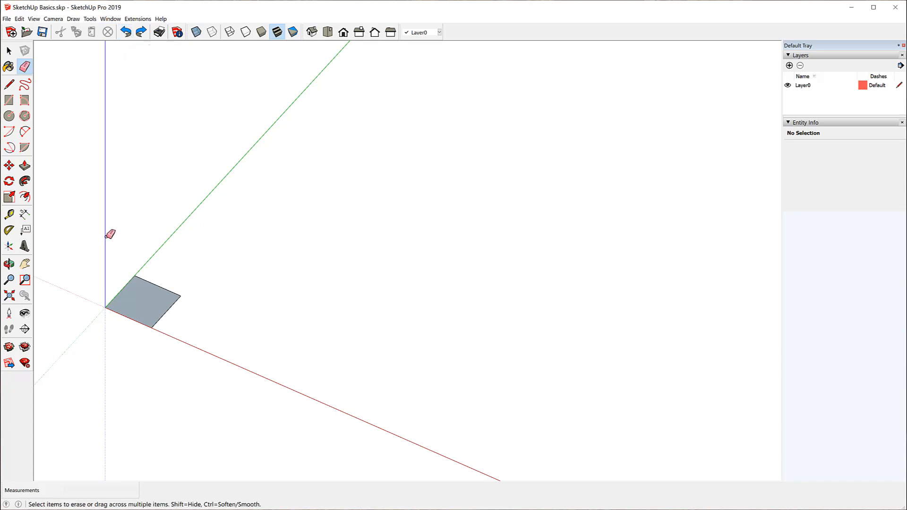
Erase the whole square by sweeping the Eraser across its edges, undo it once, and repeat the erasure.
mouse_move(118, 257)
left_mouse_down()
mouse_move(182, 328)
mouse_move(170, 297)
mouse_move(130, 314)
mouse_move(122, 330)
left_mouse_up()
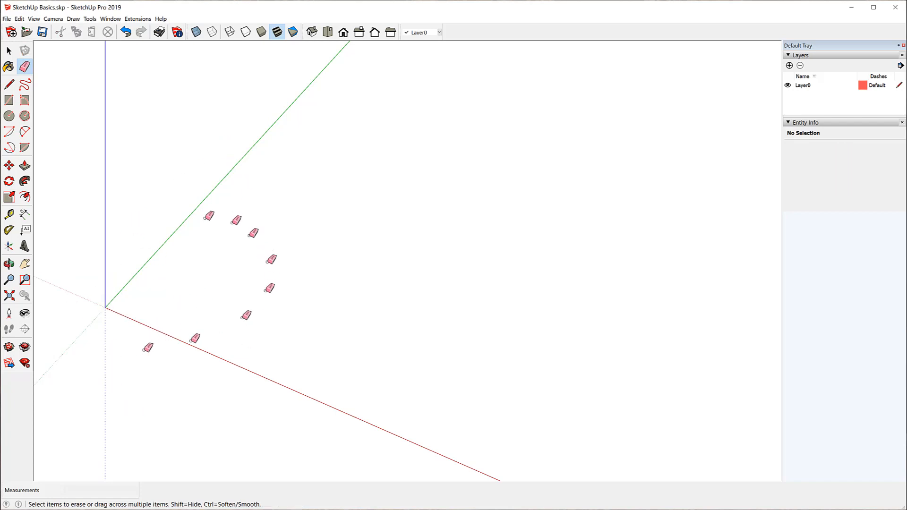
left_click(126, 32)
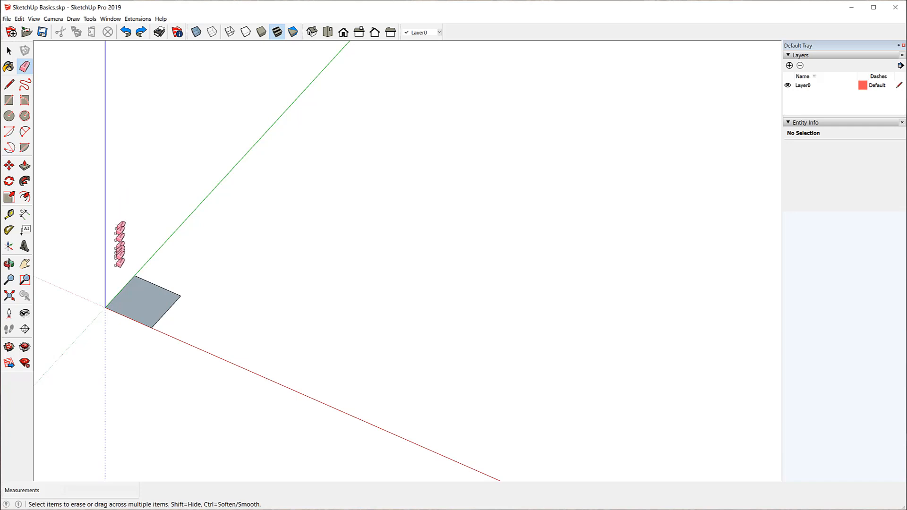
mouse_move(122, 276)
left_mouse_down()
mouse_move(154, 303)
mouse_move(186, 306)
mouse_move(178, 274)
mouse_move(135, 312)
mouse_move(129, 335)
left_mouse_up()
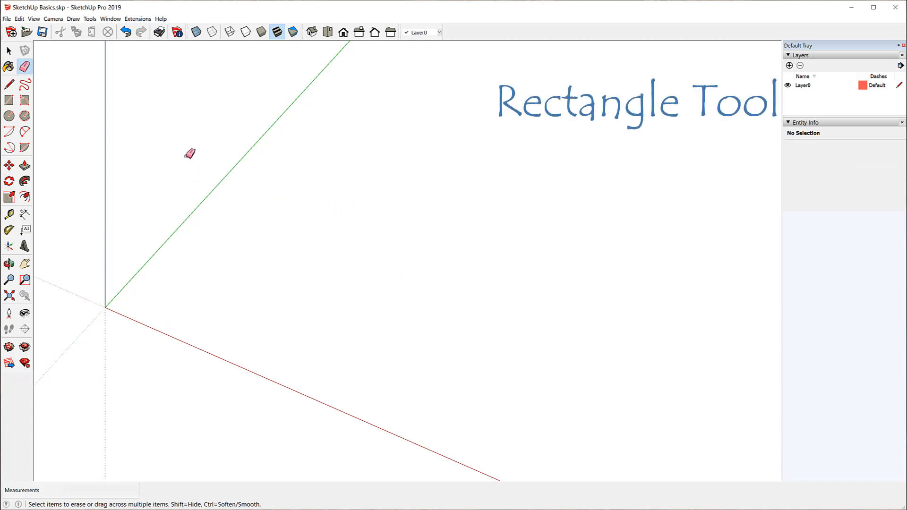
Draw a 1.5 by 1.5 inch rectangle on the ground plane with its first corner at the origin.
left_click(9, 100)
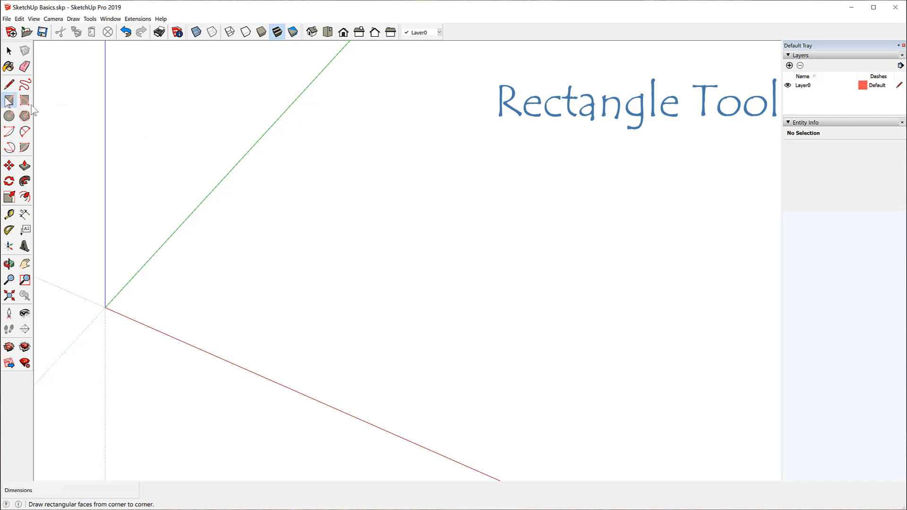
left_click(105, 307)
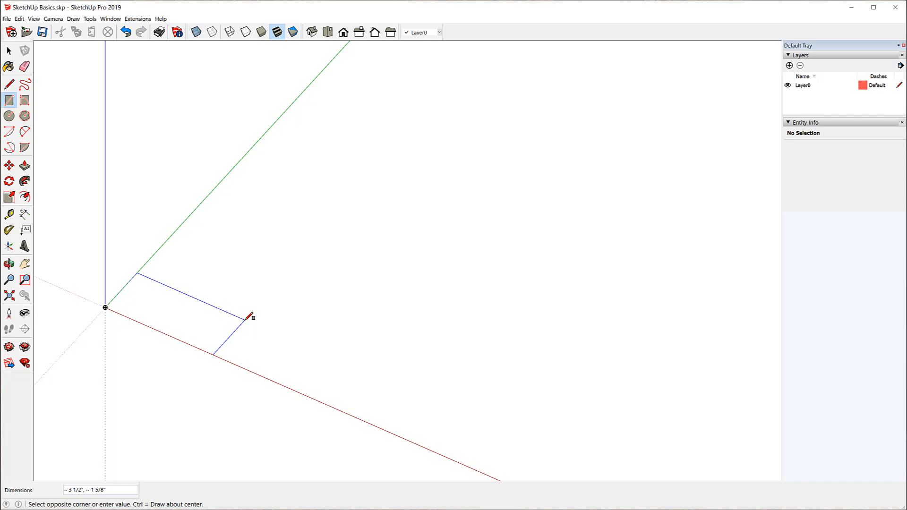
type("1.5,1.5")
key("Return")
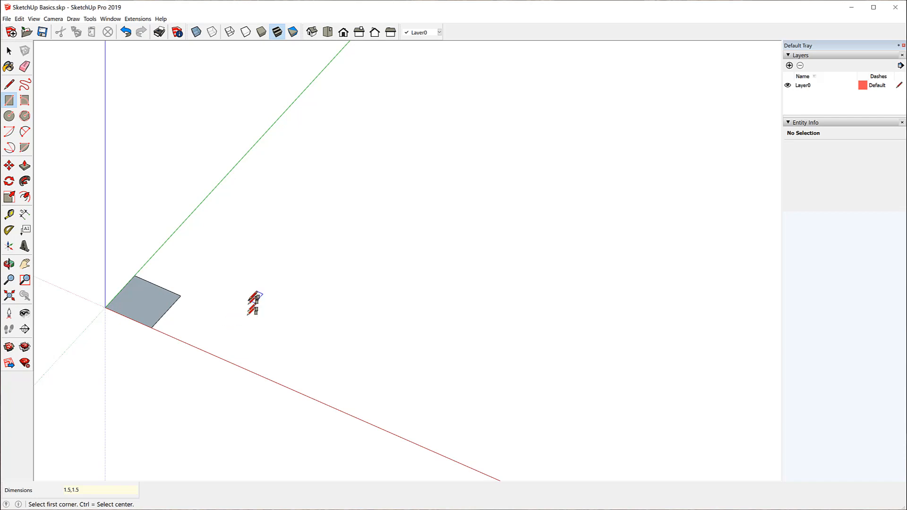
Push/Pull the square face upward along the blue axis to a height of 26 3/4".
scroll(161, 425, "down", 2)
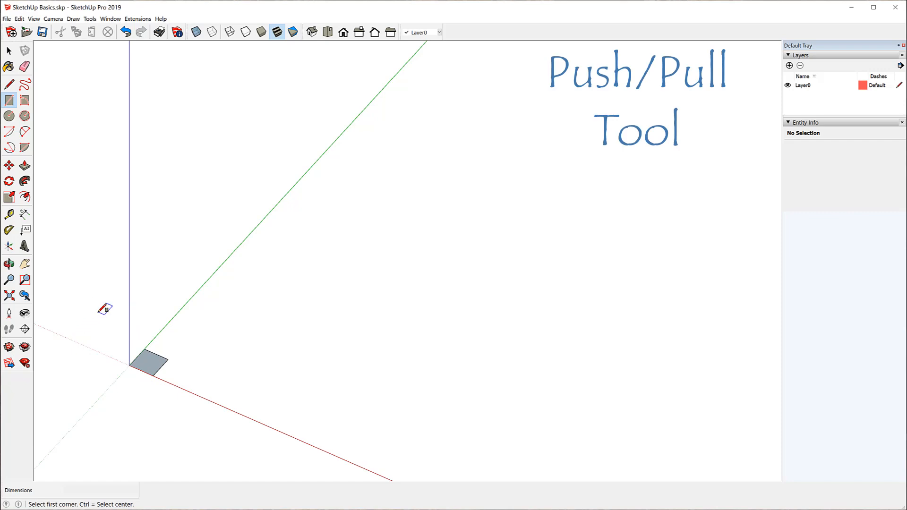
left_click(25, 167)
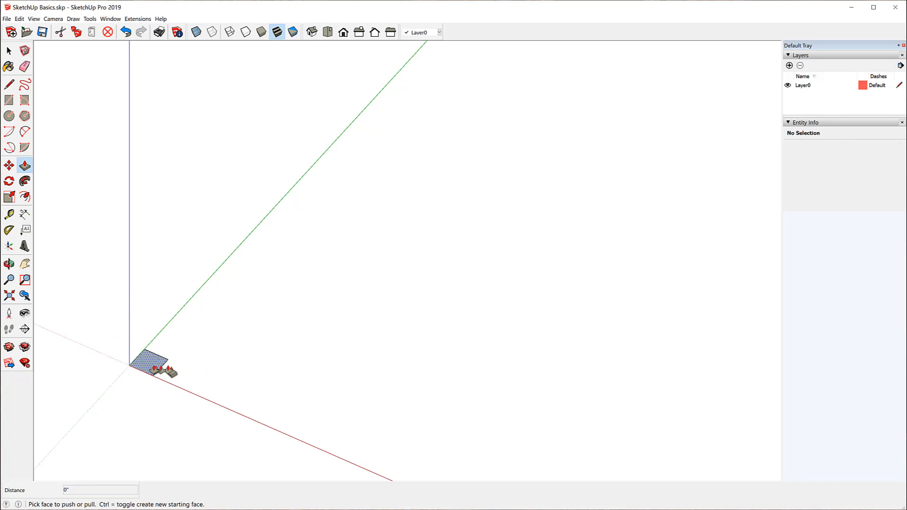
left_click_drag(152, 368, 153, 212)
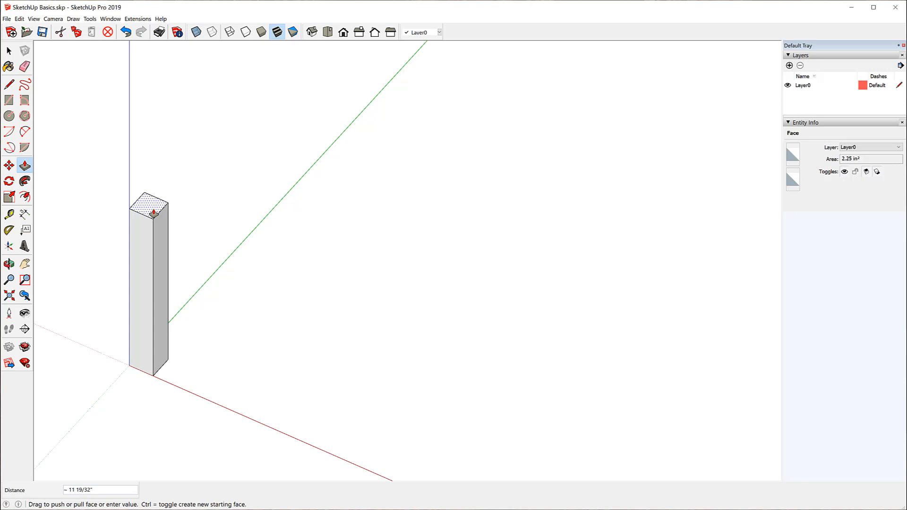
type("26 3/4")
key("Return")
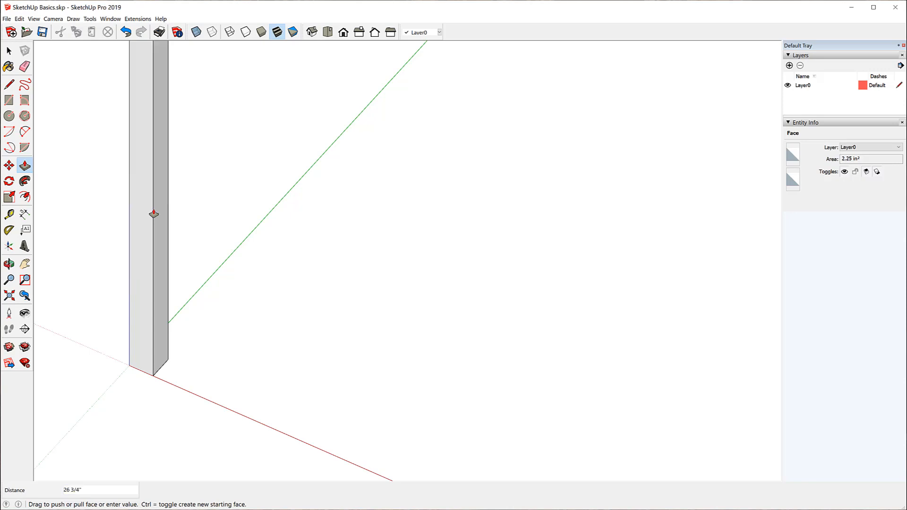
scroll(144, 310, "down", 3)
scroll(145, 309, "down", 2)
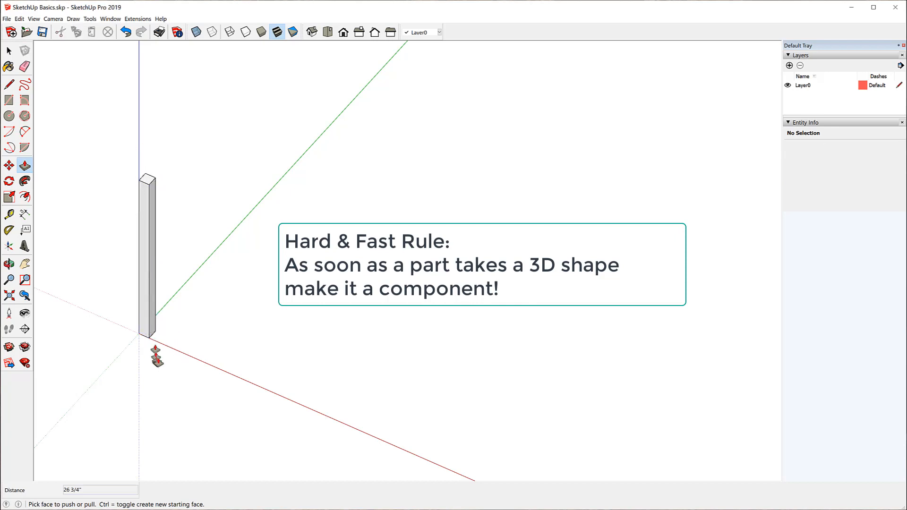
Select a single vertical edge of the post and one of its long faces in turn, and clear the selection.
left_click(149, 196)
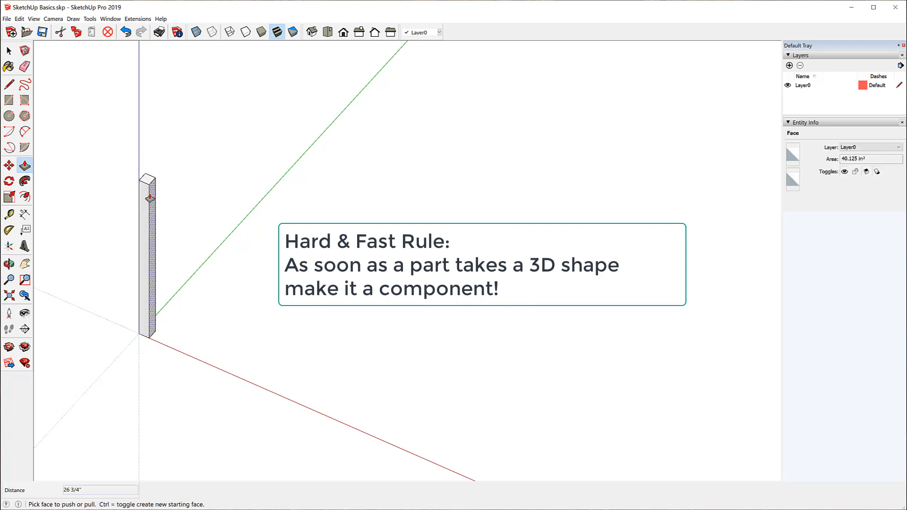
key("Escape")
key("space")
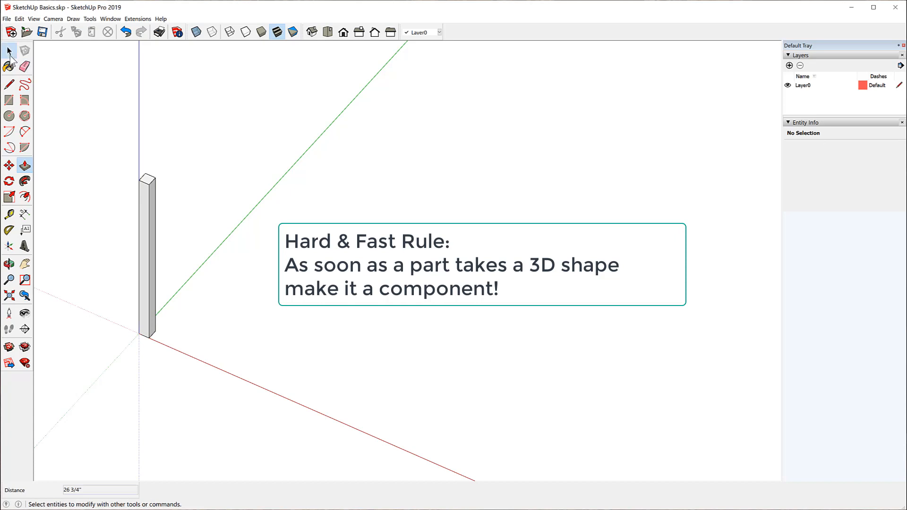
left_click(150, 222)
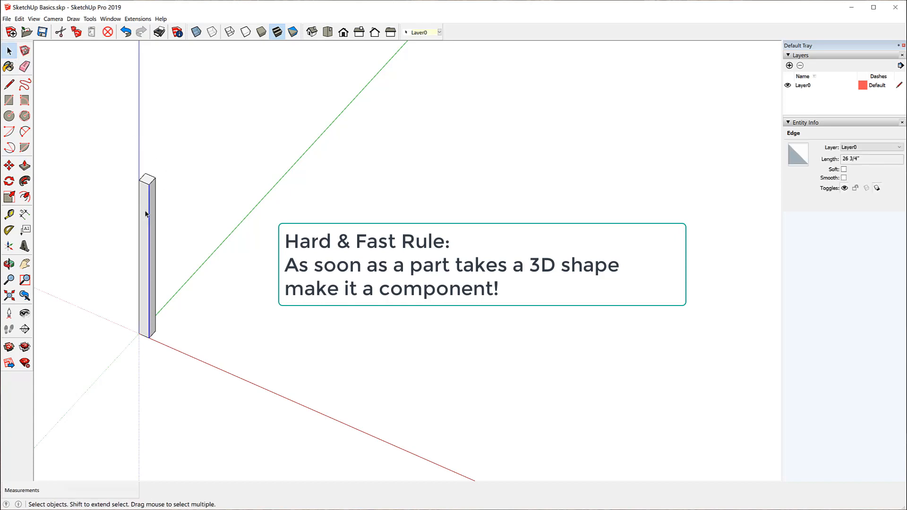
left_click(145, 214)
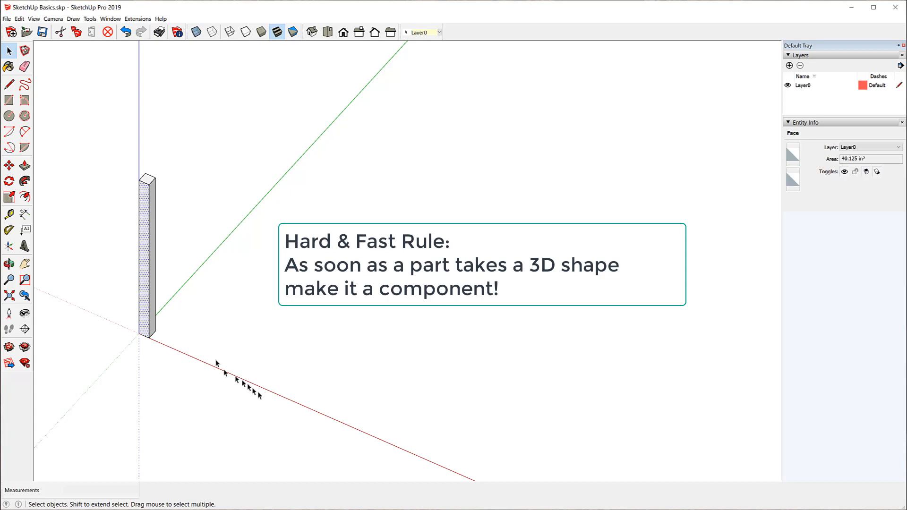
left_click(208, 325)
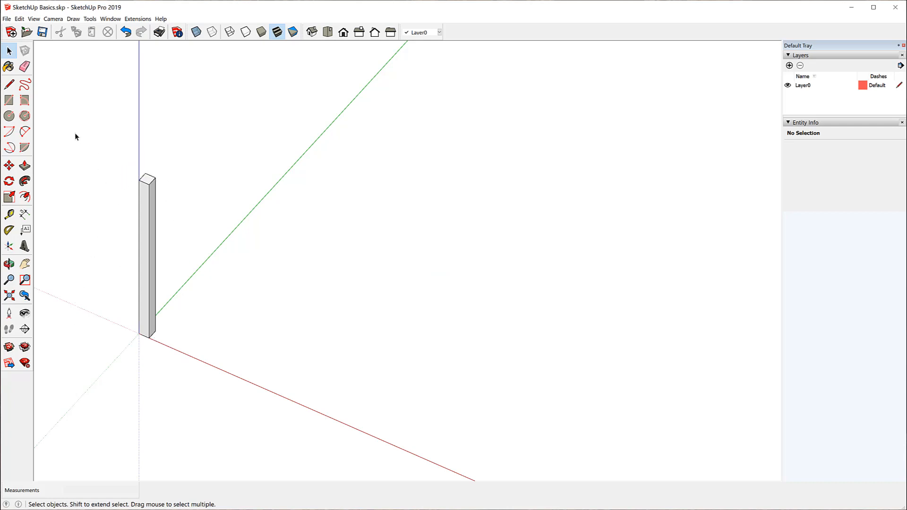
Select the entire post with an enclosing selection window and clear the selection.
left_click_drag(75, 133, 217, 408)
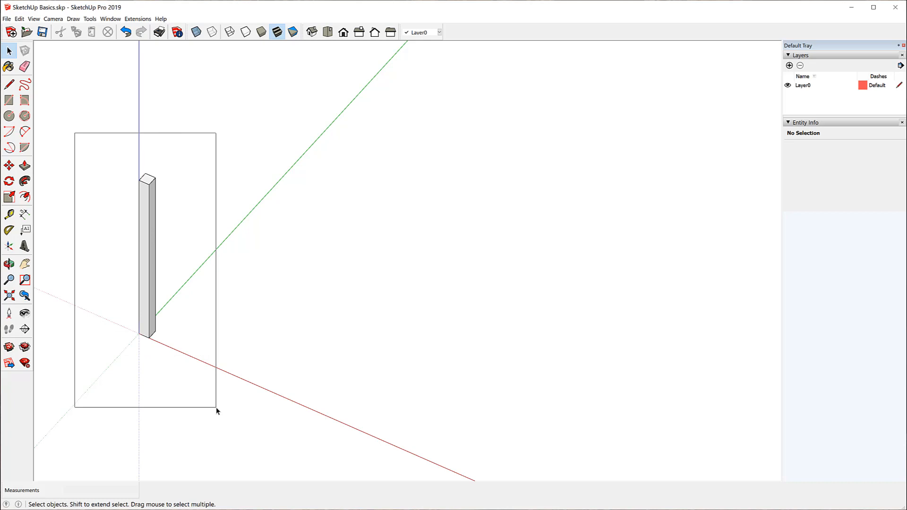
left_click_drag(216, 409, 217, 409)
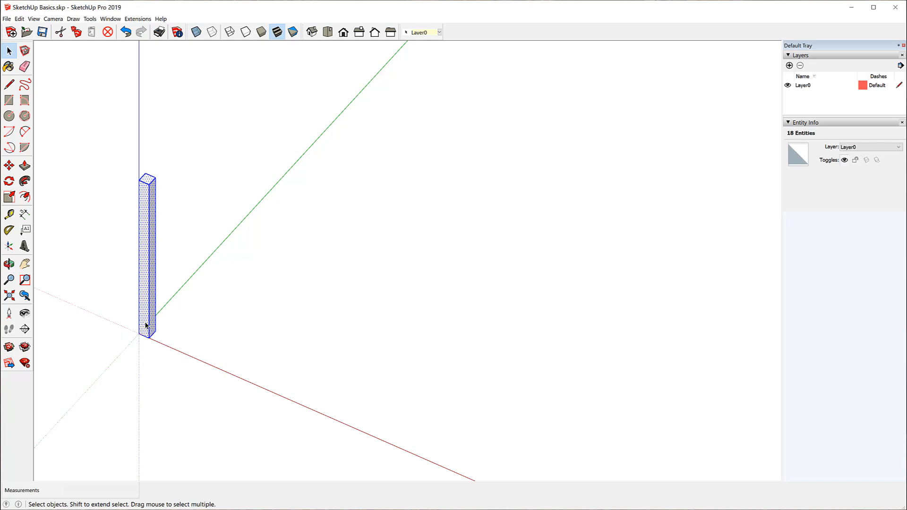
left_click(206, 164)
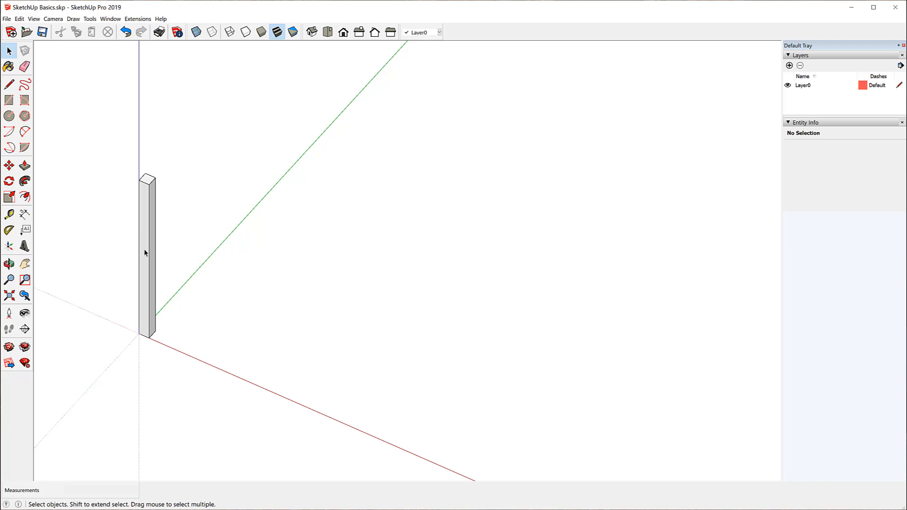
Select all connected geometry of the post and make it a component named "Leg", replacing the selection with the component.
triple_click(144, 253)
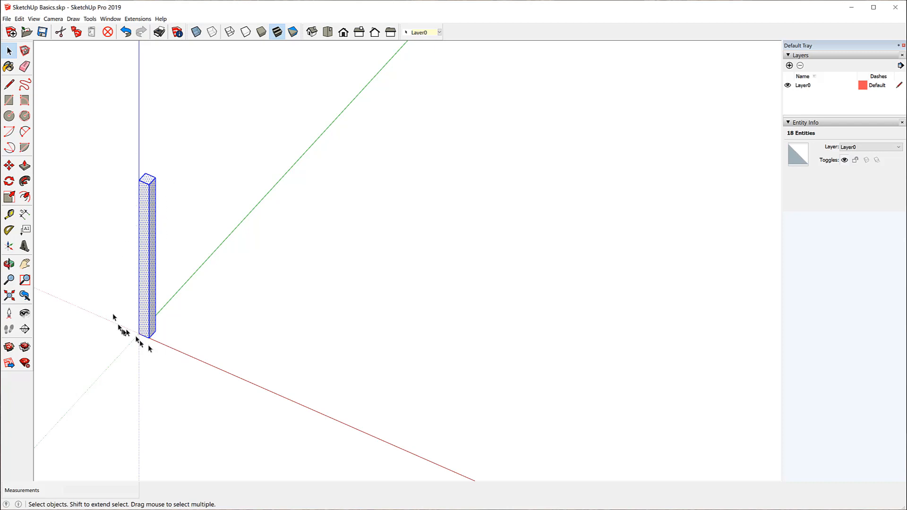
right_click(145, 238)
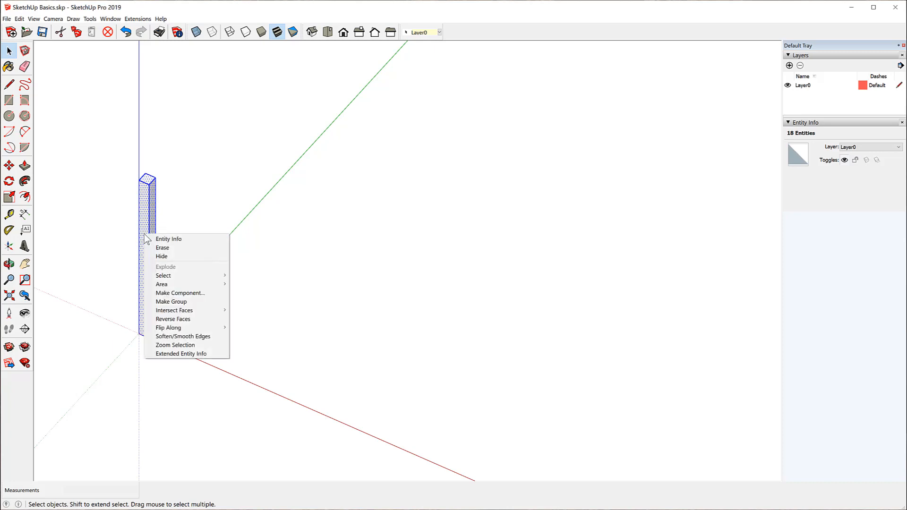
left_click(180, 294)
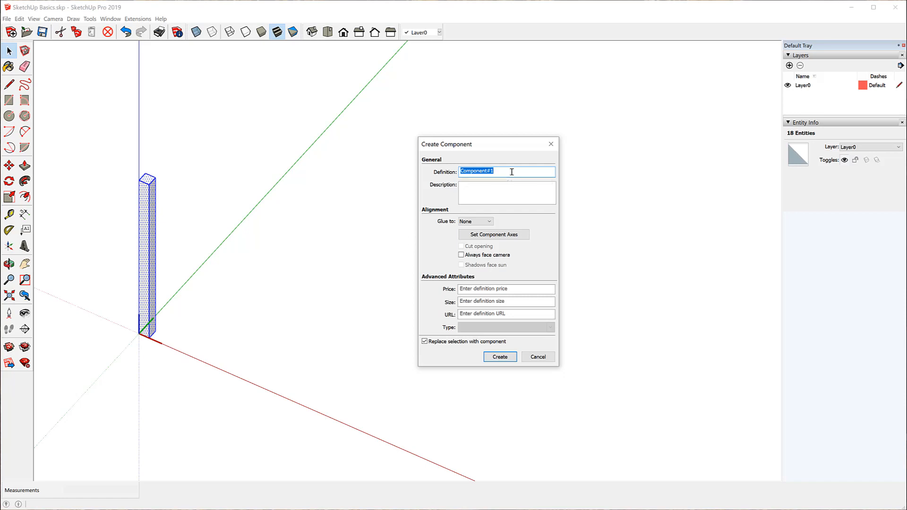
type("Leg")
left_click(501, 357)
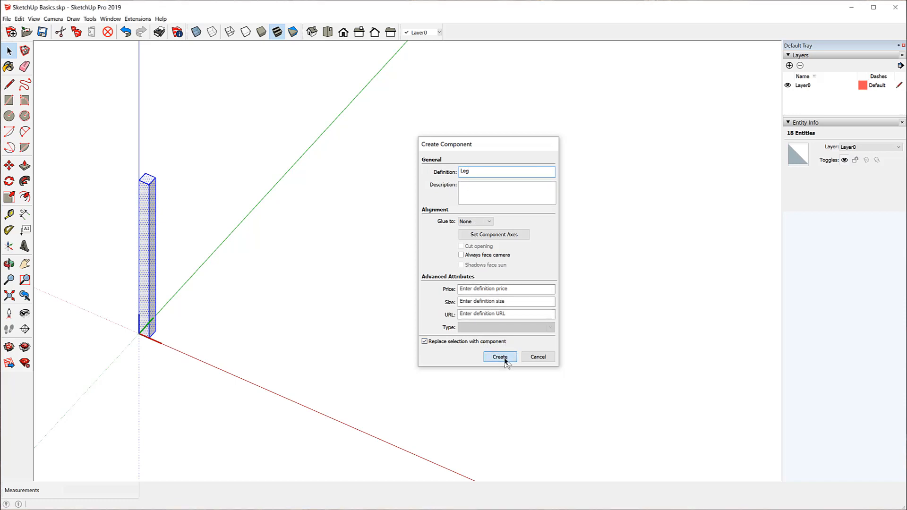
Clear the selection and select the leg component as a single object.
left_click(443, 341)
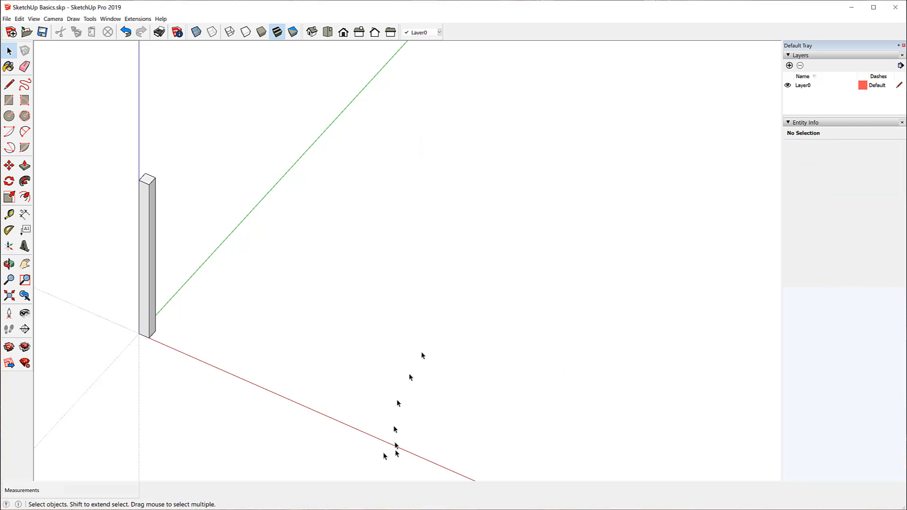
left_click(149, 330)
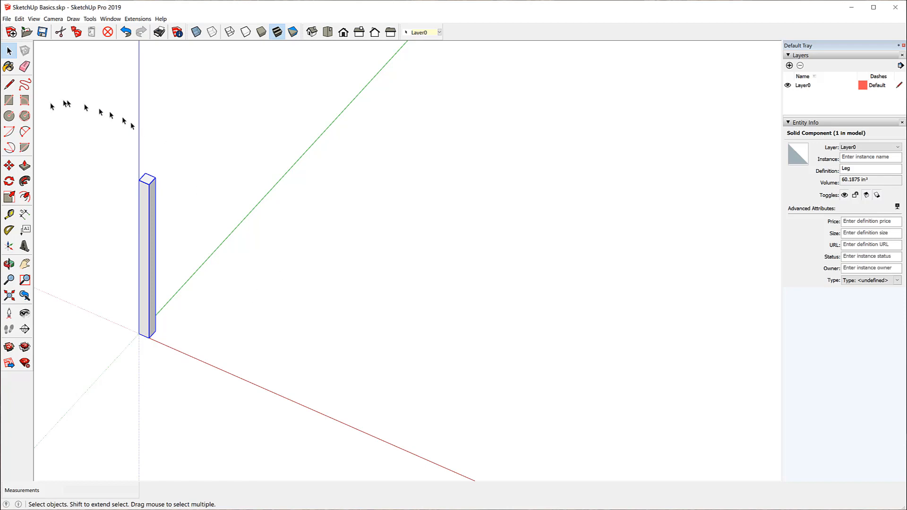
Draw a 13.5" by 18" rectangle on the ground plane, starting at the leg's base corner on the origin.
left_click(12, 101)
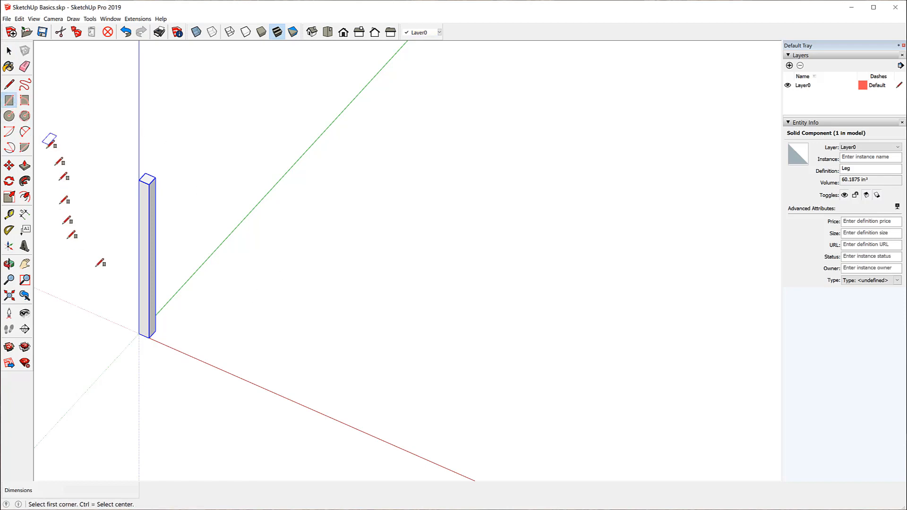
left_click(139, 333)
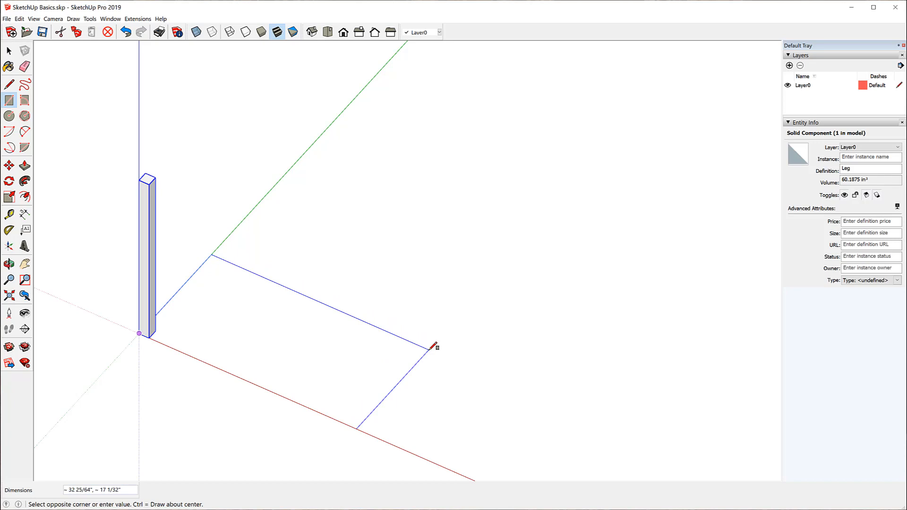
type("13.5,18")
key("Return")
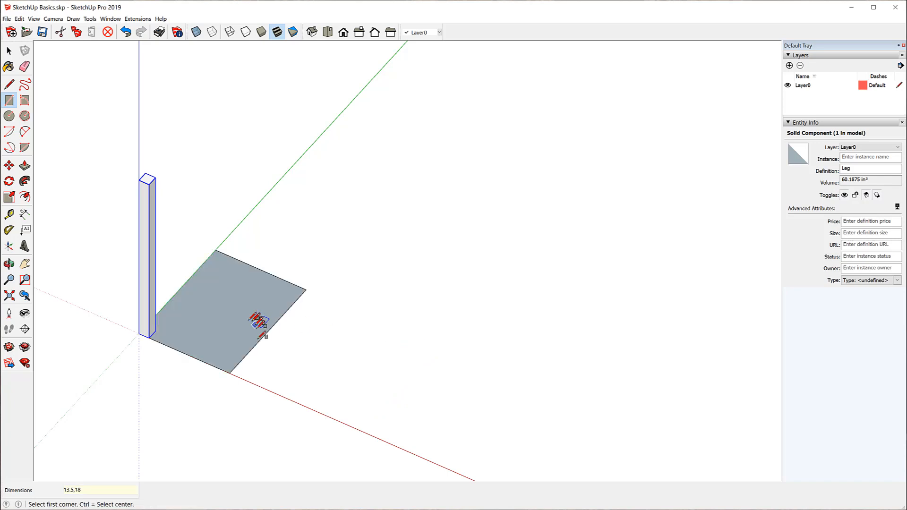
Redefine the ground rectangle as 18" along the red axis by 13.5" along the green axis, and undo the rectangle.
scroll(165, 398, "up", 2)
middle_click_drag(160, 393, 47, 312)
key("r")
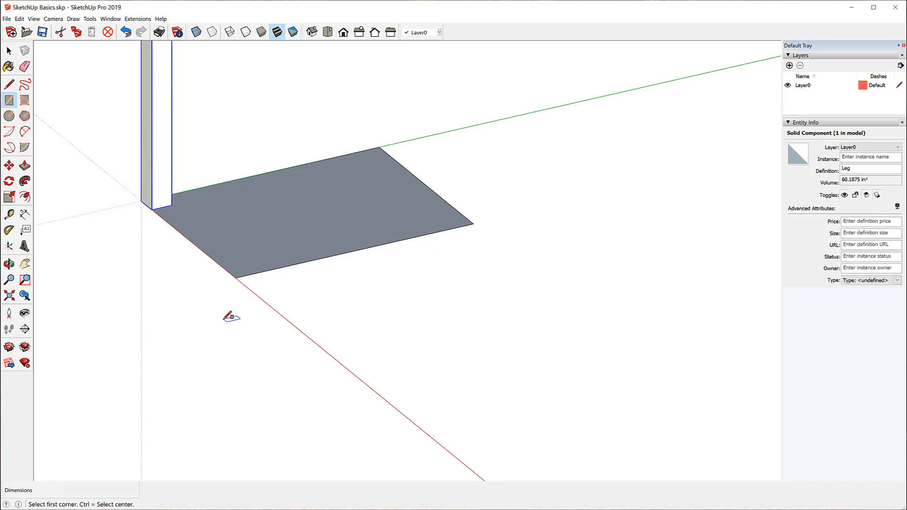
type("1")
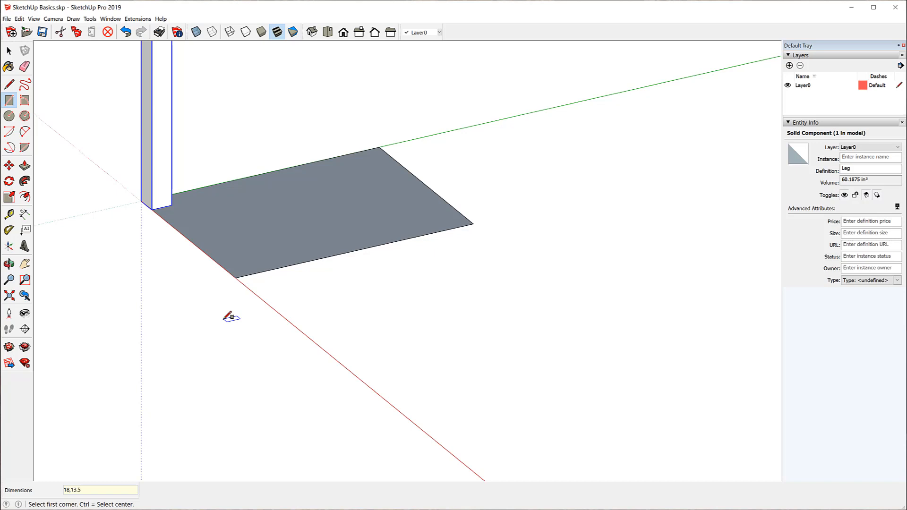
type("8,13.5")
key("Return")
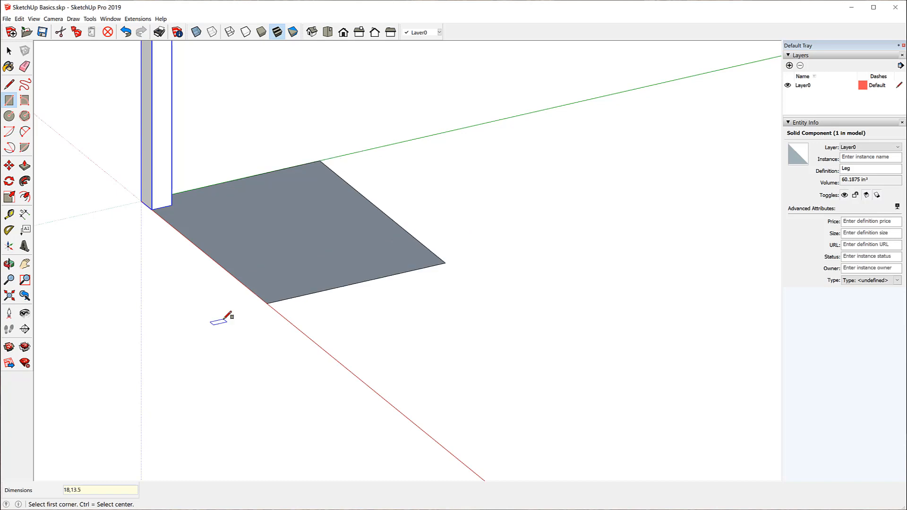
middle_click_drag(213, 305, 314, 352)
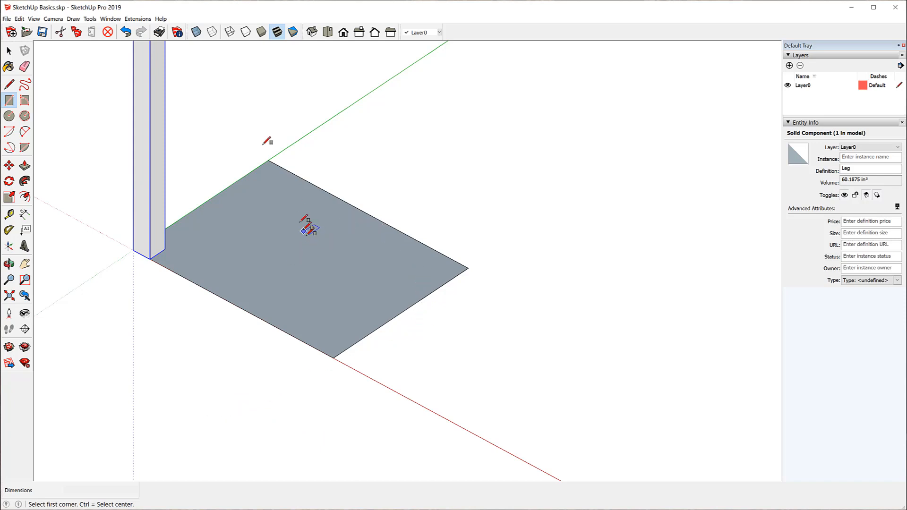
left_click(125, 31)
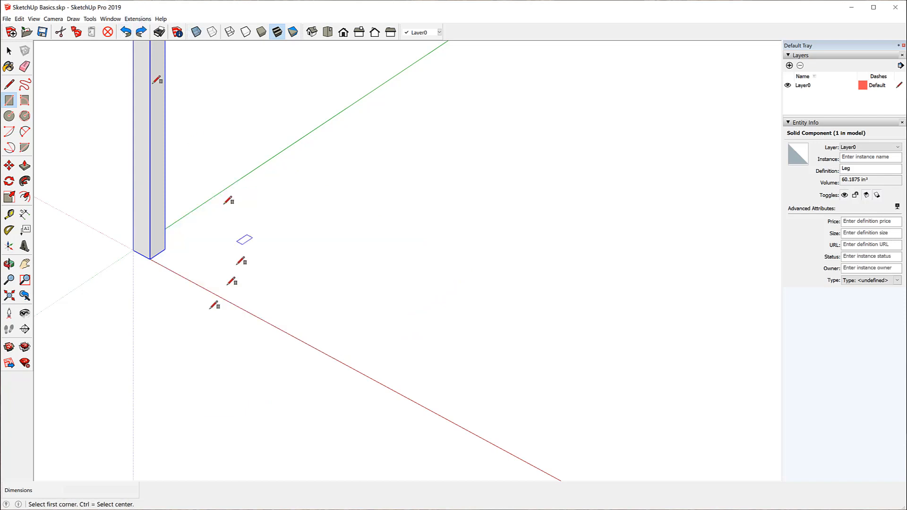
Draw an 18" by 13.5" horizontal rectangle starting at the leg's top corner on the blue axis.
scroll(288, 354, "down", 3)
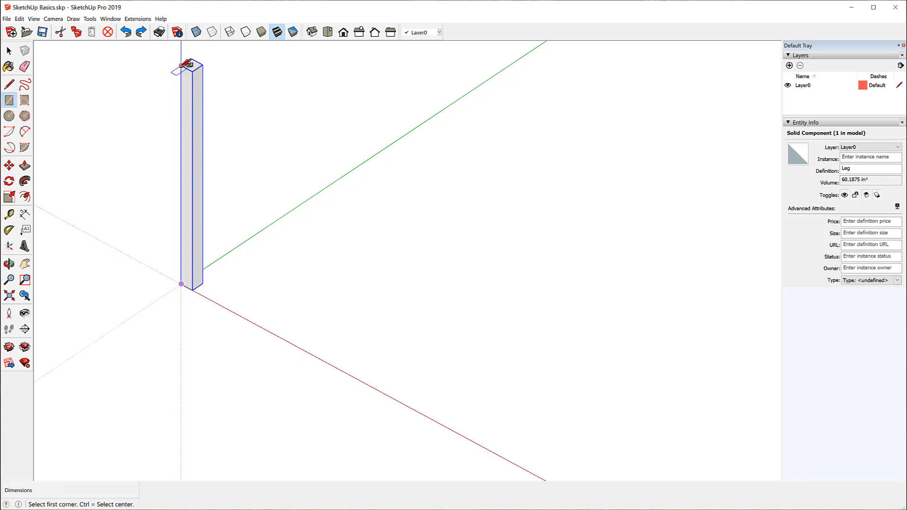
left_click(182, 65)
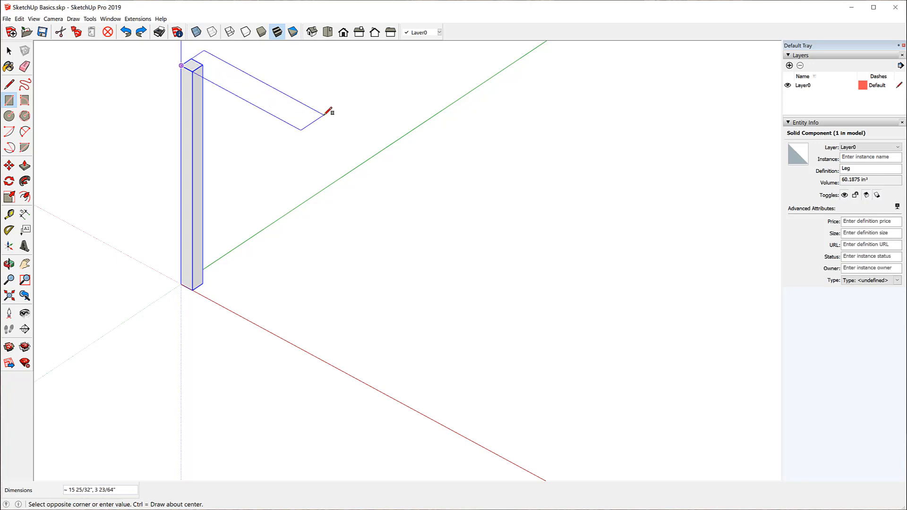
type("18,13.5")
key("Return")
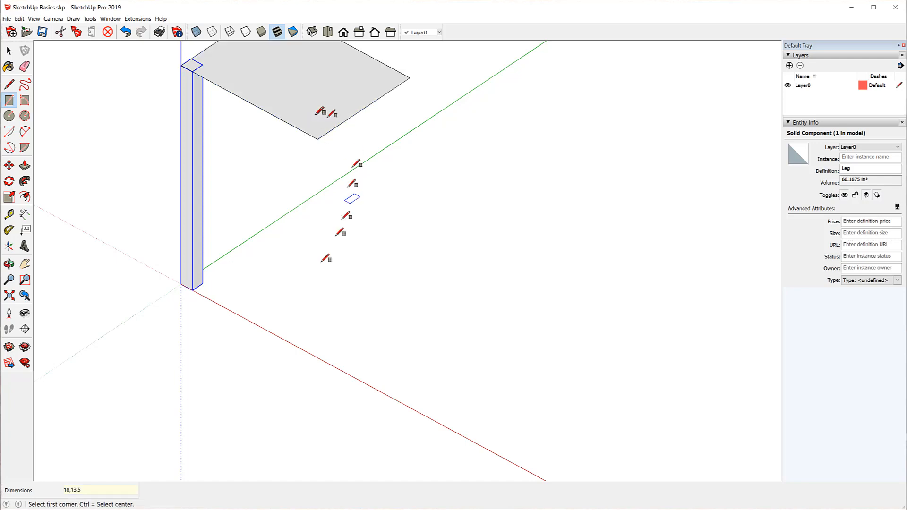
Try moving the leg along the green axis to the rectangle's back corner, undoing the move each time.
scroll(230, 257, "down", 4)
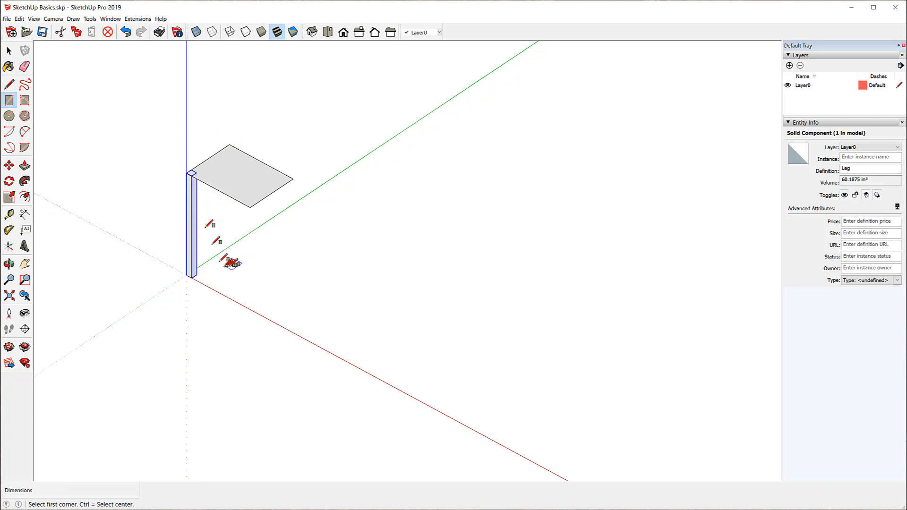
scroll(163, 157, "down", 2)
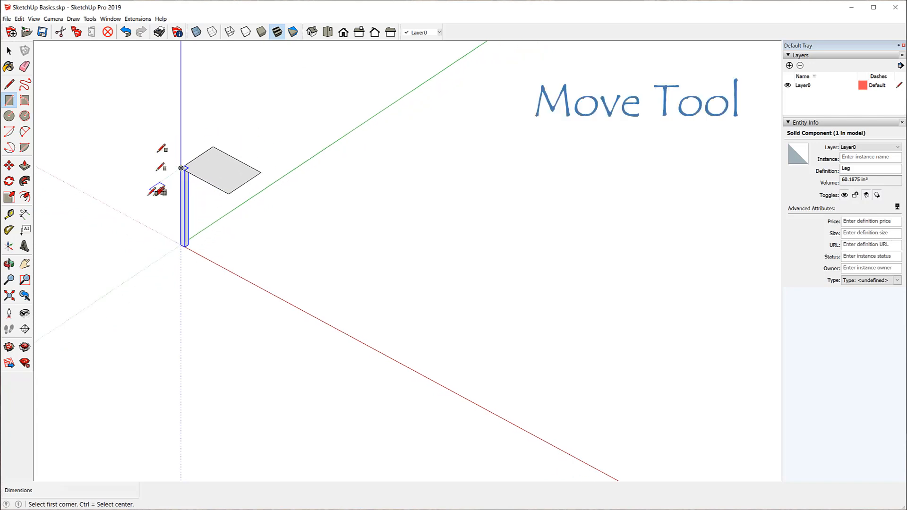
scroll(162, 135, "up", 3)
scroll(222, 142, "up", 1)
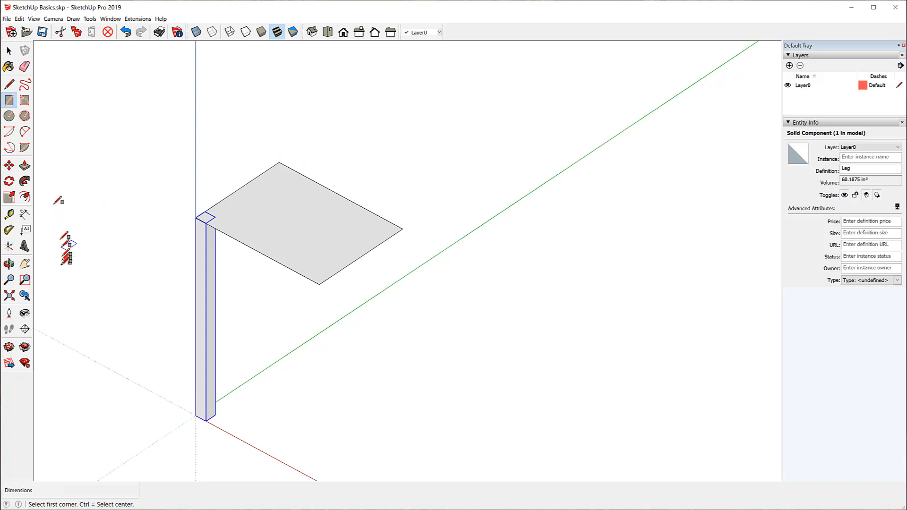
left_click(10, 167)
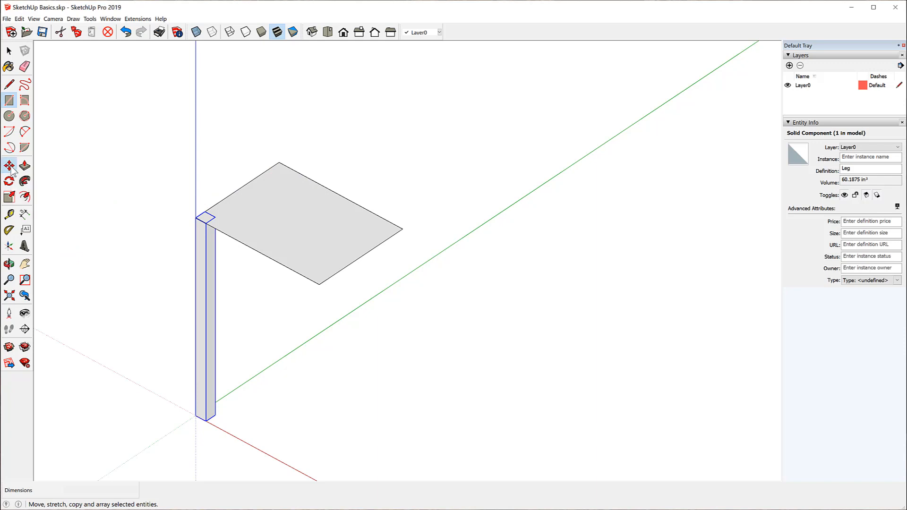
left_click(206, 210)
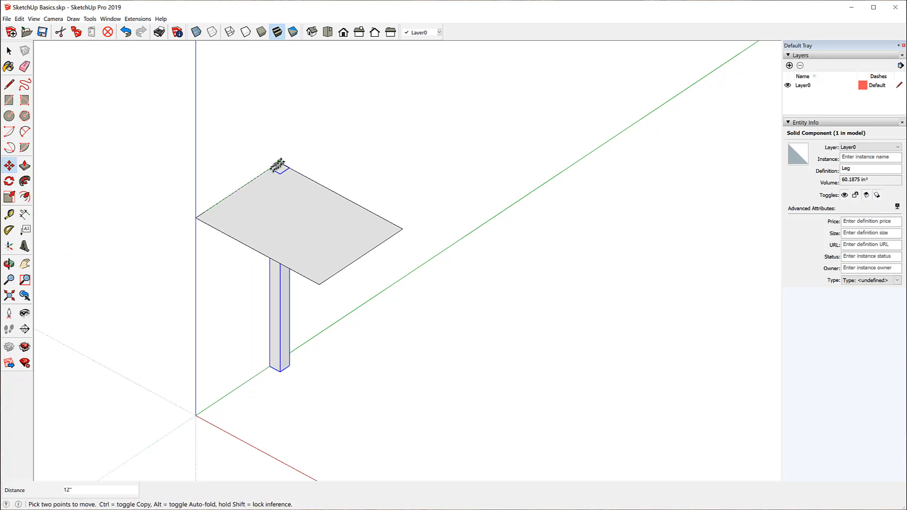
left_click(281, 162)
left_click(127, 33)
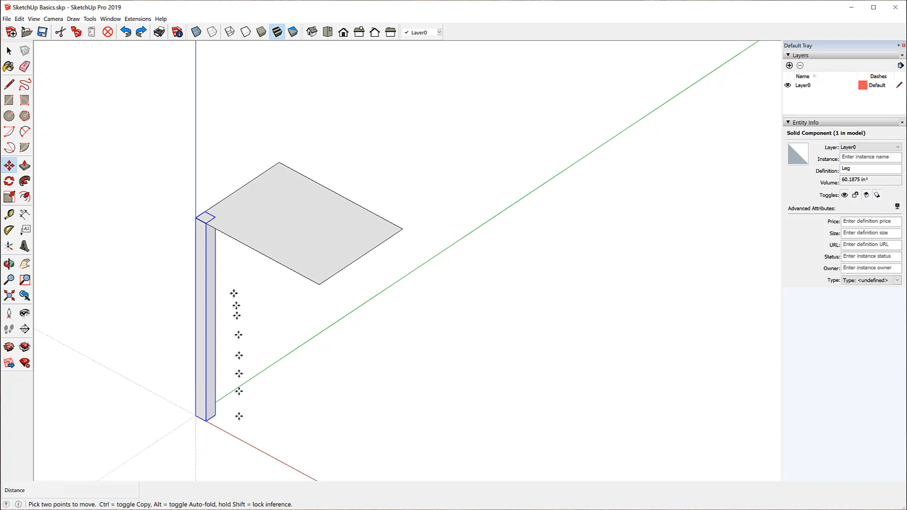
left_click(205, 212)
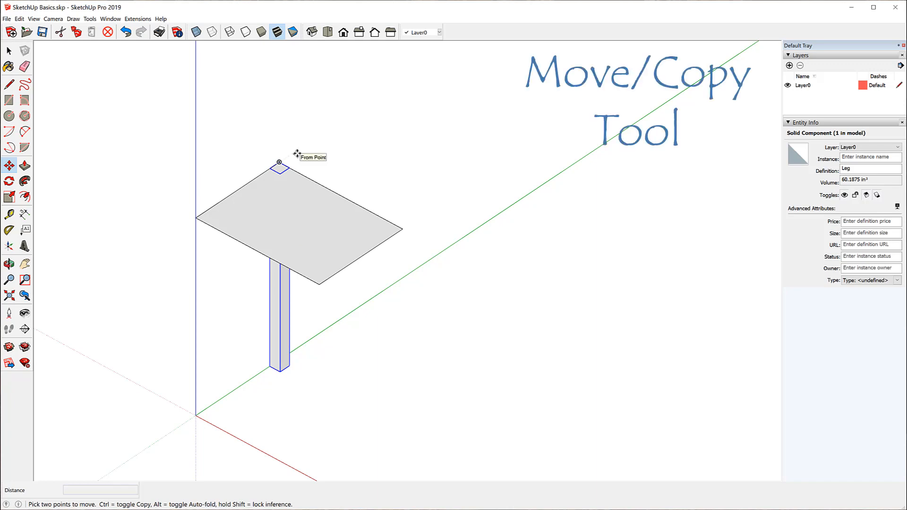
left_click(128, 34)
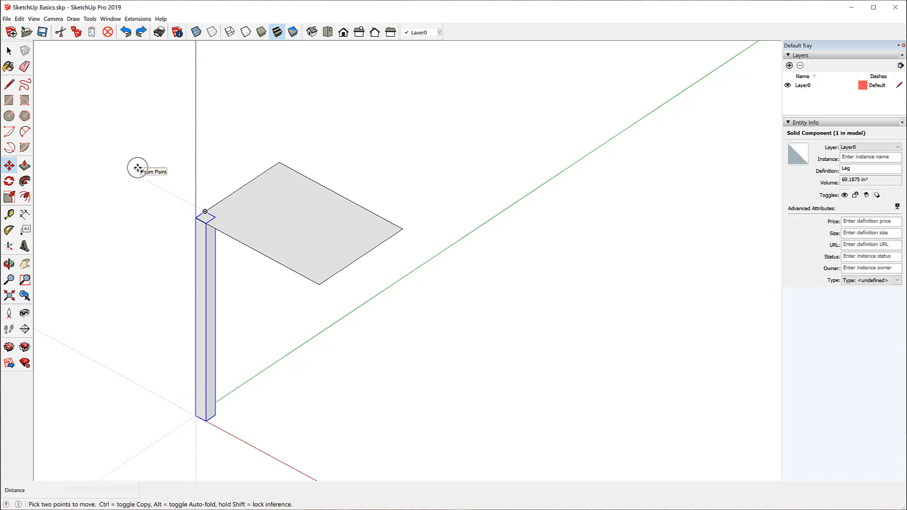
Copy the leg 12" along the green axis so the copy fits the rectangle's back corner.
key("ctrl")
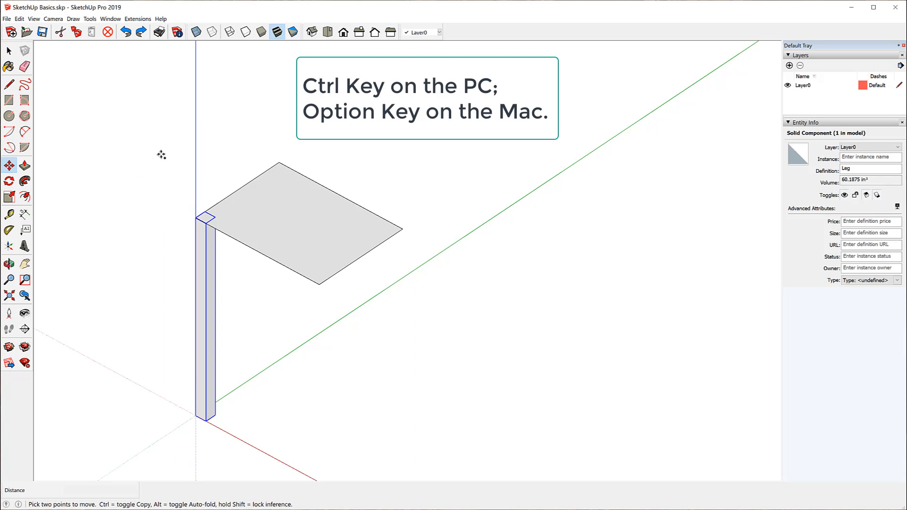
left_click(206, 213)
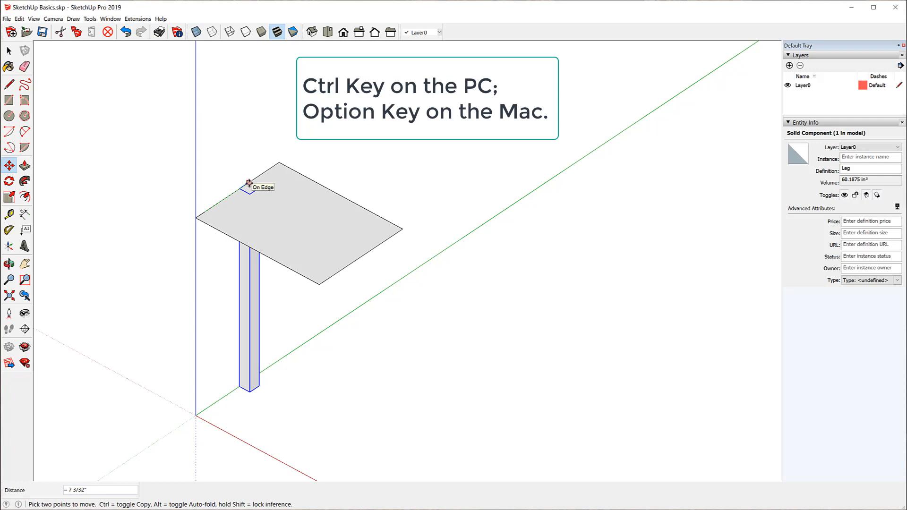
key("ctrl")
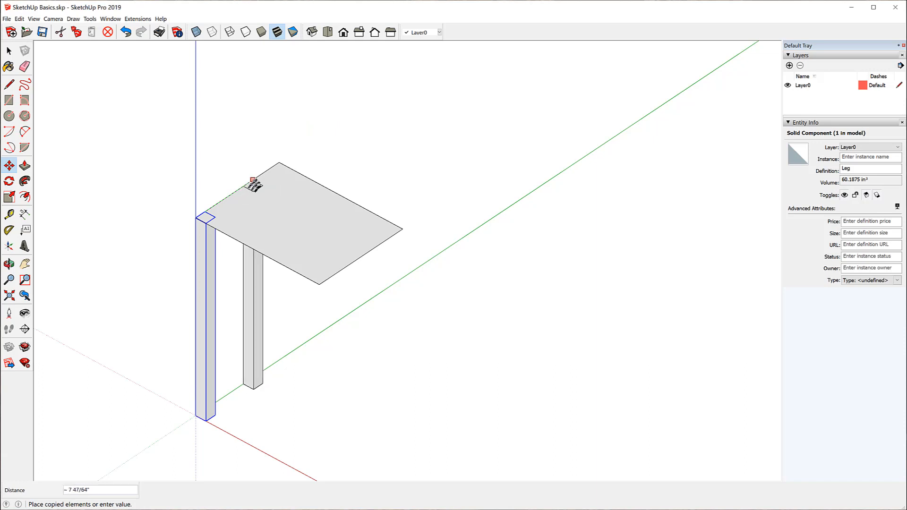
left_click(278, 163)
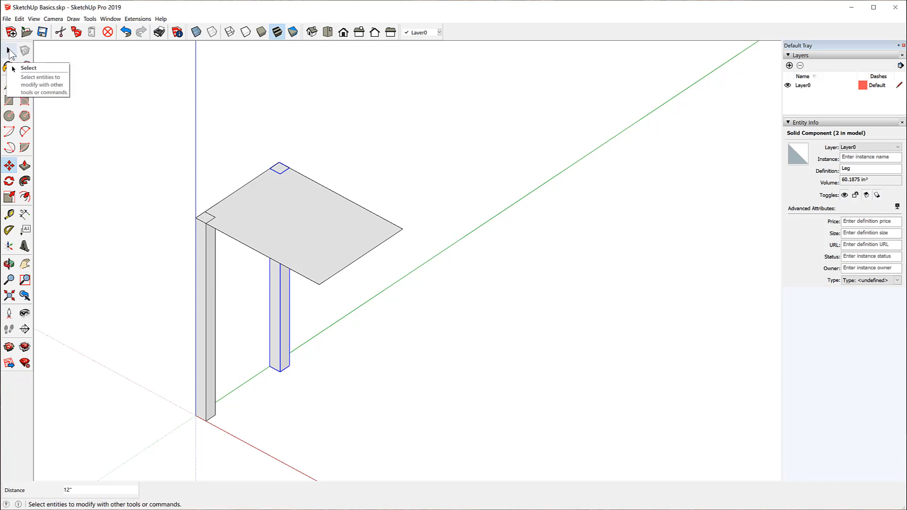
Select both legs and copy them 16 1/2" along the red axis to the rectangle's other two corners, clearing the selection.
left_click(10, 51)
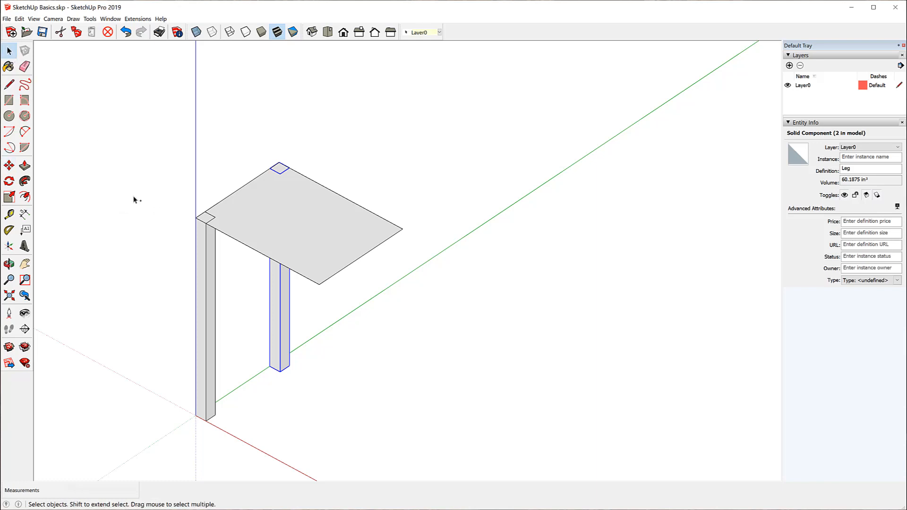
left_click(214, 309, "ctrl")
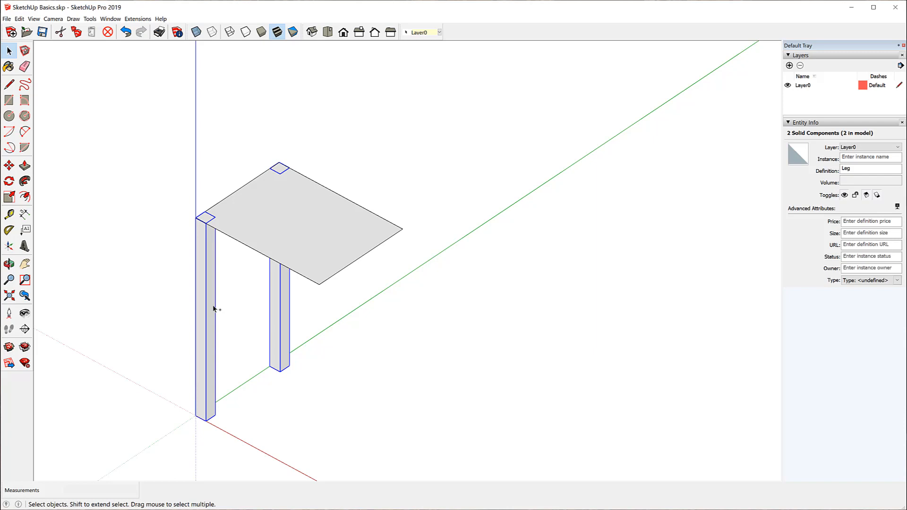
left_click(121, 238)
left_click(10, 165)
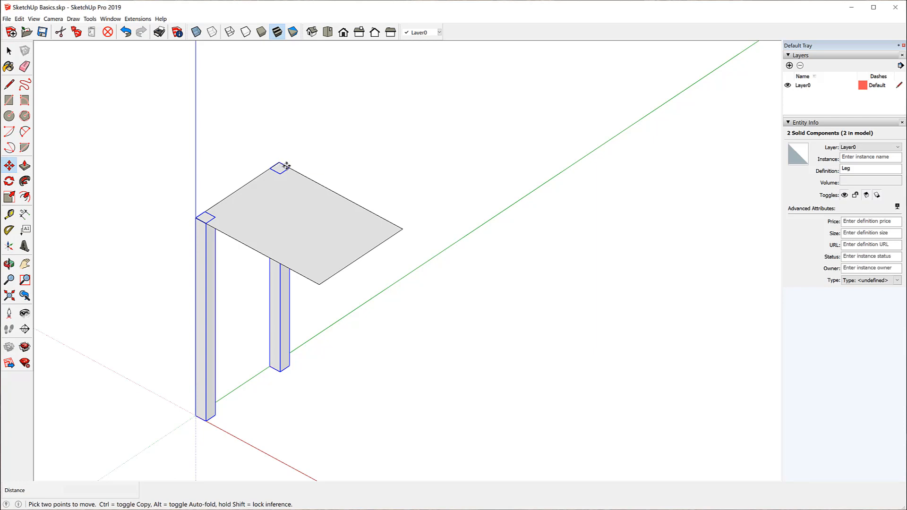
left_click(286, 165)
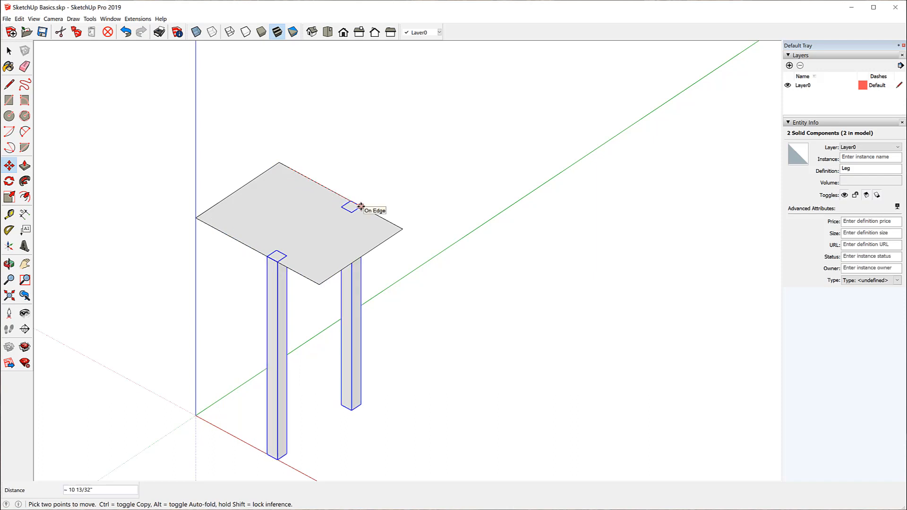
key("ctrl")
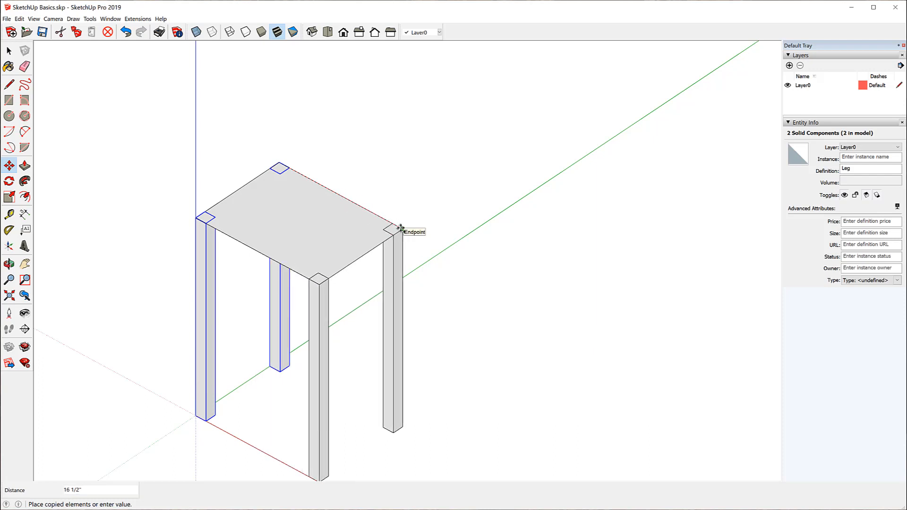
left_click(401, 229)
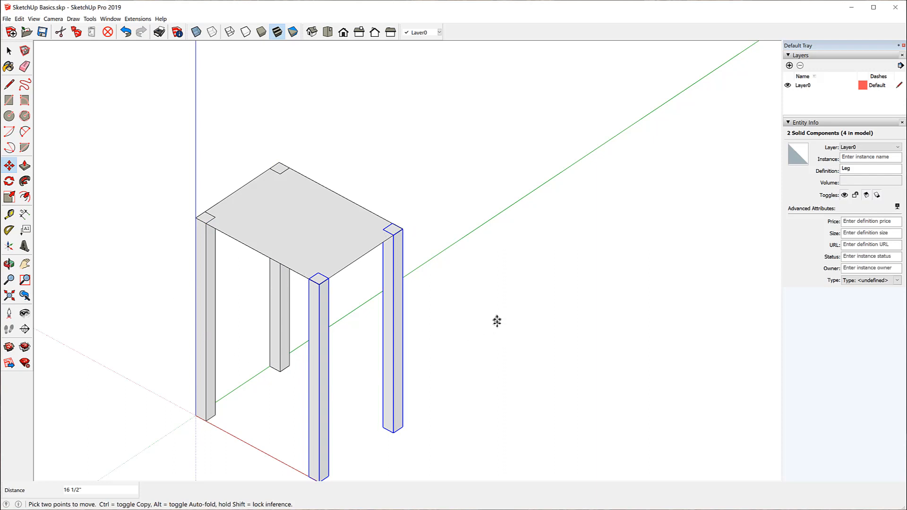
key("space")
left_click(404, 159)
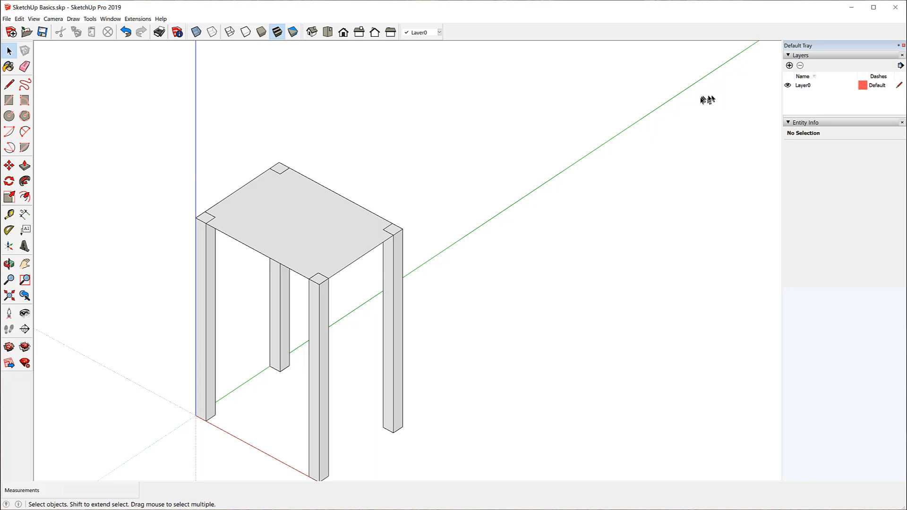
Add a new layer named "Legs".
left_click(789, 66)
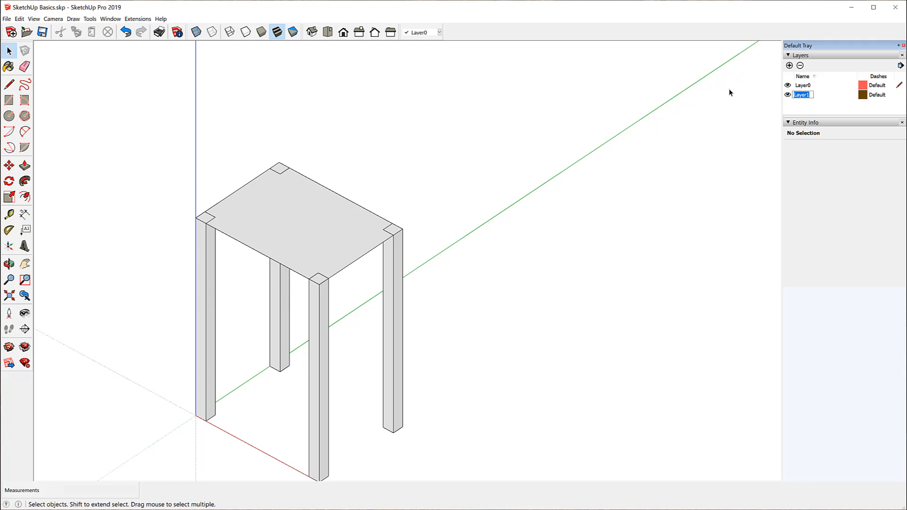
type("Legs")
key("Return")
Select all four leg components and assign them to the Legs layer, clearing the selection.
scroll(492, 119, "down", 3)
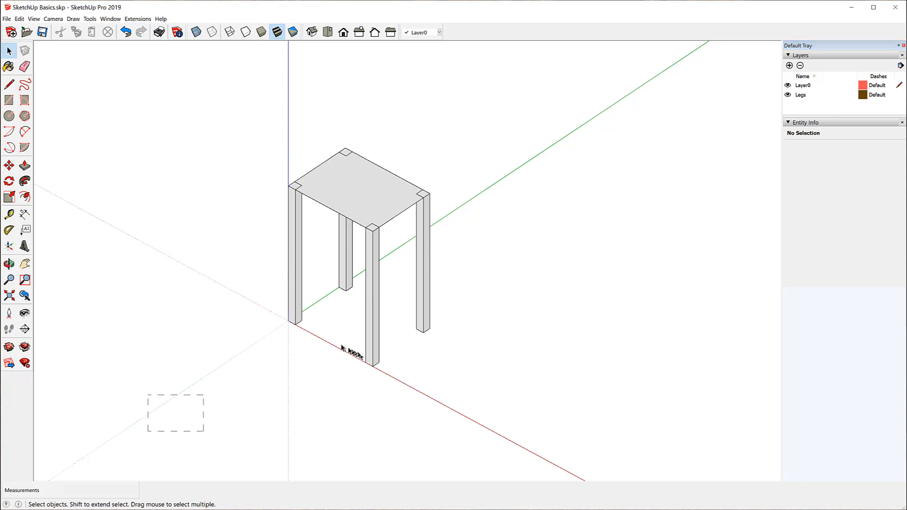
left_click_drag(233, 284, 233, 285)
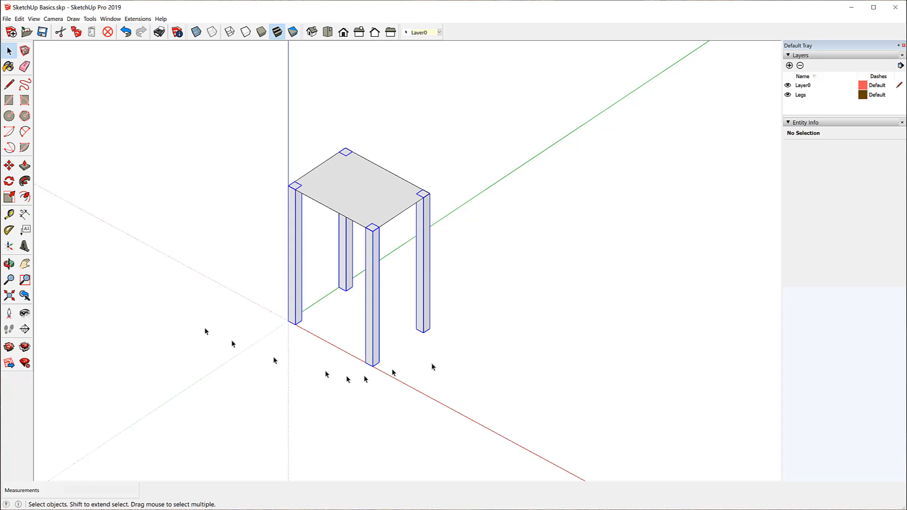
left_click_drag(545, 351, 234, 270)
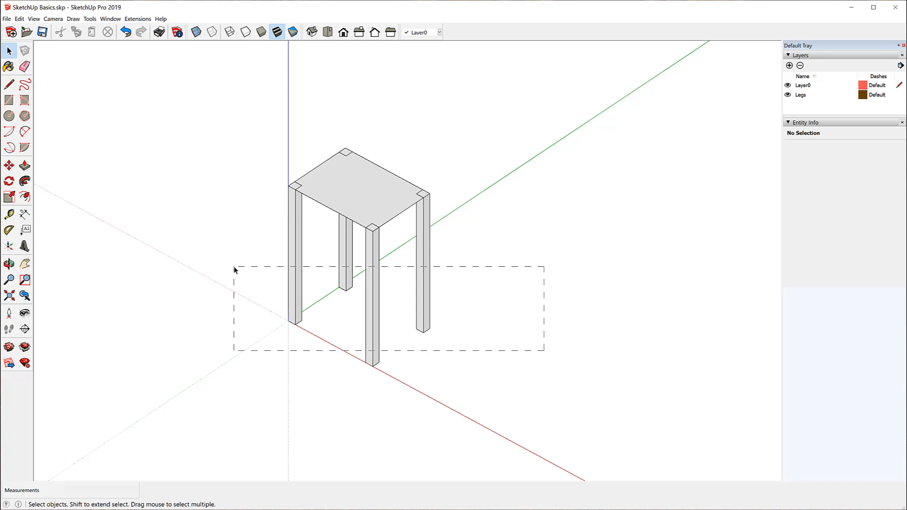
left_click_drag(234, 268, 233, 267)
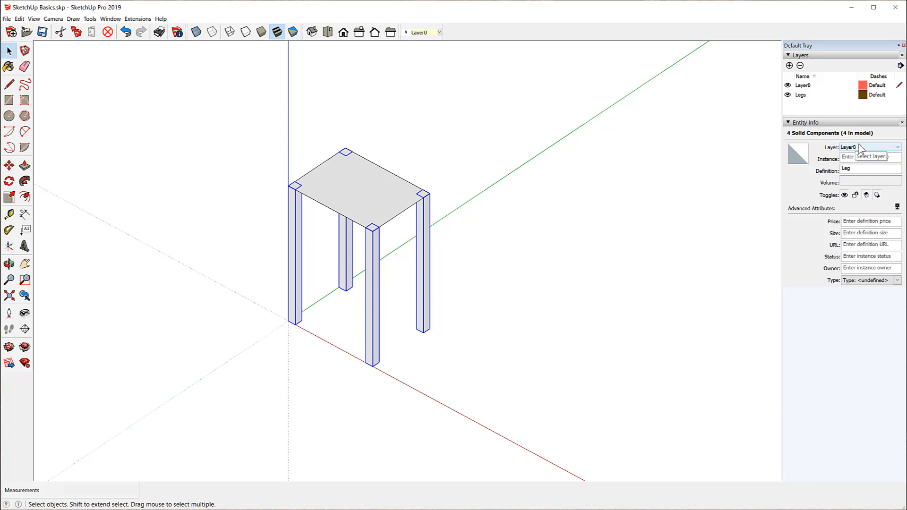
left_click(897, 148)
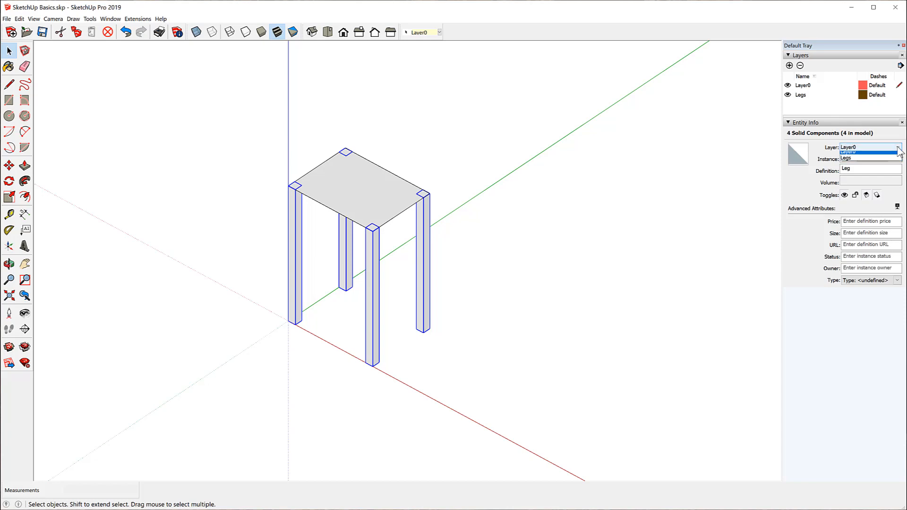
left_click(864, 161)
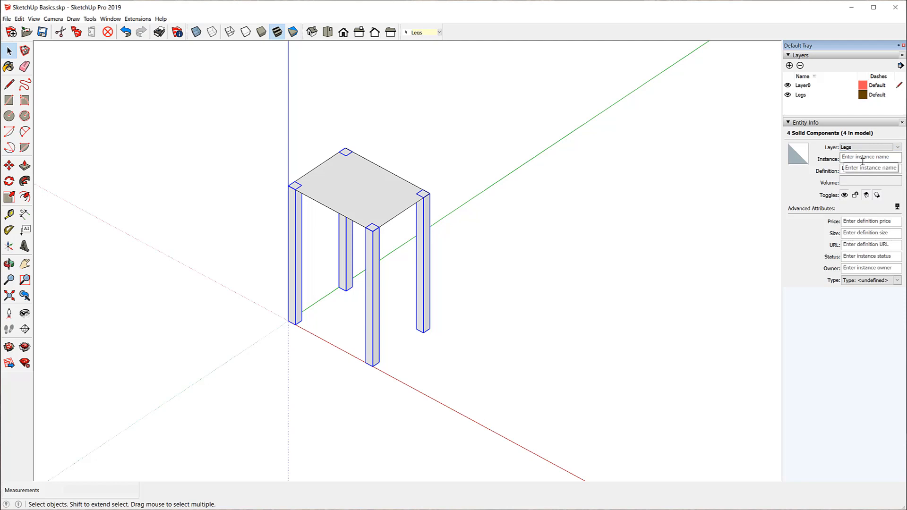
left_click(598, 176)
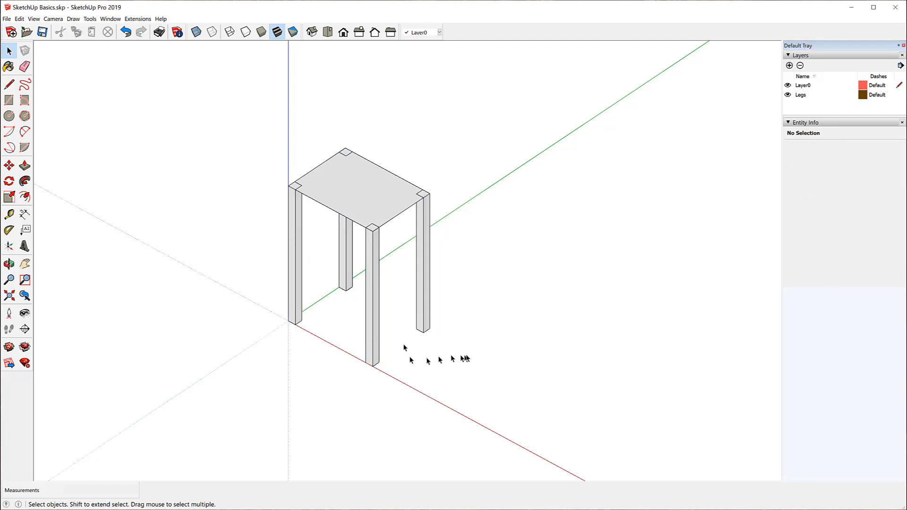
Check the layer assignment of two legs and toggle the Legs layer's visibility off and on, leaving it visible.
left_click(419, 280)
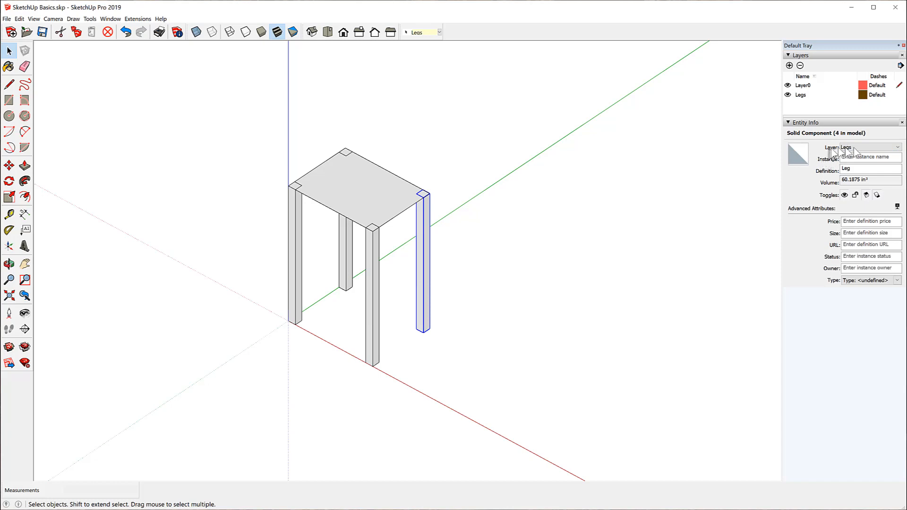
left_click(346, 255)
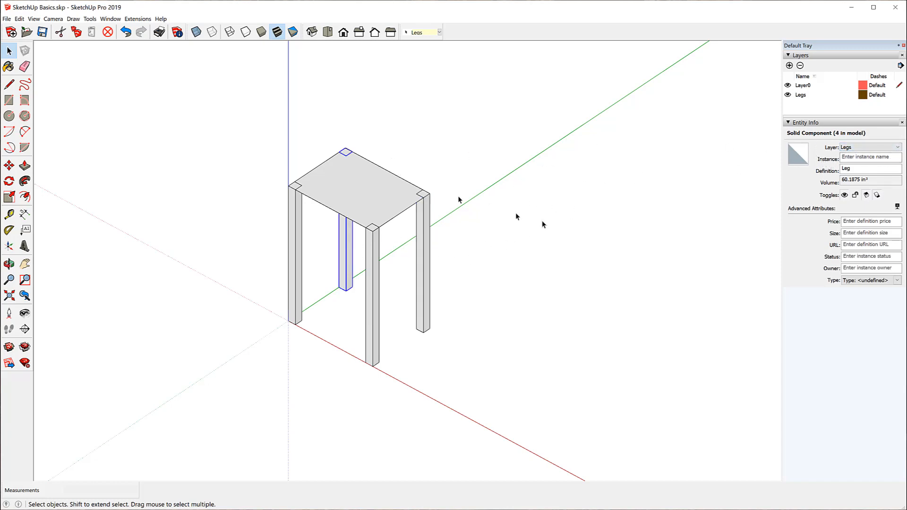
left_click(788, 95)
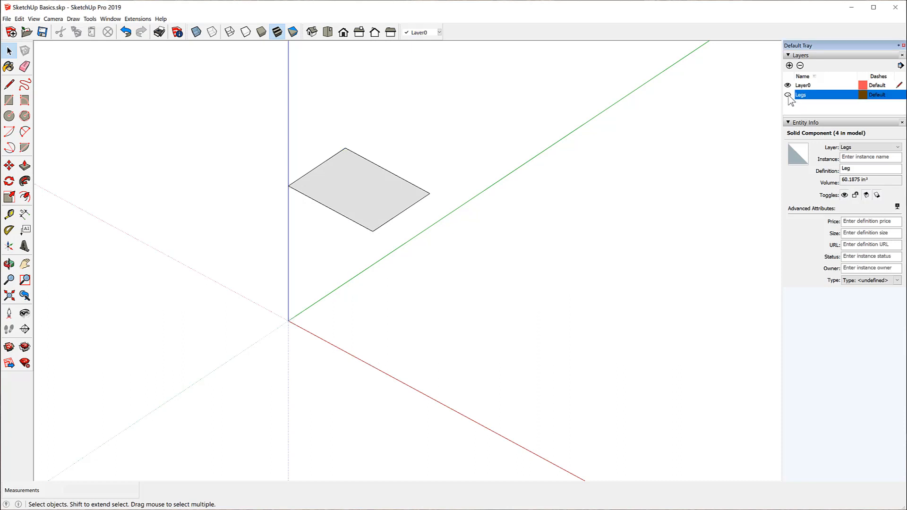
left_click(788, 96)
left_click(788, 95)
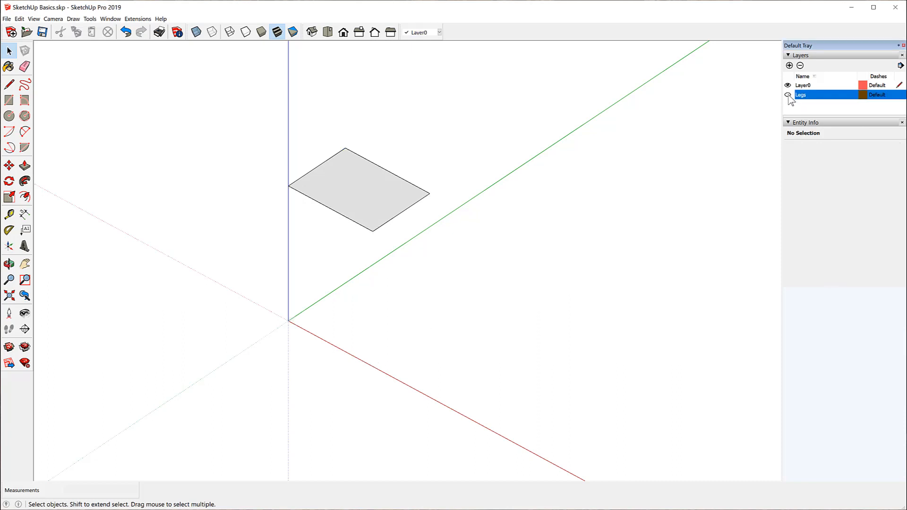
left_click(788, 95)
left_click(788, 95)
left_click(788, 95)
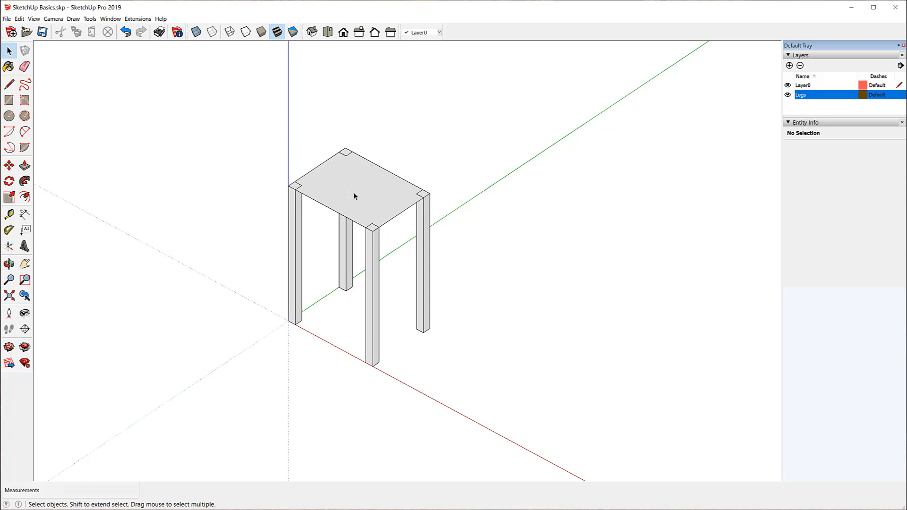
Offset the edges of the top rectangle face outward by 1.5" to create an overhang beyond the legs.
left_click(25, 196)
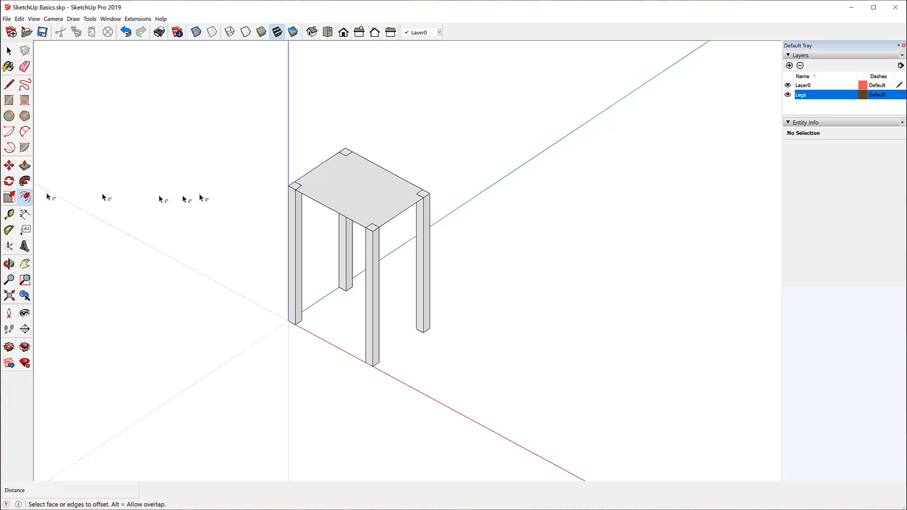
left_click(316, 173)
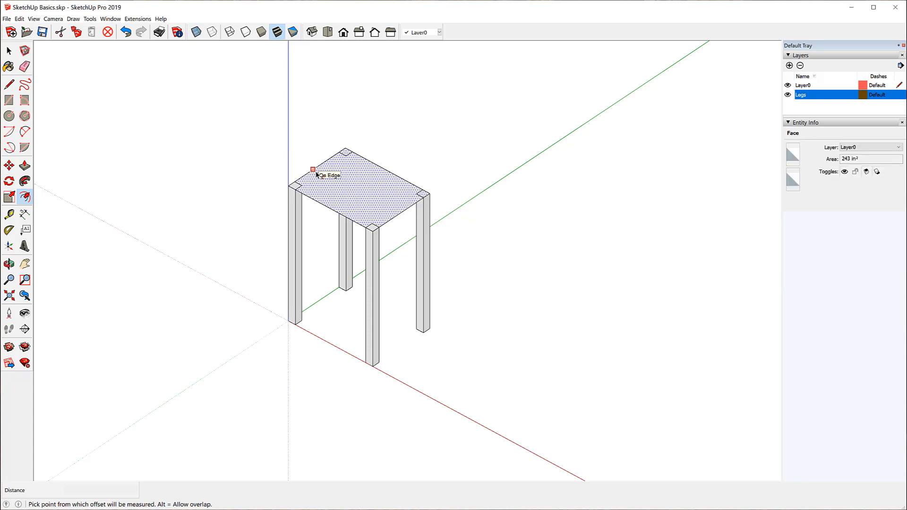
left_click(316, 175)
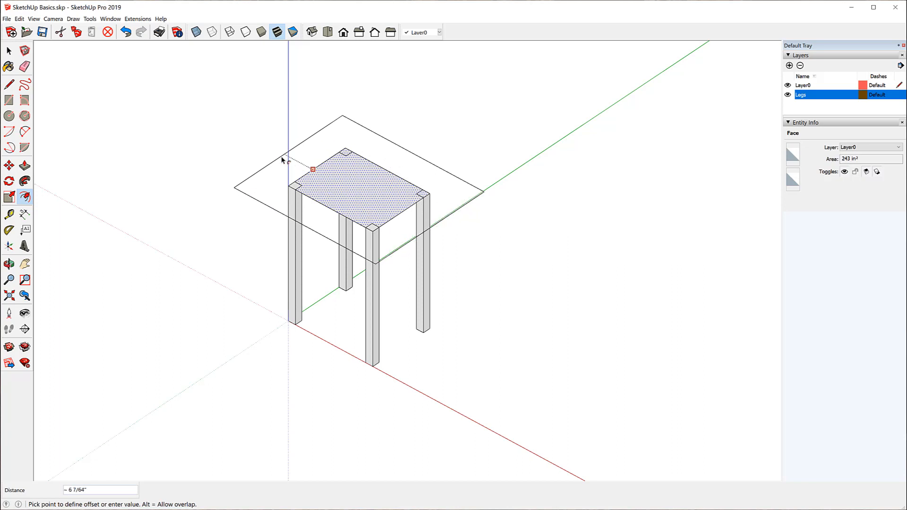
type("1.5")
key("Return")
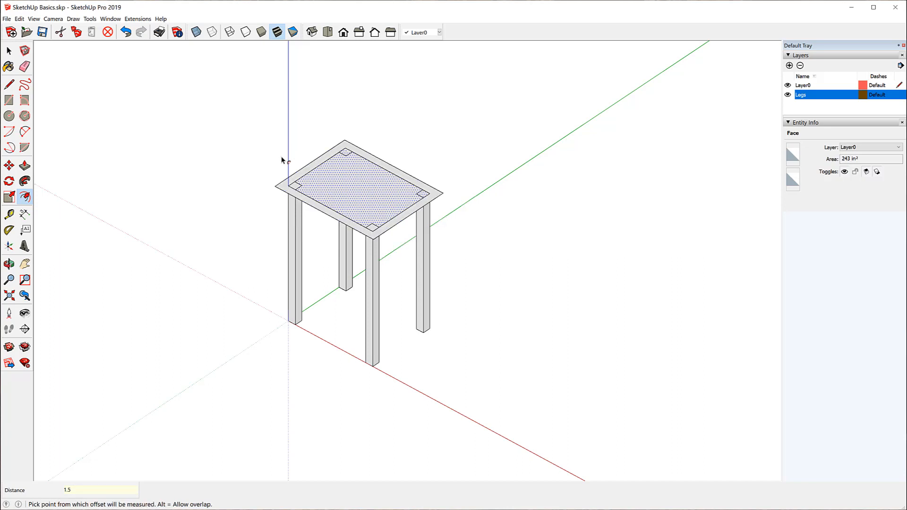
key("Escape")
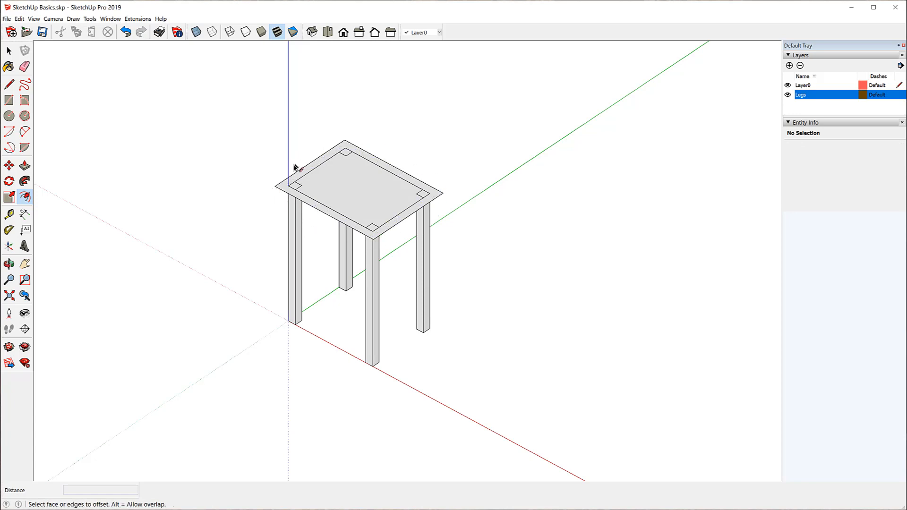
left_click(324, 192)
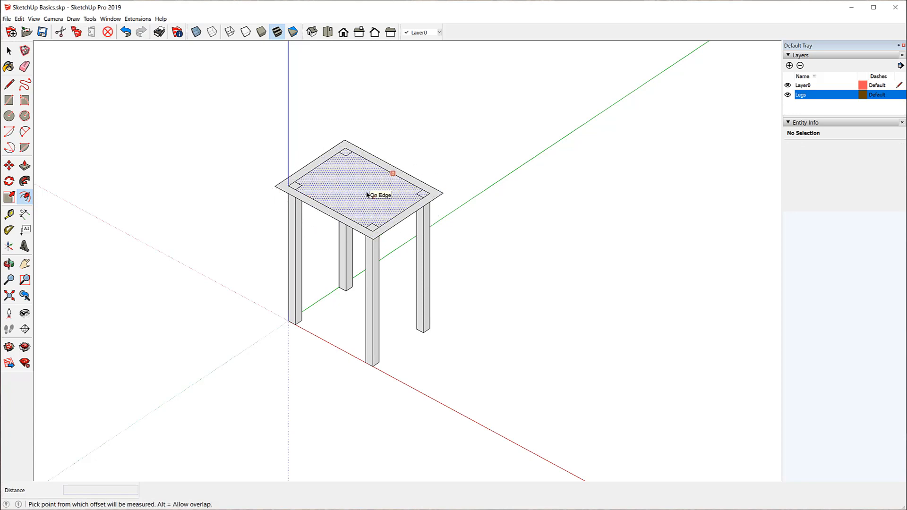
key("Escape")
Delete the inner rectangle face together with its bounding edges, leaving one single tabletop face.
left_click(9, 51)
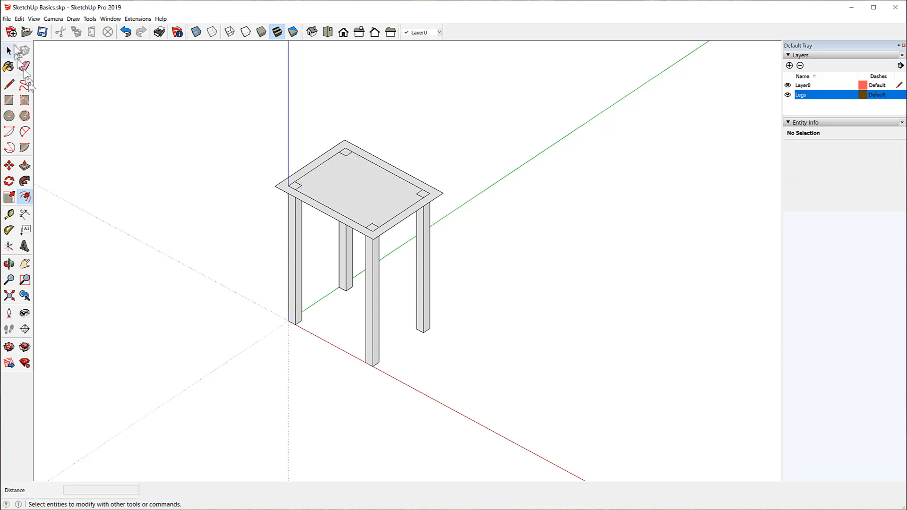
left_click(9, 51)
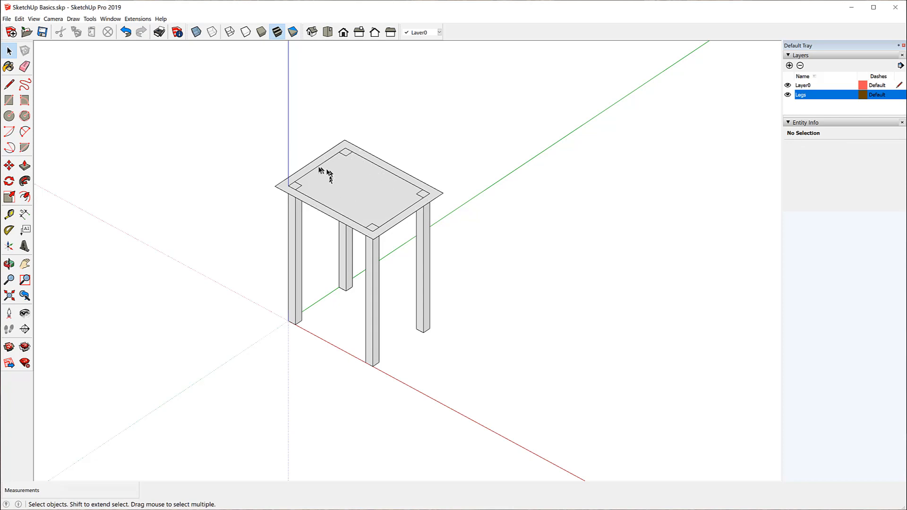
left_click(357, 193)
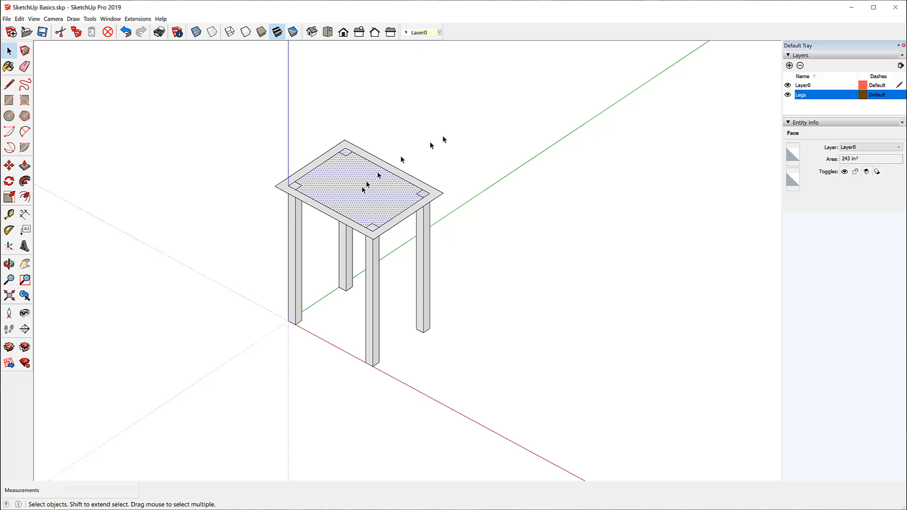
left_click(440, 137)
double_click(361, 193)
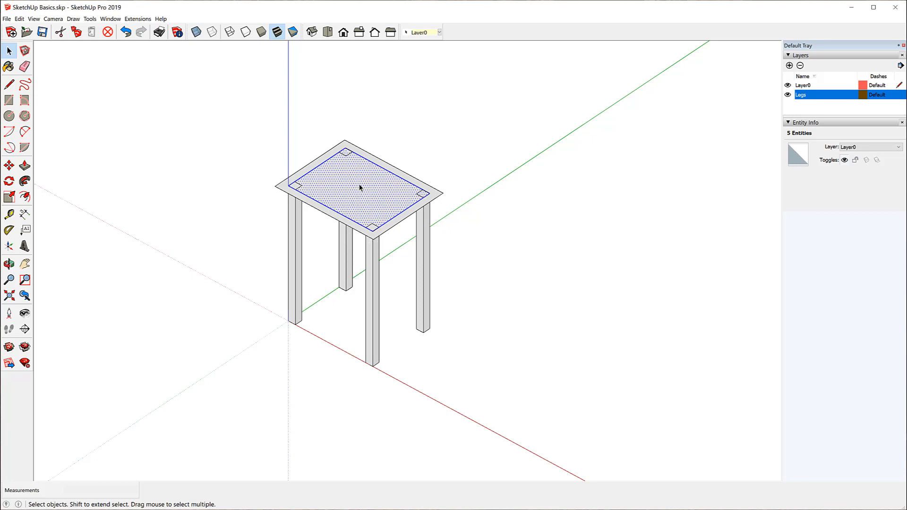
key("Delete")
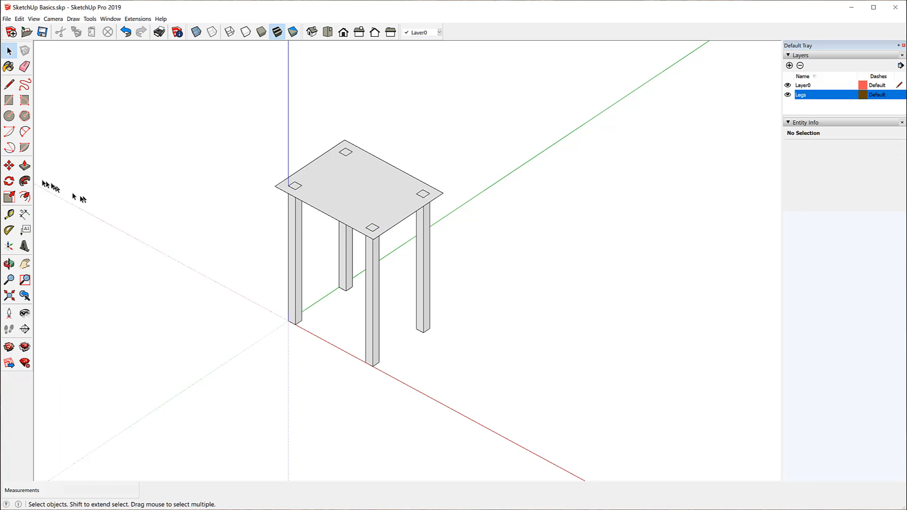
Push/Pull the tabletop face upward by 0.75".
left_click(26, 167)
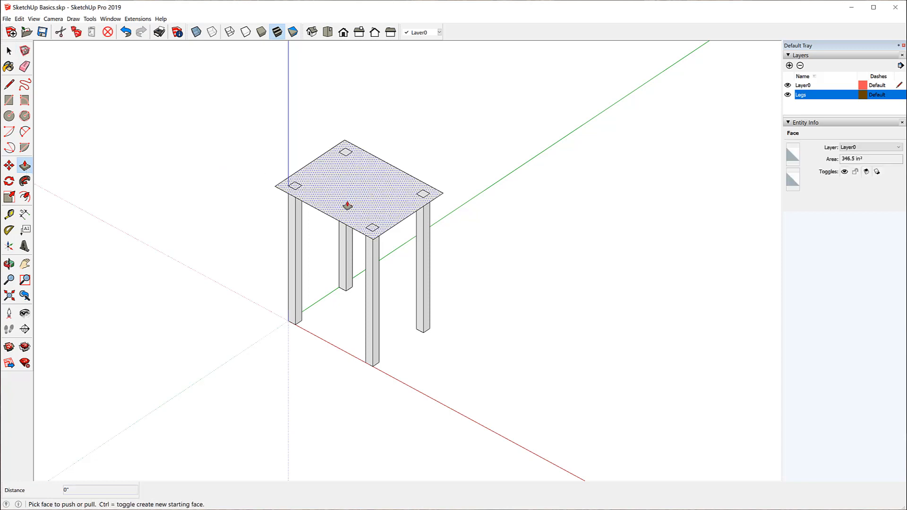
left_click(349, 197)
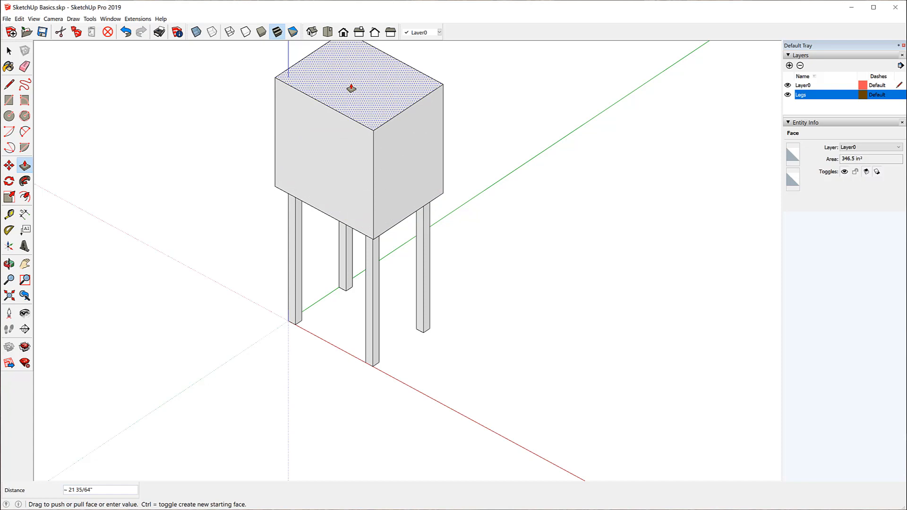
type(".75")
key("Return")
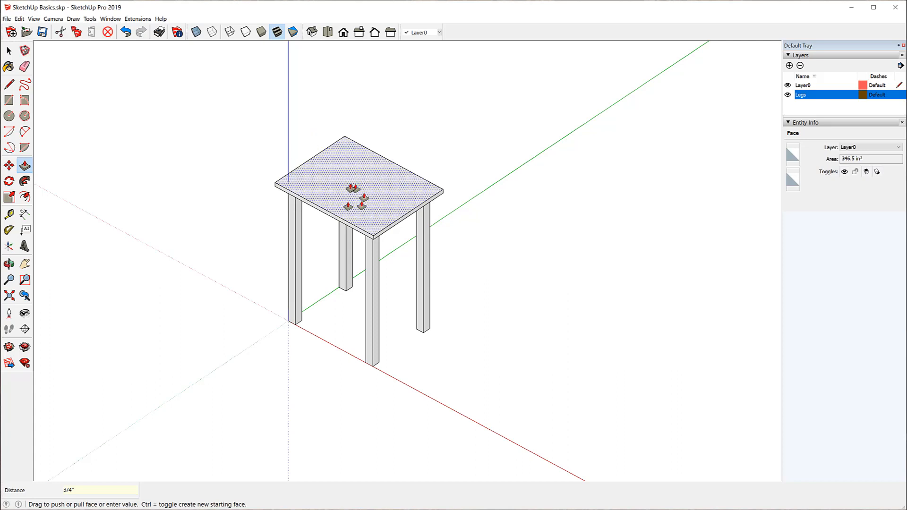
Make the entire tabletop geometry a component with the definition name "Top", clearing the selection.
left_click(9, 50)
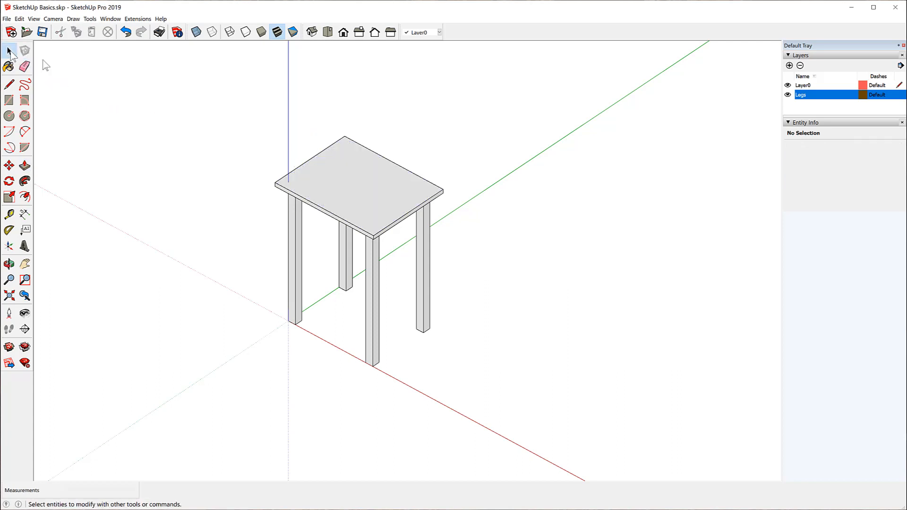
left_click(352, 188)
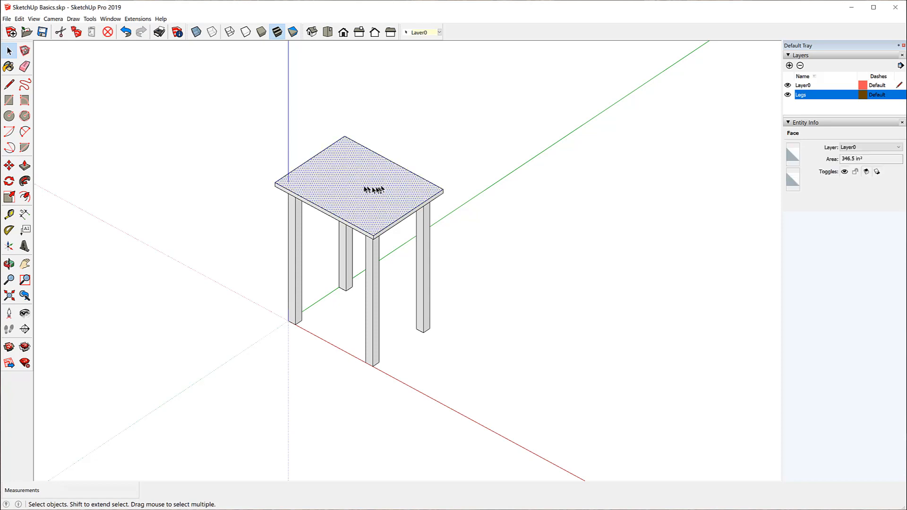
triple_click(350, 189)
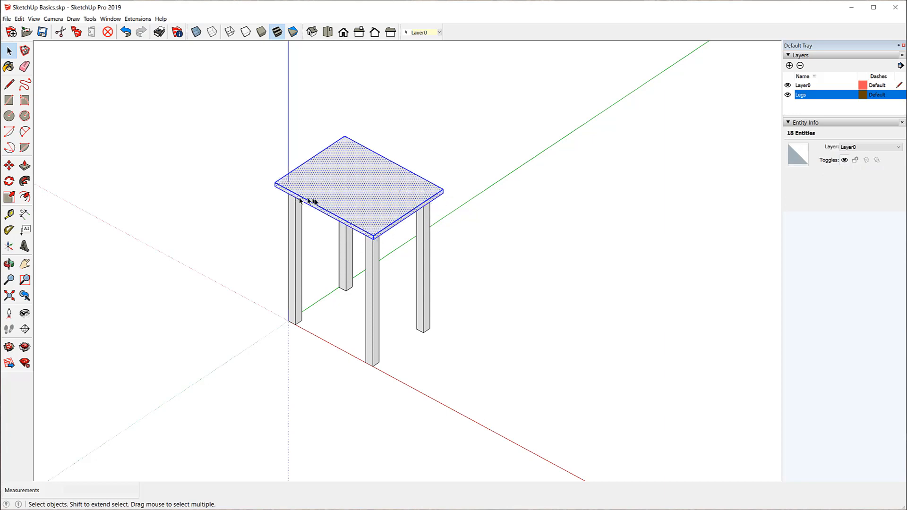
right_click(357, 182)
left_click(401, 239)
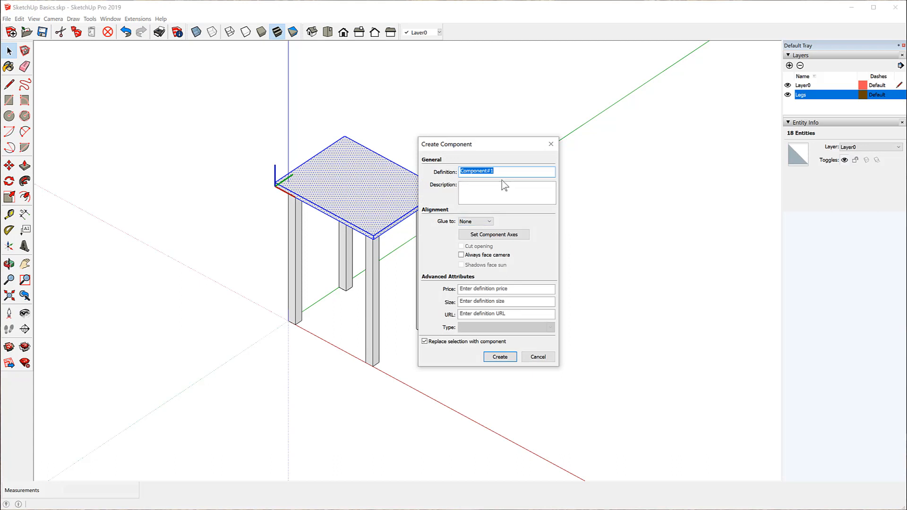
type("Top")
left_click(500, 357)
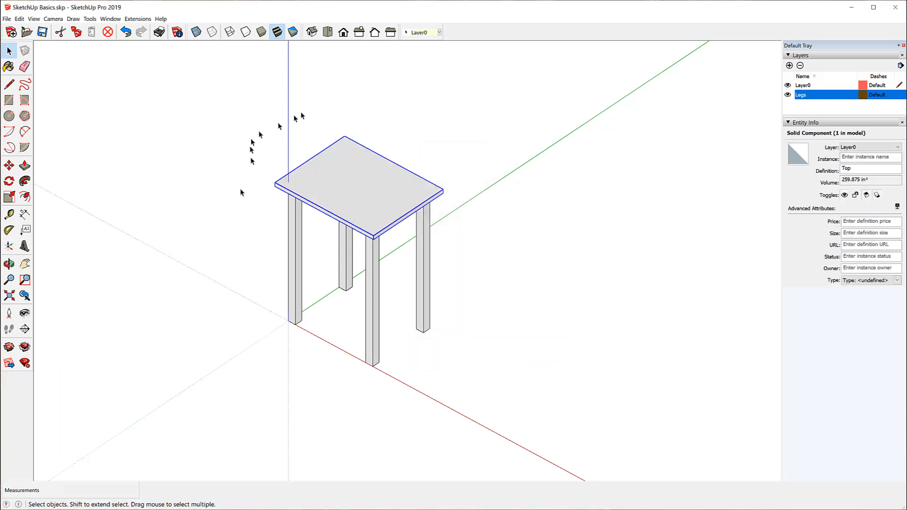
left_click(635, 208)
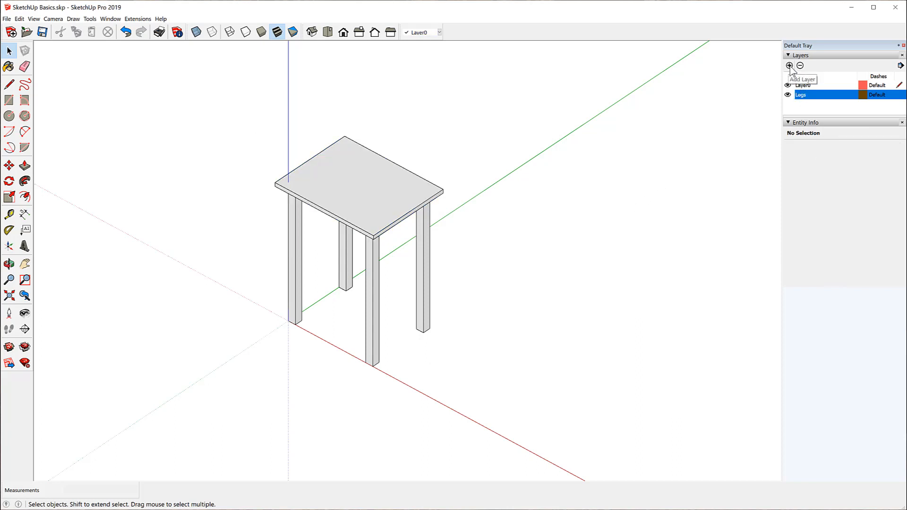
Add a new layer named "Top".
left_click(789, 65)
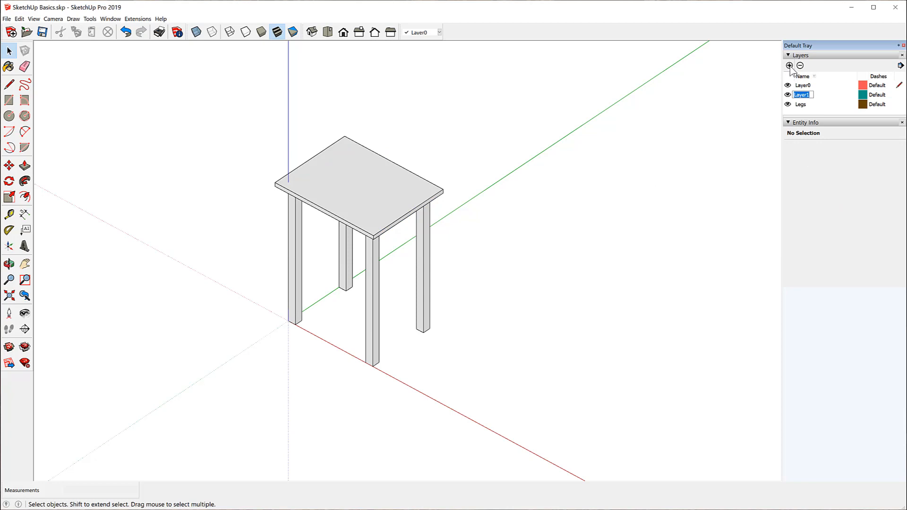
type("Top")
key("Return")
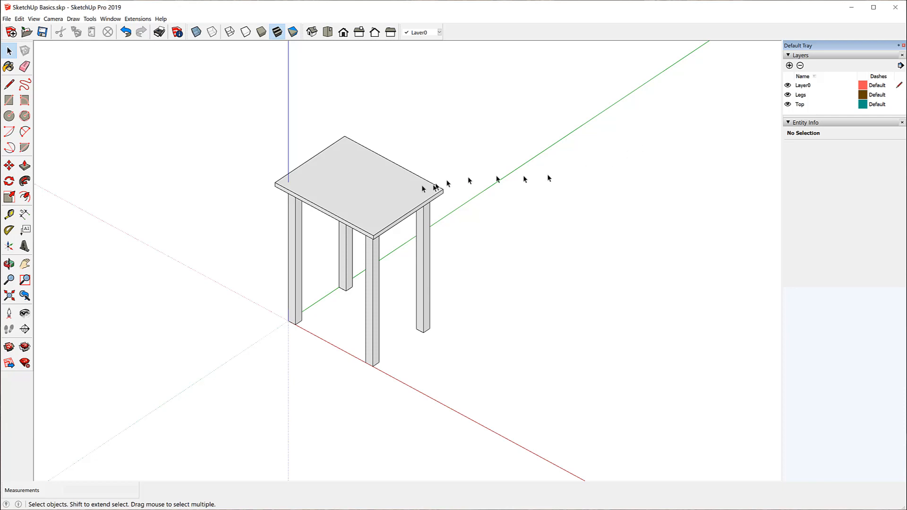
Assign the tabletop component to the Top layer and clear the selection.
left_click(345, 199)
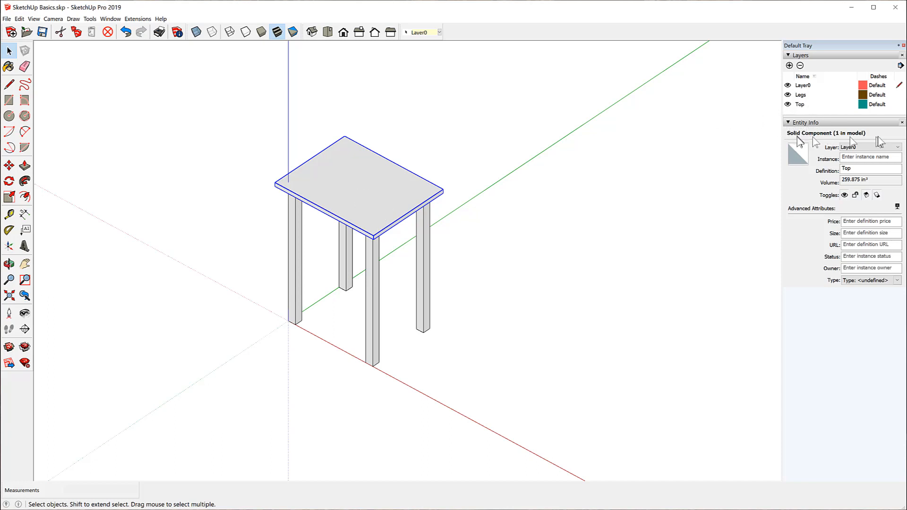
left_click(897, 148)
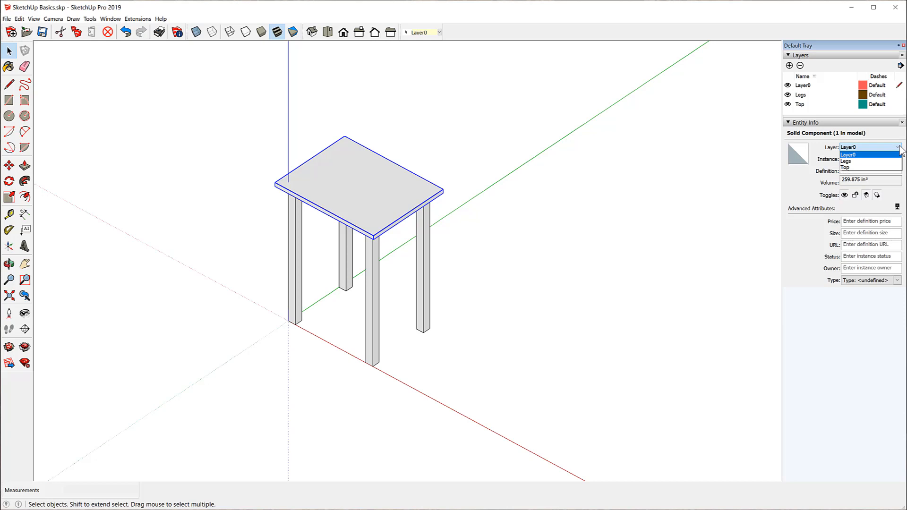
left_click(862, 168)
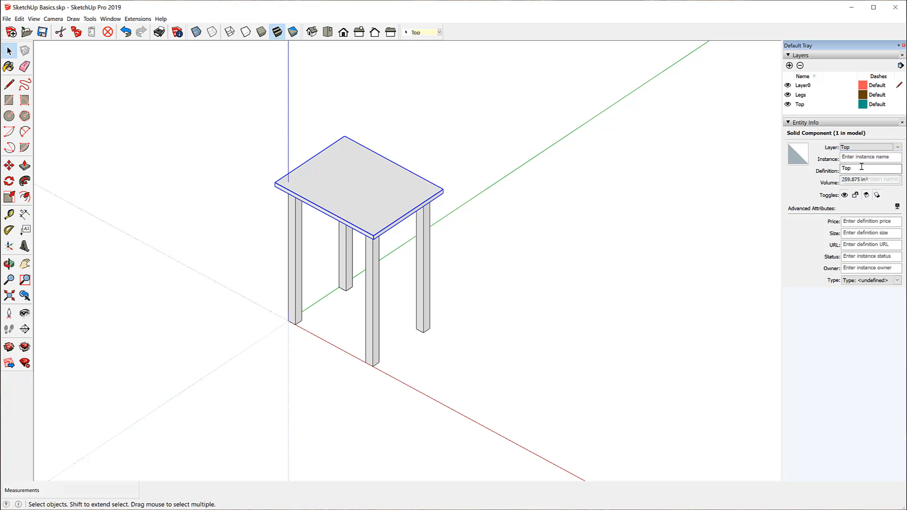
left_click(633, 206)
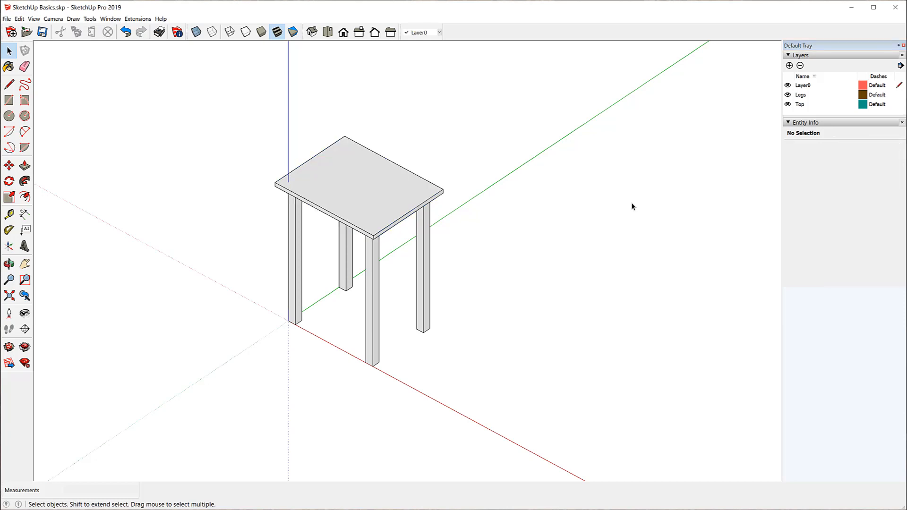
Toggle the visibility of the Legs and Top layers to check their contents, leaving both layers shown.
left_click(789, 95)
left_click(788, 95)
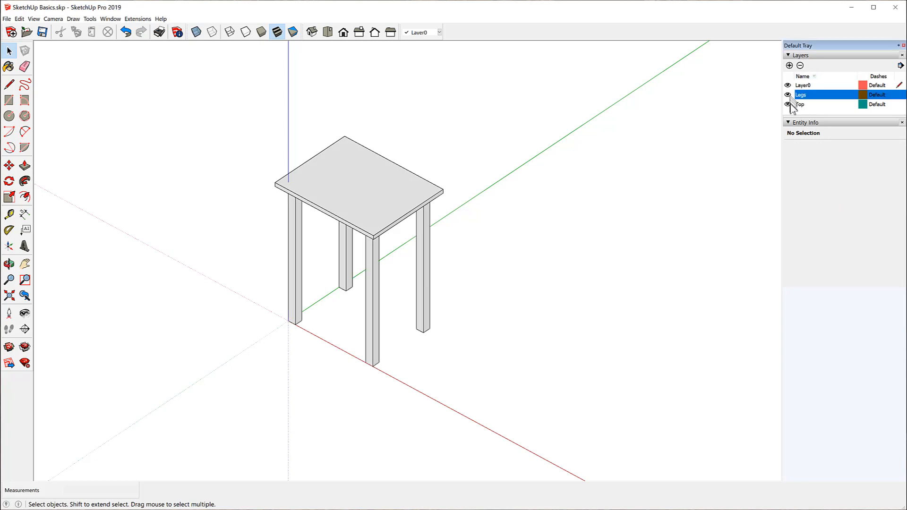
left_click(788, 104)
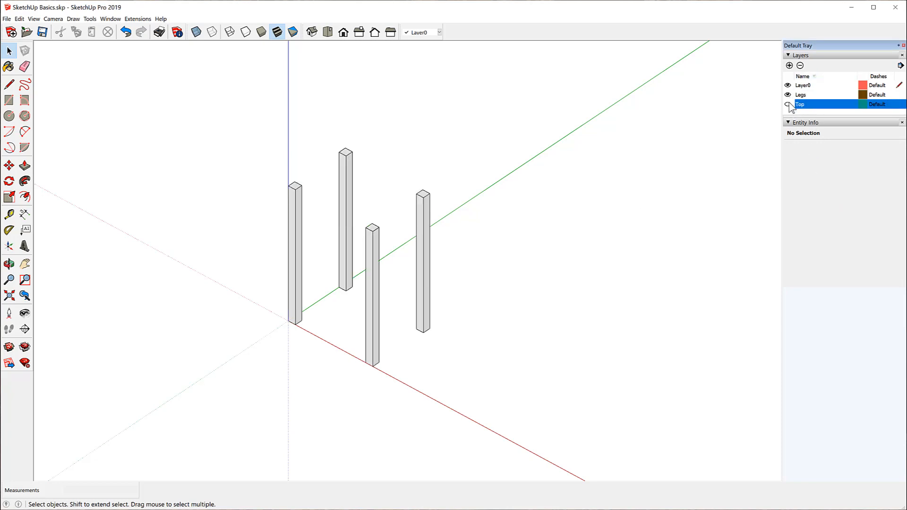
left_click(788, 105)
left_click(788, 104)
left_click(791, 97)
left_click(788, 95)
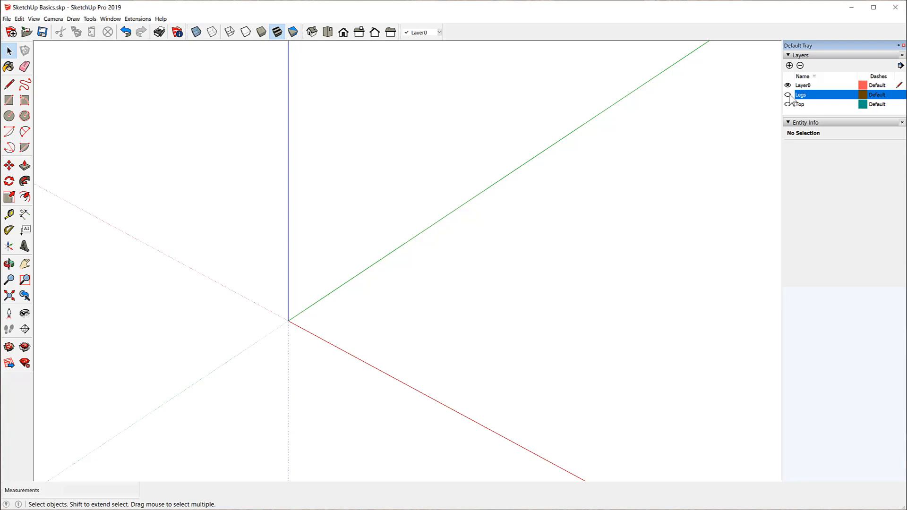
left_click(788, 95)
left_click(788, 104)
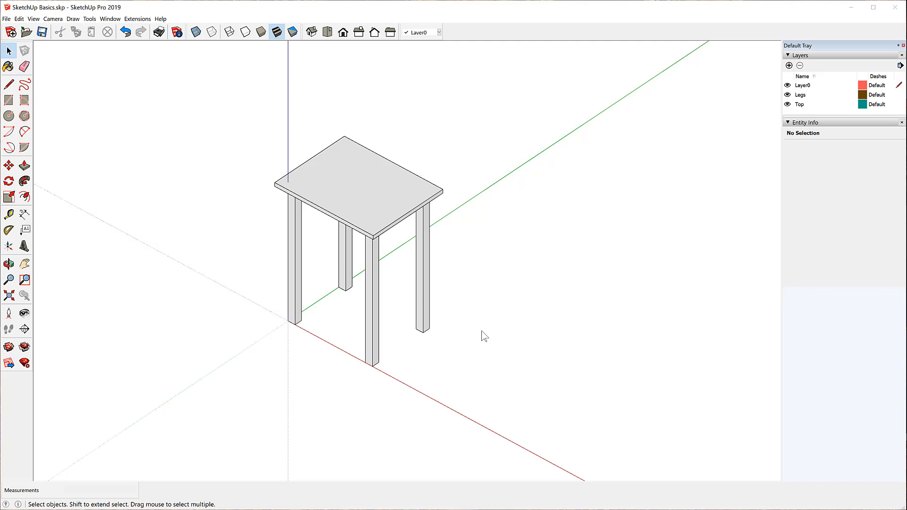
Hide the Top layer and draw a 5" high vertical rectangle between the two front legs, starting at the inner top corner of the leg at the origin.
left_click(788, 105)
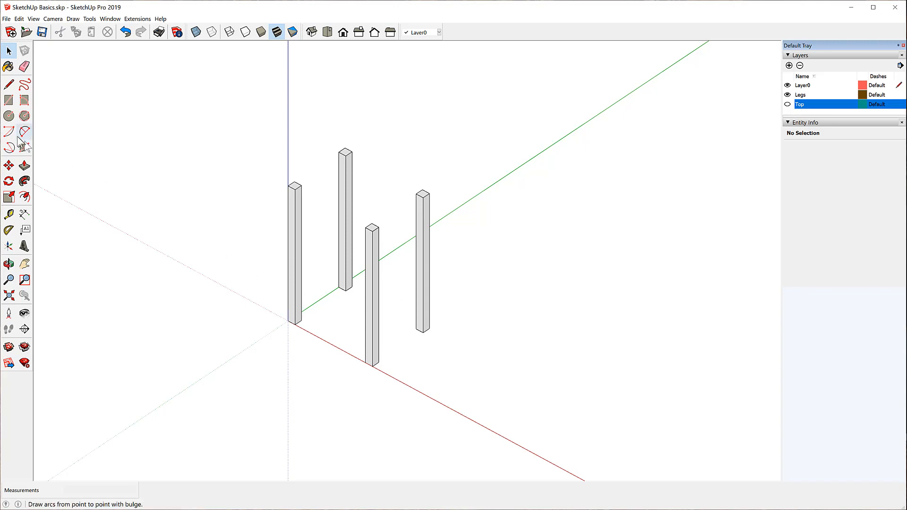
left_click(9, 100)
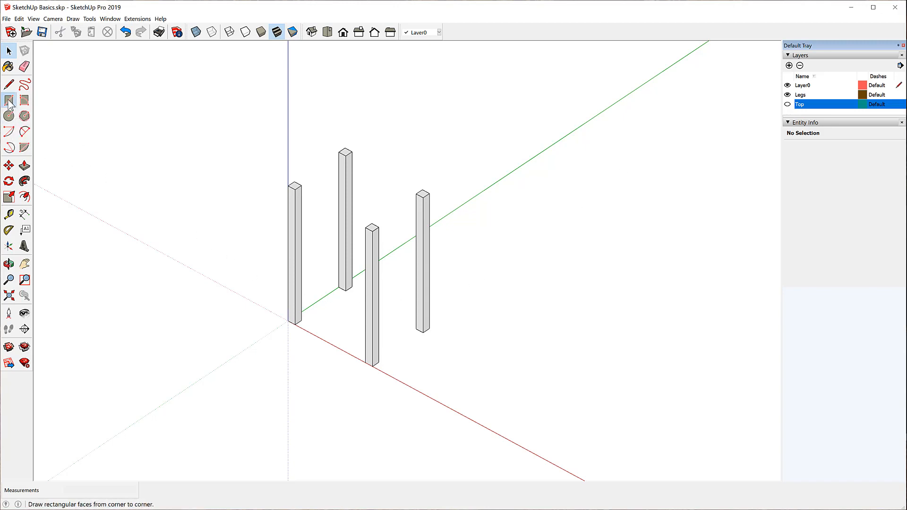
scroll(315, 222, "up", 5)
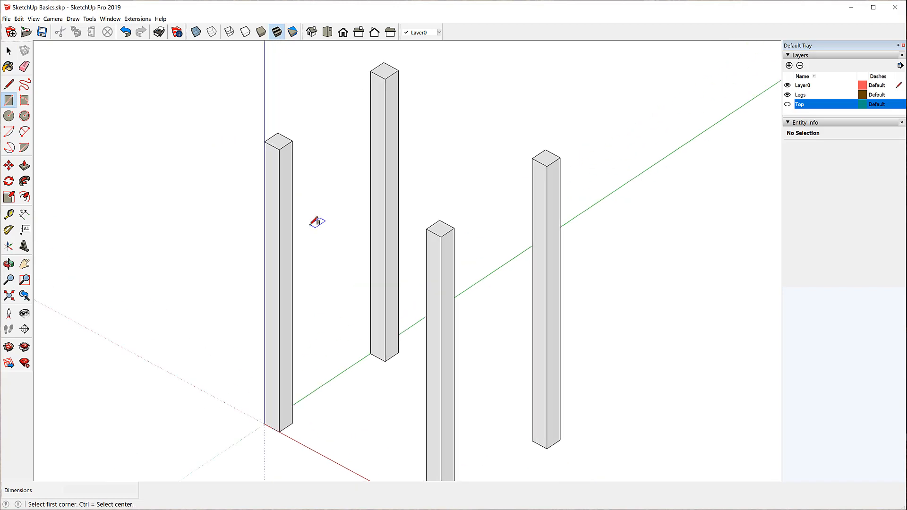
left_click(279, 150)
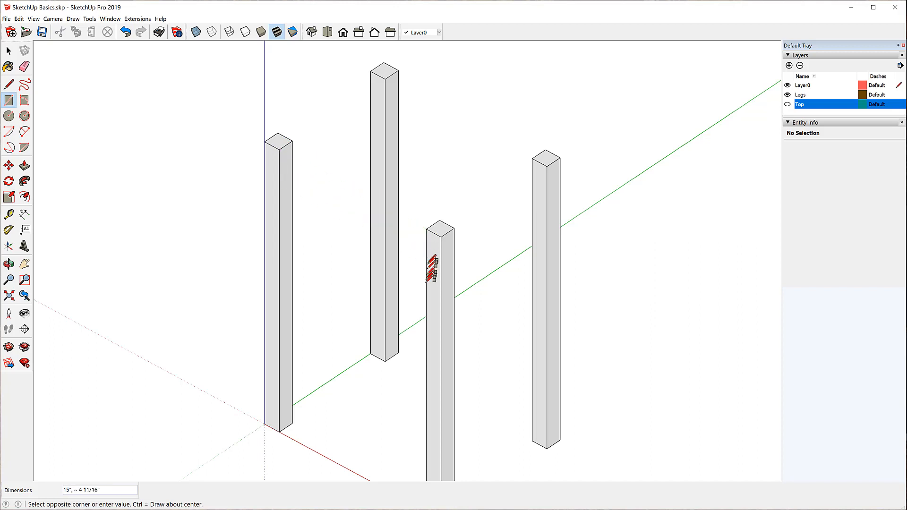
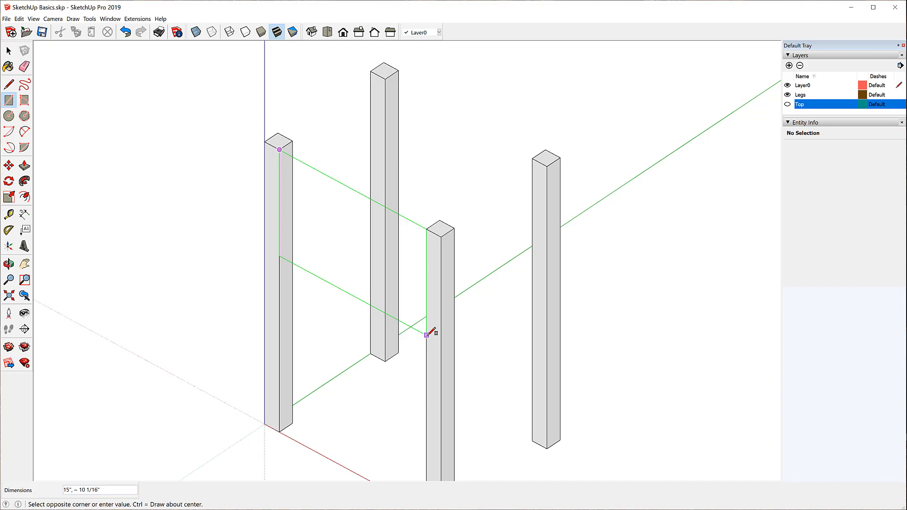
type(",5")
key("Return")
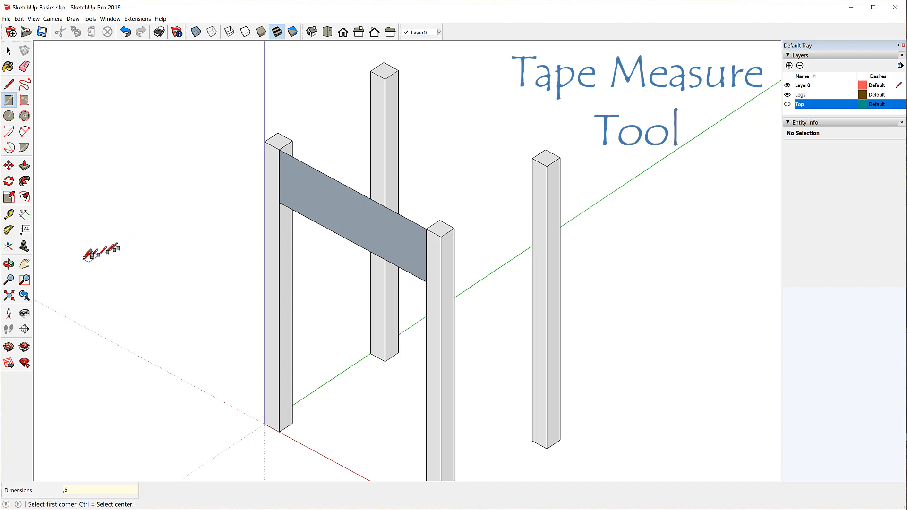
Measure the apron rectangle's height along the leg with the Tape Measure tool.
left_click(9, 215)
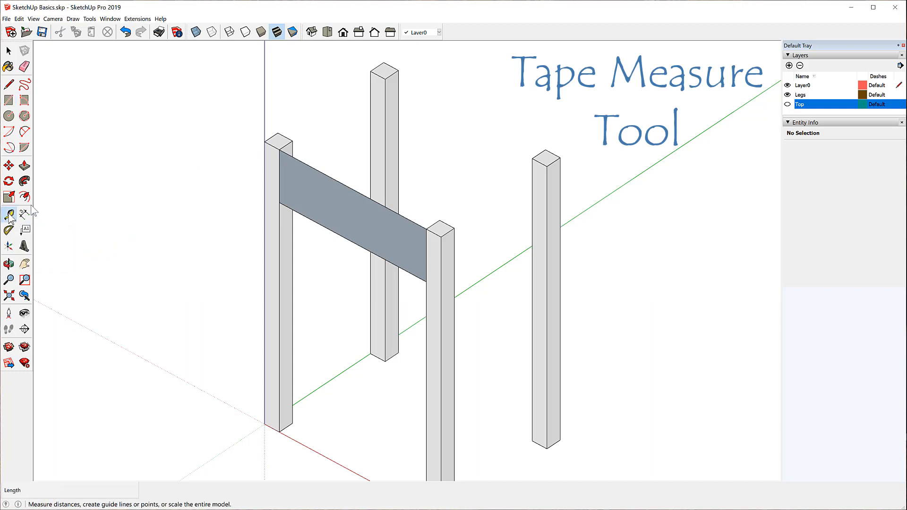
left_click(280, 149)
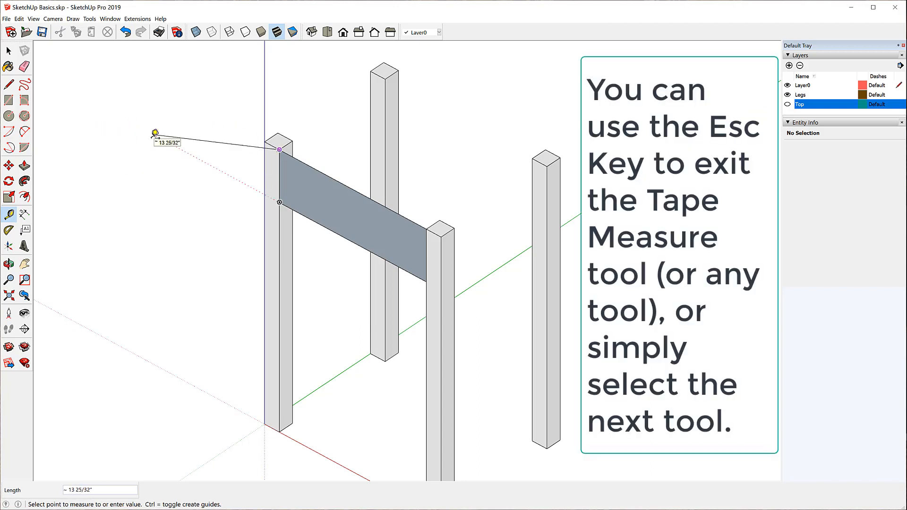
key("Escape")
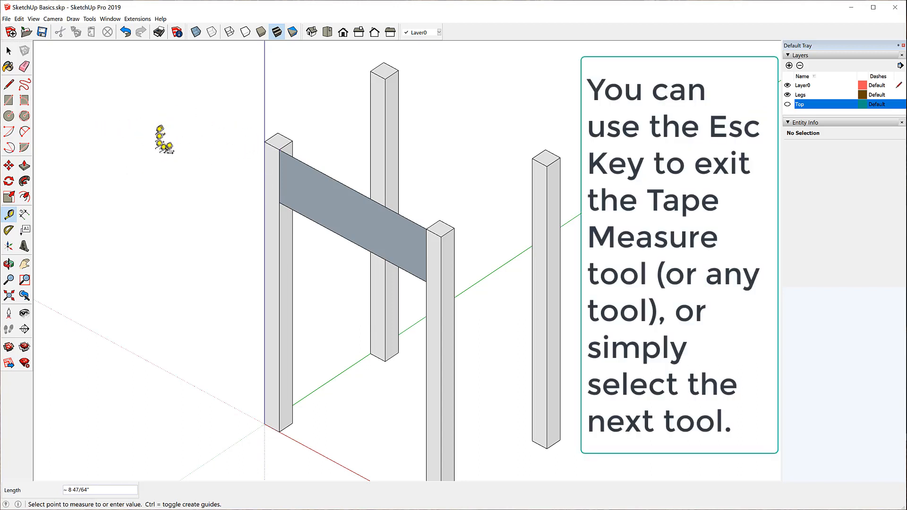
key("Escape")
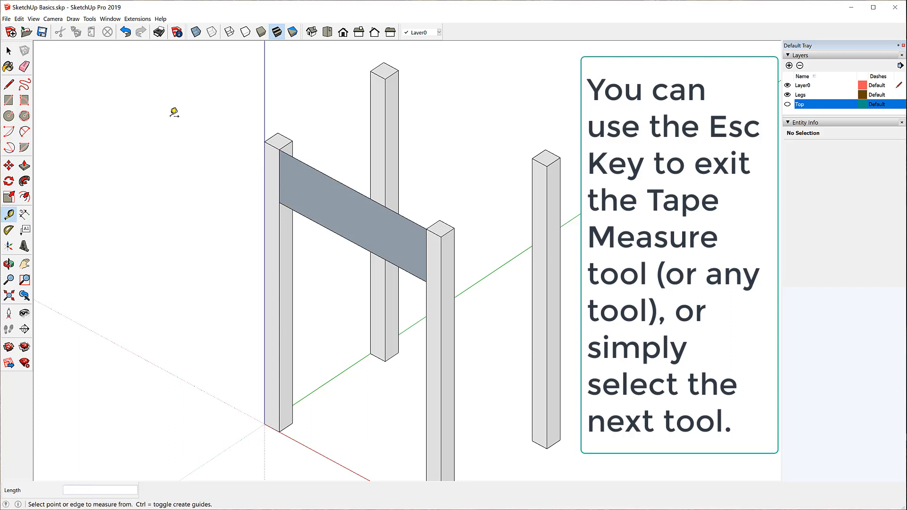
Push/Pull the apron rectangle 3/4" toward the back legs.
left_click(25, 166)
left_click(343, 226)
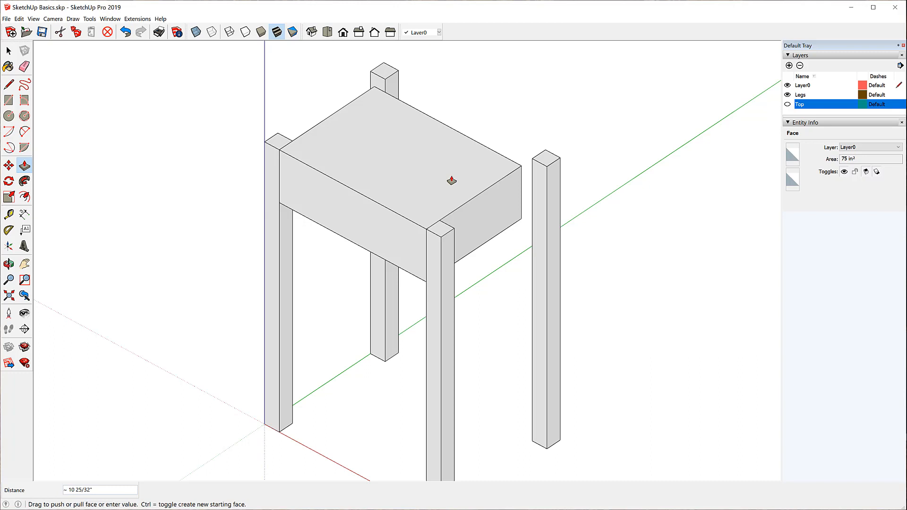
type("-")
key("Return")
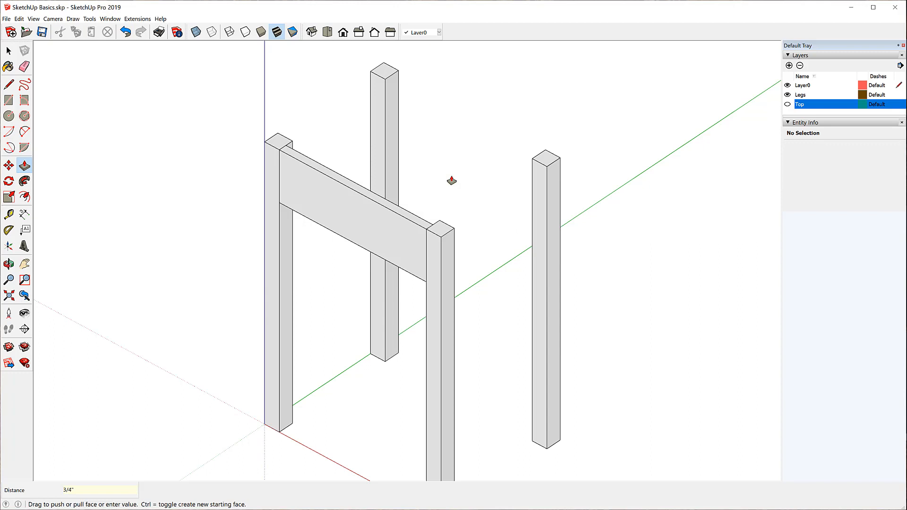
left_click(369, 210)
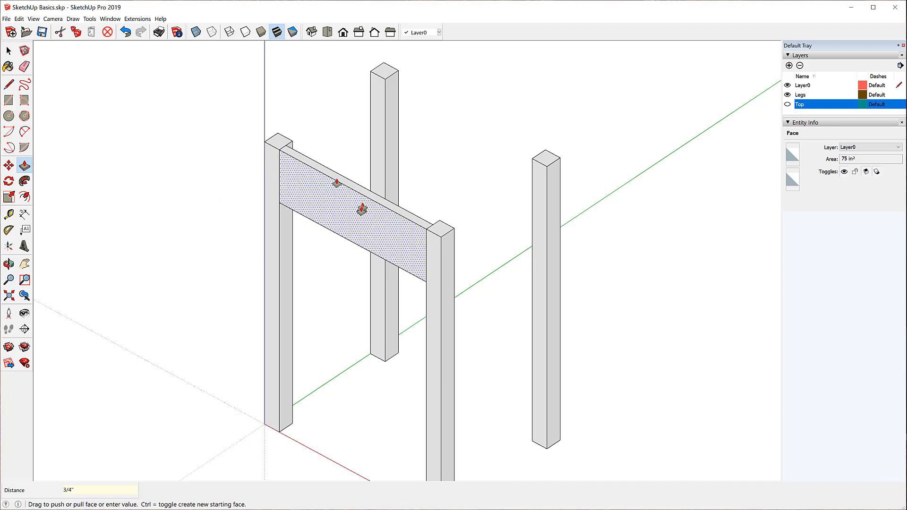
Make the entire apron geometry a component with the definition name "Long Apron".
left_click(8, 50)
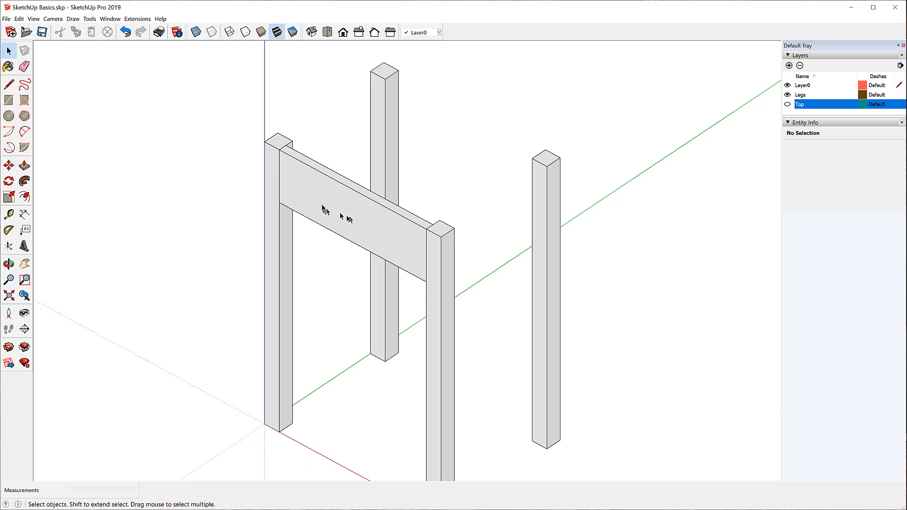
triple_click(323, 207)
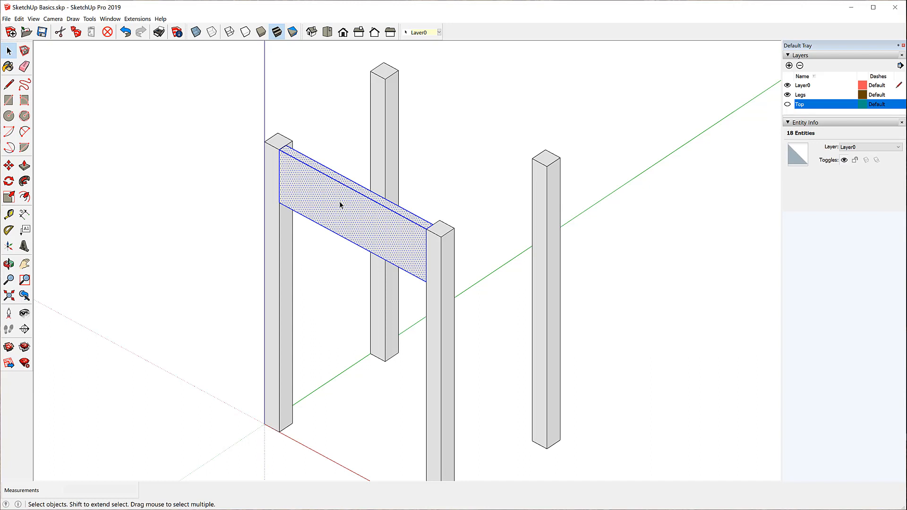
right_click(340, 204)
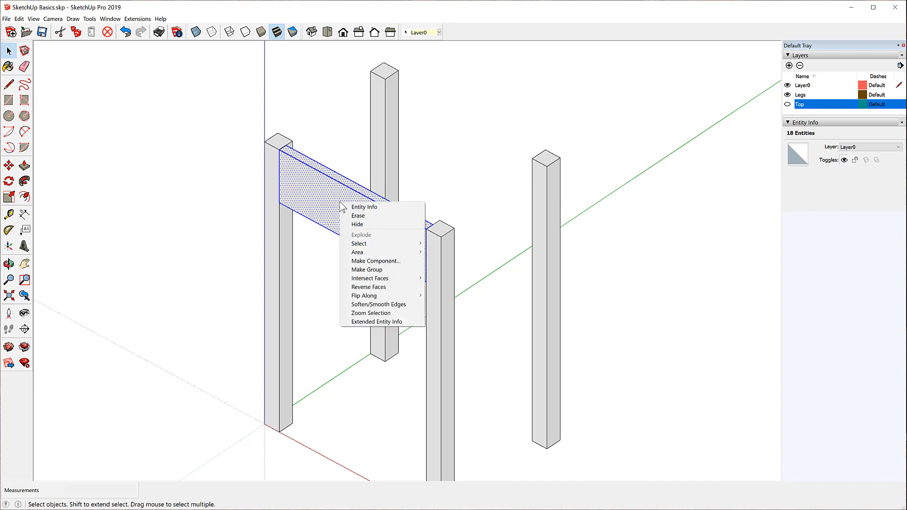
left_click(362, 262)
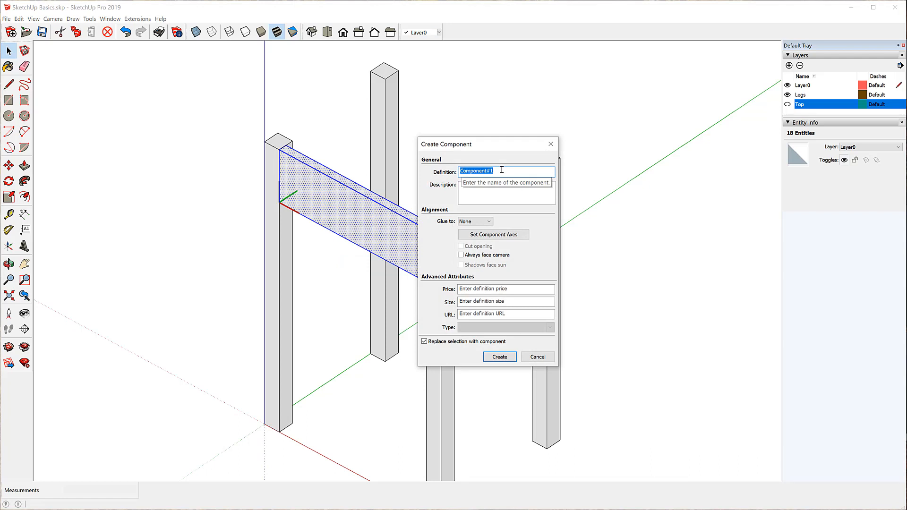
type("Lon")
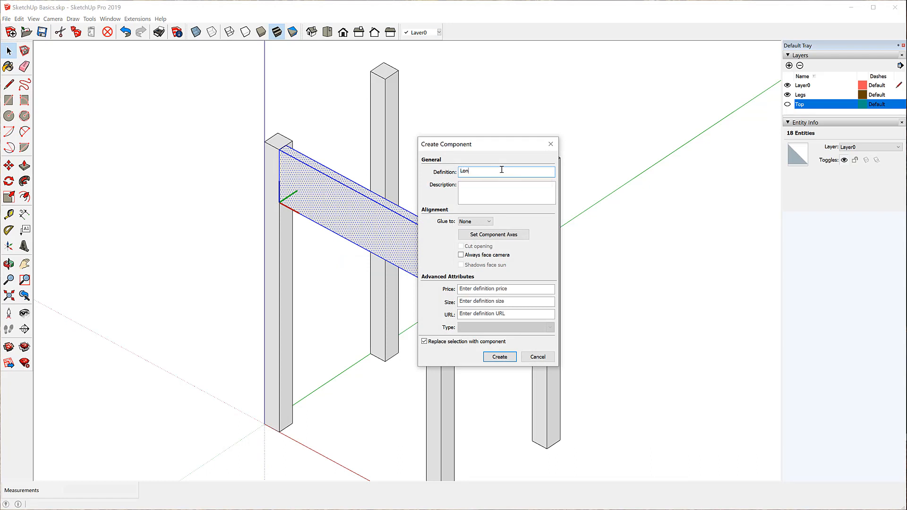
type("g Apron")
left_click(502, 359)
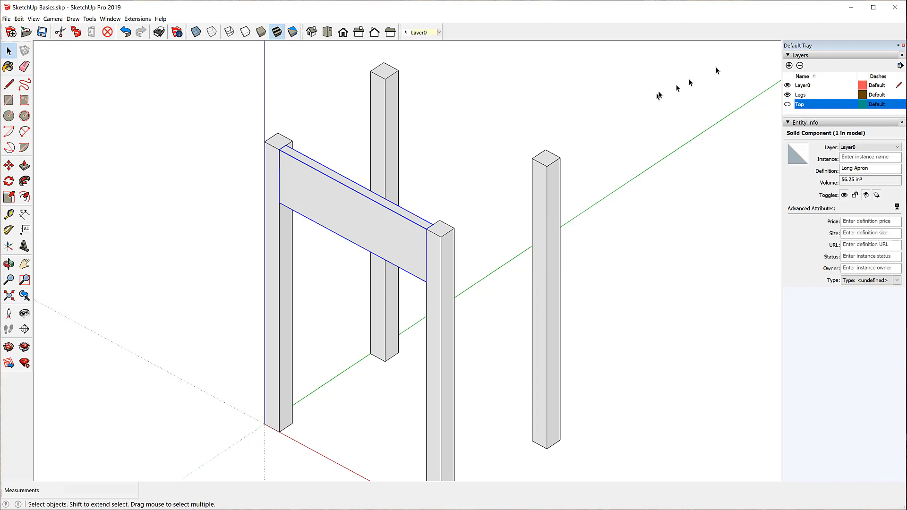
Add a layer named "Aprons" and assign the Long Apron component to it, clearing the selection.
left_click(789, 65)
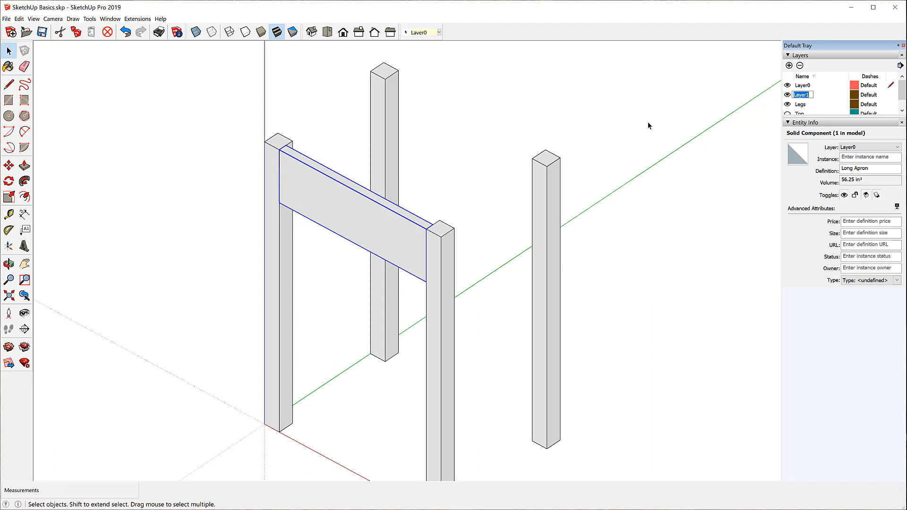
type("Aprons")
left_click(898, 147)
left_click(863, 161)
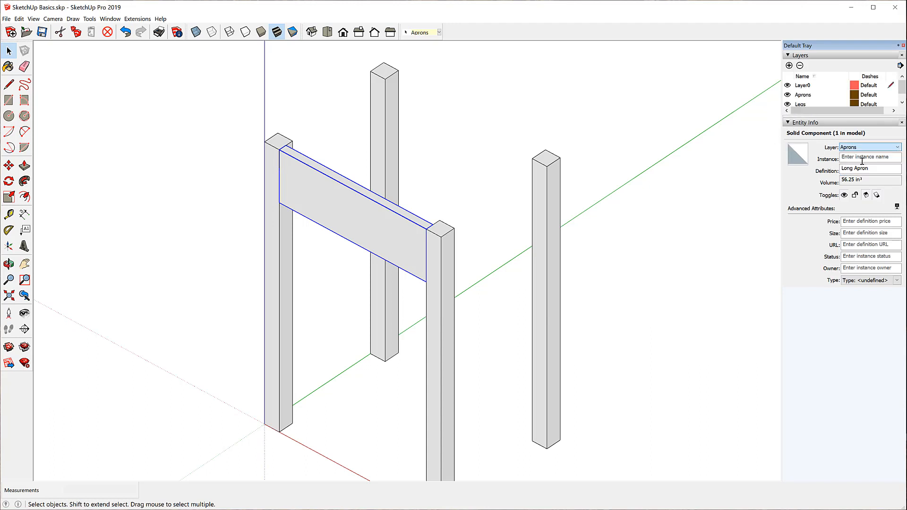
left_click(644, 178)
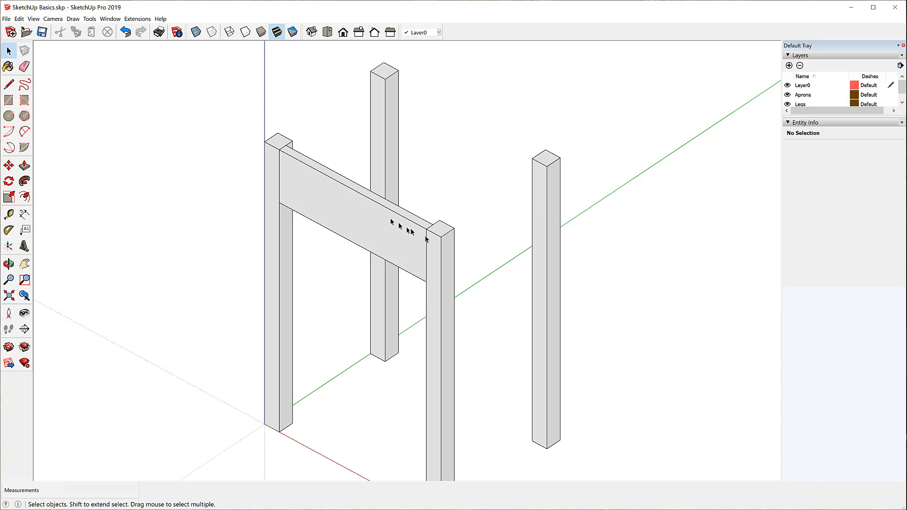
Move the Long Apron 1/8" along the green axis toward the back legs, using its top front edge's midpoint as the base point.
left_click(335, 206)
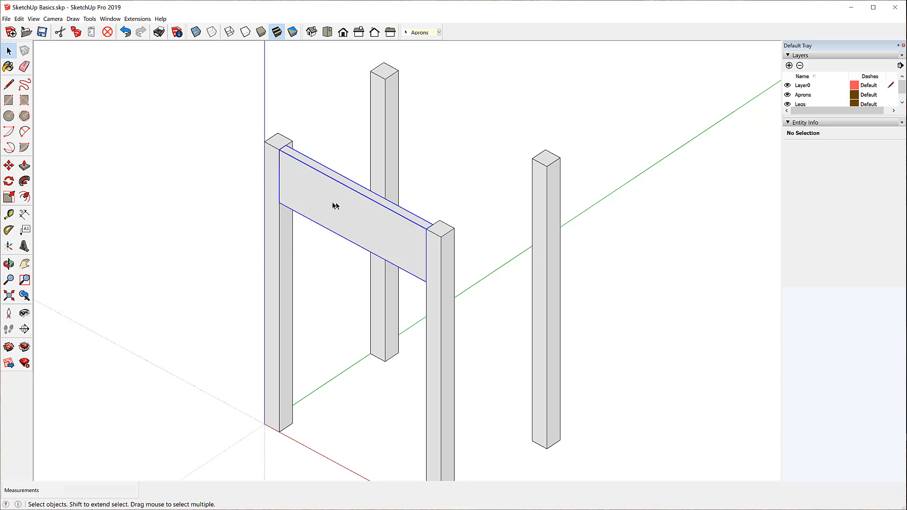
left_click(9, 165)
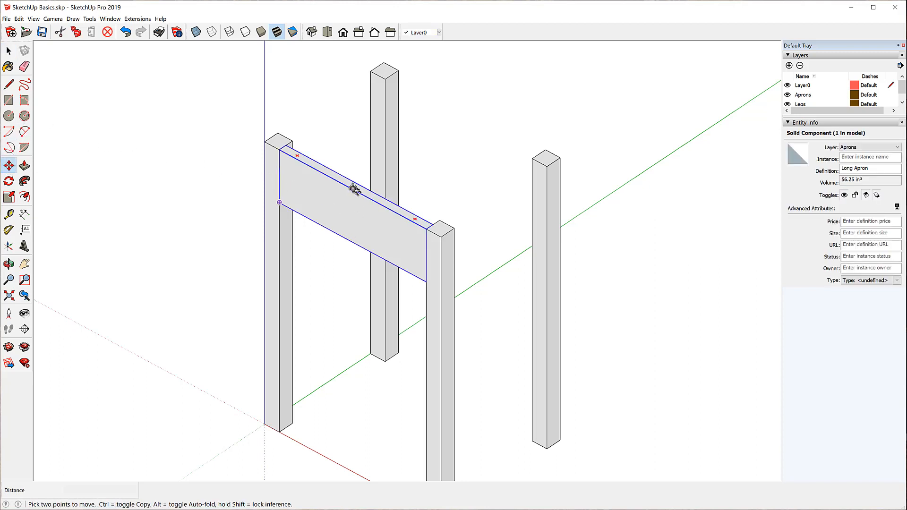
key("q")
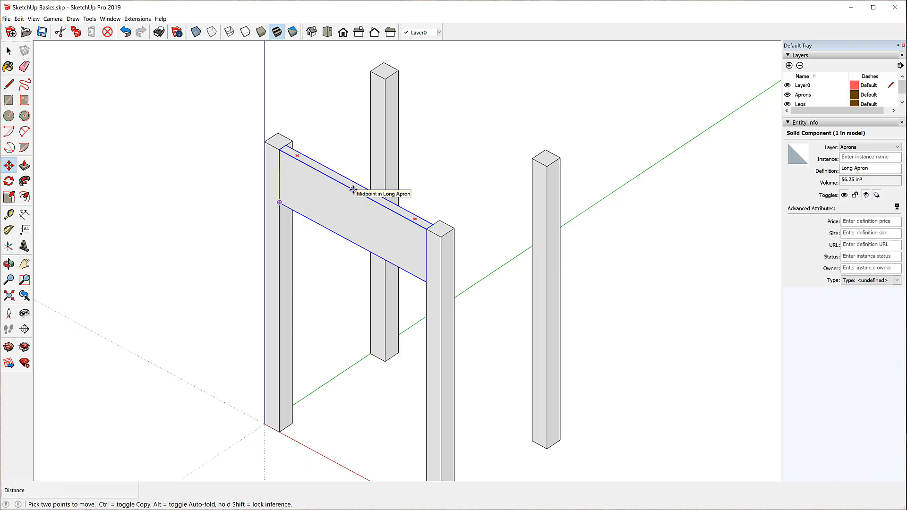
left_click(353, 190)
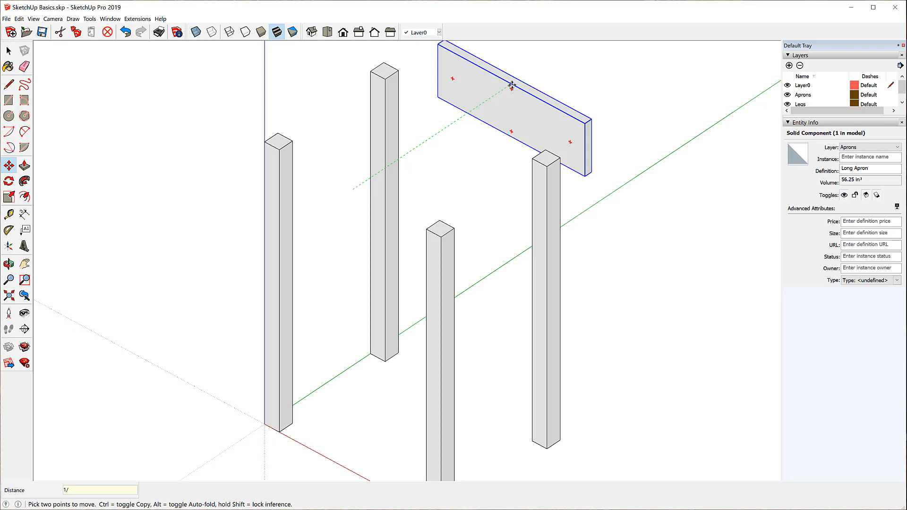
key("Escape")
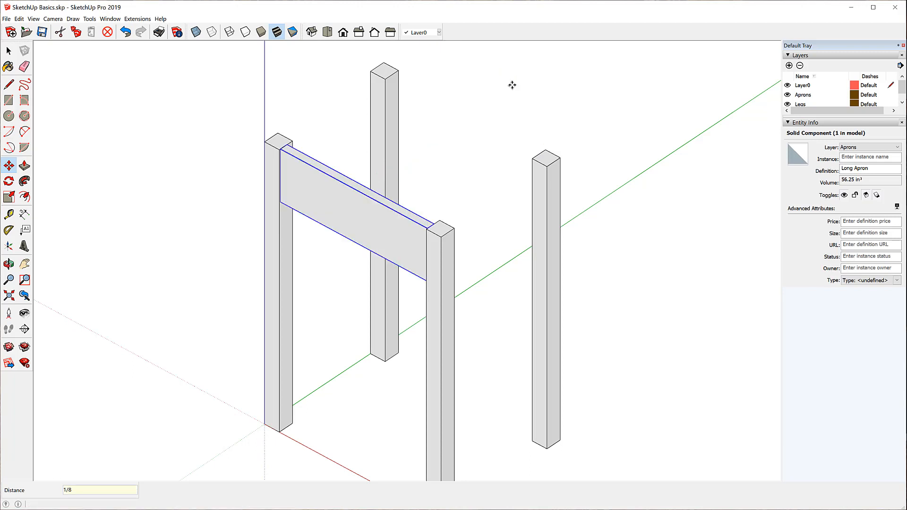
Copy the Long Apron along the green axis from its top back corner to the outer top corner of the back leg.
scroll(299, 154, "up", 6)
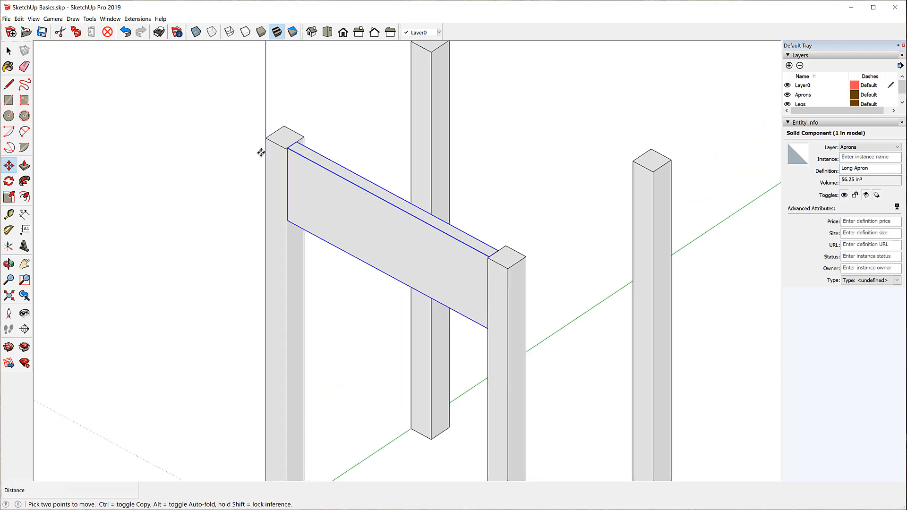
scroll(293, 170, "up", 3)
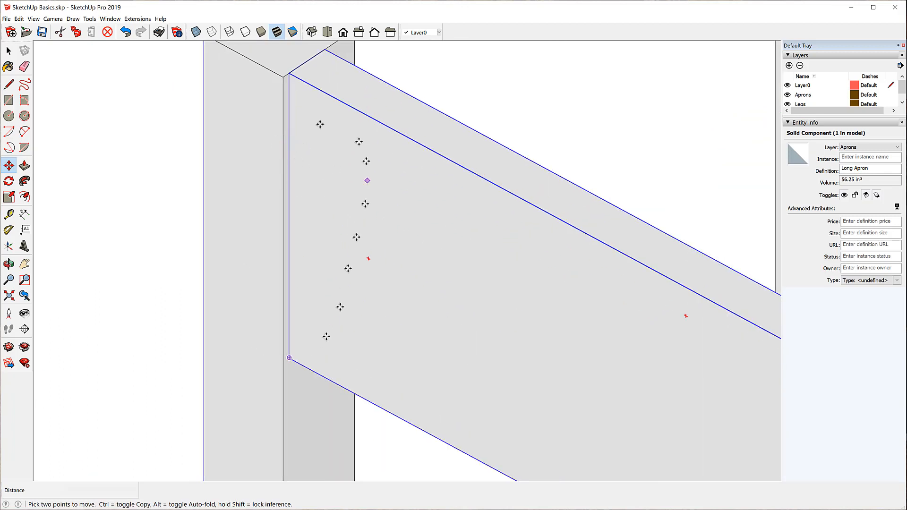
scroll(235, 228, "down", 8)
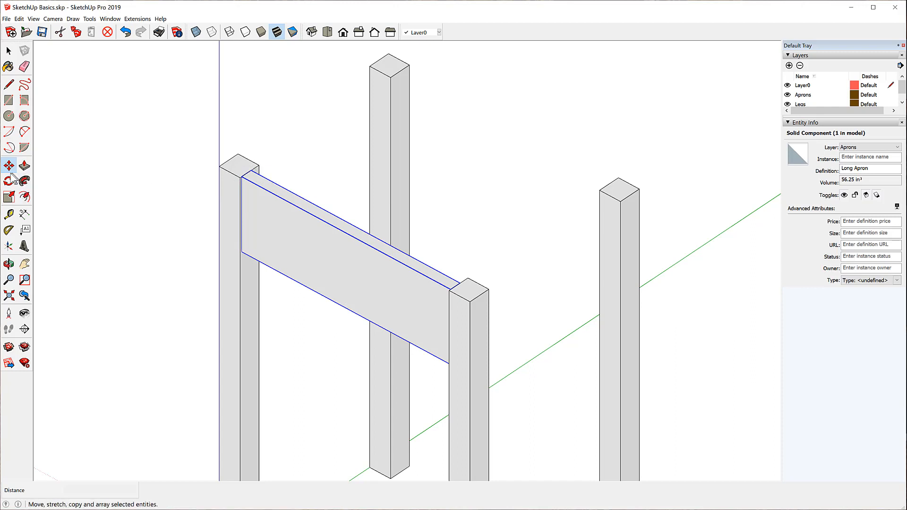
left_click(252, 170)
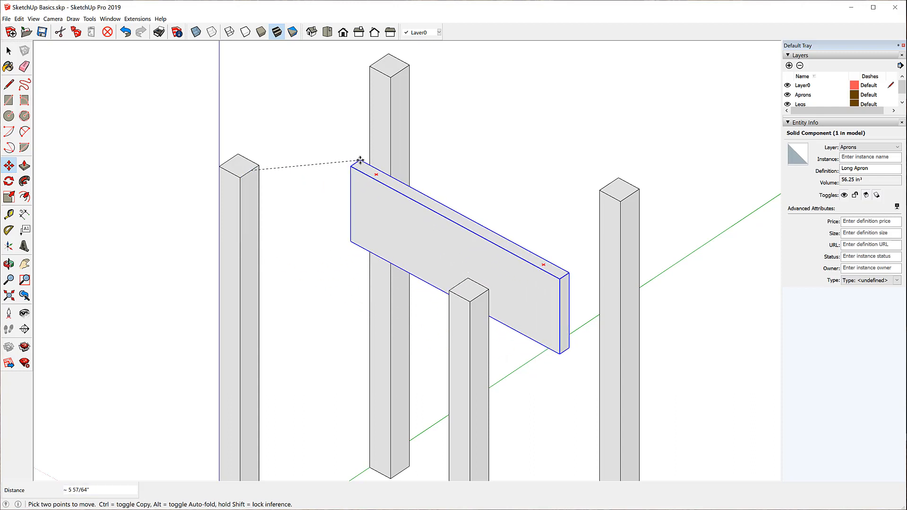
key("ctrl")
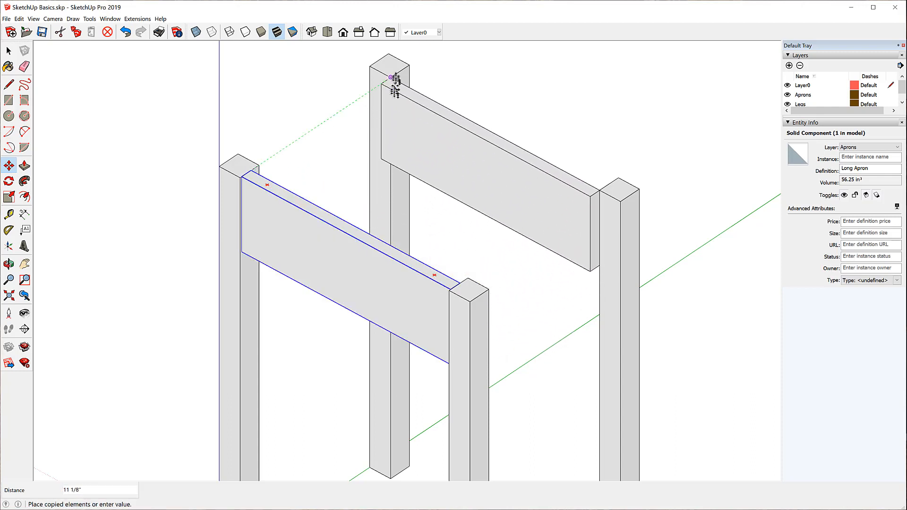
left_click(401, 71)
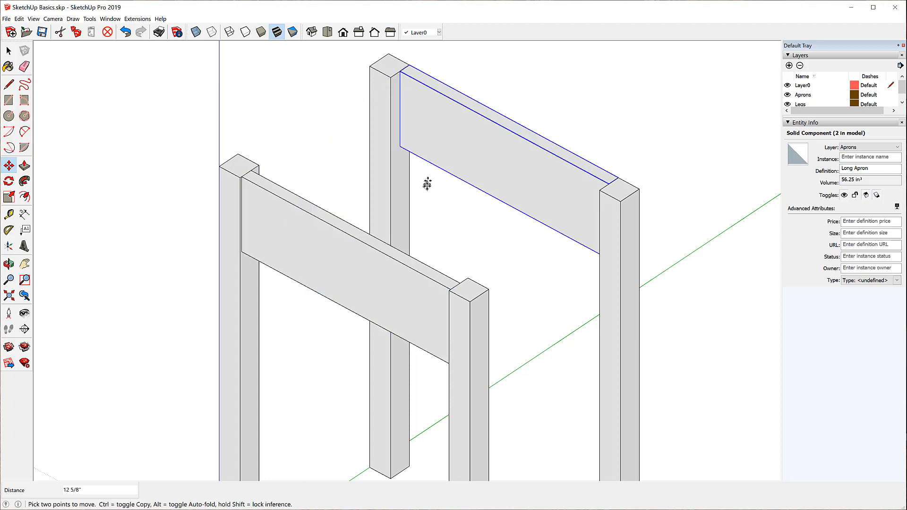
Move the copied back apron 1/8" along the green axis toward the front legs.
left_click(505, 127)
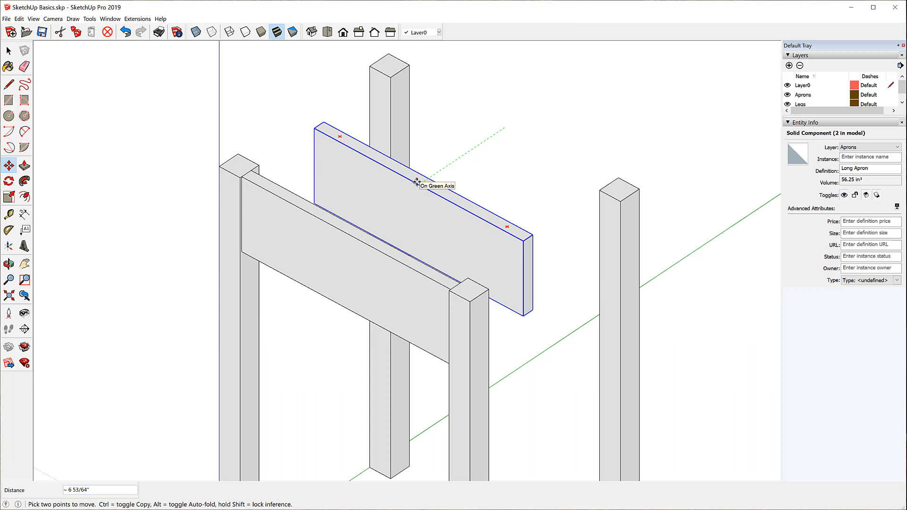
type("1/8")
key("Return")
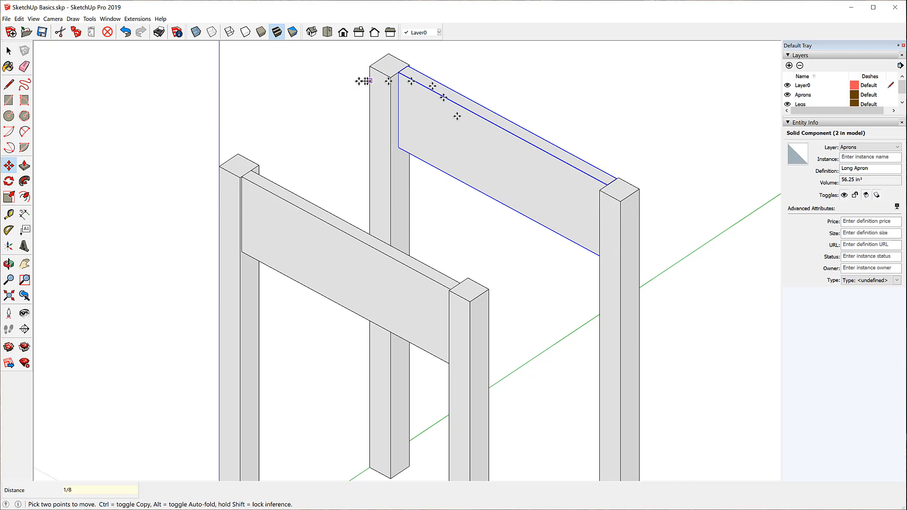
scroll(409, 67, "up", 2)
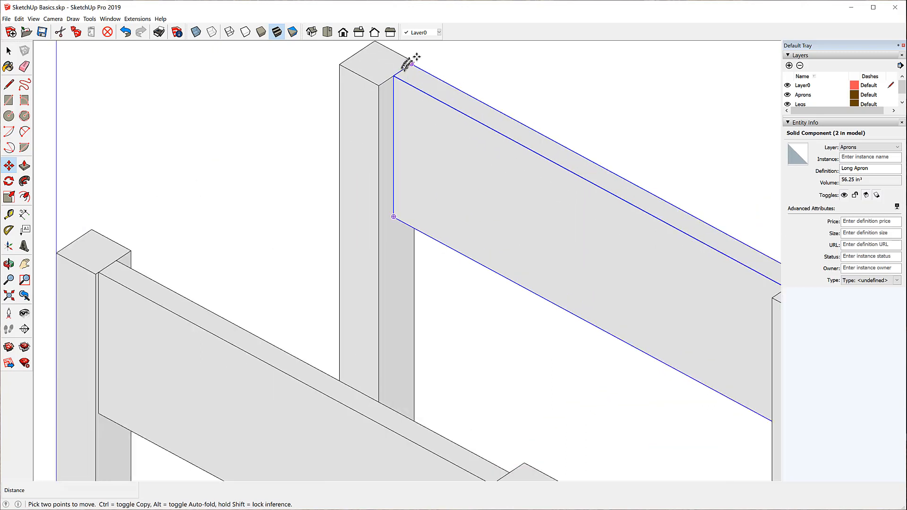
scroll(412, 60, "up", 3)
scroll(414, 92, "down", 1)
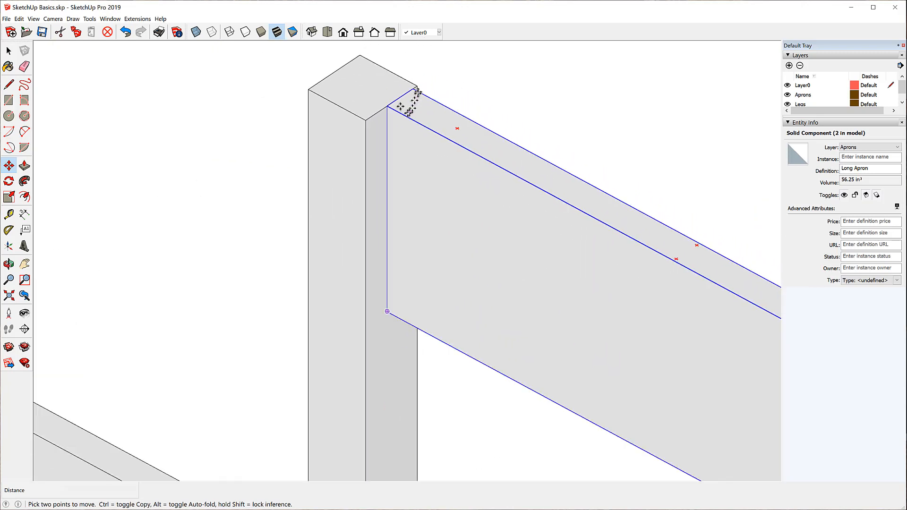
scroll(409, 107, "down", 6)
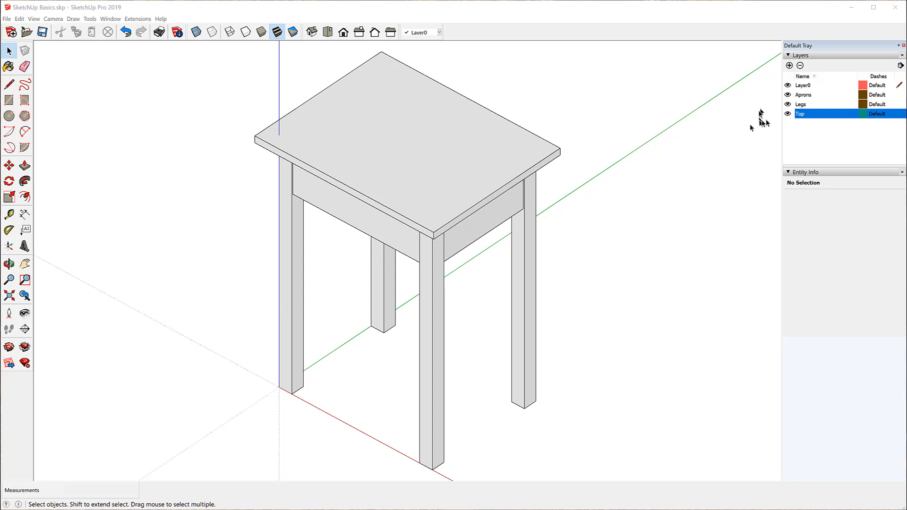
Hide the Top and Legs layers so that only the aprons are displayed.
left_click(787, 114)
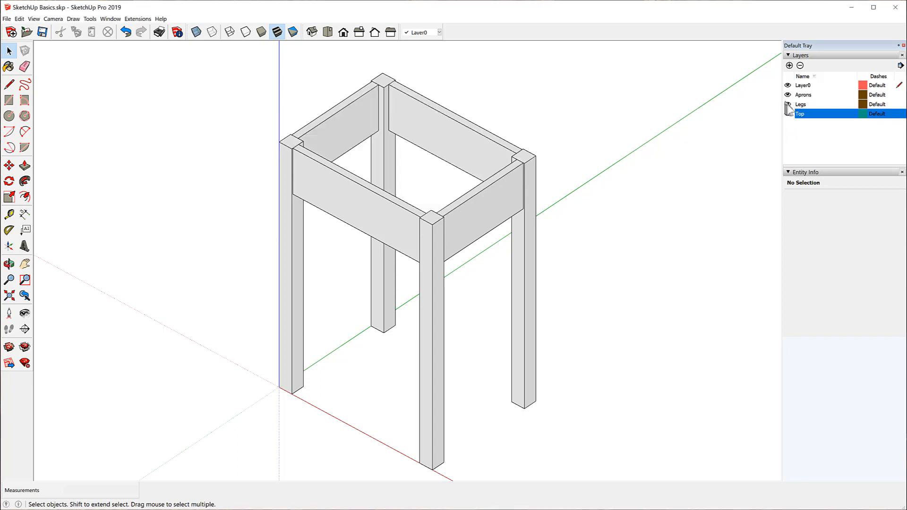
left_click(788, 104)
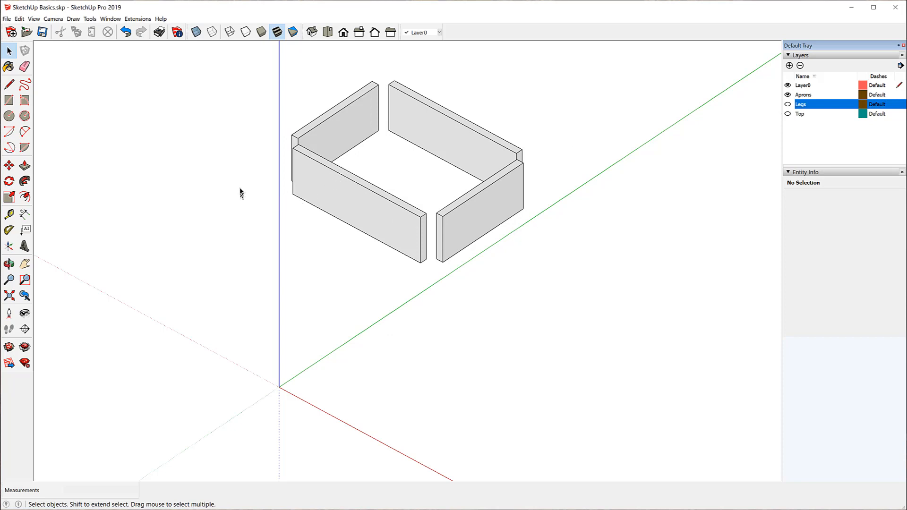
Examine the four aprons from different angles with the Orbit tool and the standard Front and Iso views.
key("o")
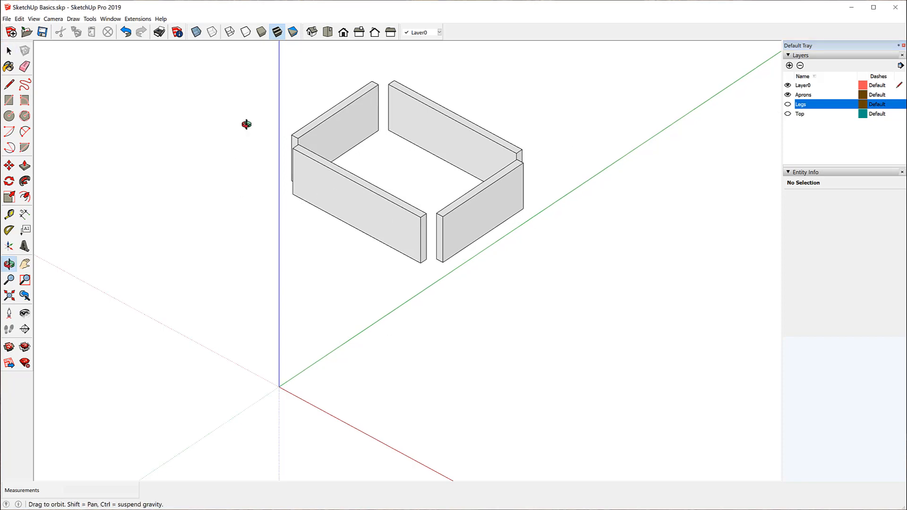
left_click_drag(246, 123, 310, 117)
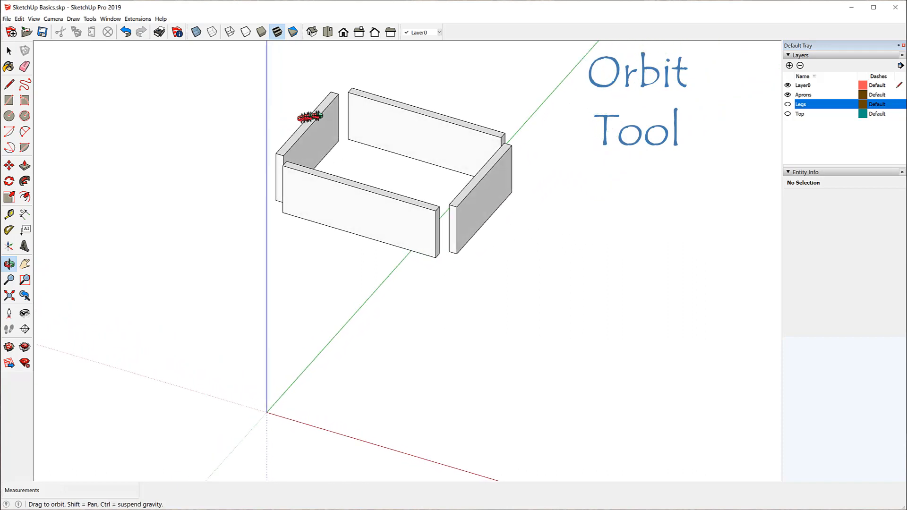
key("space")
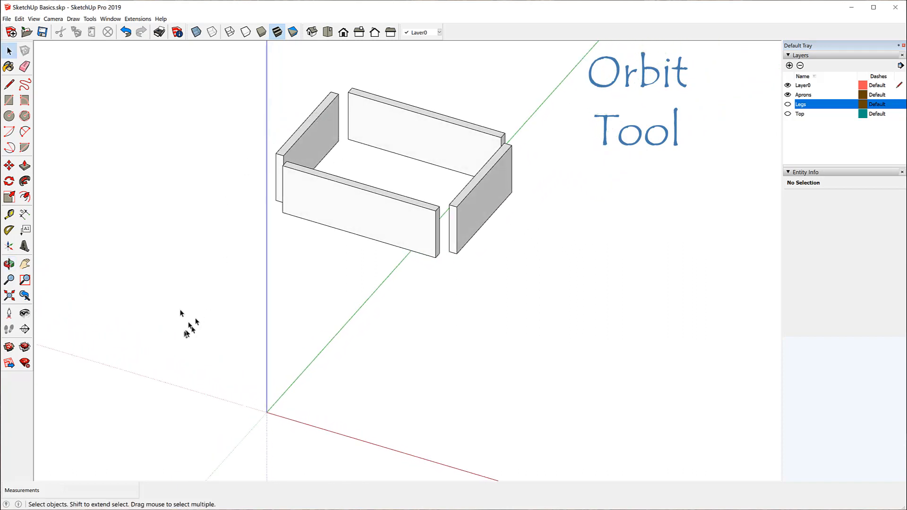
left_click(10, 264)
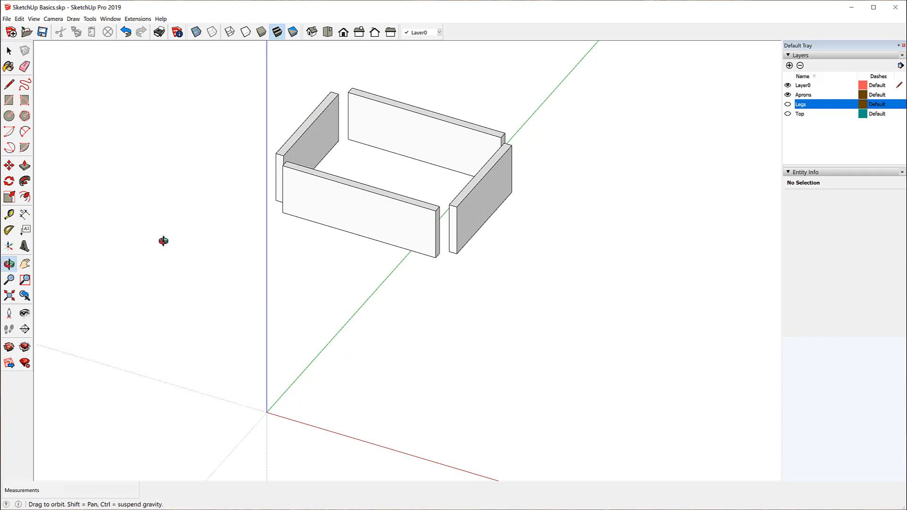
left_click_drag(160, 241, 101, 286)
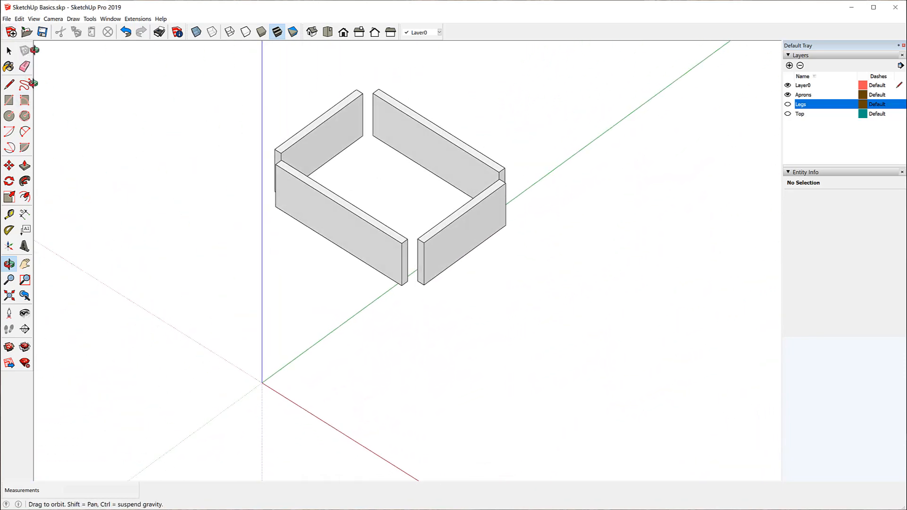
left_click(343, 32)
left_click(313, 33)
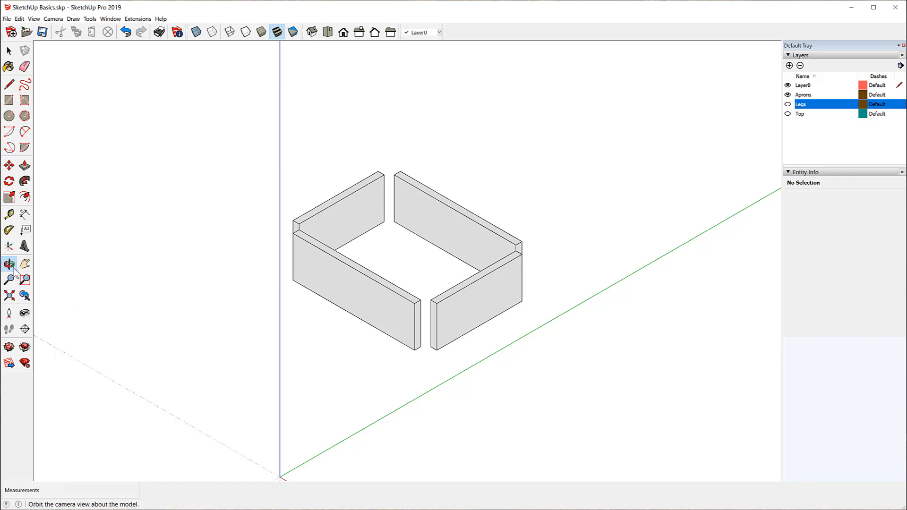
key("space")
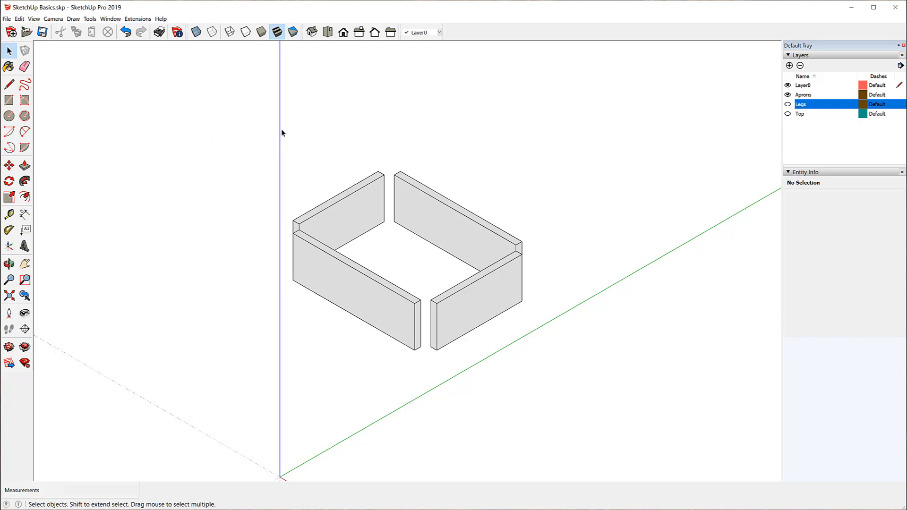
key("o")
left_click_drag(284, 126, 287, 185)
key("space")
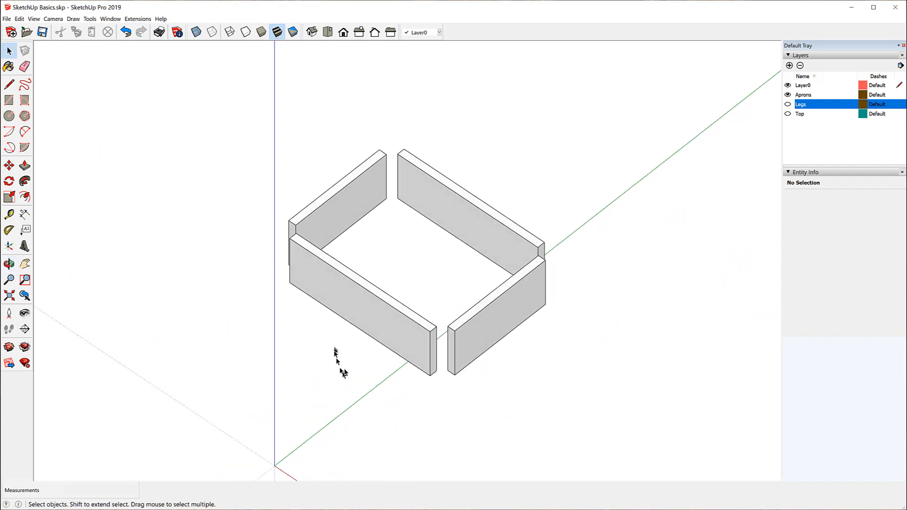
scroll(346, 361, "up", 5)
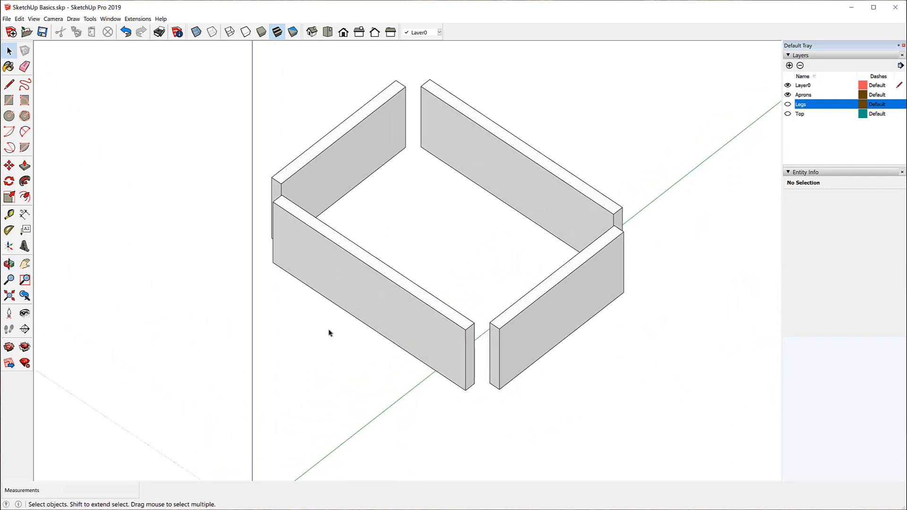
mouse_move(312, 330)
middle_mouse_down()
mouse_move(477, 284)
mouse_move(467, 246)
mouse_move(441, 228)
mouse_move(482, 197)
middle_mouse_up()
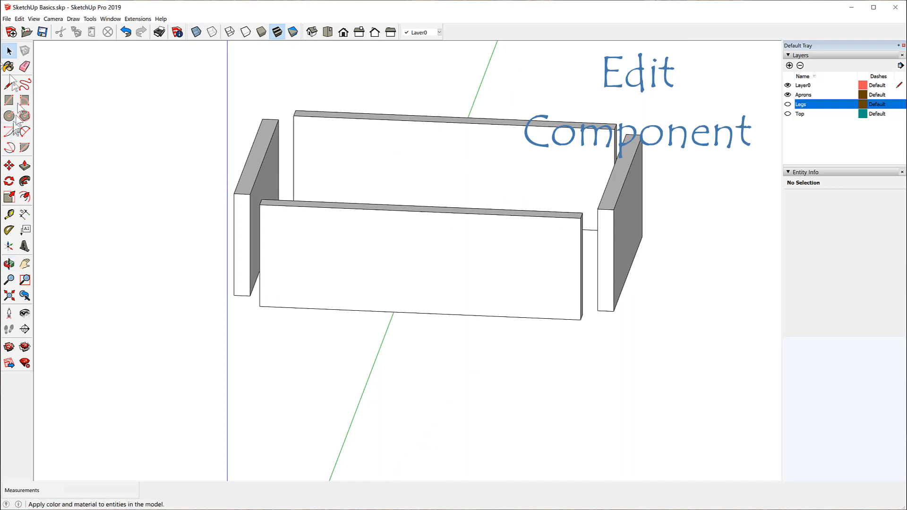
Open the front Long Apron component for editing and show it in the standard Front view.
left_click(403, 271)
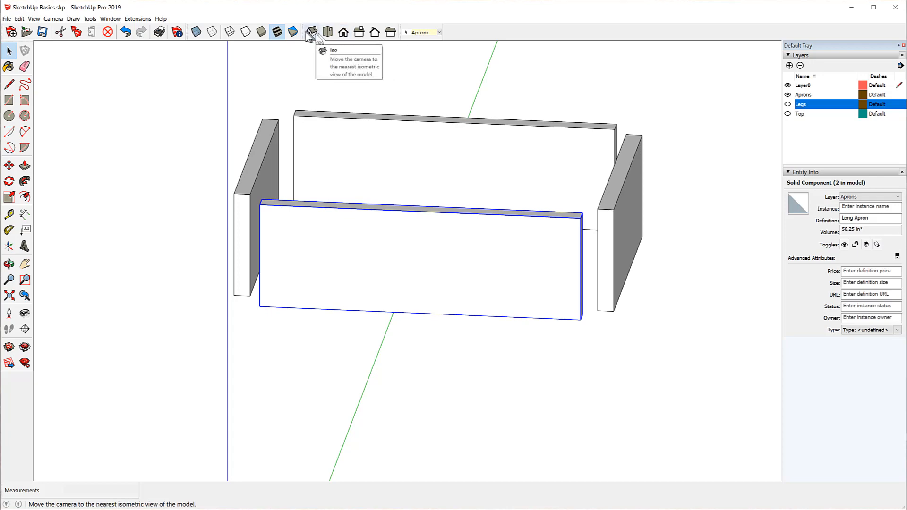
left_click(344, 34)
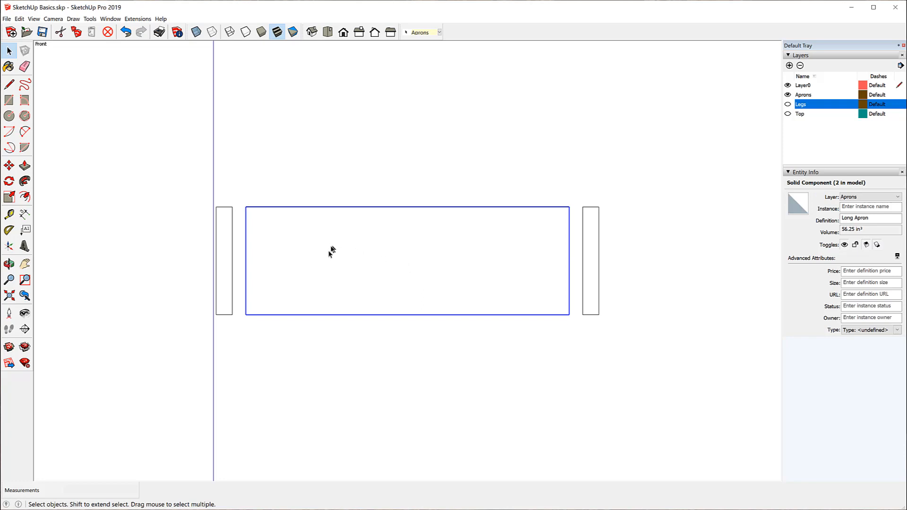
right_click(314, 227)
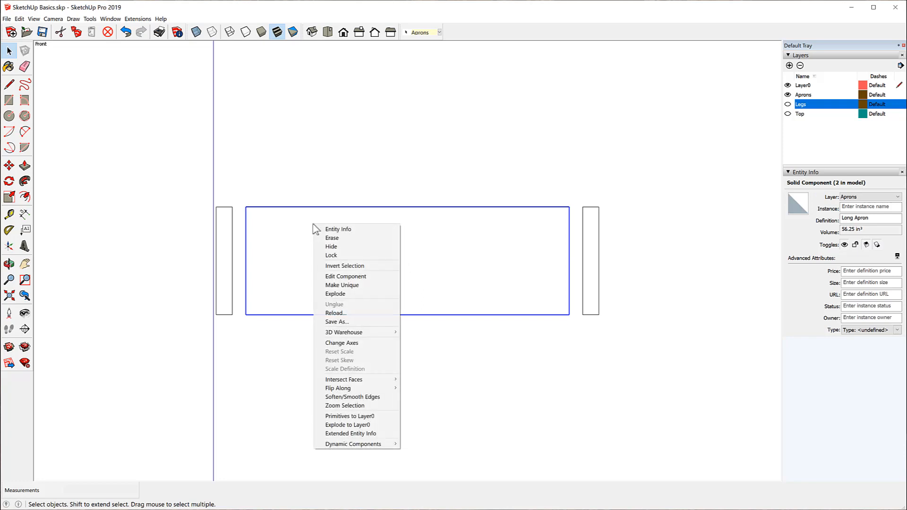
left_click(359, 278)
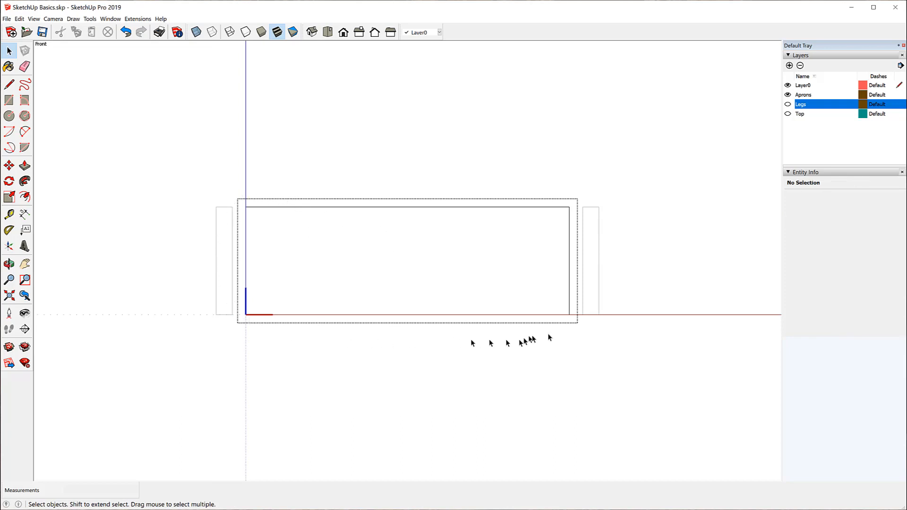
middle_click_drag(654, 145, 361, 308)
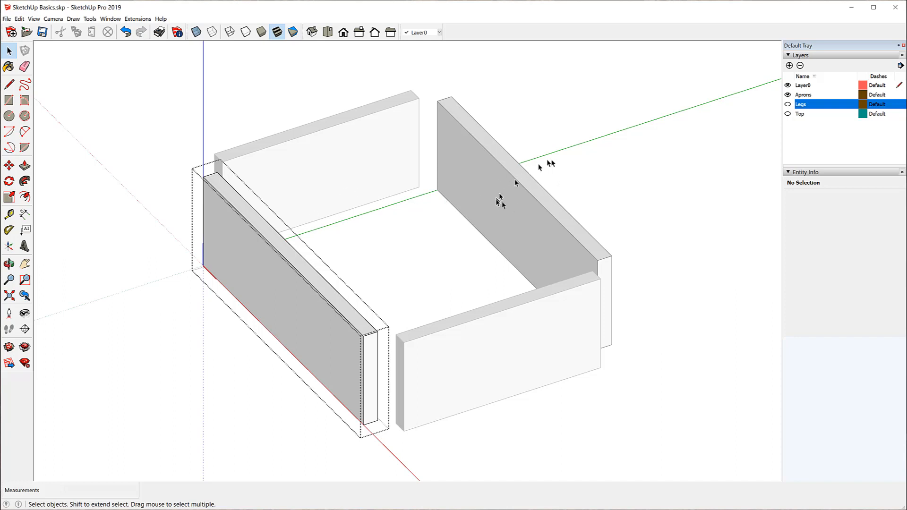
left_click(343, 34)
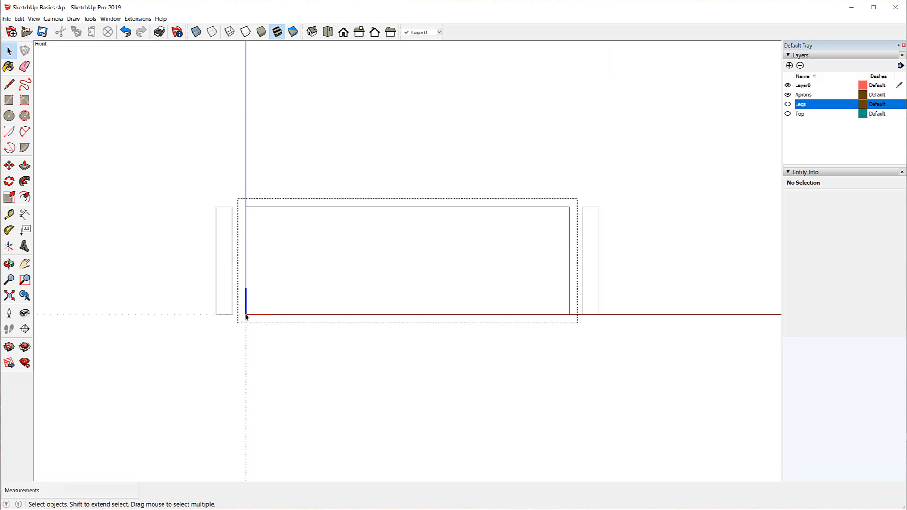
Place a guide point with the Tape Measure 1" from the apron's lower left corner along its bottom edge.
left_click(9, 215)
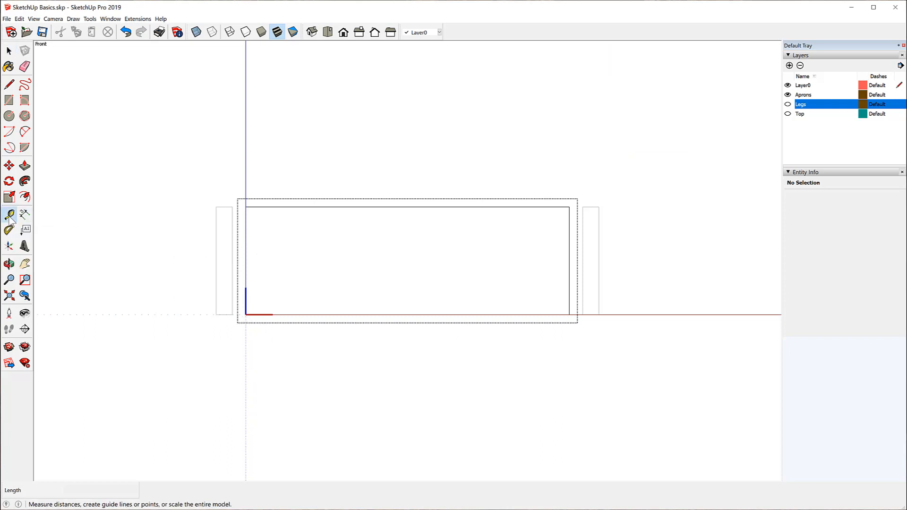
left_click(245, 314)
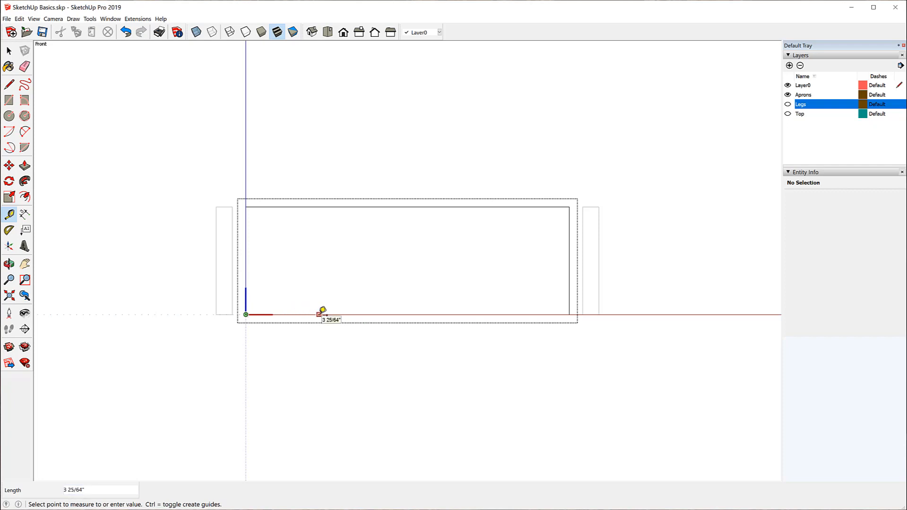
type("1")
key("Return")
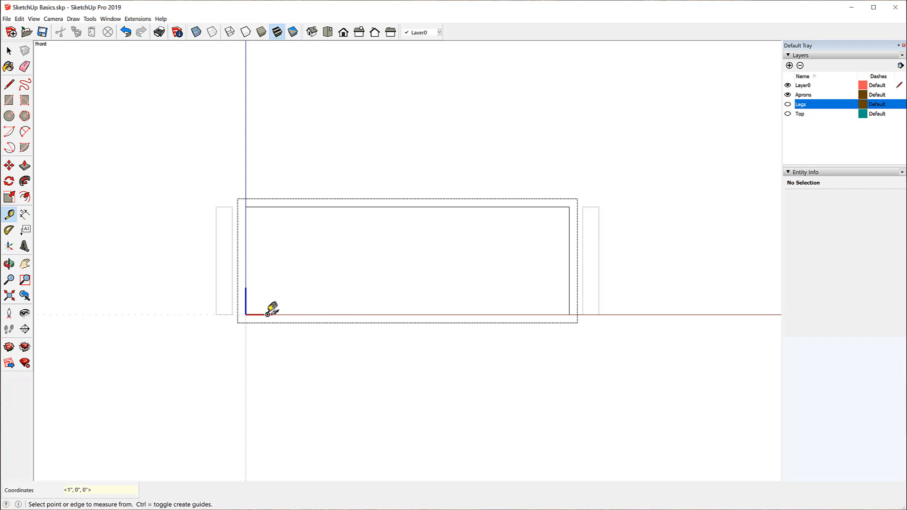
Place a guide point 1" from the apron's lower right corner along its bottom edge.
scroll(271, 313, "up", 4)
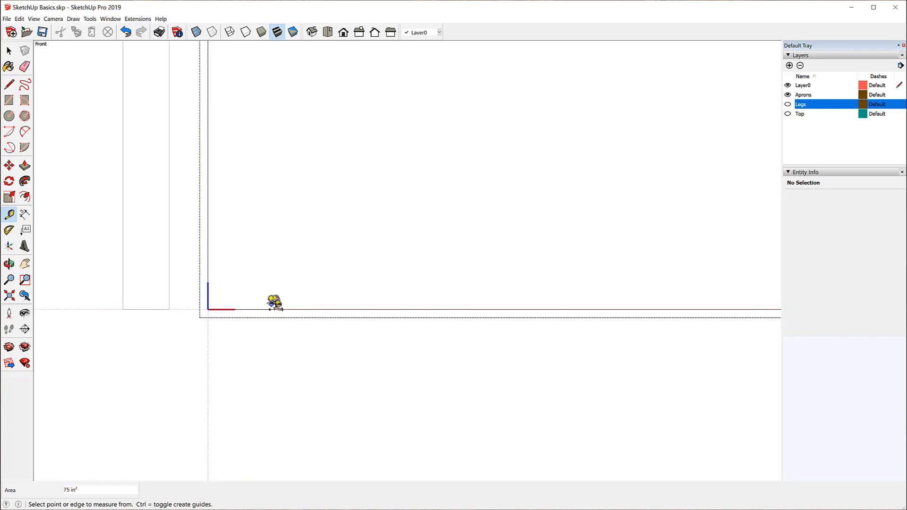
scroll(147, 357, "down", 4)
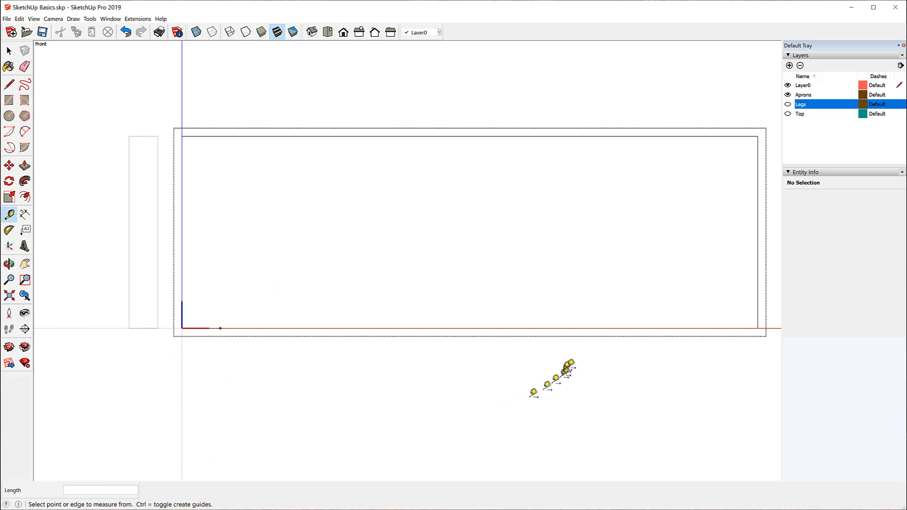
left_click(758, 328)
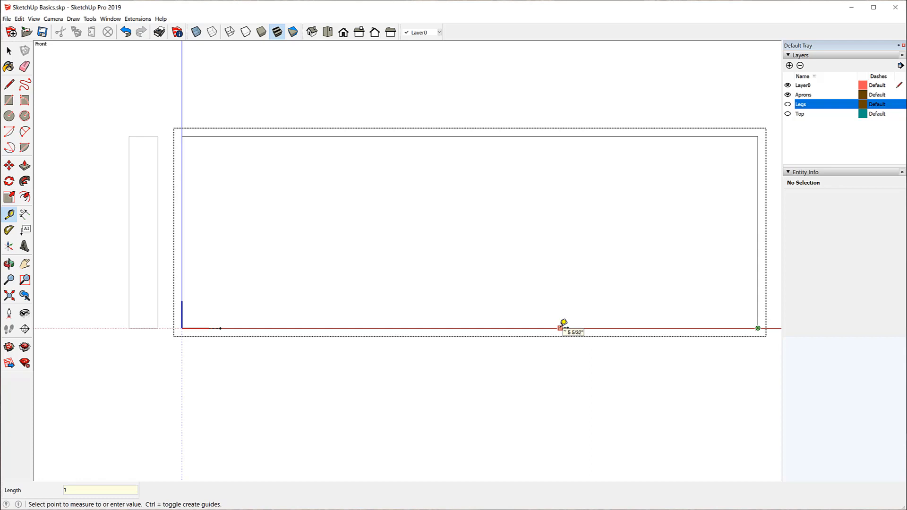
type("1")
key("Return")
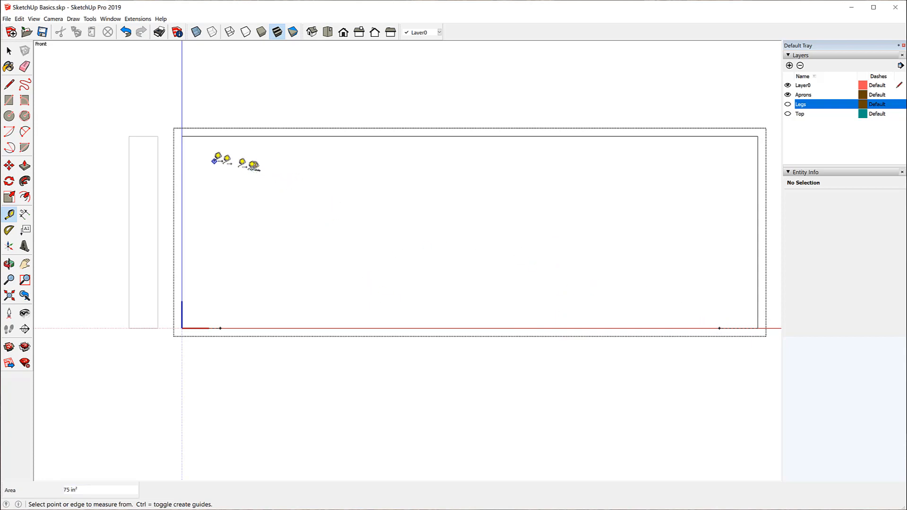
Try the Tape Measure from the apron's upper left and lower left corners along its edges.
left_click(183, 135)
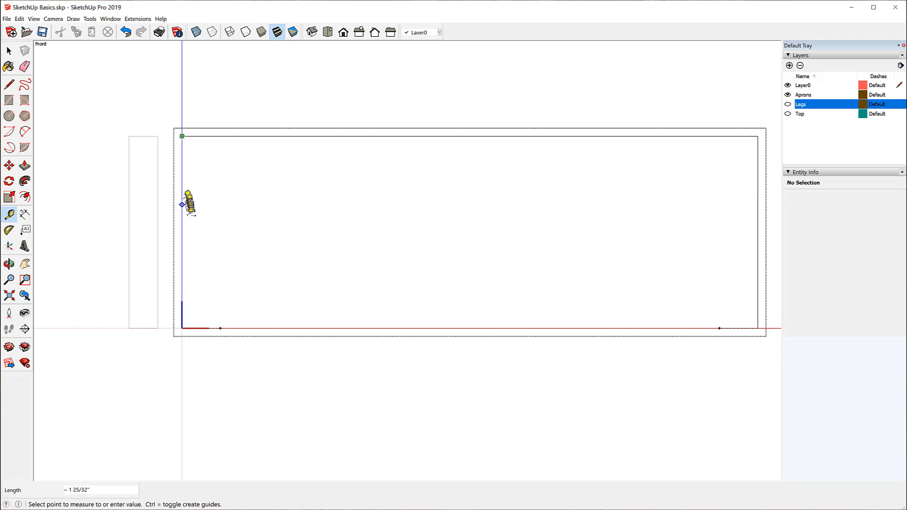
left_click(187, 183)
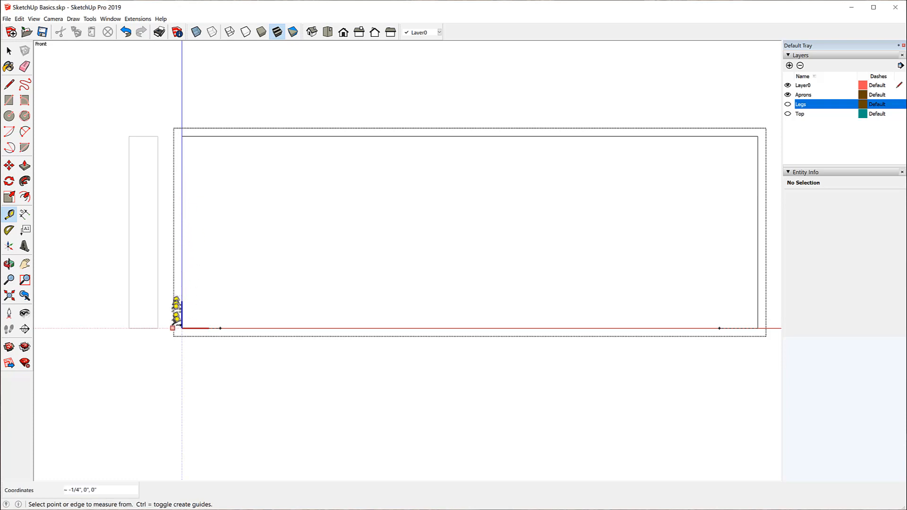
left_click(183, 327)
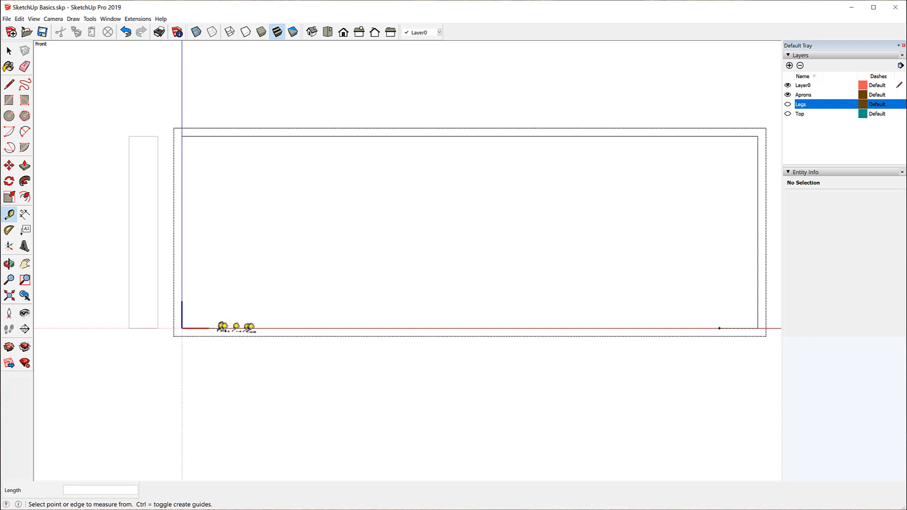
mouse_move(337, 196)
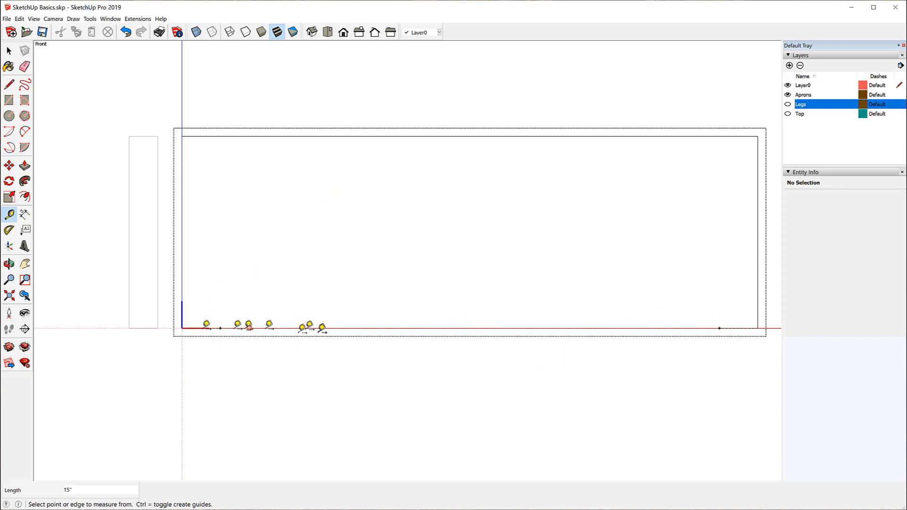
Create a horizontal guide line 1" above the apron's bottom edge, measured from the edge's midpoint with the Tape Measure.
left_click(471, 327)
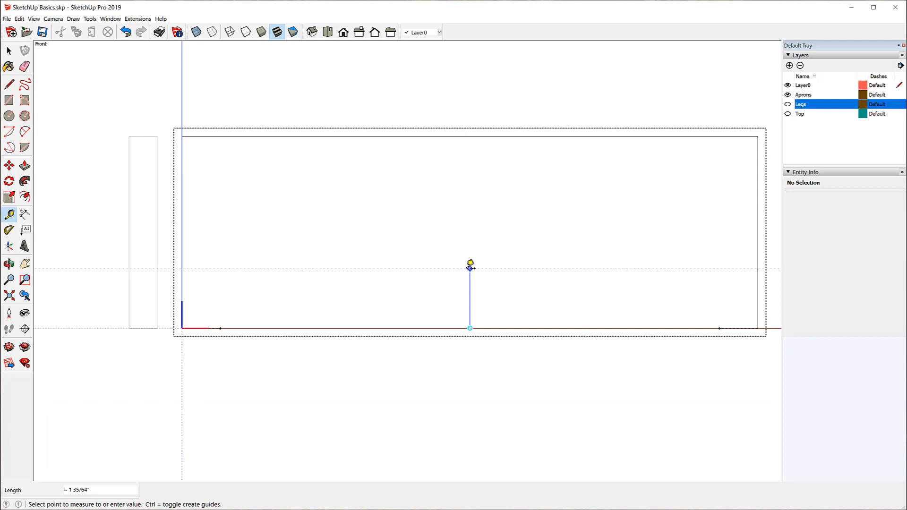
type("1")
key("Return")
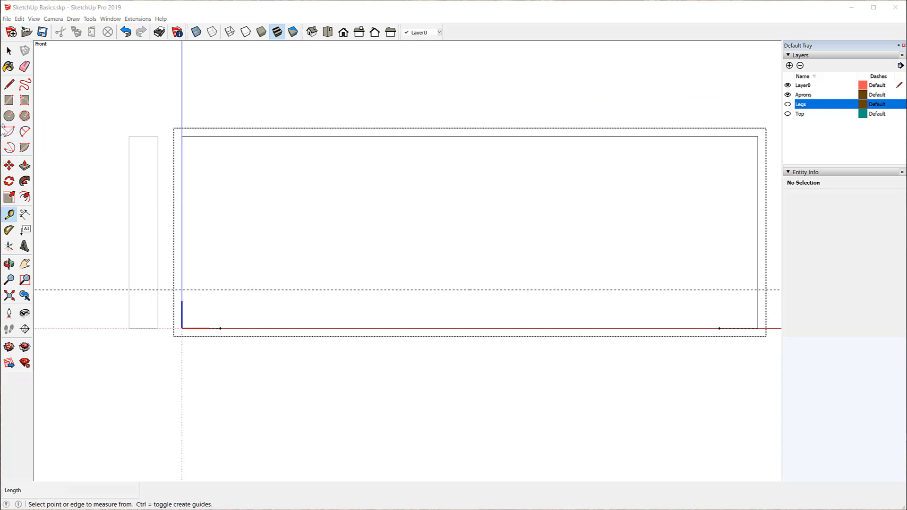
Draw a 2 Point Arc between the two guide points on the bottom edge with a 1" bulge up to the guide line.
left_click(26, 133)
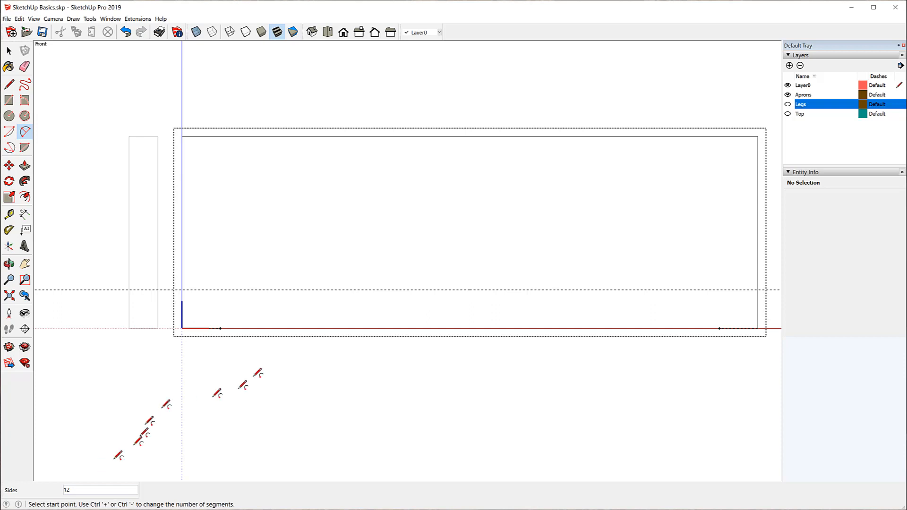
left_click(220, 328)
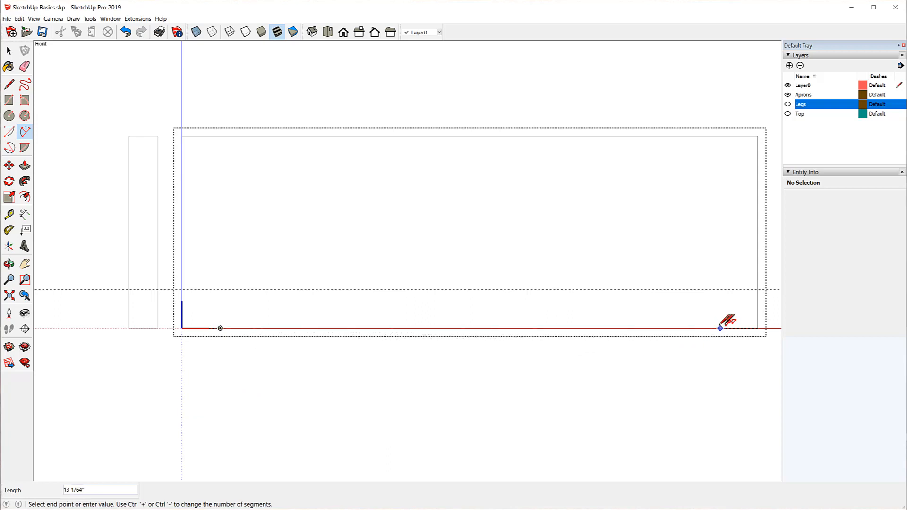
left_click(719, 328)
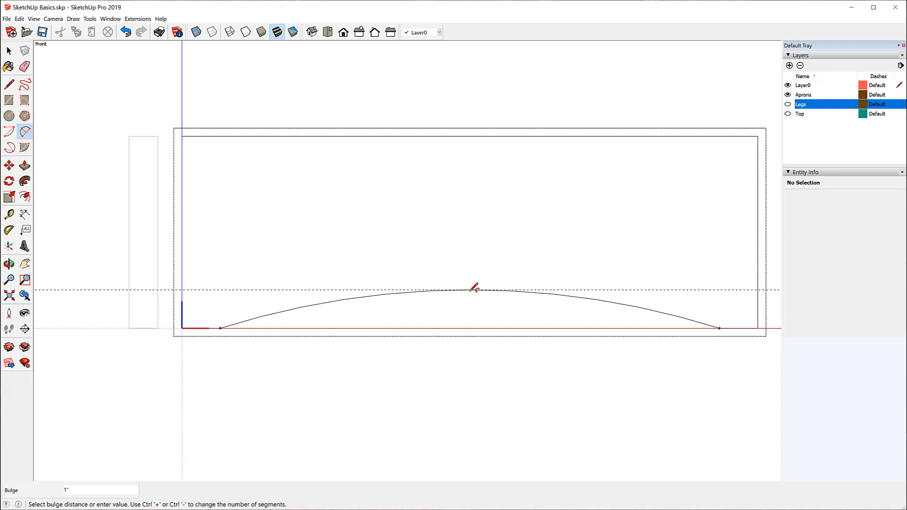
left_click(475, 289)
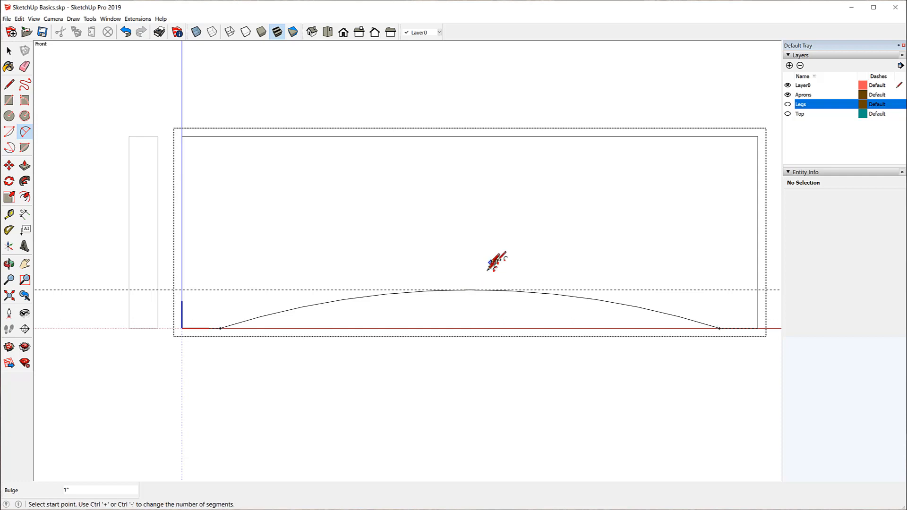
Cut away the arched face under the arc by pushing it 3/4" through the apron's full thickness with Push/Pull.
middle_click_drag(619, 198, 337, 296)
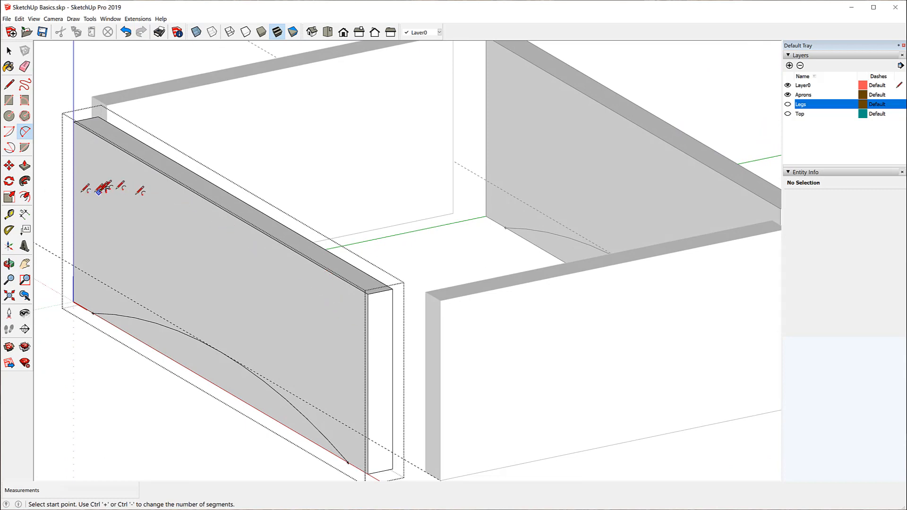
left_click(25, 166)
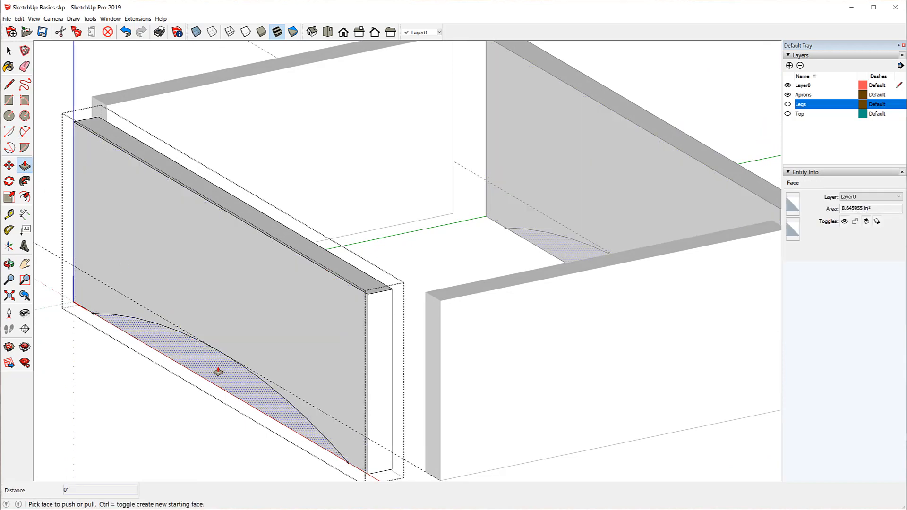
left_click(210, 367)
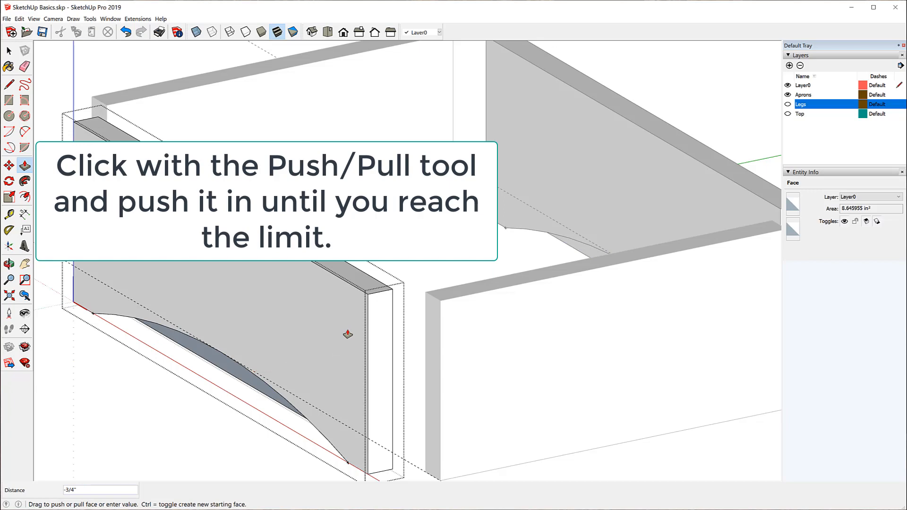
left_click(348, 335)
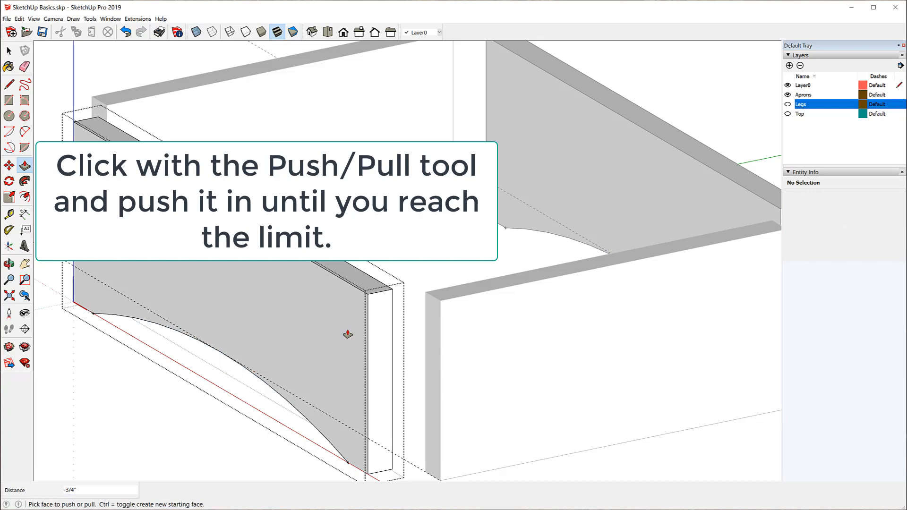
Close the Long Apron component and view the arched cutout on both long aprons.
mouse_move(246, 391)
middle_mouse_down()
mouse_move(217, 183)
mouse_move(170, 121)
mouse_move(129, 128)
mouse_move(294, 158)
mouse_move(348, 263)
mouse_move(243, 344)
mouse_move(240, 381)
middle_mouse_up()
left_click(204, 241)
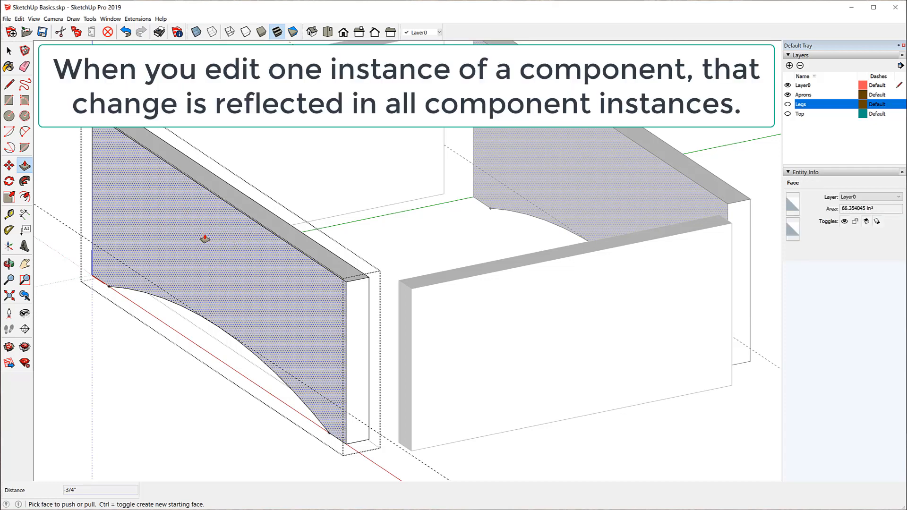
key("space")
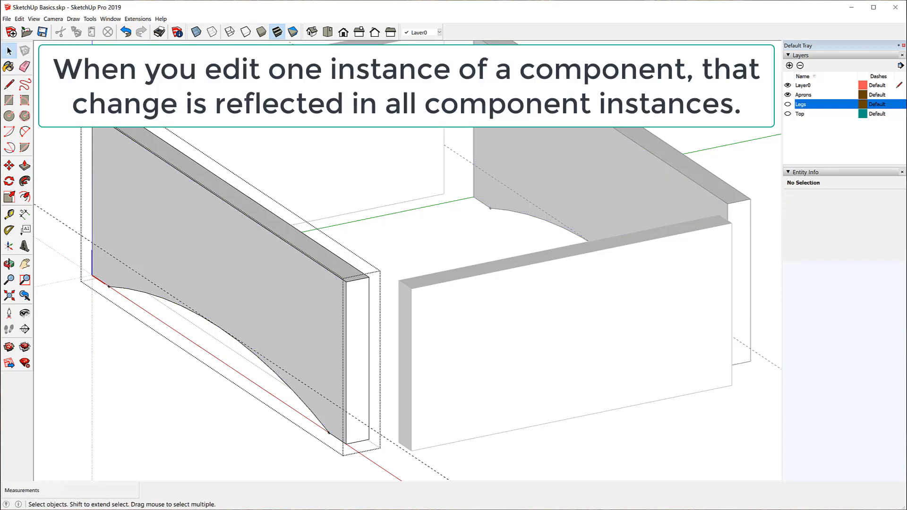
key("Escape")
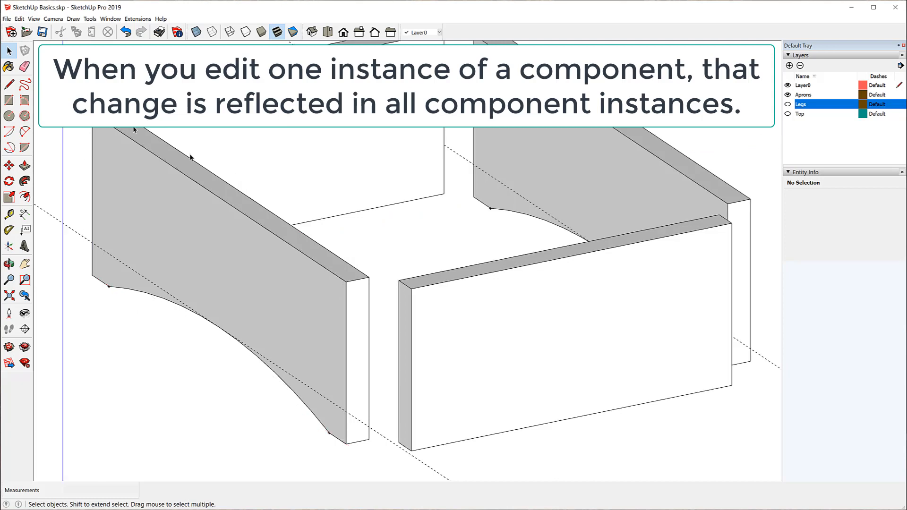
middle_click_drag(190, 158, 269, 162)
scroll(203, 182, "down", 3)
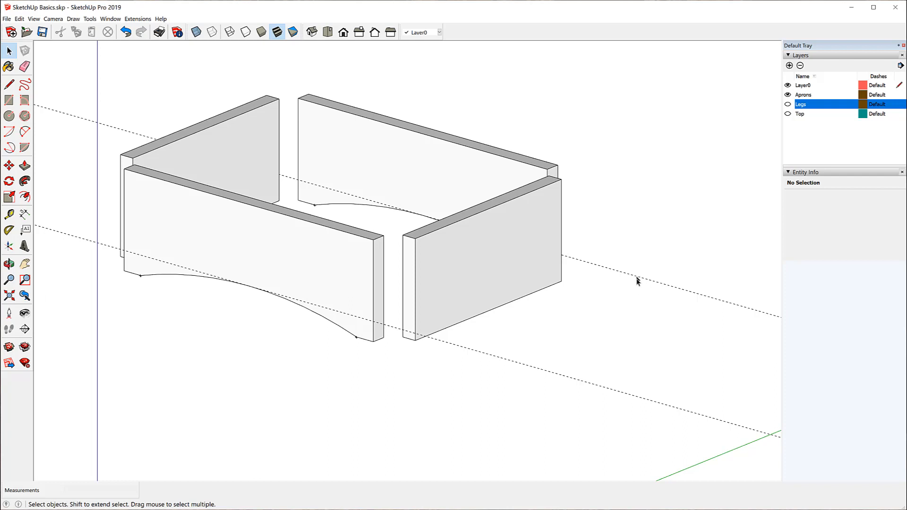
Reopen the front Long Apron component, erase its horizontal guide line and close the component.
left_click(573, 381)
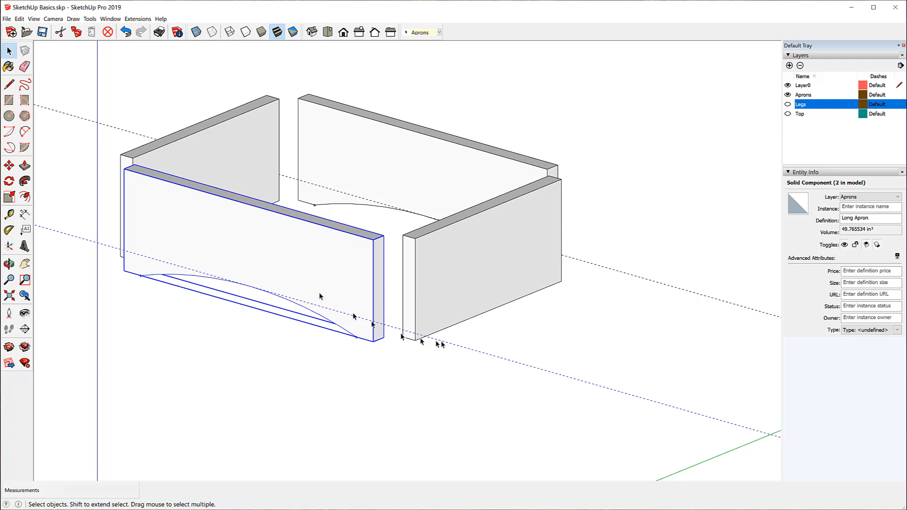
right_click(208, 240)
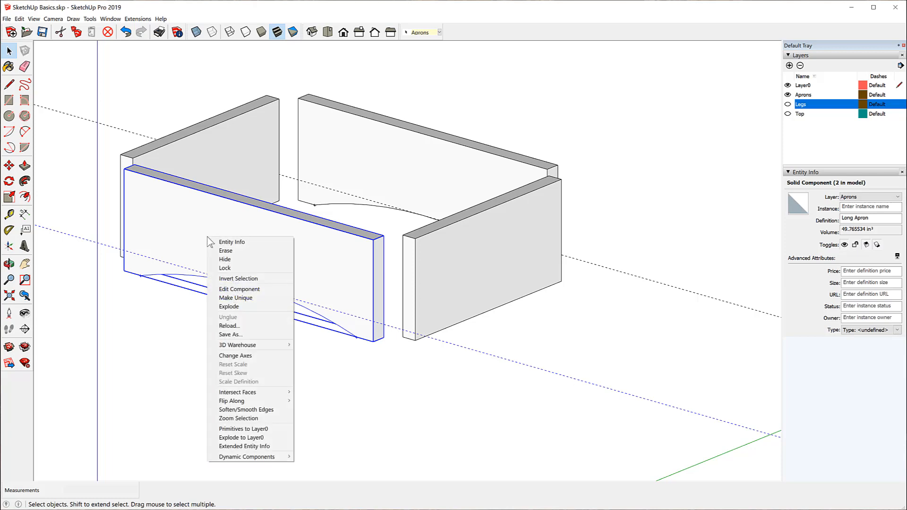
left_click(239, 290)
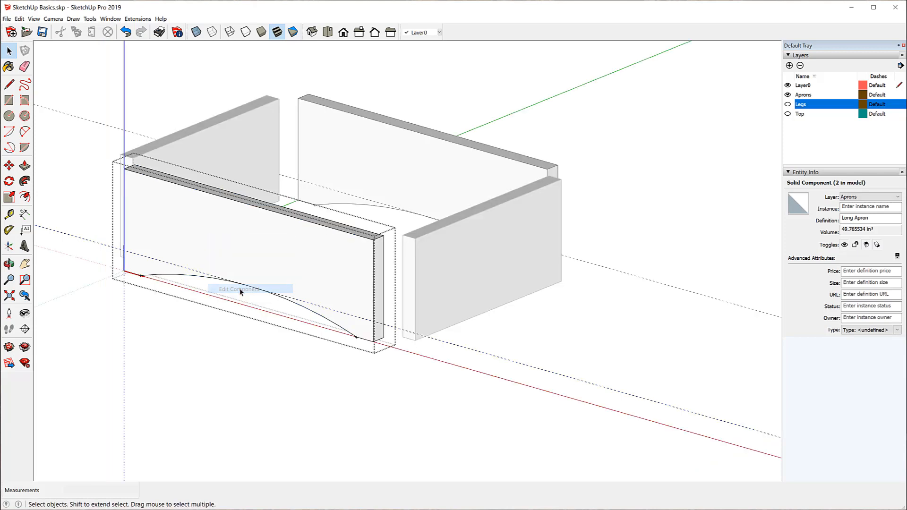
left_click(25, 66)
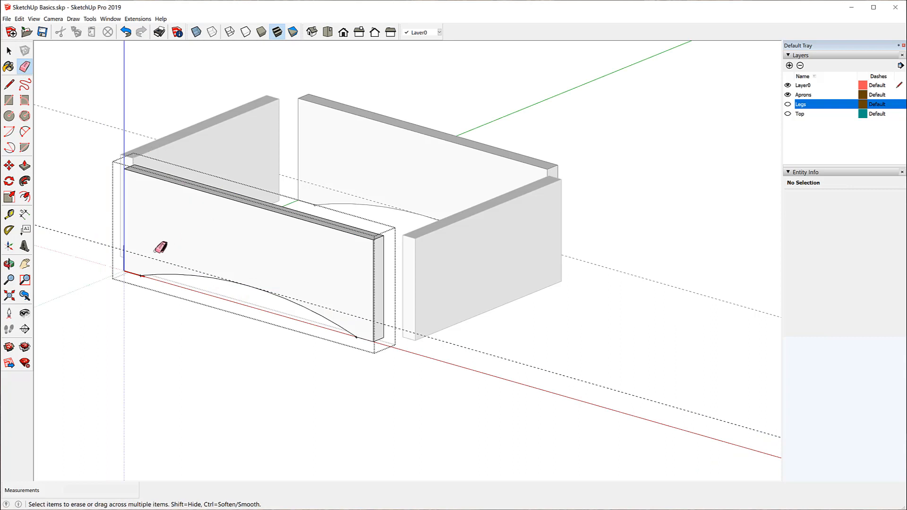
left_click_drag(157, 258, 152, 259)
left_click(9, 51)
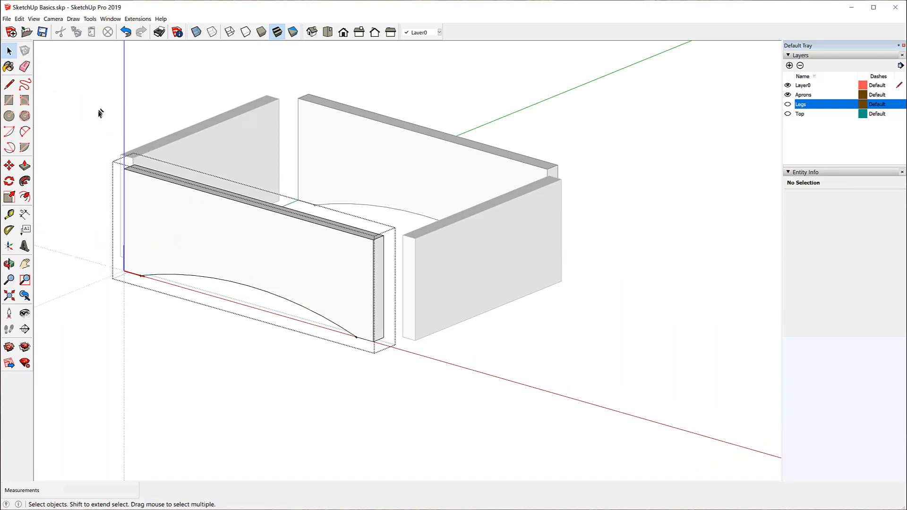
left_click(95, 159)
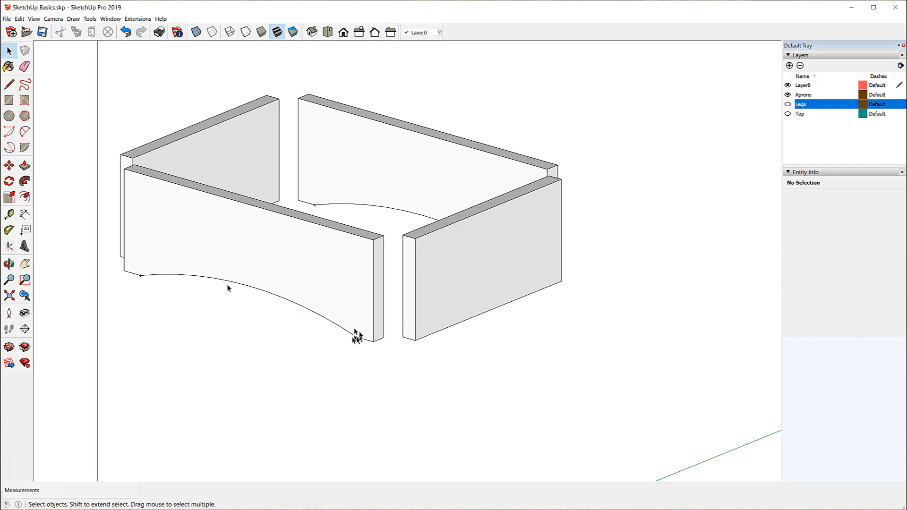
Open the front Long Apron component again, delete all its remaining guides and leave the component.
left_click(176, 238)
right_click(174, 237)
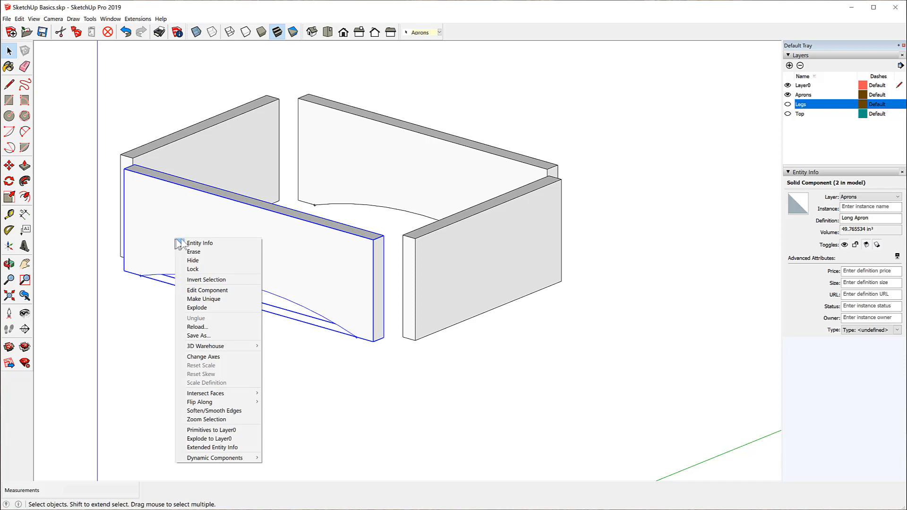
left_click(207, 291)
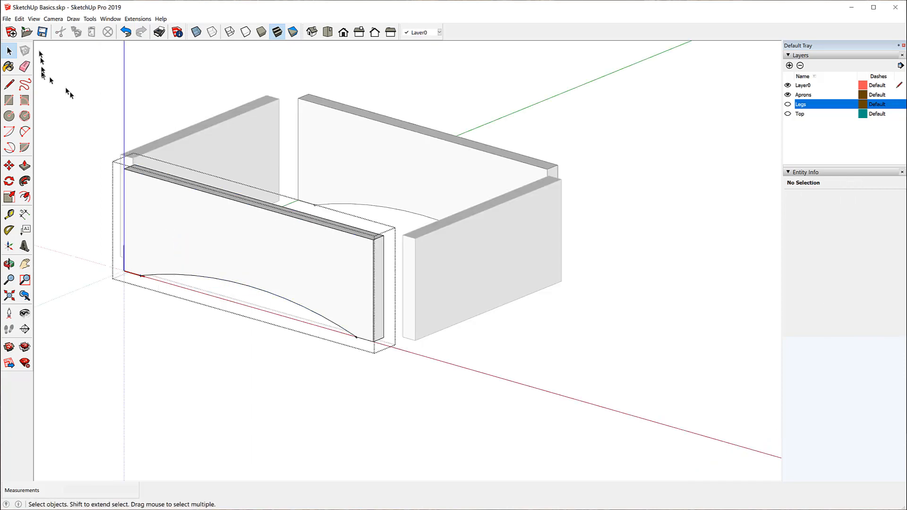
left_click(19, 19)
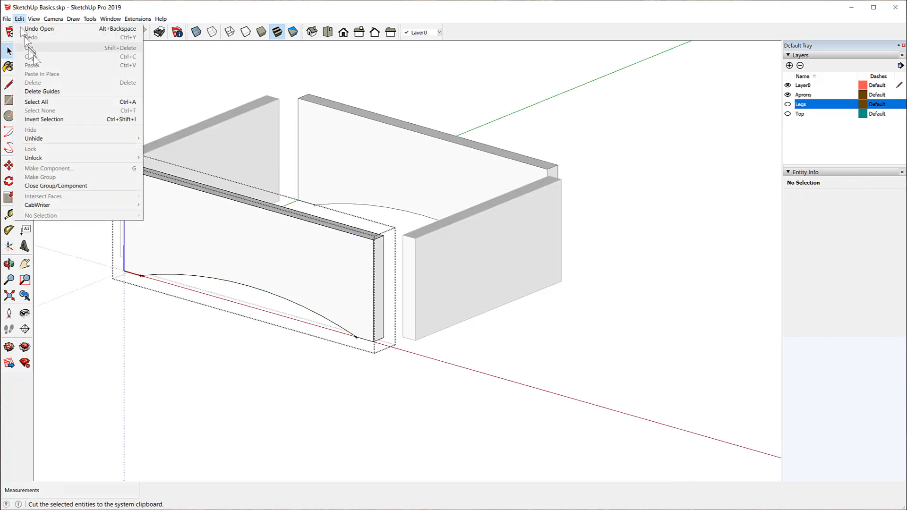
left_click(46, 92)
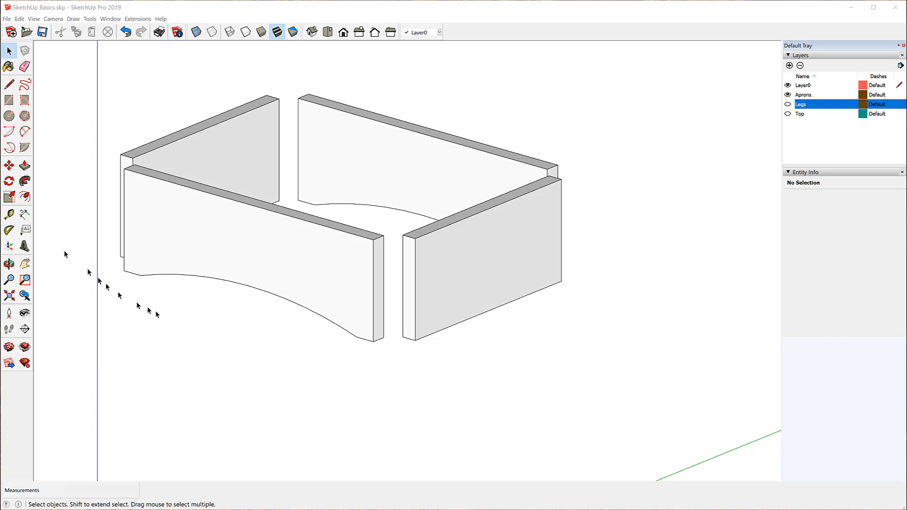
Create a vertical guide line on the right short apron, 5 1/4" from its front edge at the top edge's midpoint.
left_click(9, 215)
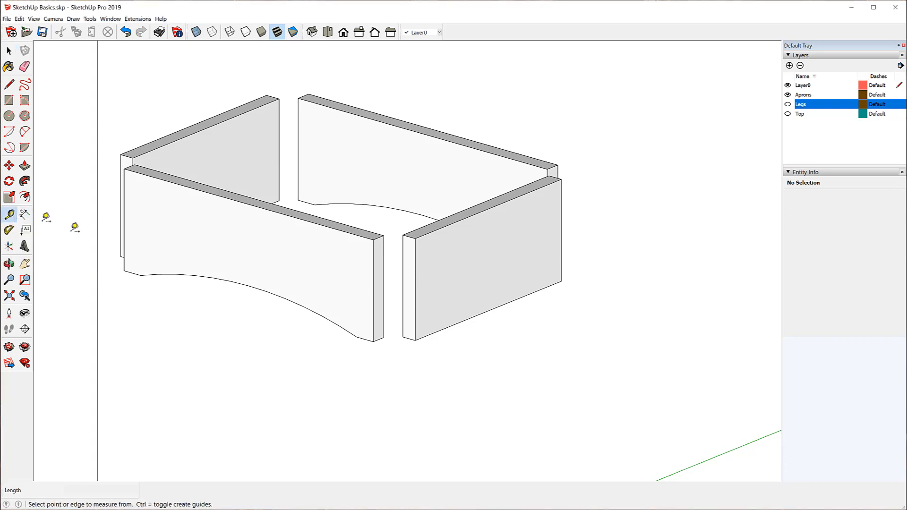
left_click(416, 288)
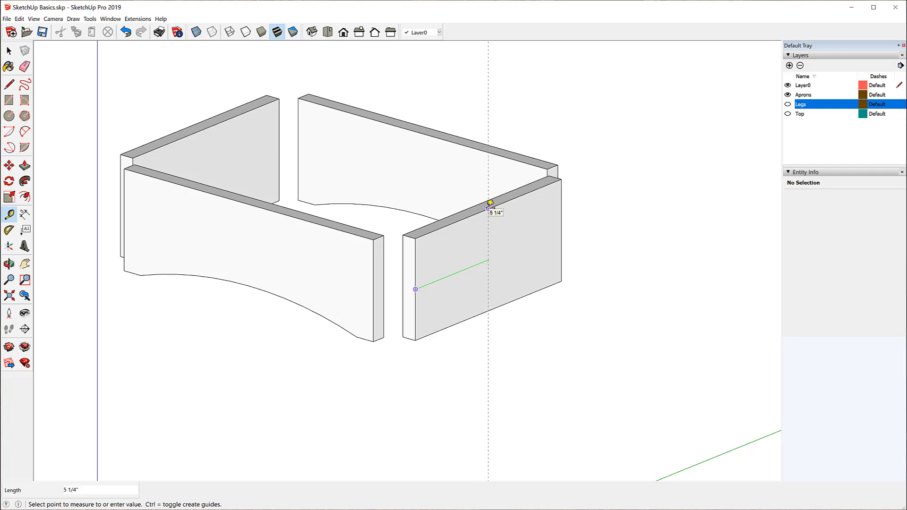
left_click(490, 203)
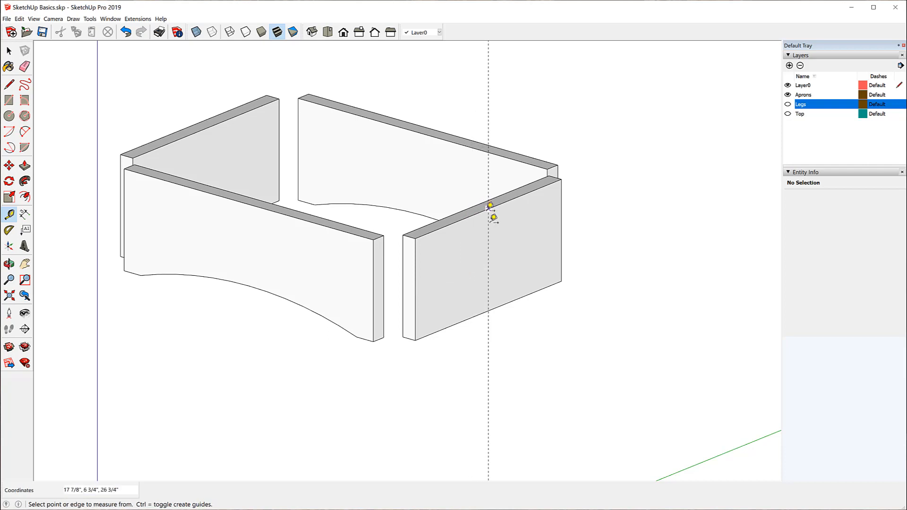
Create a horizontal guide line across the right short apron's outer face, parallel to its bottom edge and at mid-height.
left_click(508, 302)
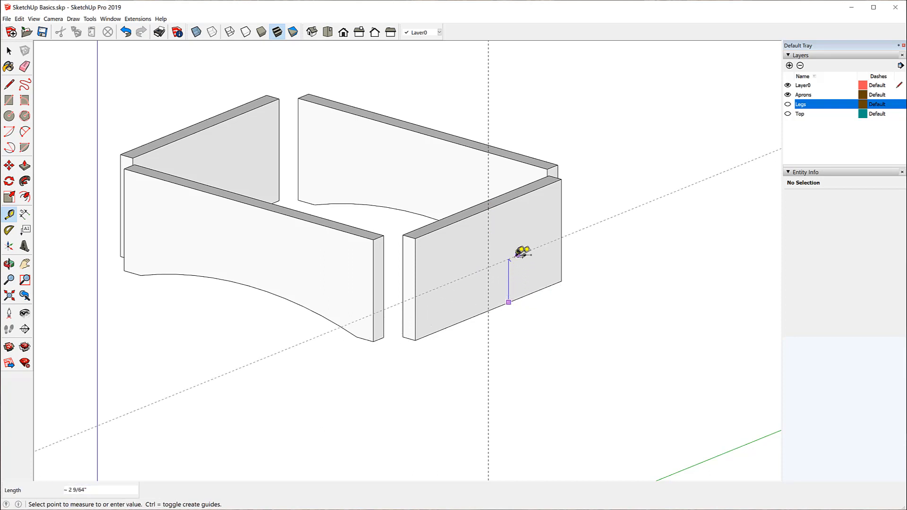
left_click(564, 226)
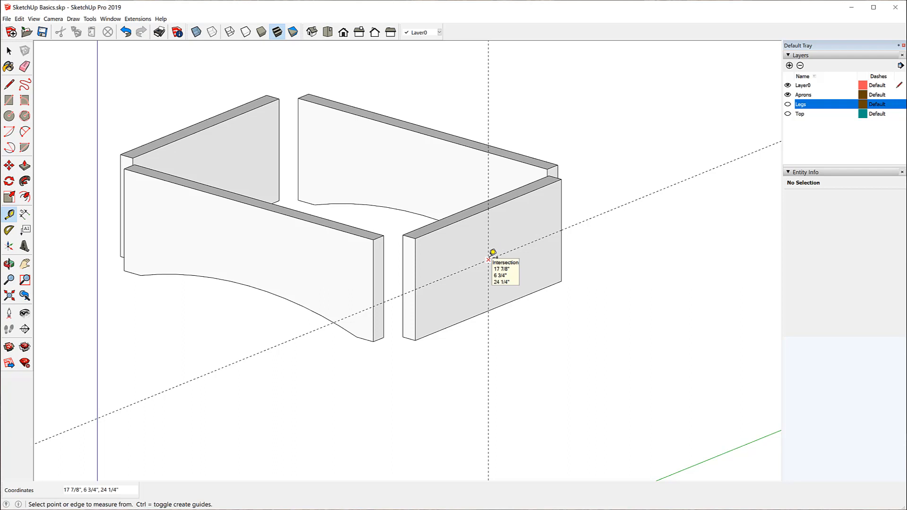
Open the right Short Apron component for editing and draw a 1.5" radius circle centred on the intersection of the two guides.
left_click(9, 50)
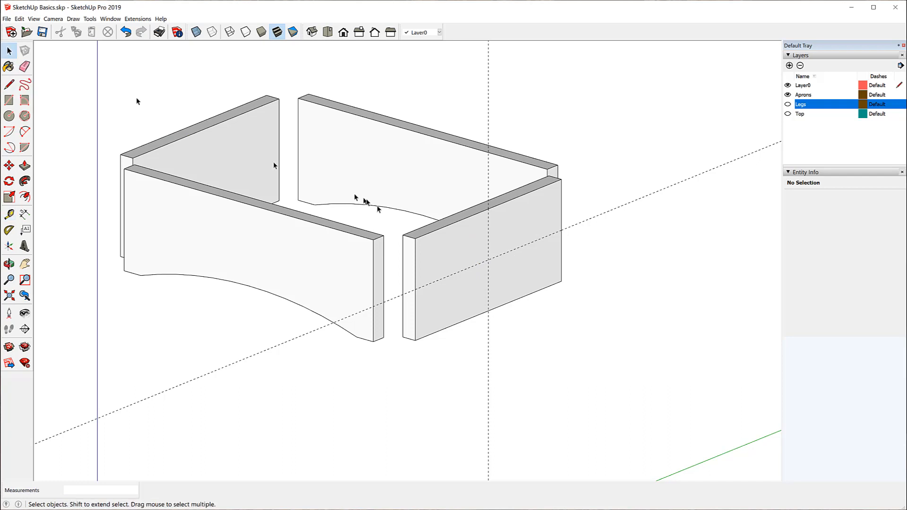
left_click(435, 243)
right_click(440, 249)
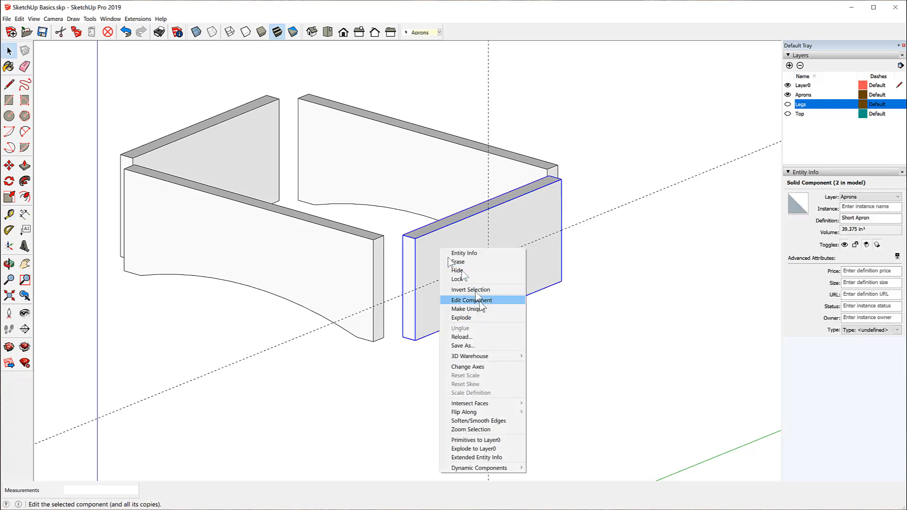
left_click(482, 304)
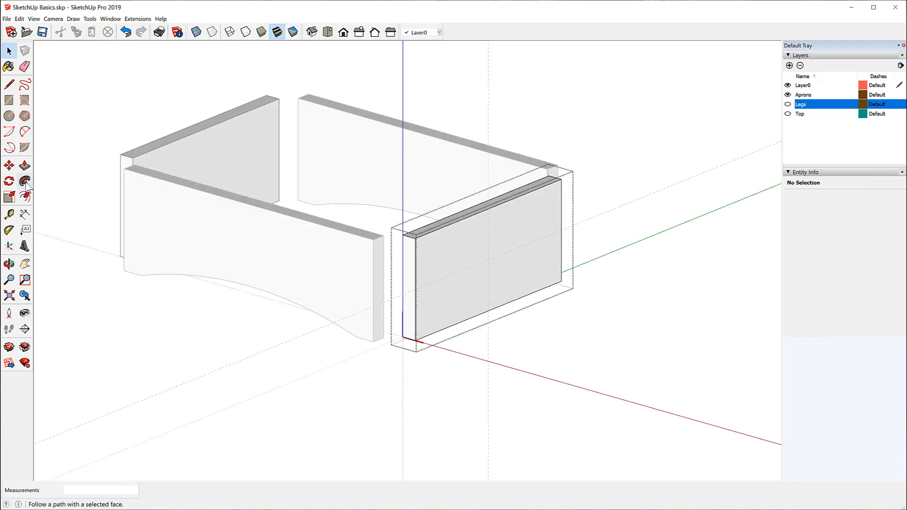
left_click(9, 116)
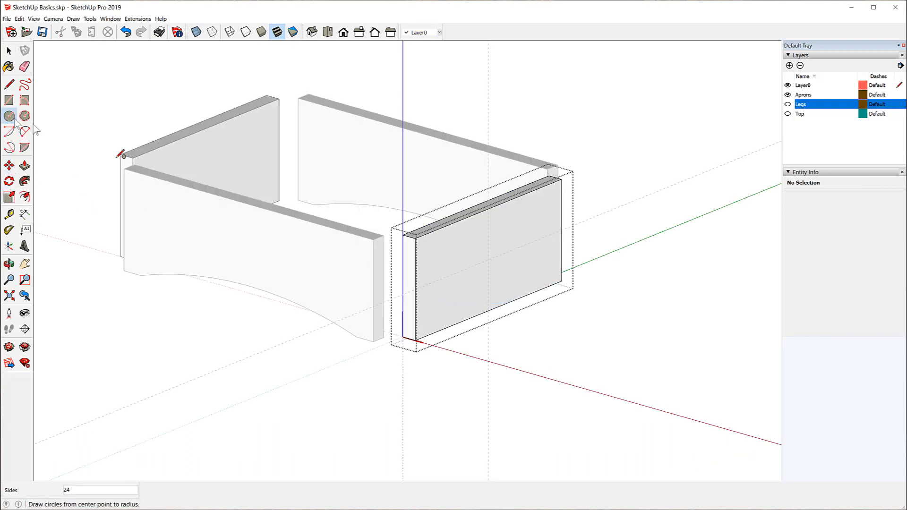
left_click(488, 260)
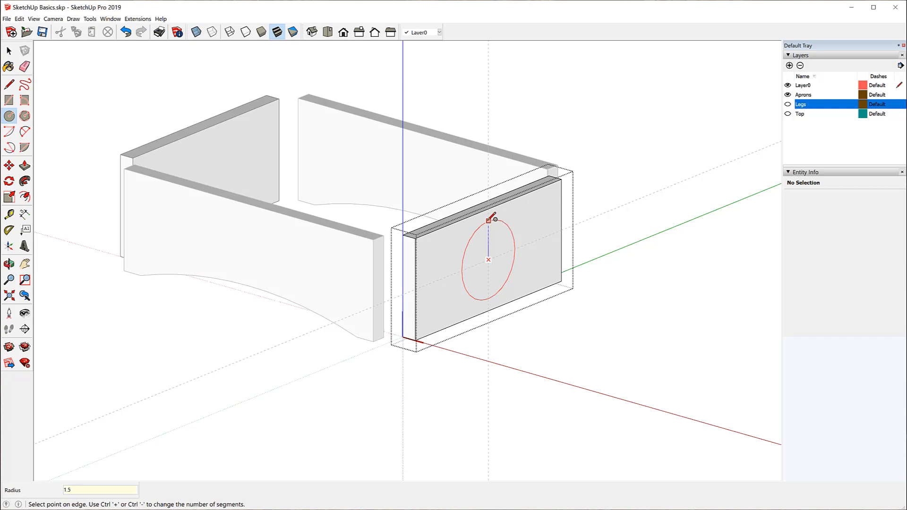
key("Return")
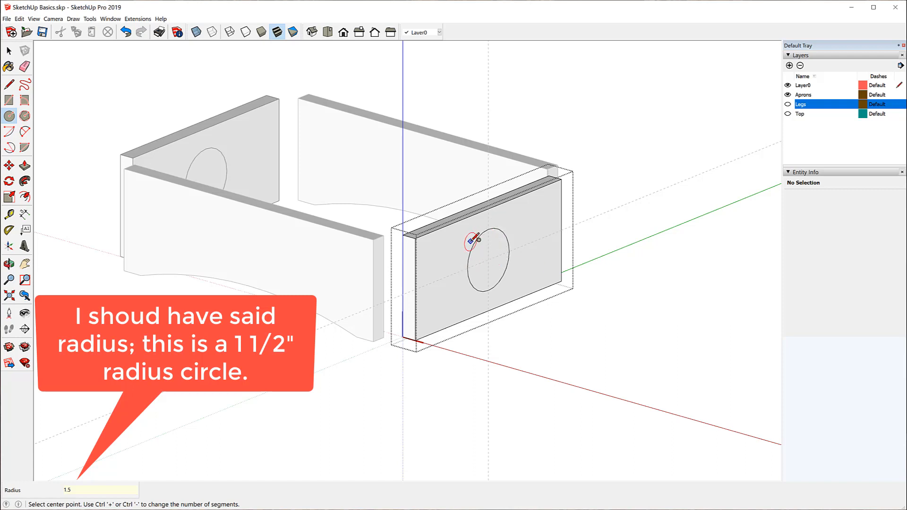
Push the circular face 3/4" through the short apron to cut a hole, and close the component.
left_click(25, 167)
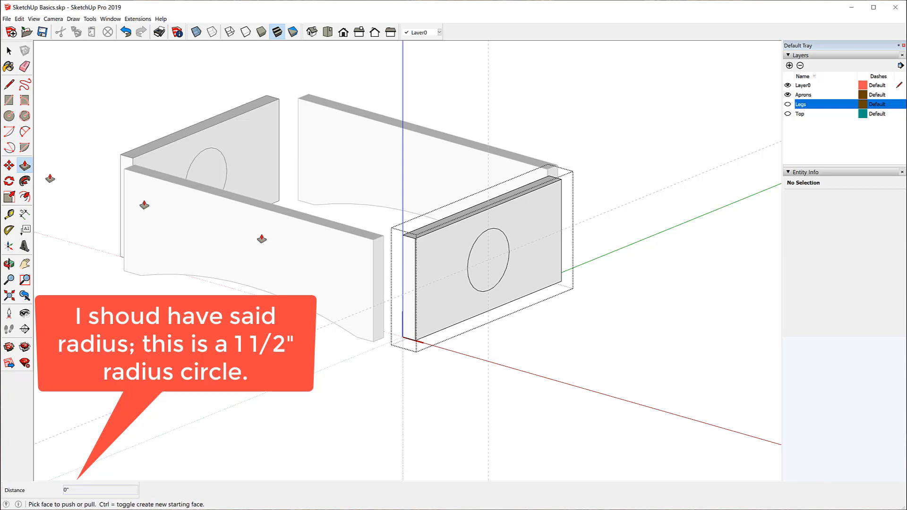
left_click(479, 279)
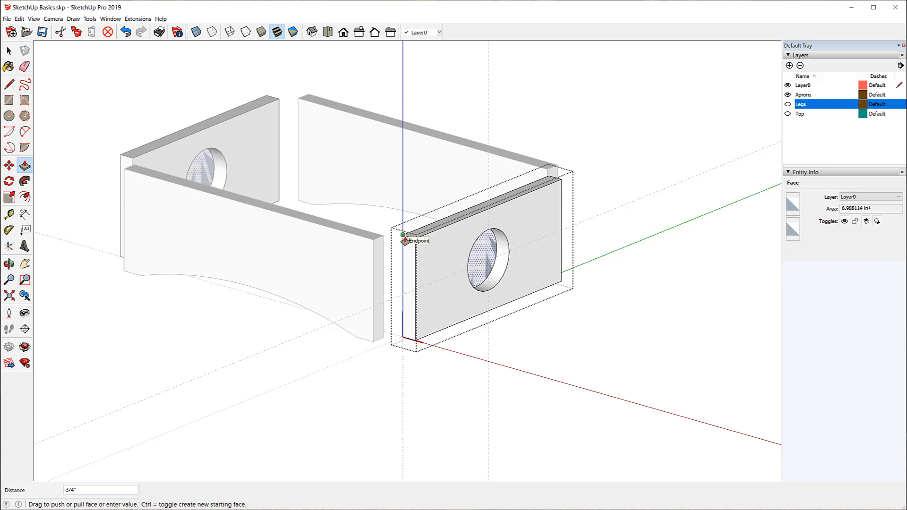
left_click(403, 235)
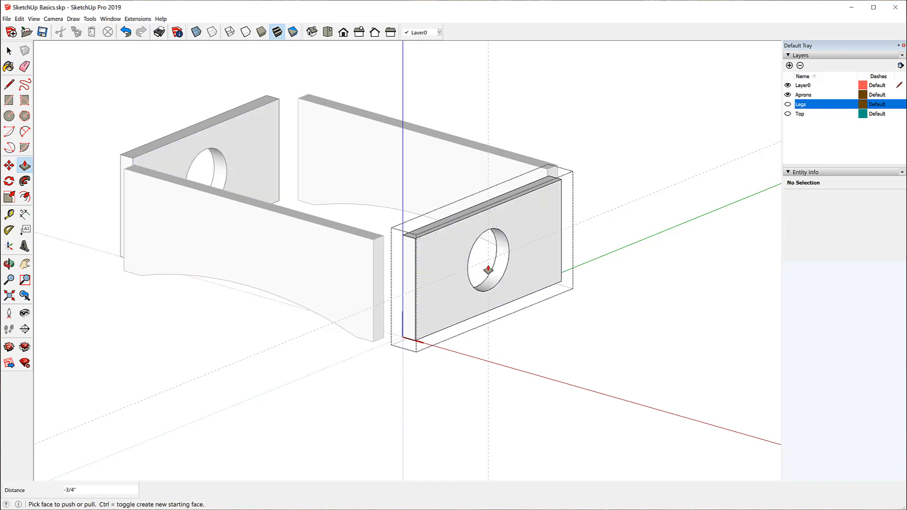
left_click(9, 50)
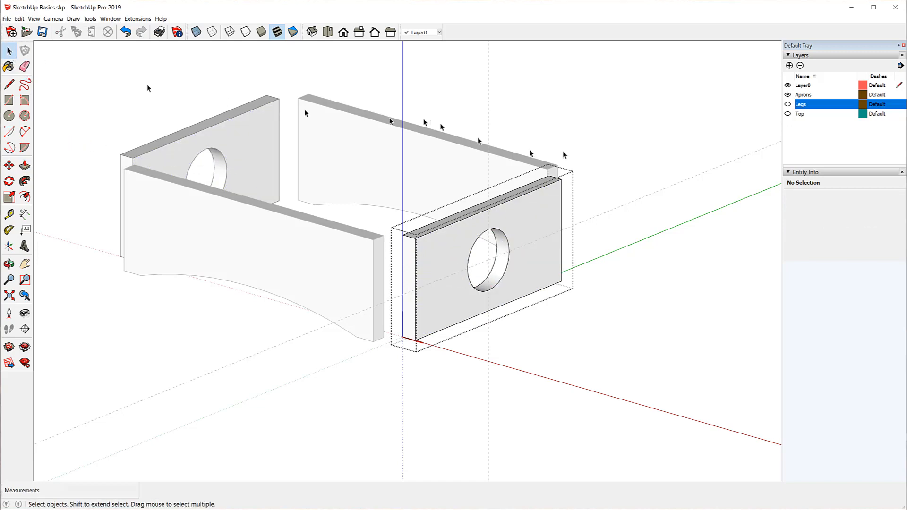
left_click(600, 170)
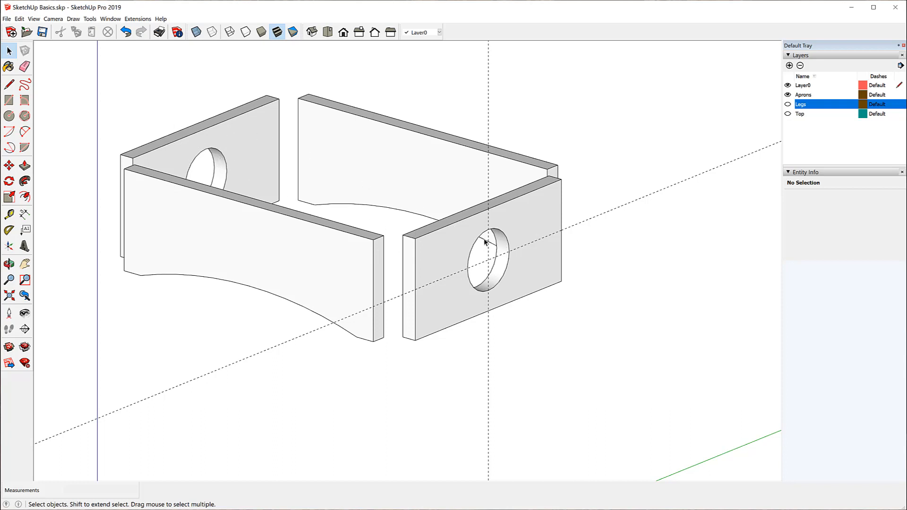
Erase the horizontal and vertical guide lines crossing the right short apron.
left_click(24, 67)
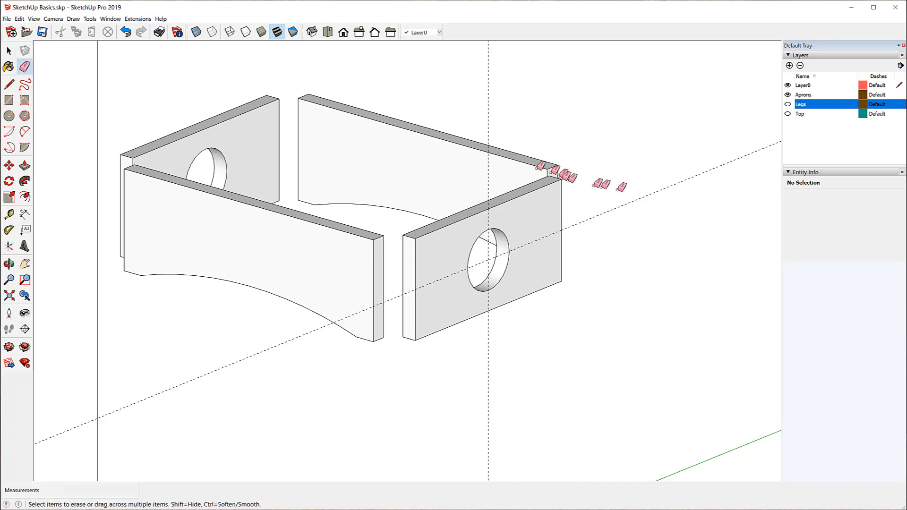
left_click(639, 200)
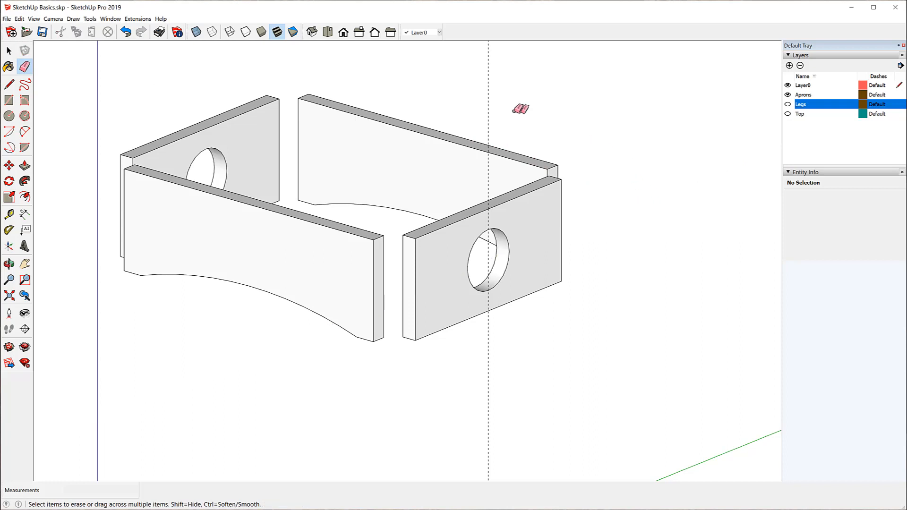
left_click_drag(496, 105, 458, 99)
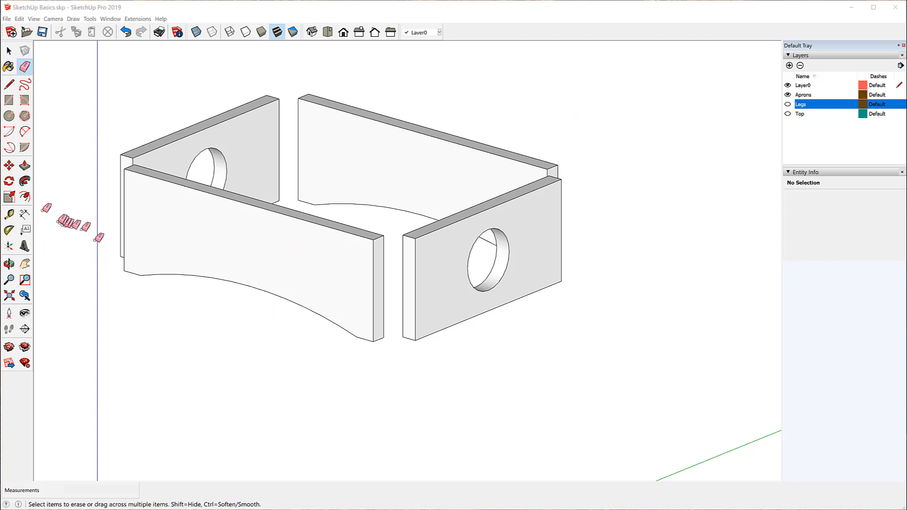
Rotate the right short apron 30° horizontally about its inner front top corner, aligned with its top edge.
left_click(9, 181)
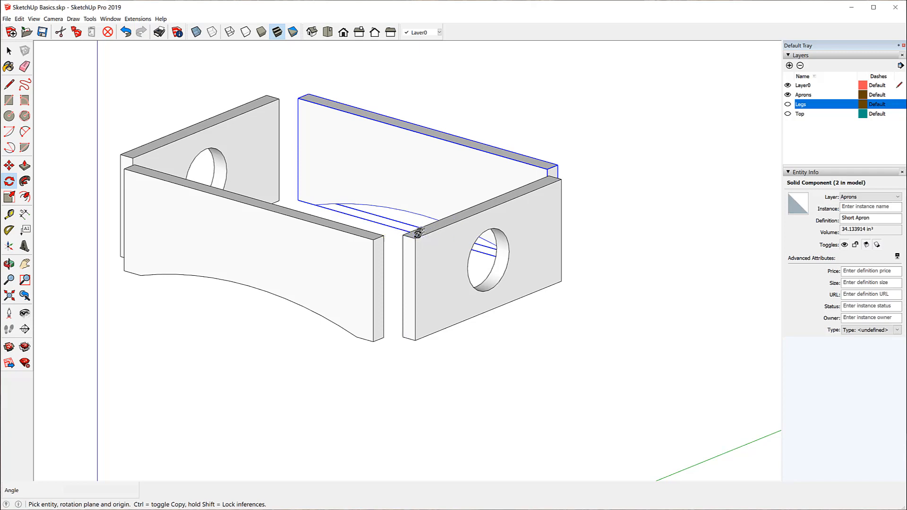
scroll(419, 226, "up", 3)
scroll(417, 234, "up", 2)
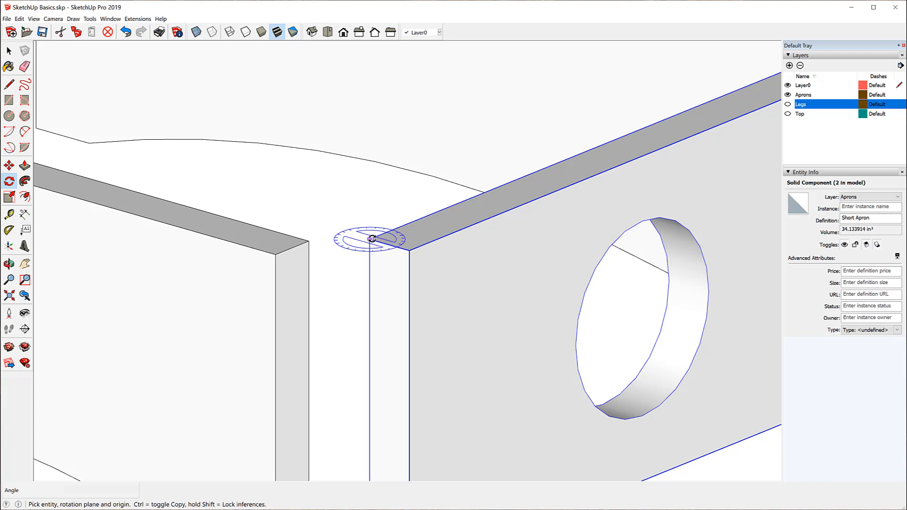
left_click(371, 239)
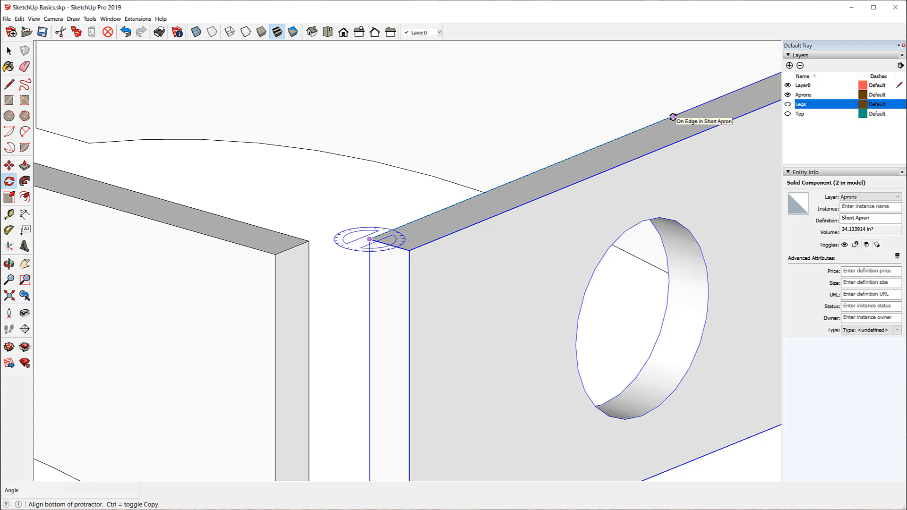
left_click(673, 117)
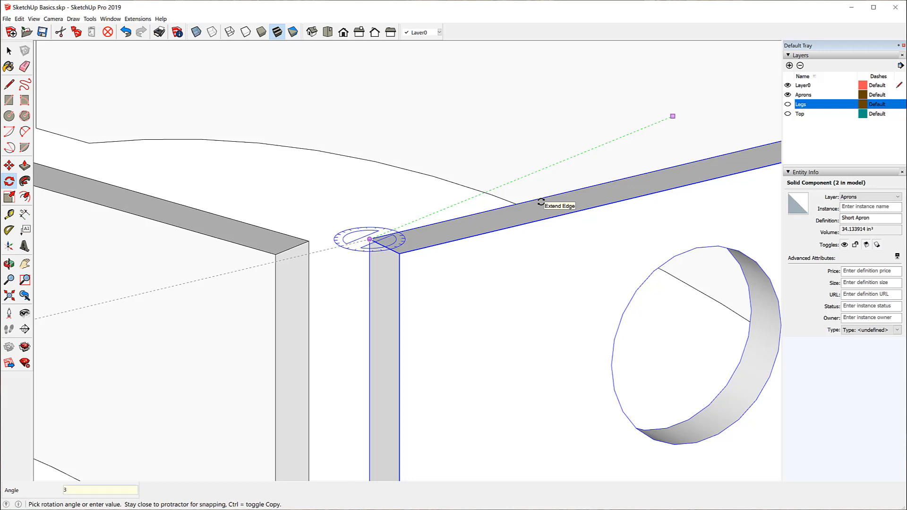
type("0")
key("Return")
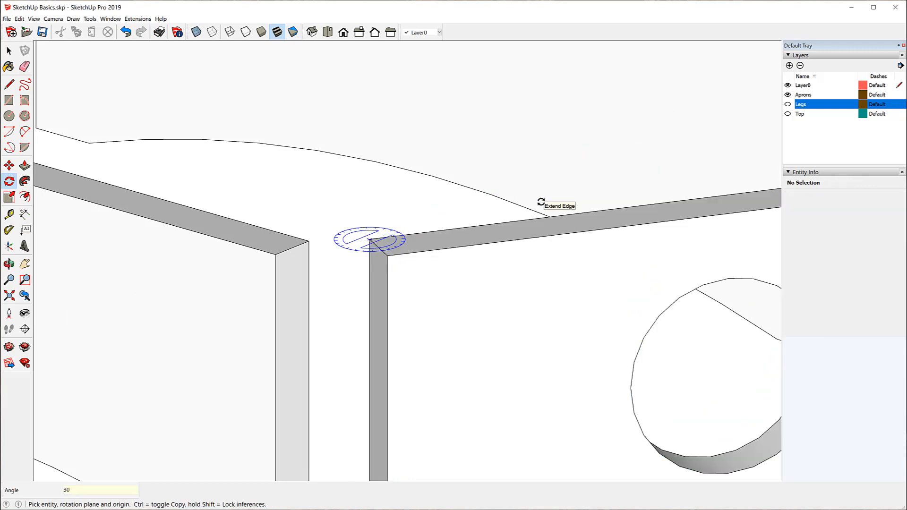
middle_click_drag(365, 146, 306, 156)
scroll(306, 156, "down", 5)
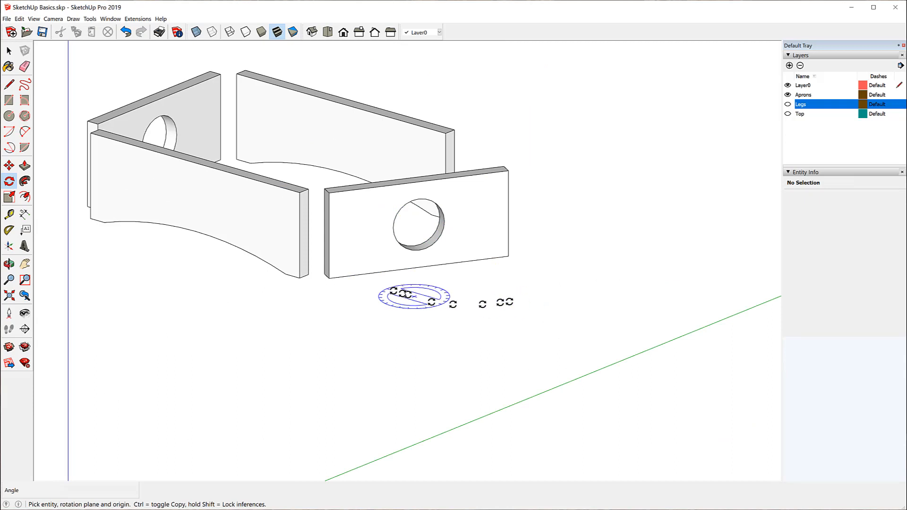
Rotate the right short apron 45° in the plane of its outer face about its front bottom corner, aligned with its bottom edge.
left_click(330, 277)
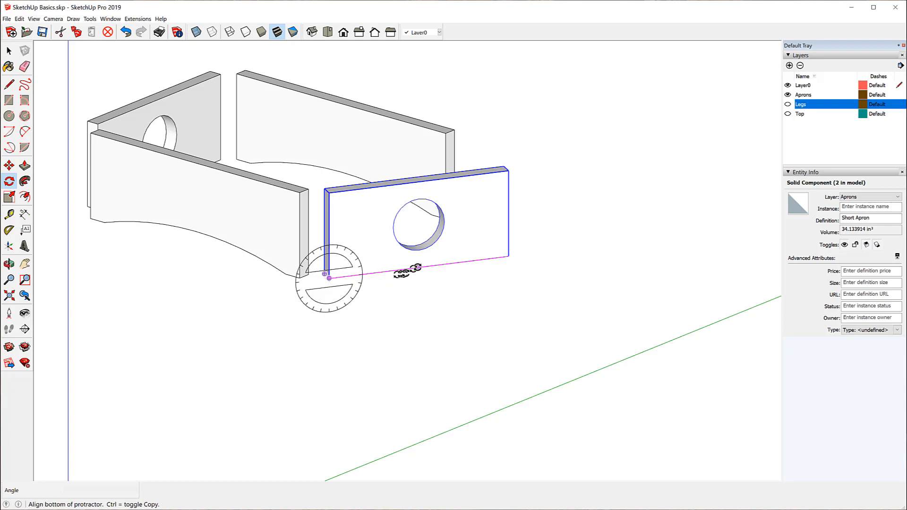
left_click(434, 266)
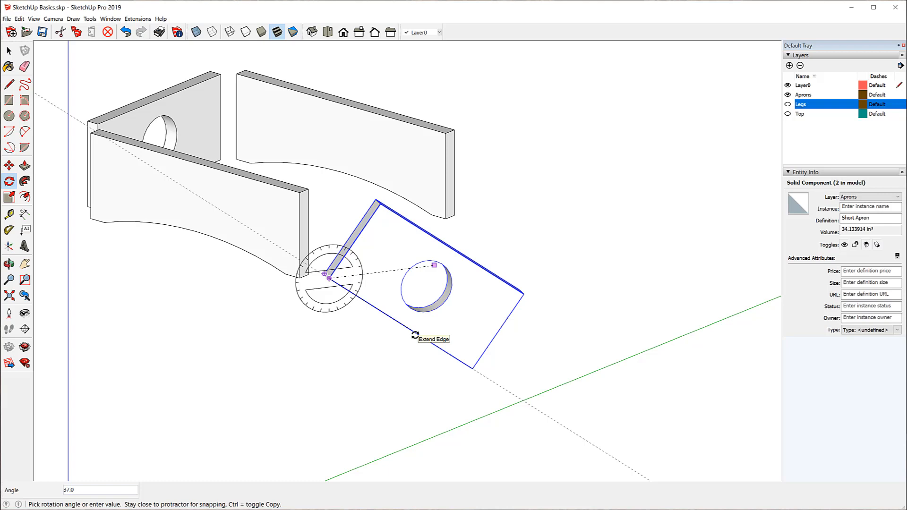
key("Return")
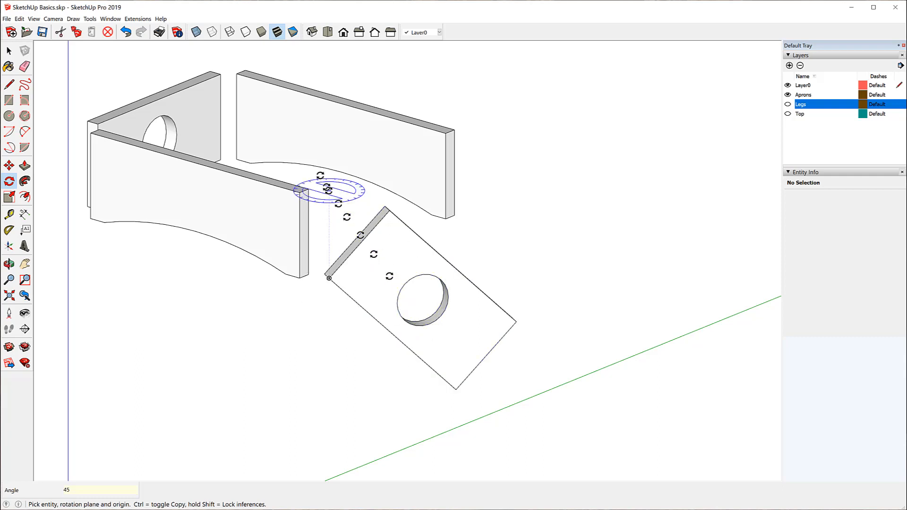
Undo both rotations of the right short apron.
left_click(128, 33)
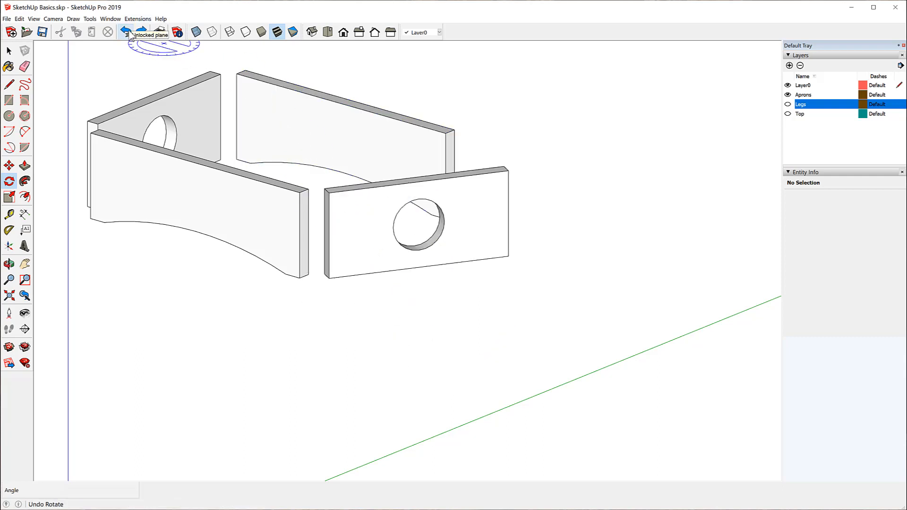
left_click(140, 32)
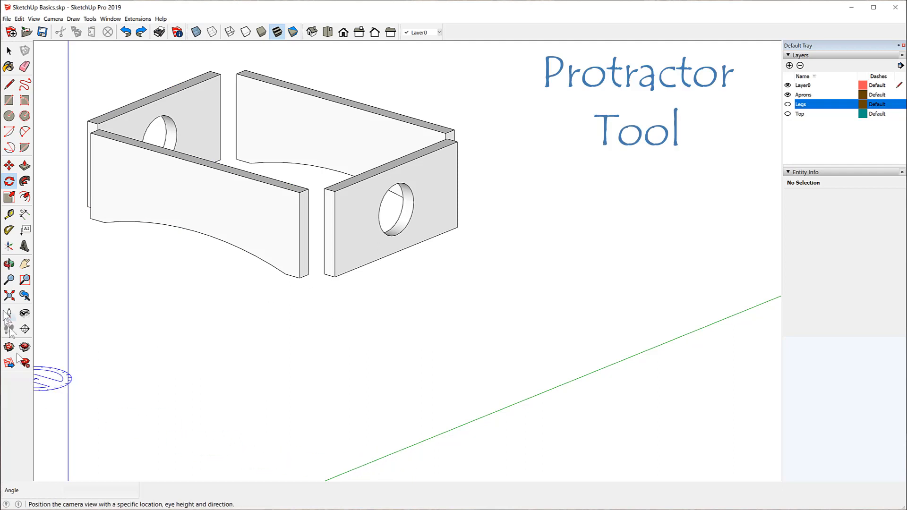
Create a 45° guide with the Protractor in the horizontal plane at the right short apron's inner front top corner, measured from its top edge.
left_click(9, 231)
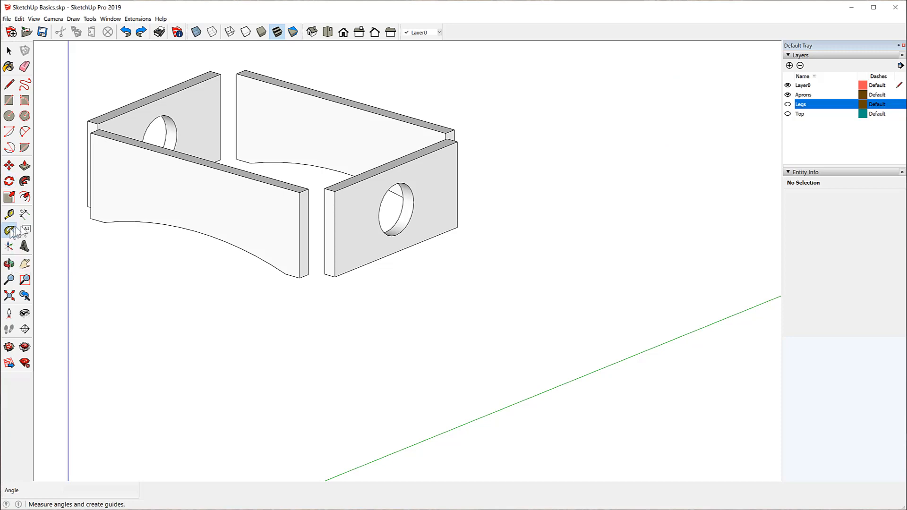
scroll(430, 162, "up", 3)
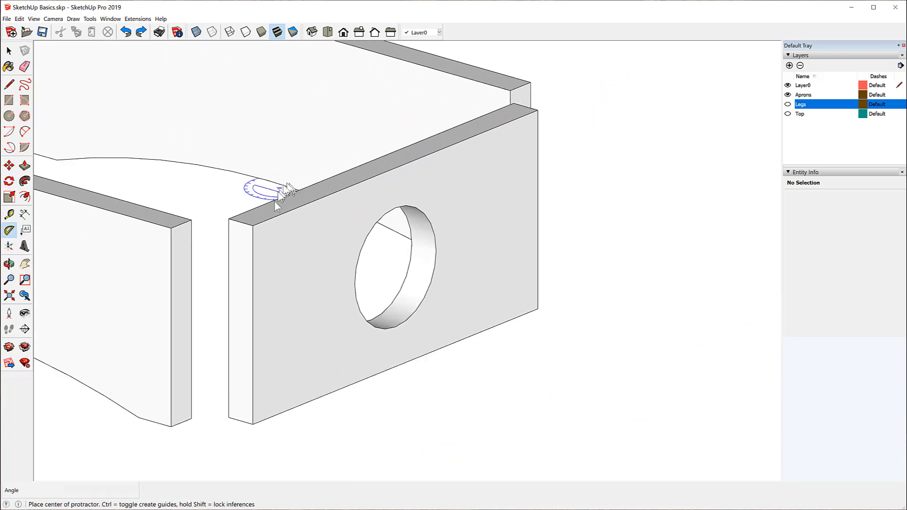
left_click(229, 219)
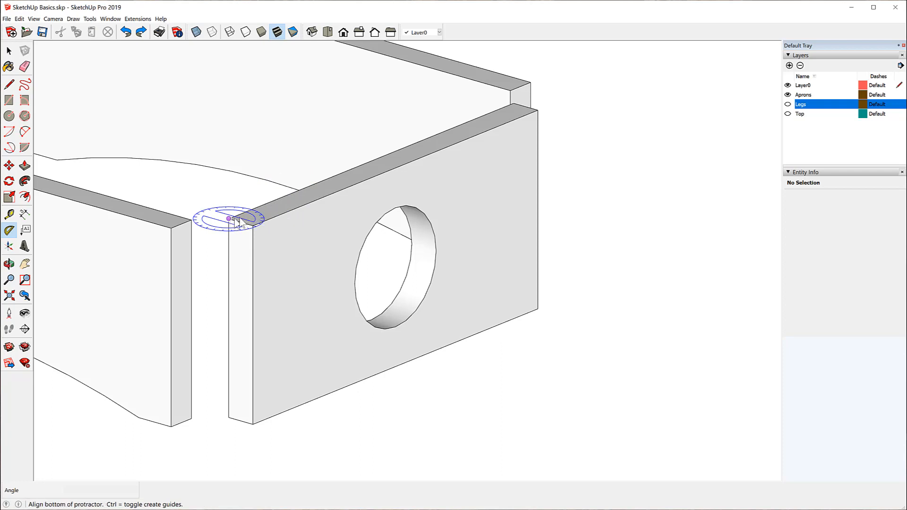
left_click(372, 160)
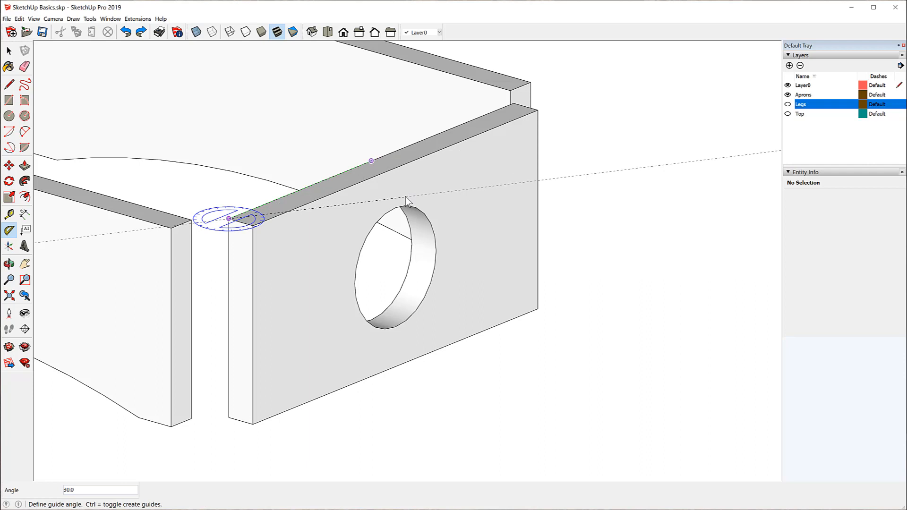
type("45")
key("Return")
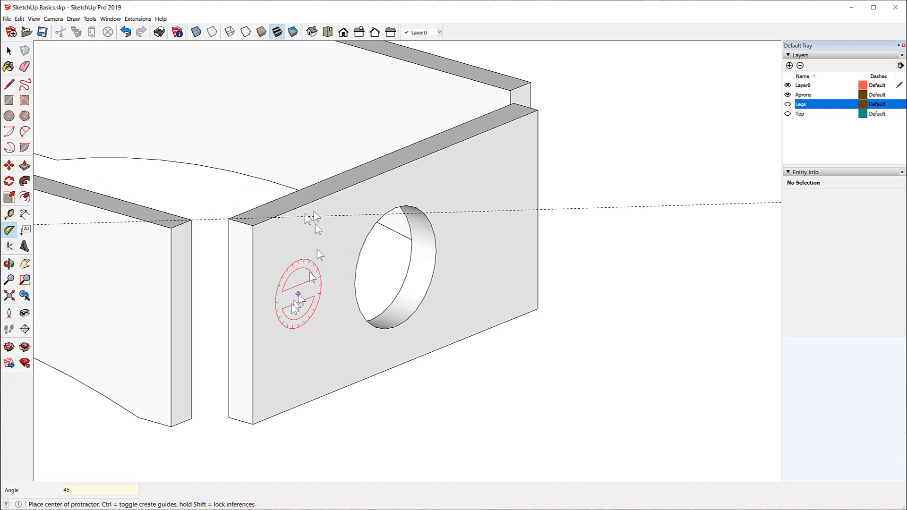
Create a 30° guide on the right short apron's outer face from its front bottom corner, measured from its bottom edge.
left_click(253, 424)
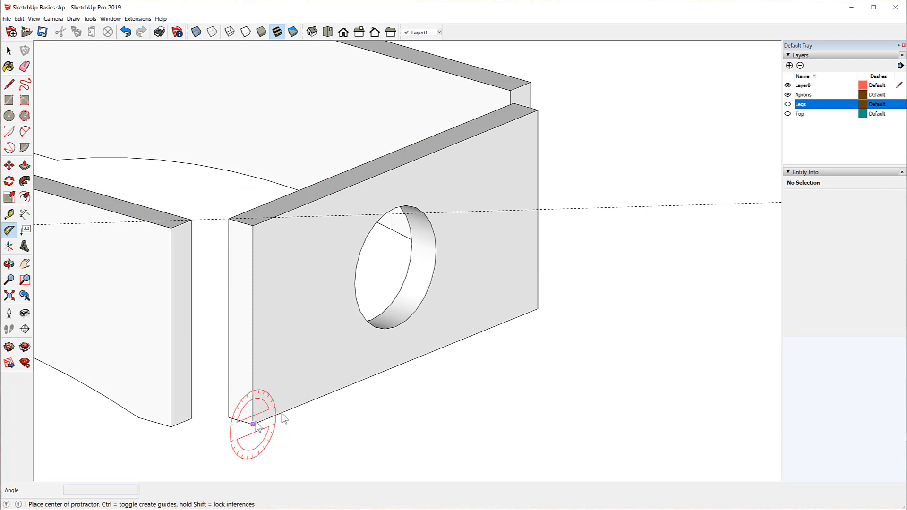
left_click(376, 375)
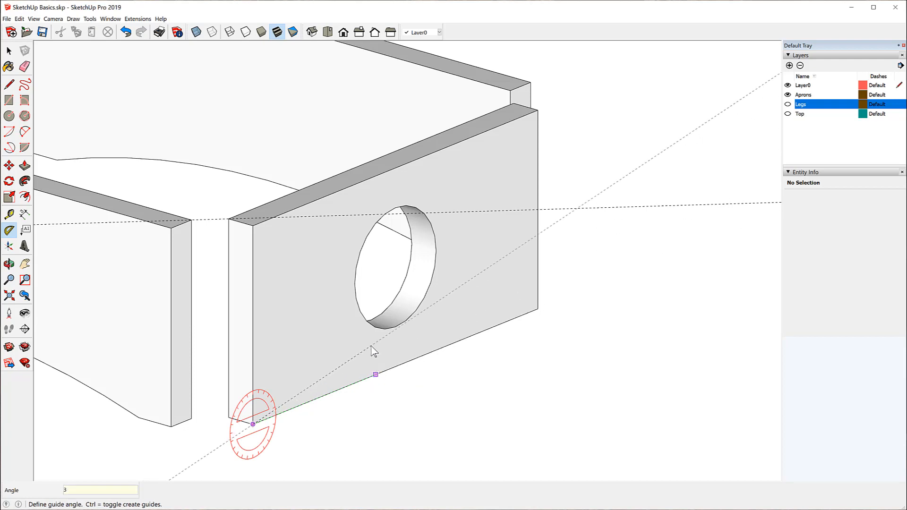
key("Return")
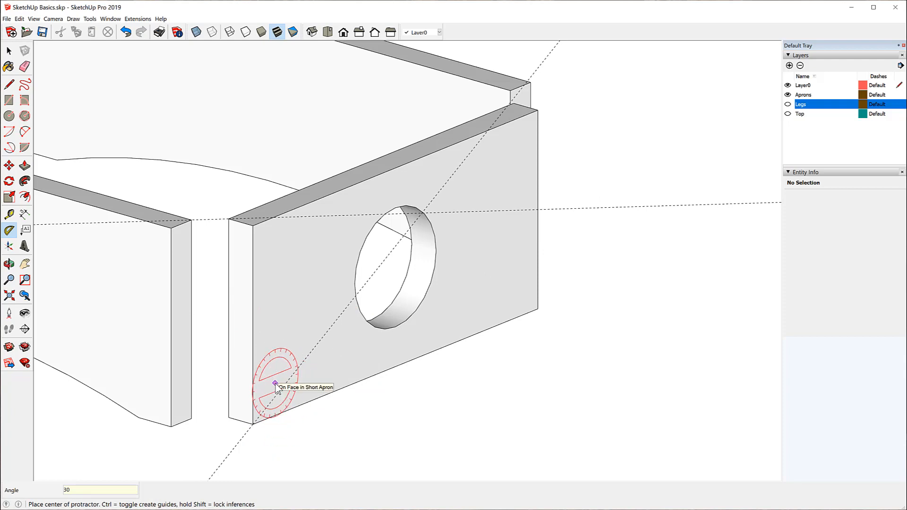
Undo both angled Protractor guides on the right short apron.
left_click(129, 36)
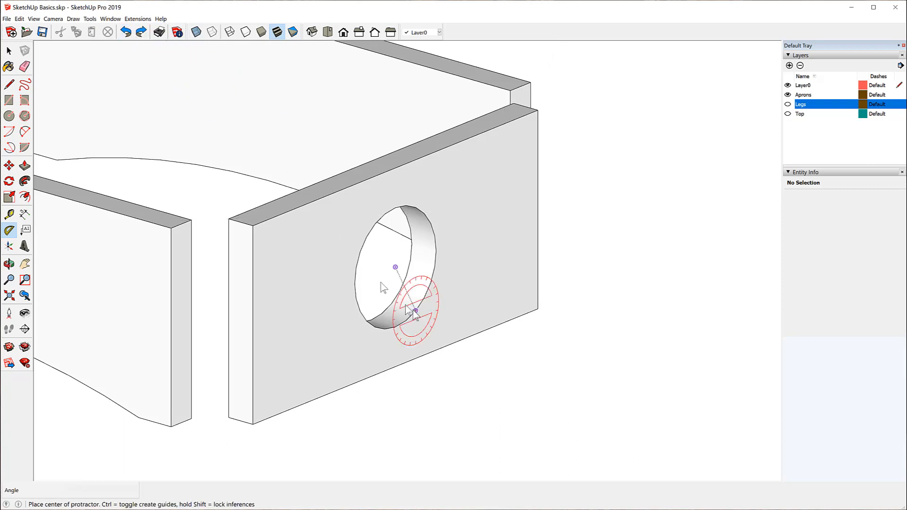
scroll(423, 302, "down", 6)
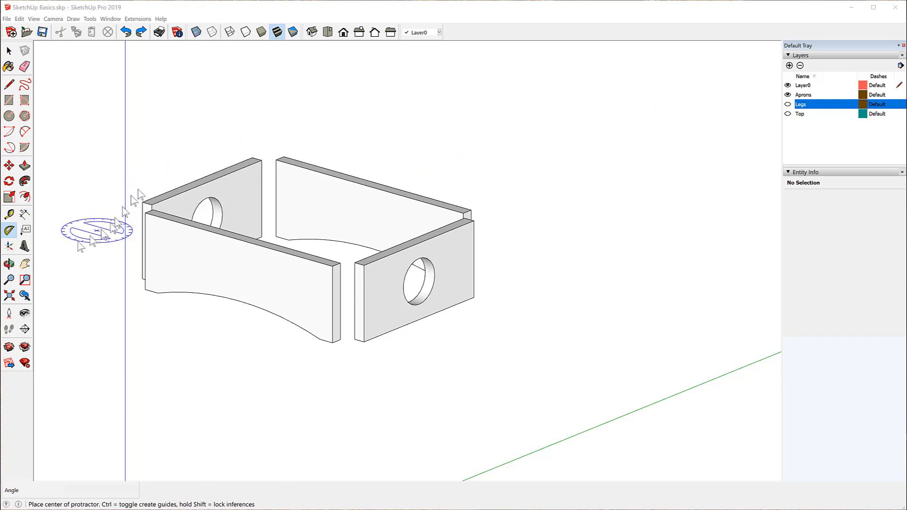
Examine the four aprons by panning across them and zooming in and out with the Pan and Zoom tools.
left_click(26, 265)
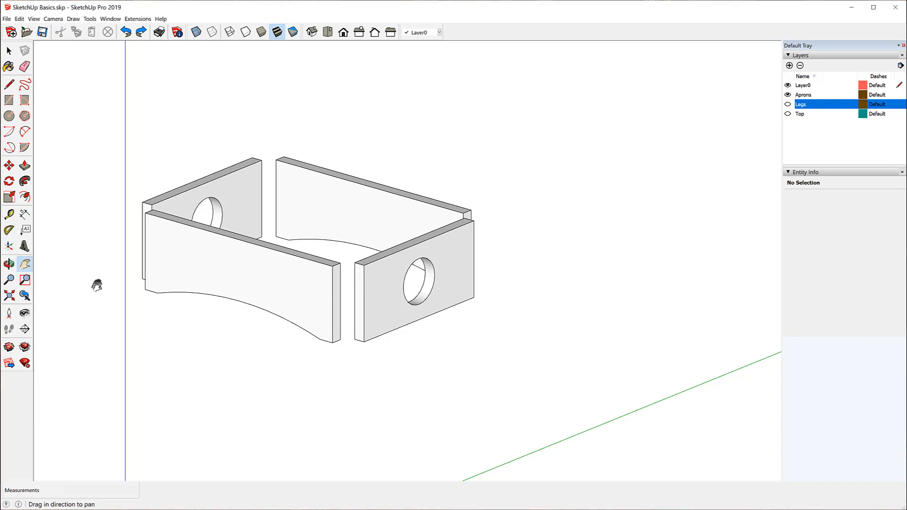
left_click_drag(184, 265, 628, 309)
left_click_drag(505, 293, 261, 270)
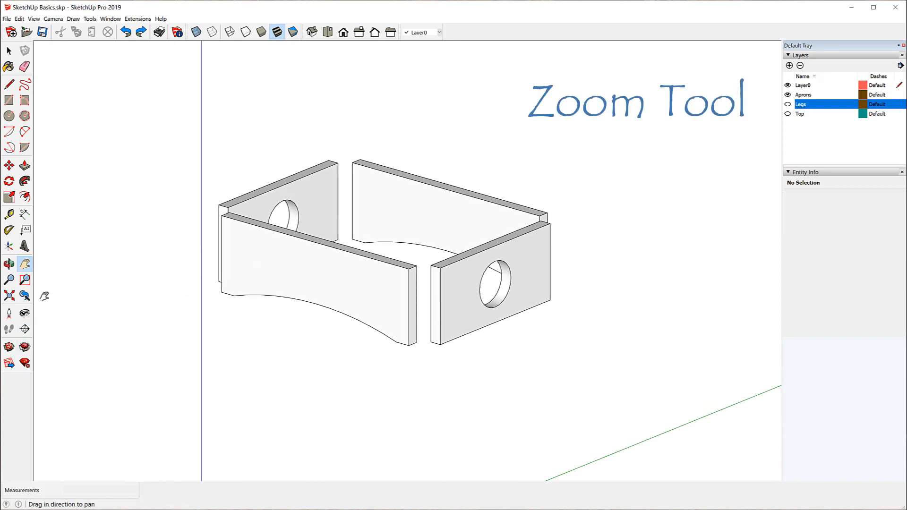
left_click(11, 282)
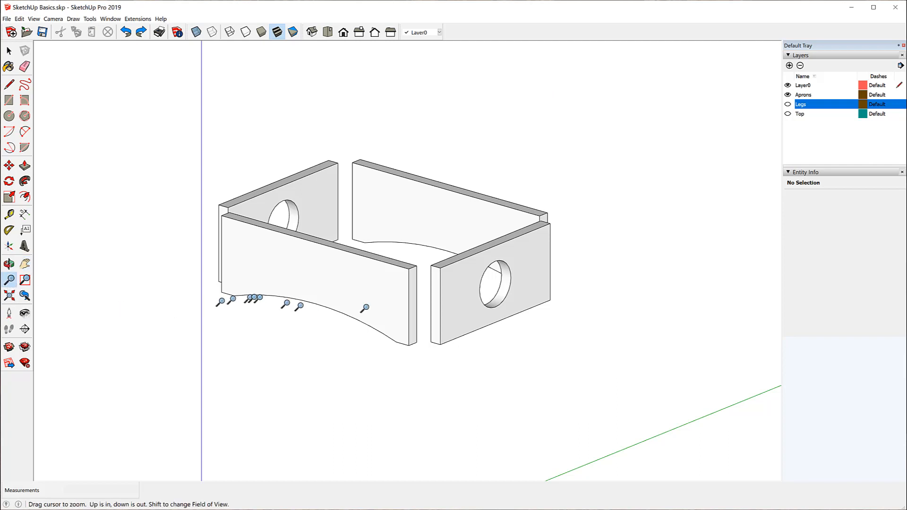
scroll(390, 295, "up", 2)
scroll(392, 294, "down", 4)
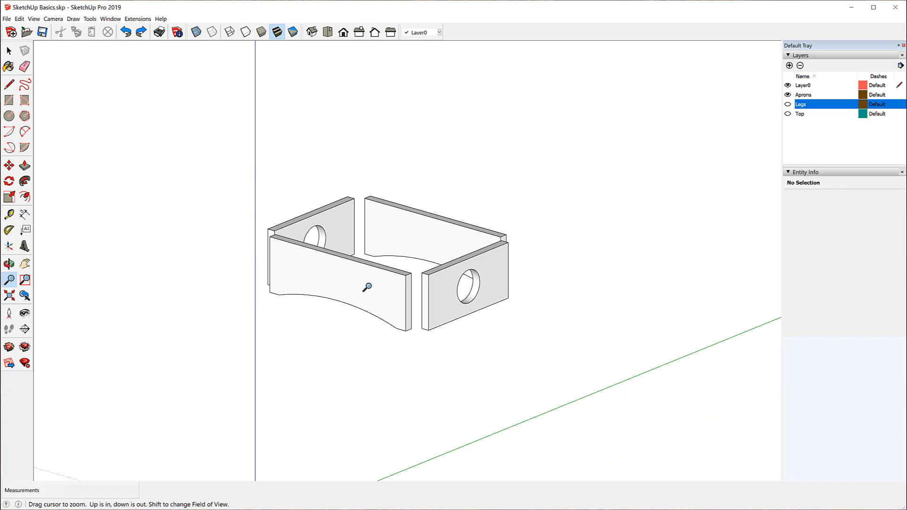
scroll(368, 284, "up", 8)
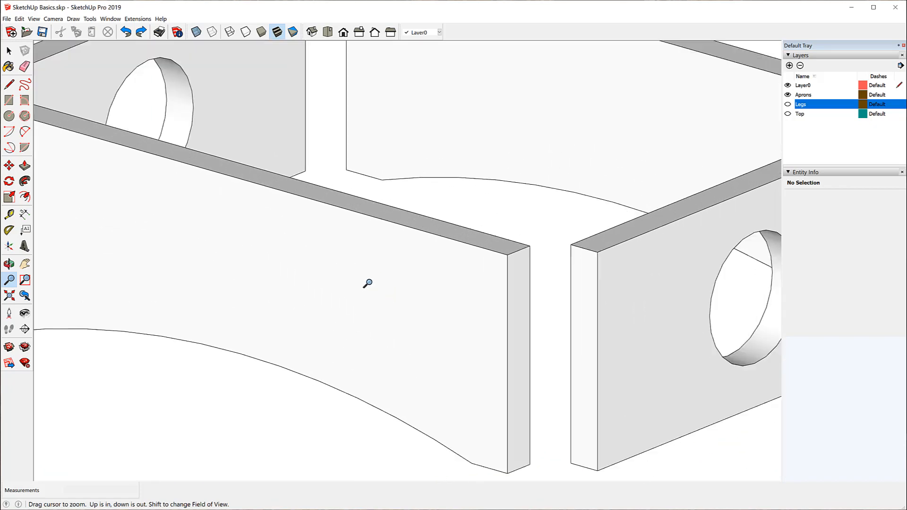
scroll(369, 282, "down", 10)
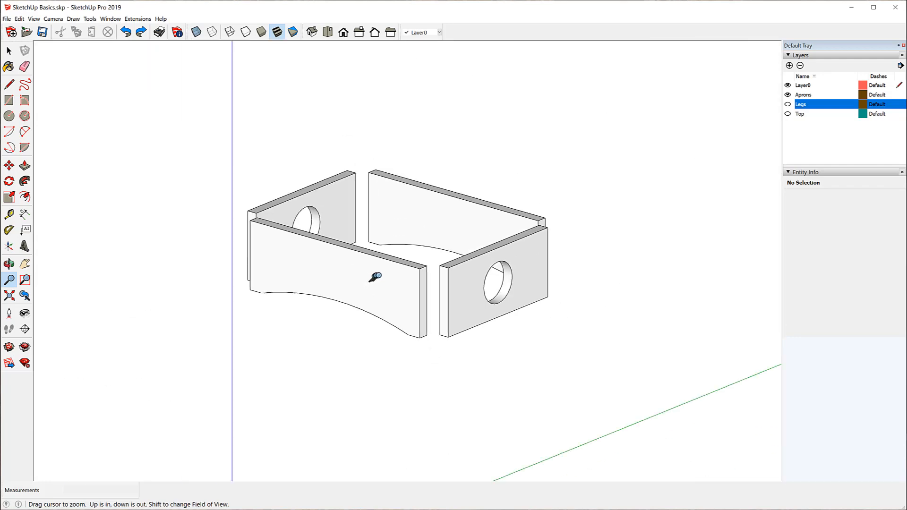
scroll(381, 274, "up", 6)
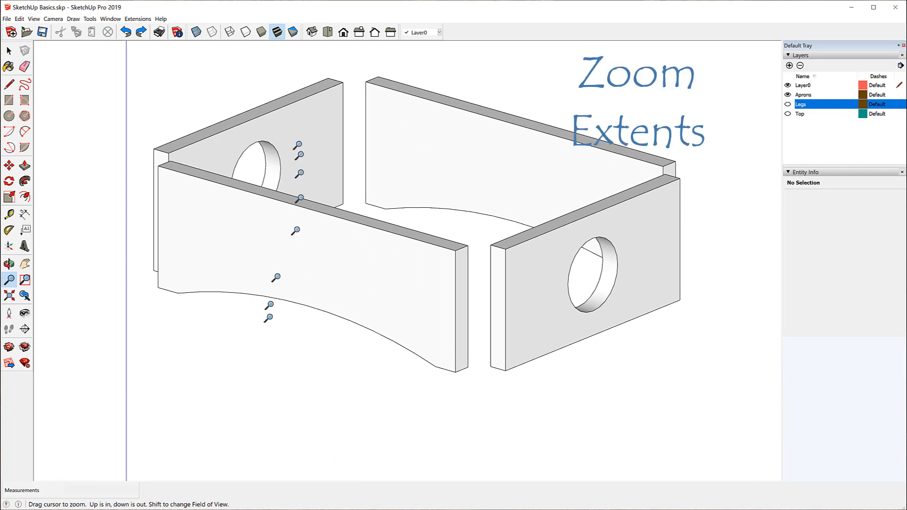
Make the Legs and Top layers visible.
left_click(787, 103)
left_click(788, 114)
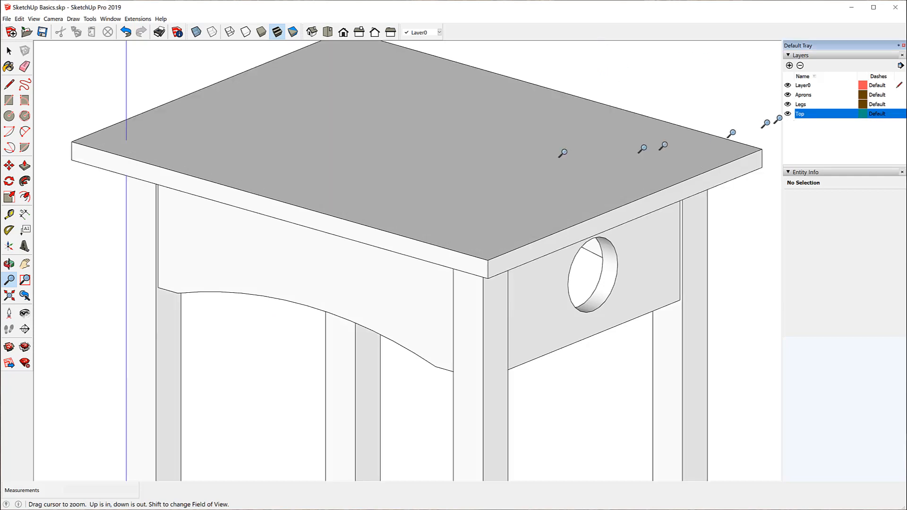
View the table from far away, fit it with Zoom Extents, and frame the right short apron's circular hole with Zoom Window.
scroll(172, 208, "down", 5)
scroll(177, 199, "down", 3)
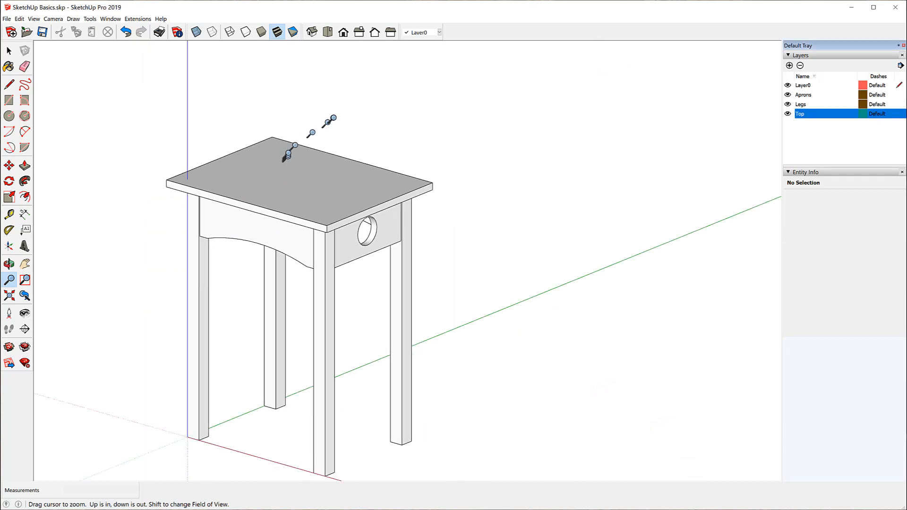
scroll(334, 118, "down", 2)
scroll(306, 221, "down", 2)
scroll(306, 222, "down", 3)
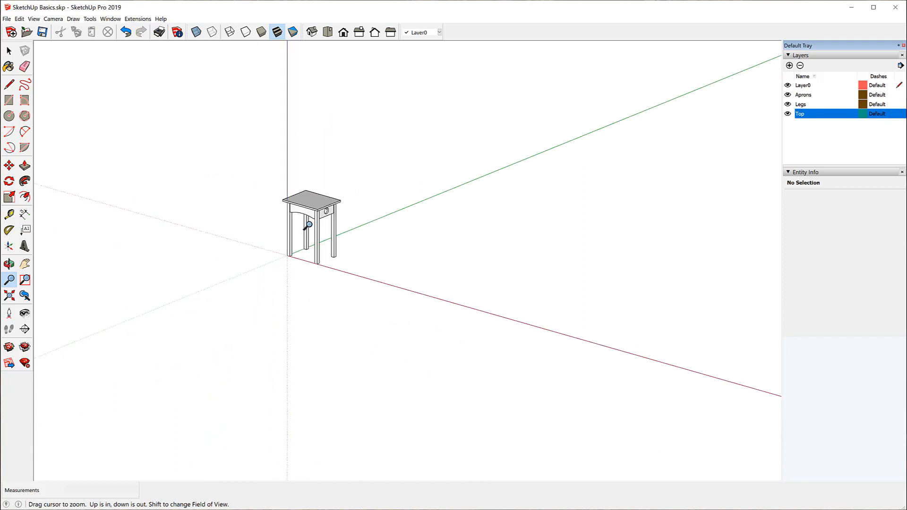
scroll(307, 223, "down", 1)
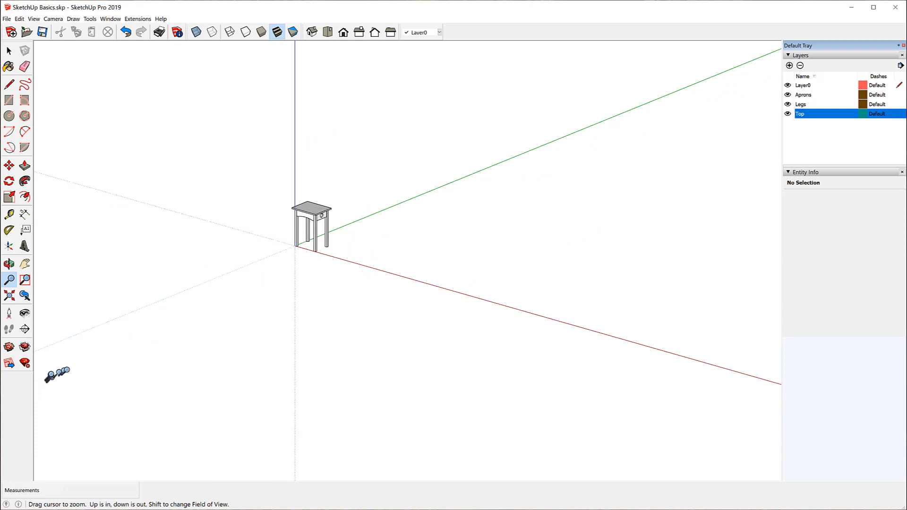
left_click(10, 298)
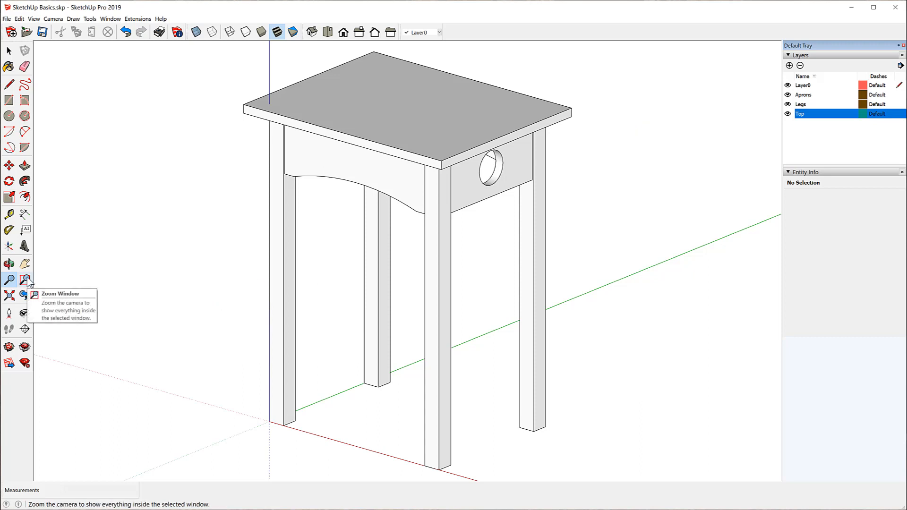
left_click(27, 280)
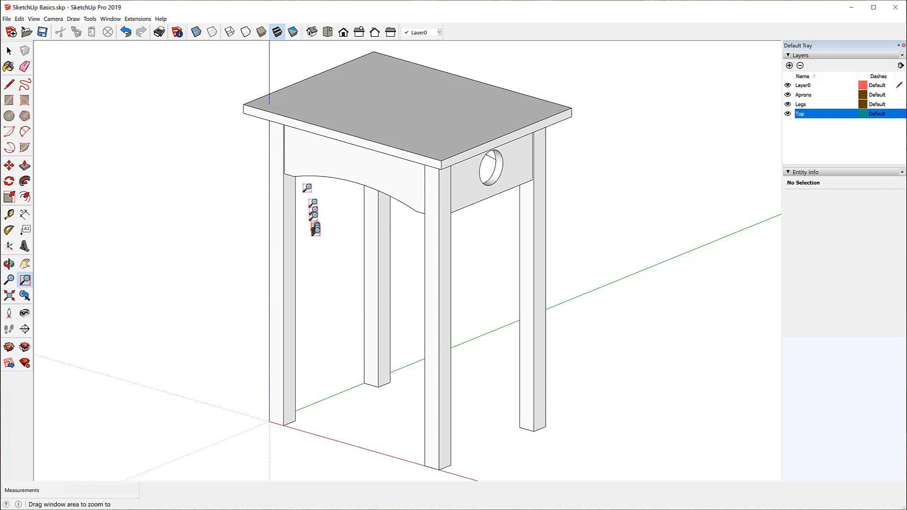
left_click_drag(451, 128, 523, 208)
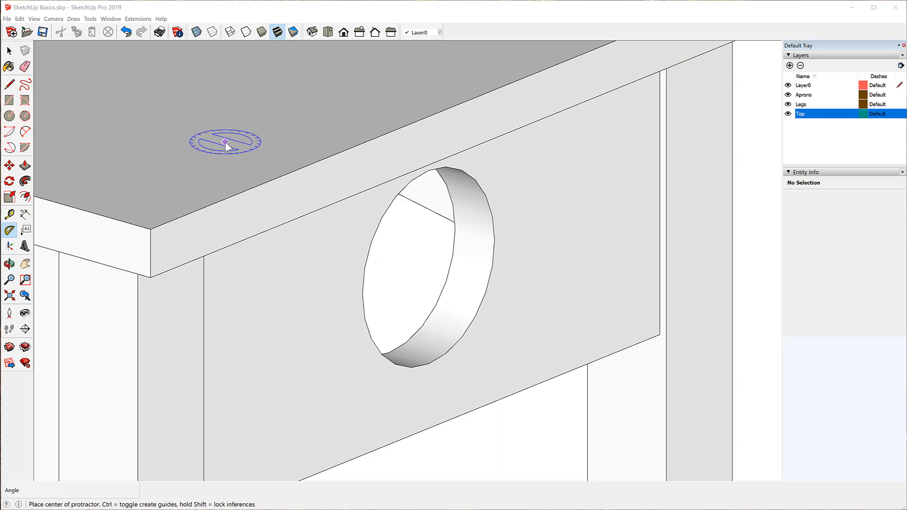
Switch to the Select tool and open the list of window and tray commands.
left_click(9, 51)
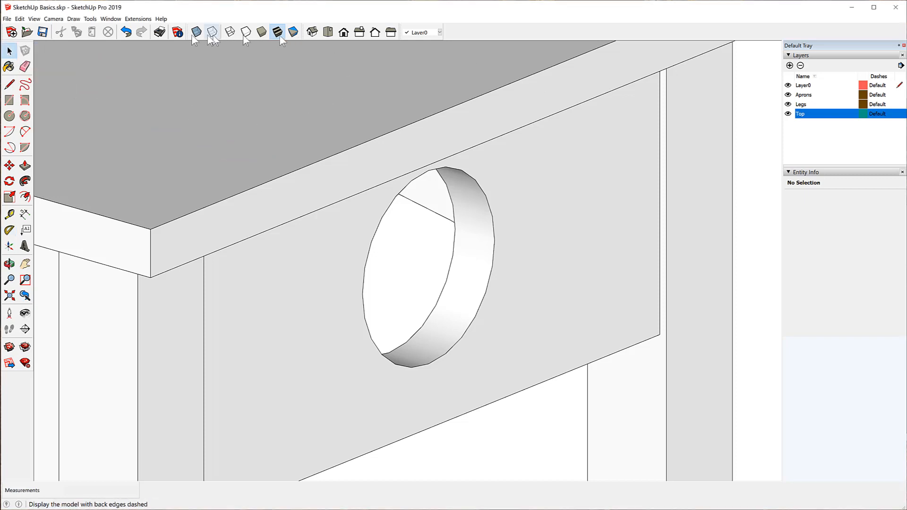
left_click(108, 19)
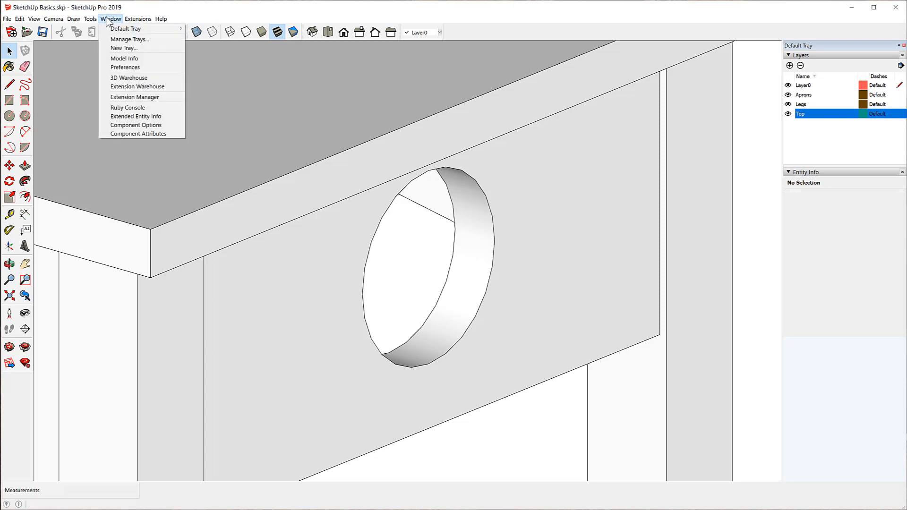
Display the Scenes manager, add a first scene and name it Perspective.
mouse_move(126, 28)
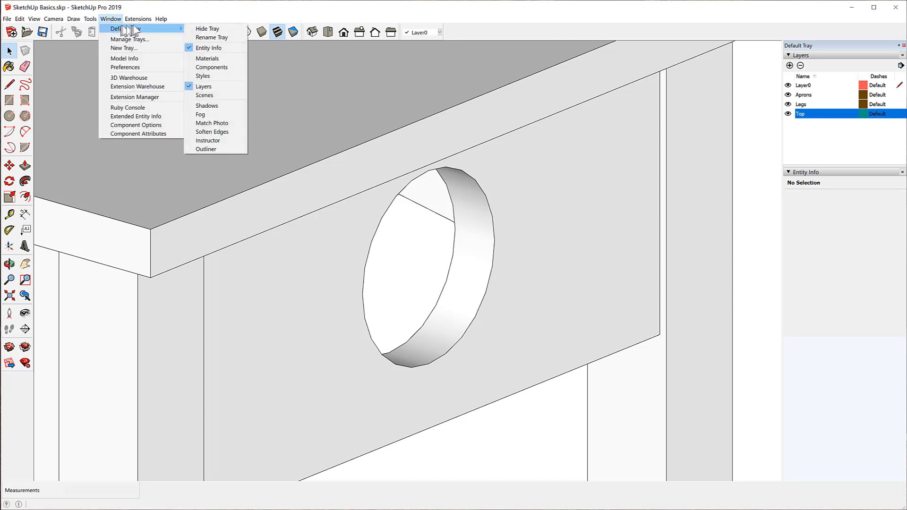
left_click(218, 97)
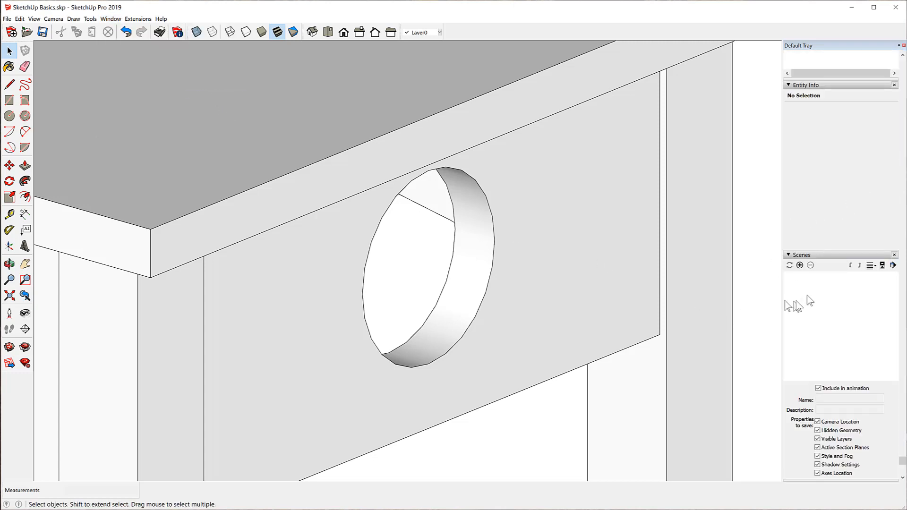
left_click(800, 266)
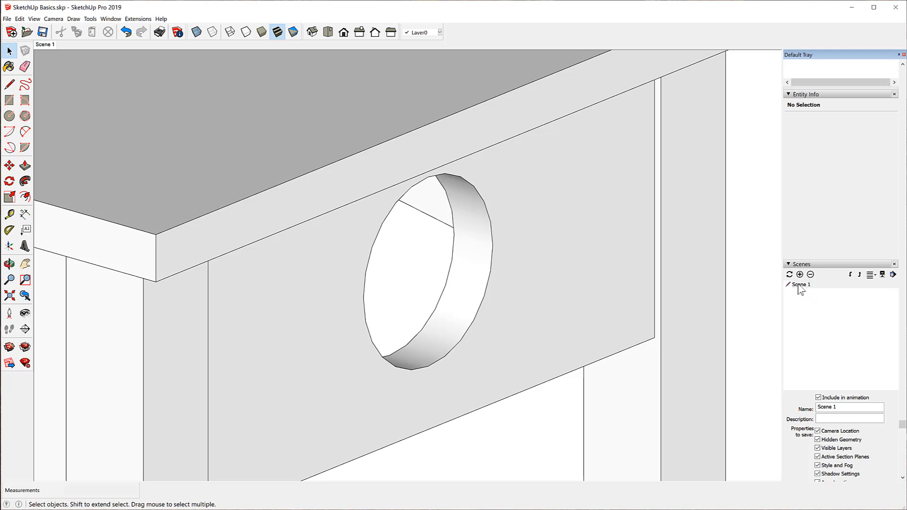
left_click(800, 285)
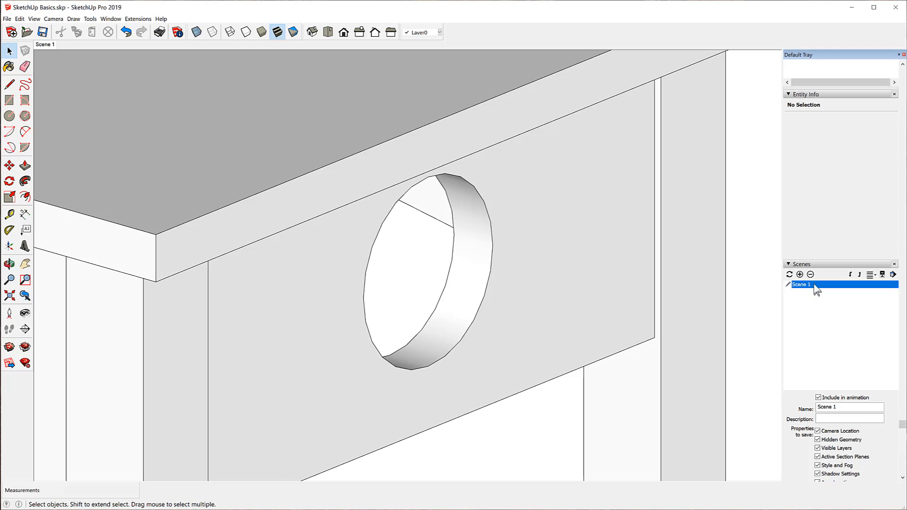
right_click(815, 286)
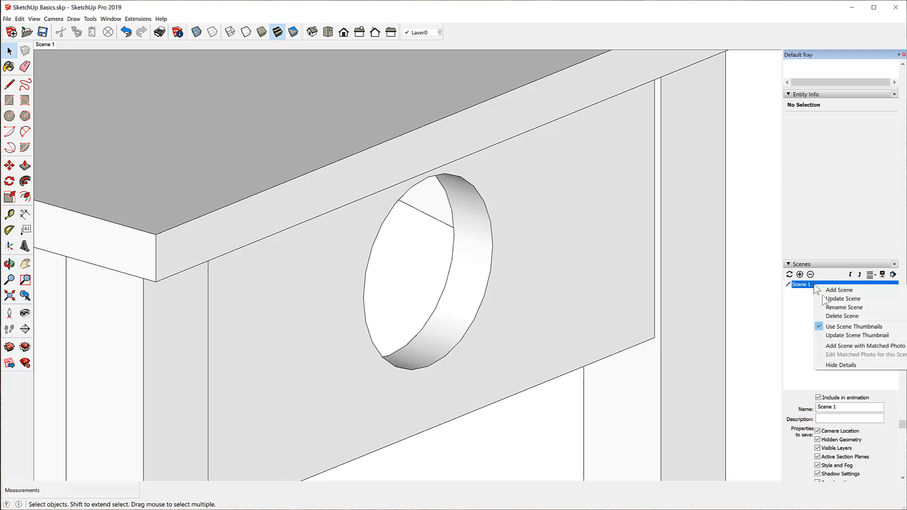
left_click(848, 316)
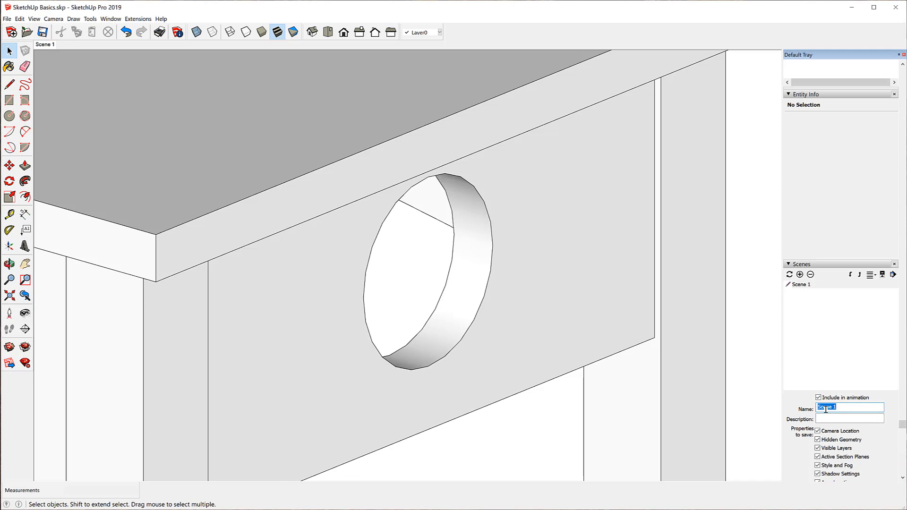
type("Perspective")
left_click(733, 368)
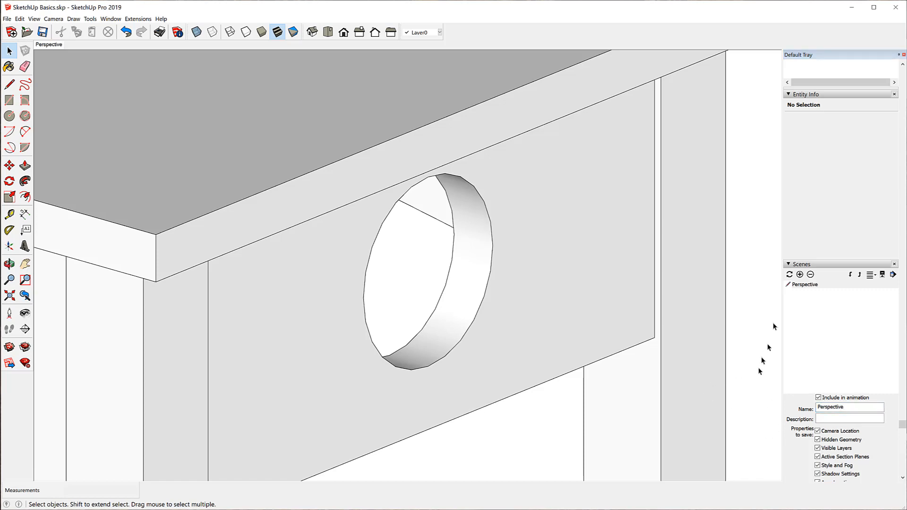
Add a second scene and name it Side View.
left_click(800, 275)
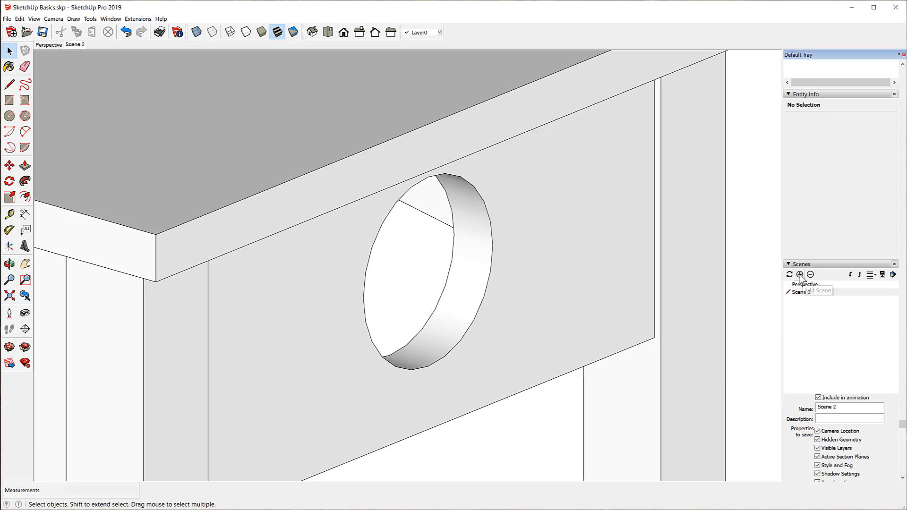
left_click_drag(839, 407, 807, 409)
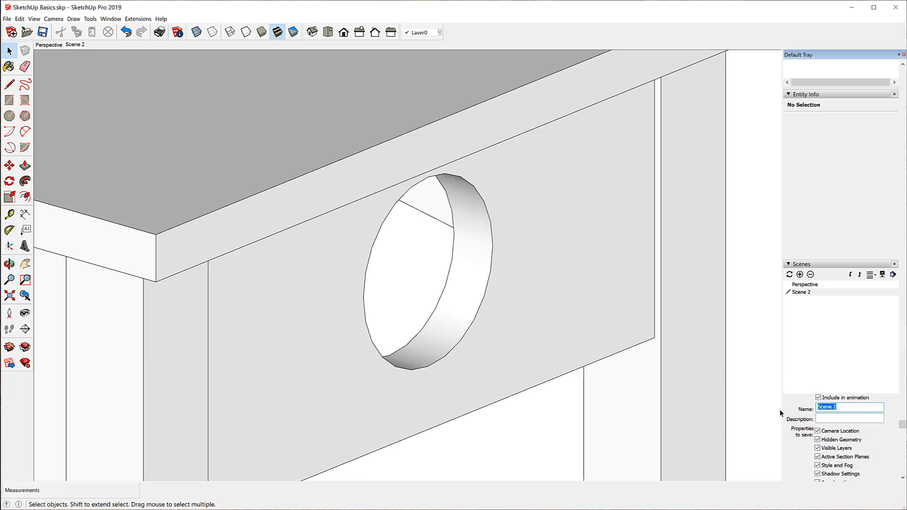
type("Side View")
left_click(764, 396)
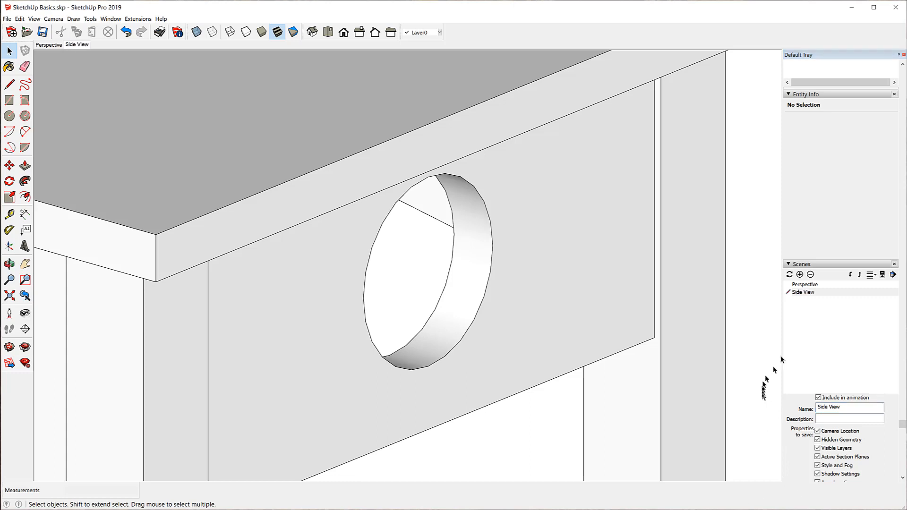
Add a third scene and name it Leg Detail.
left_click(799, 275)
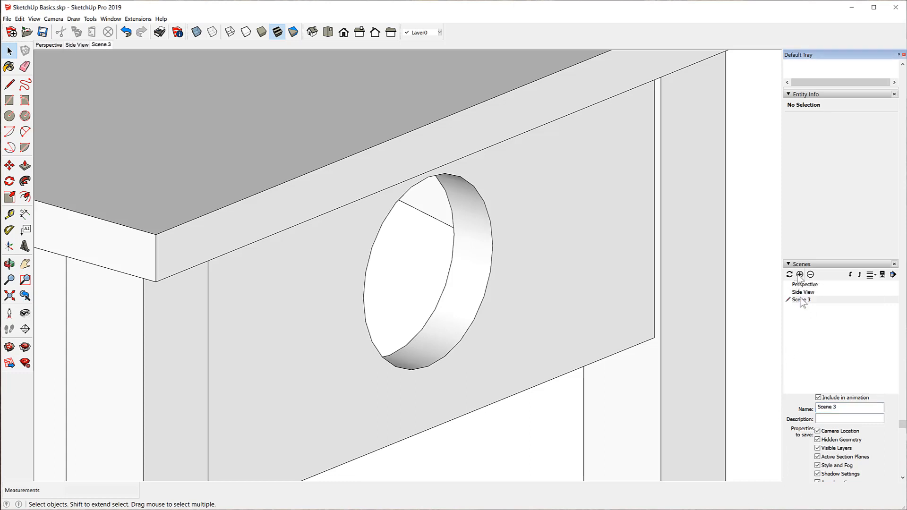
left_click(845, 406)
left_click_drag(845, 407, 775, 407)
type("Leg Detail")
key("Return")
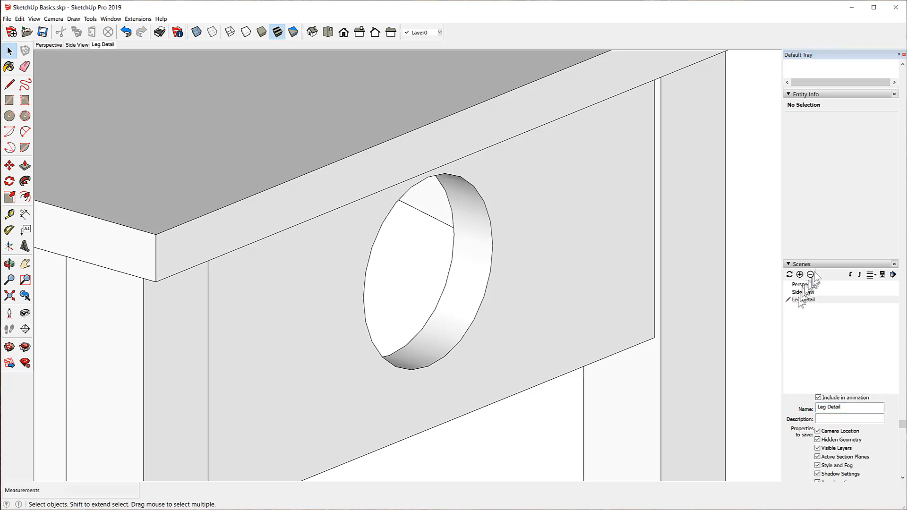
Add a fourth scene and name it Exploded View.
left_click(799, 274)
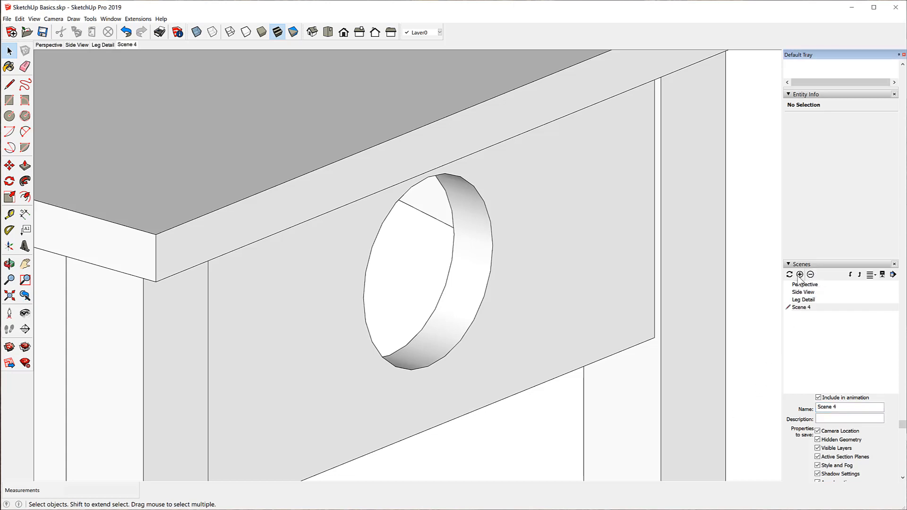
left_click_drag(851, 410, 780, 412)
type("Exploded View")
key("Return")
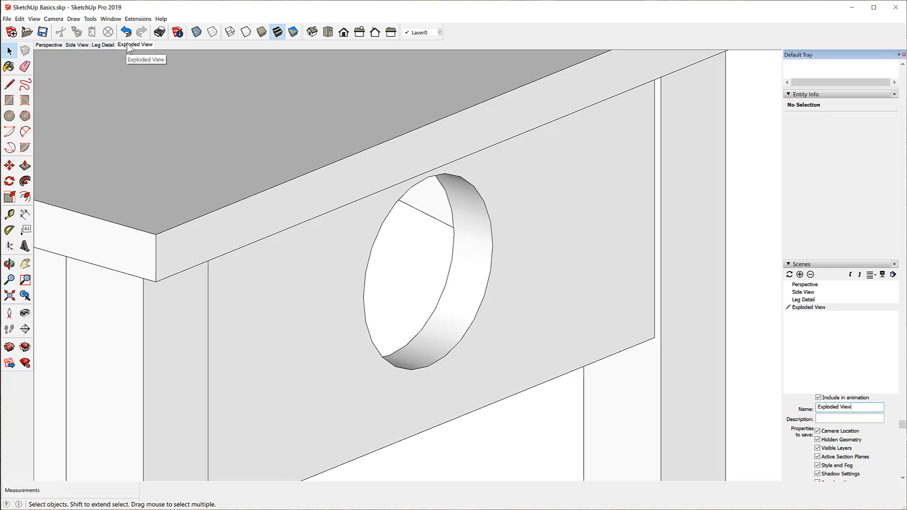
Activate the Perspective scene and show the entire table in the isometric standard view.
left_click(49, 46)
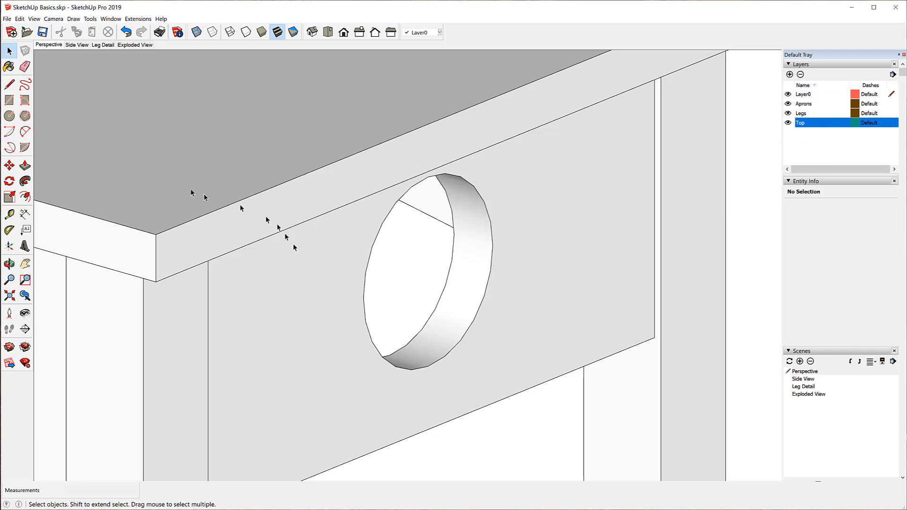
left_click(344, 35)
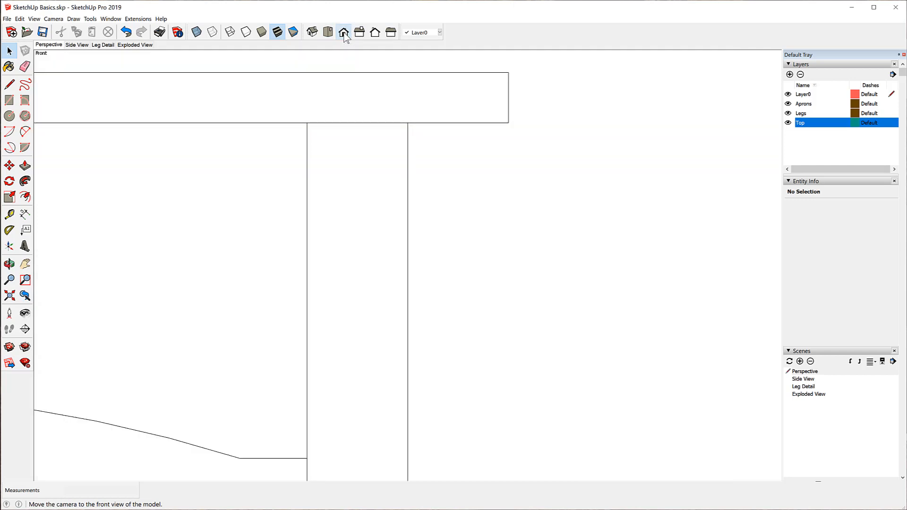
left_click(311, 33)
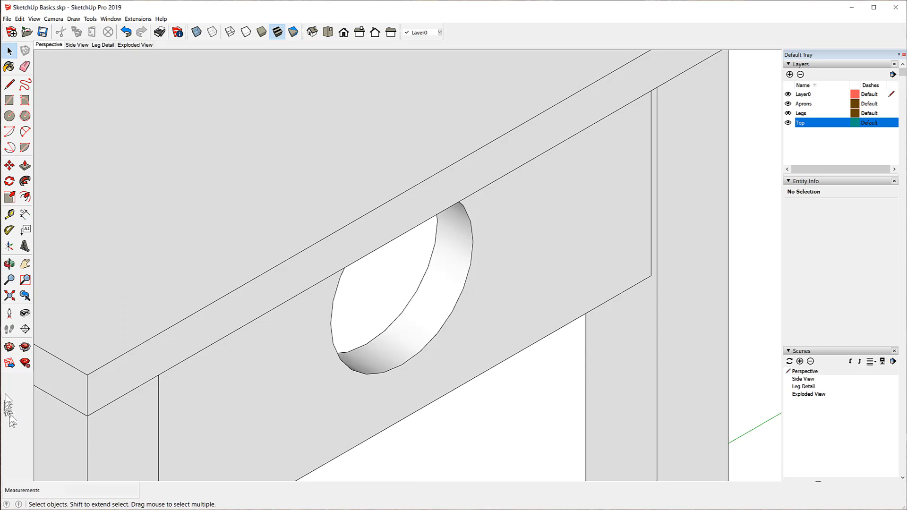
left_click(9, 295)
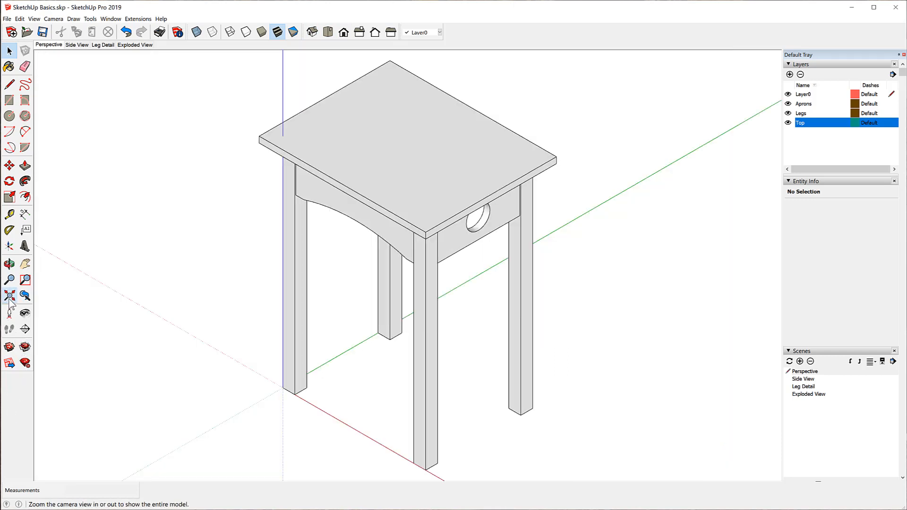
Switch the camera to perspective projection, hide the axes and fit the whole table in the view.
left_click(53, 19)
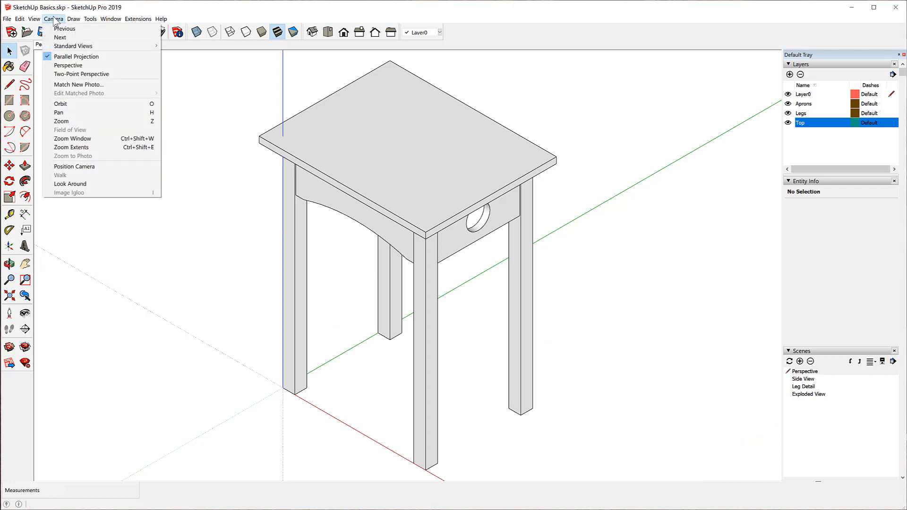
left_click(68, 66)
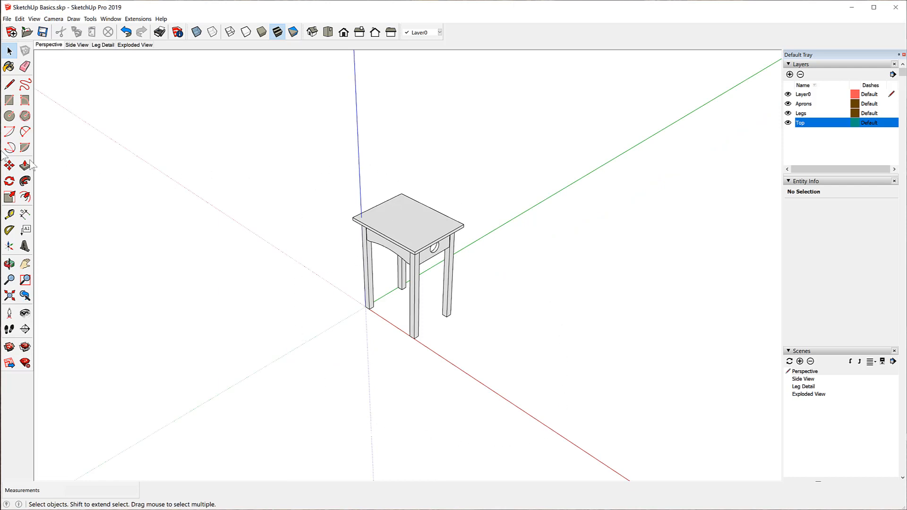
left_click(34, 19)
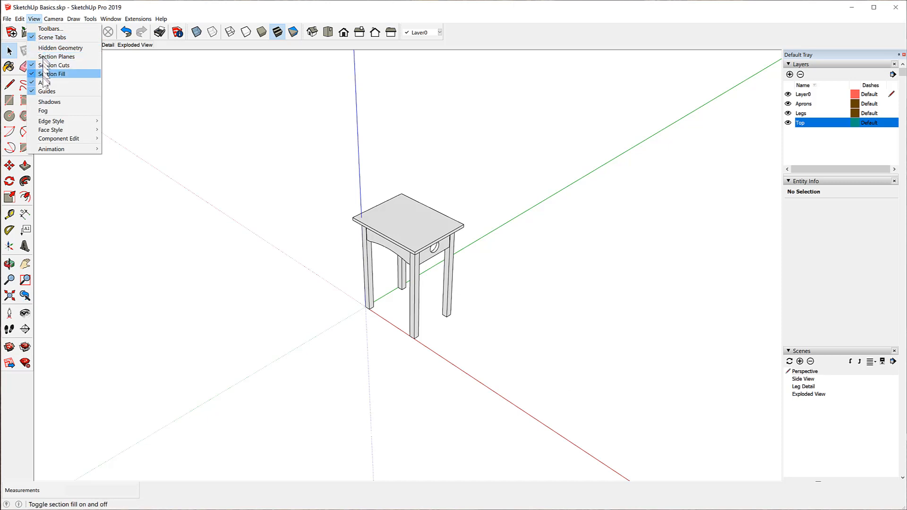
left_click(44, 83)
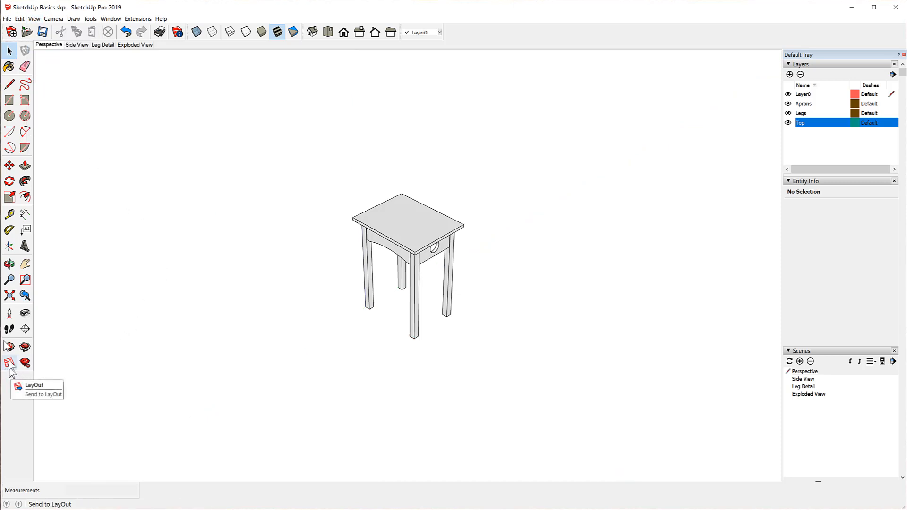
left_click(10, 297)
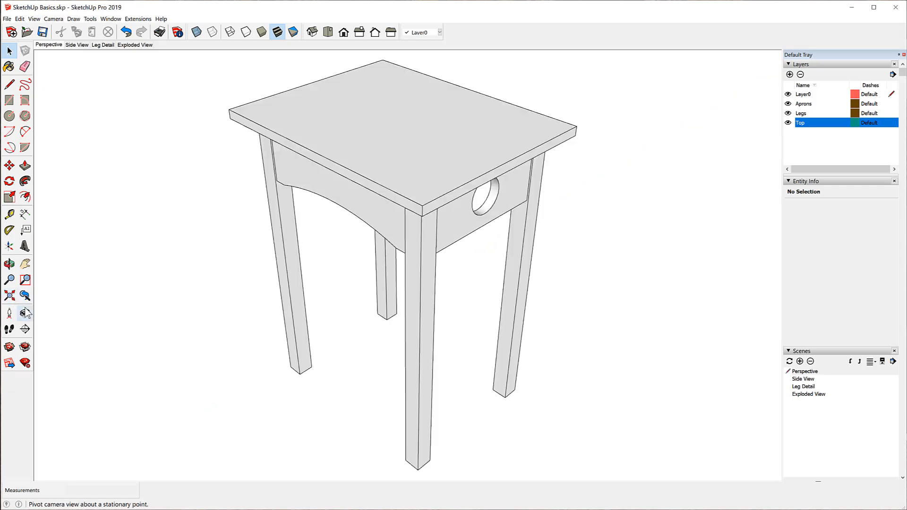
Update the Perspective scene with the current view, saving the style changes as a new style.
right_click(47, 50)
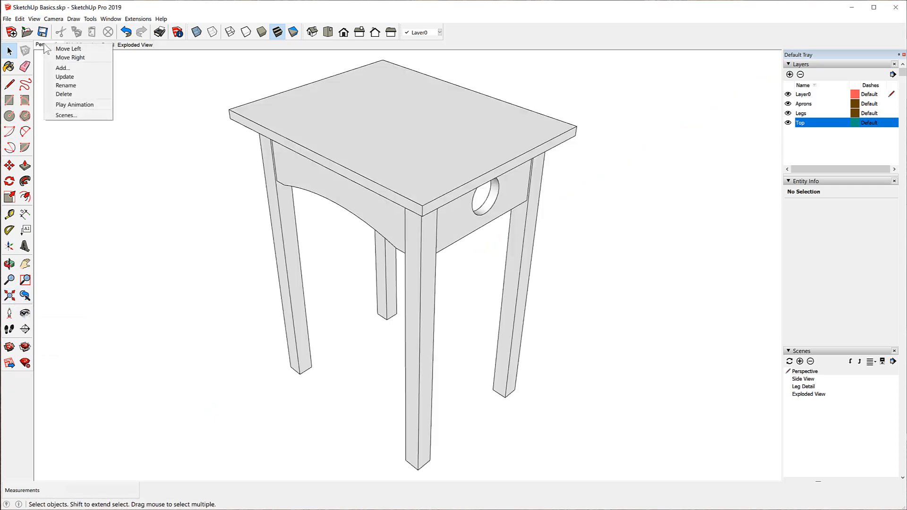
left_click(65, 77)
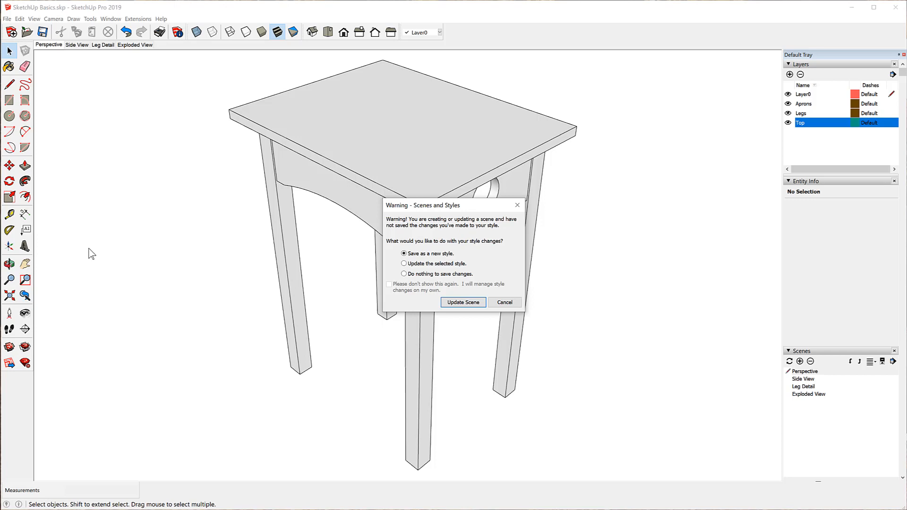
left_click(459, 303)
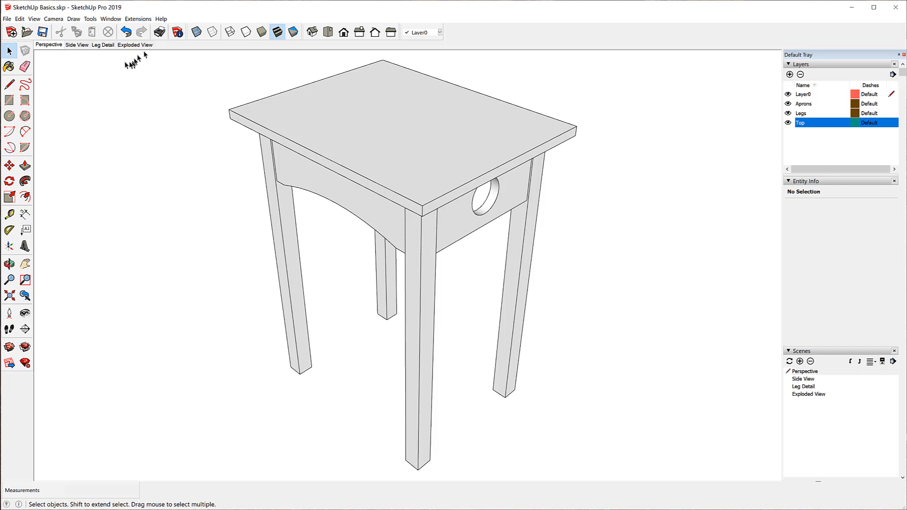
Activate the Side View scene, show the whole table from the right standard view and hide the axes.
left_click(77, 44)
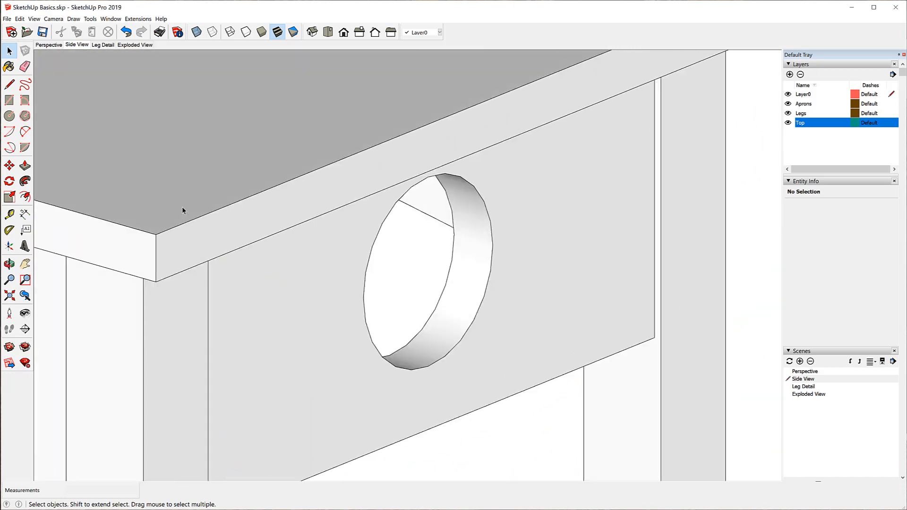
left_click(359, 33)
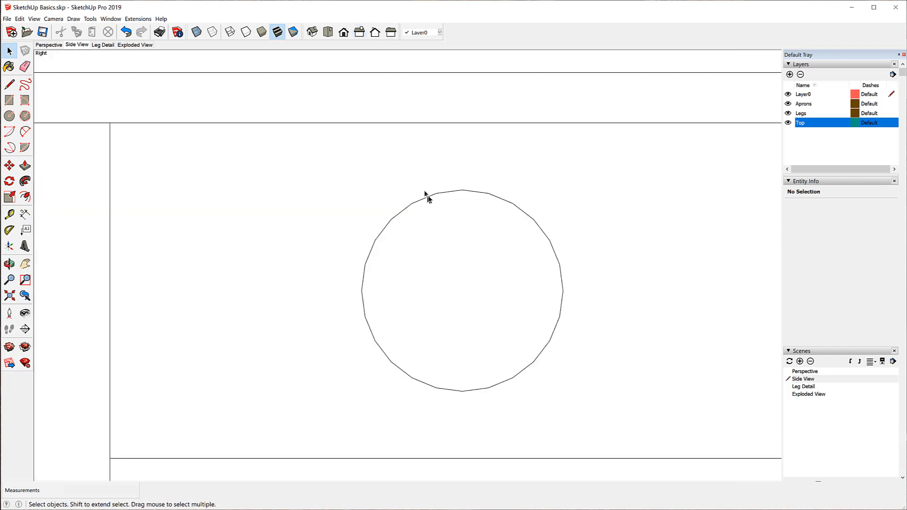
scroll(425, 197, "down", 6)
scroll(305, 141, "down", 4)
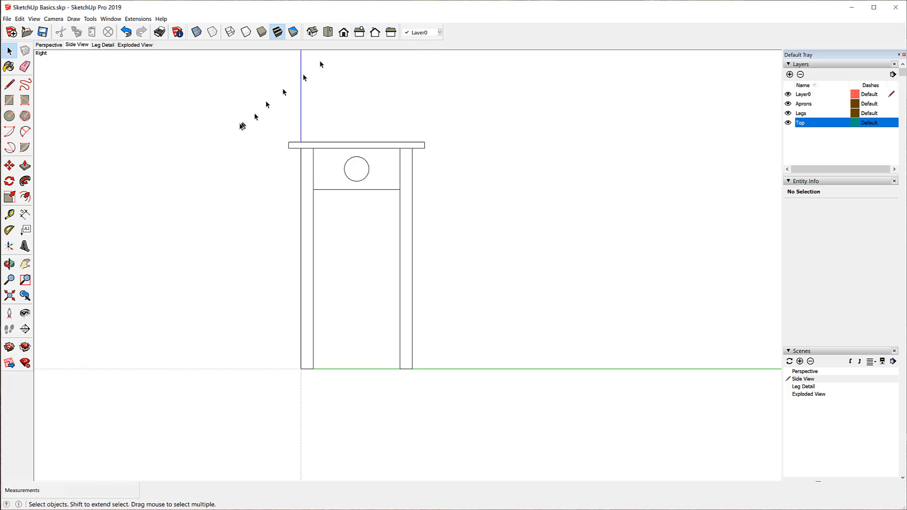
left_click(34, 19)
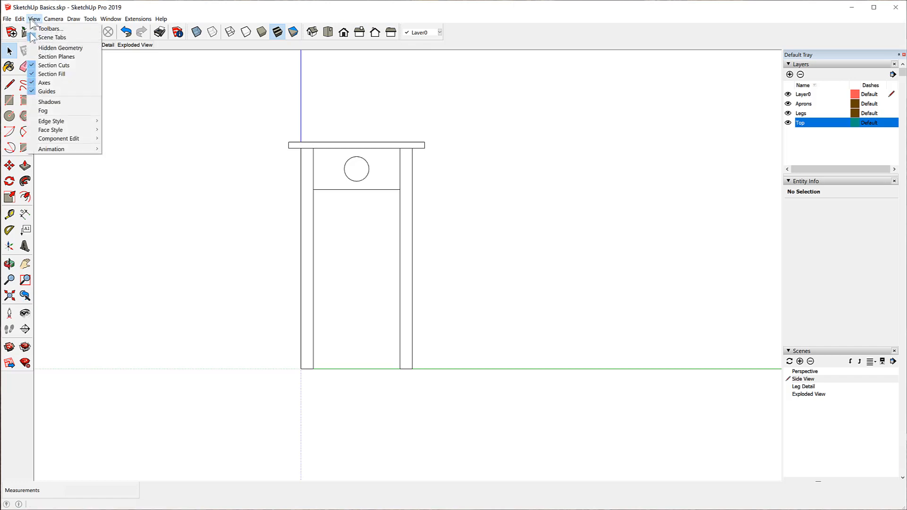
left_click(47, 91)
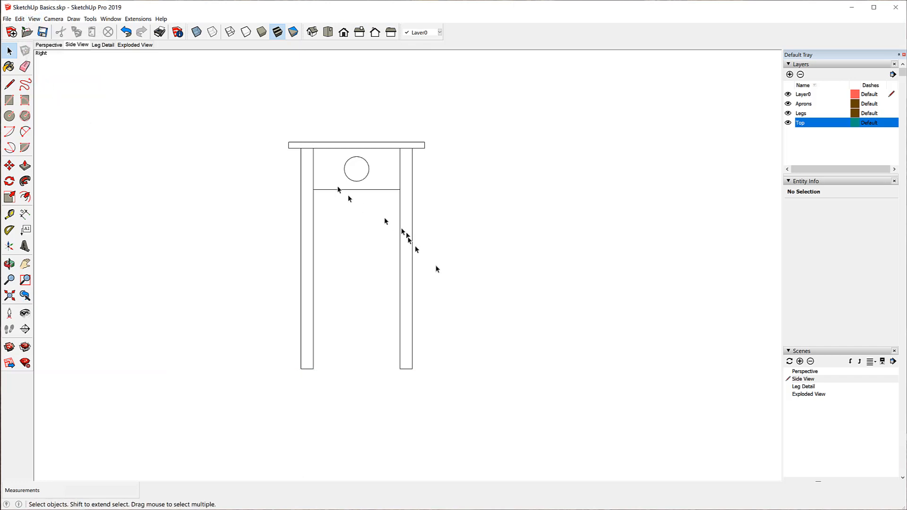
Switch the side view to perspective projection for comparison and return it to parallel projection.
left_click(53, 19)
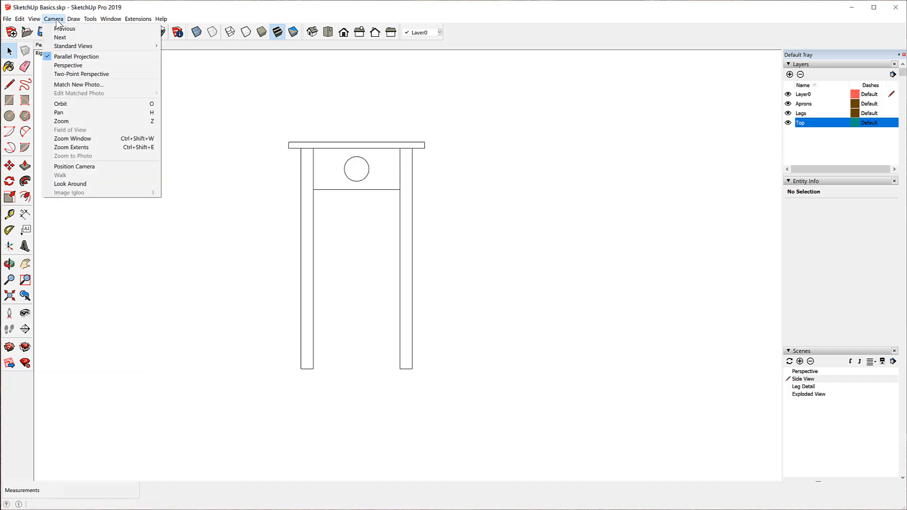
left_click(67, 56)
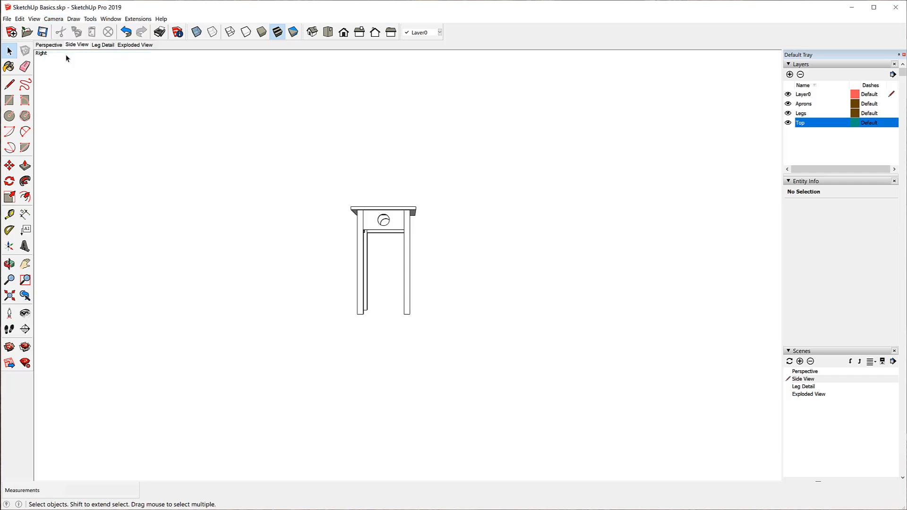
left_click(54, 19)
left_click(71, 57)
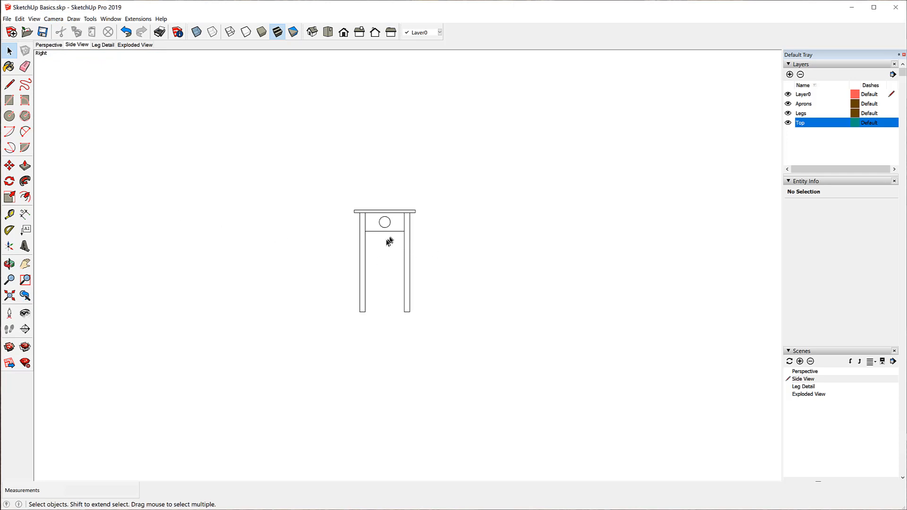
scroll(386, 243, "up", 5)
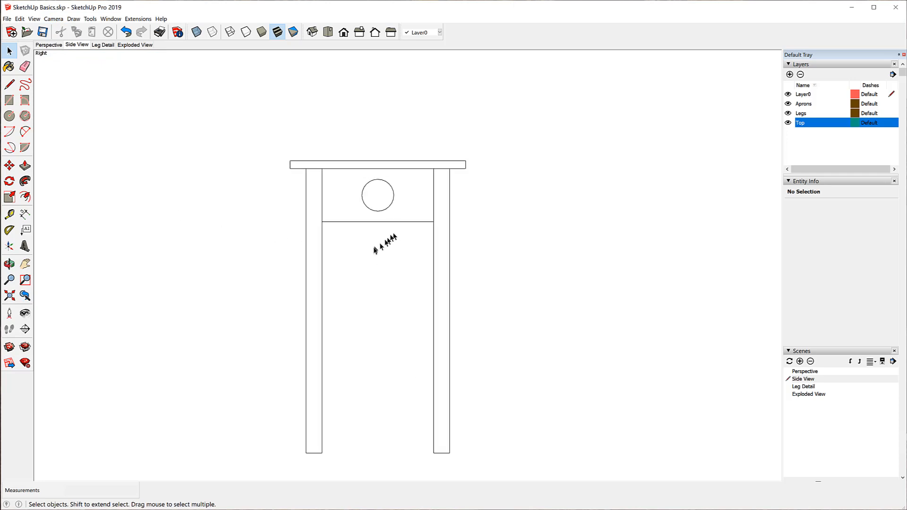
Dimension the overall width of the tabletop in the side view, placing the dimension just above the top.
scroll(369, 256, "down", 2)
scroll(356, 257, "up", 2)
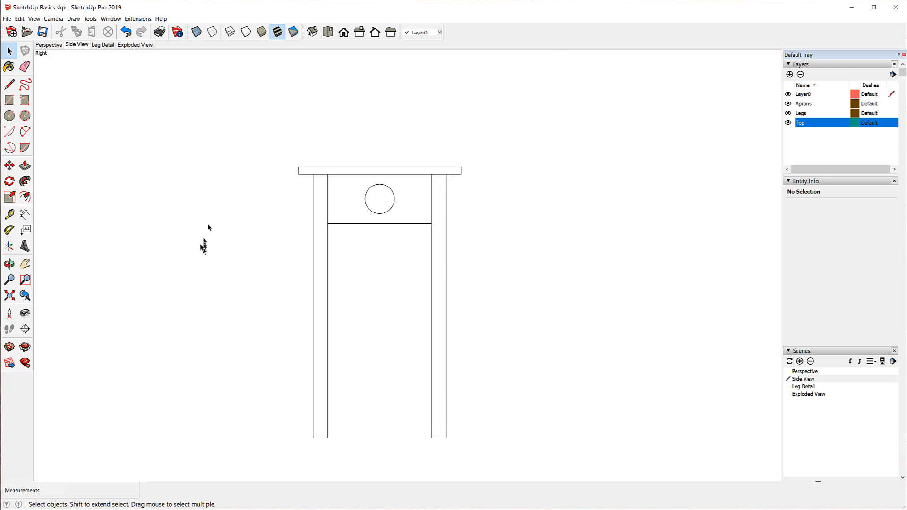
left_click(25, 215)
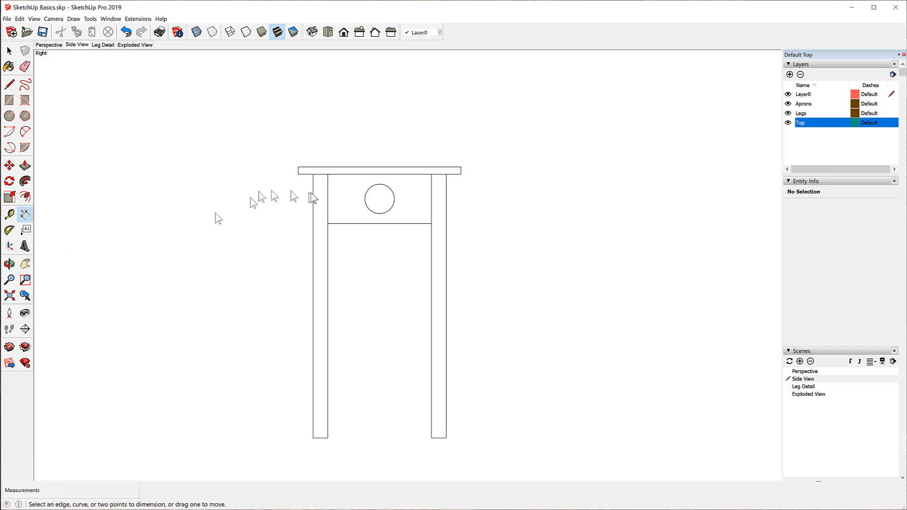
left_click(299, 168)
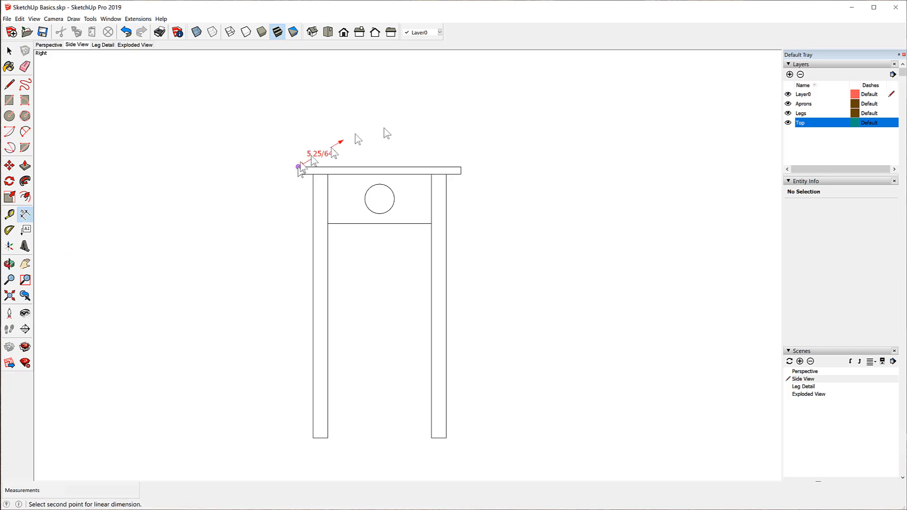
left_click(460, 167)
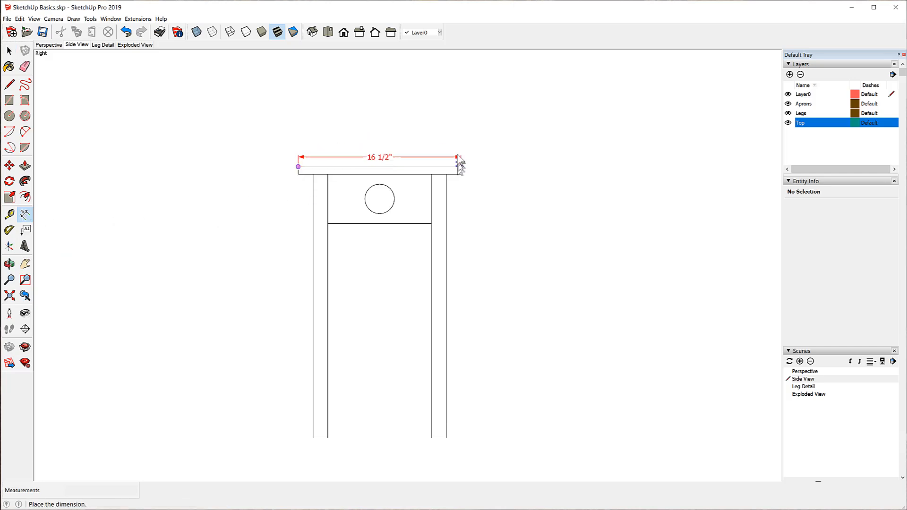
left_click(460, 148)
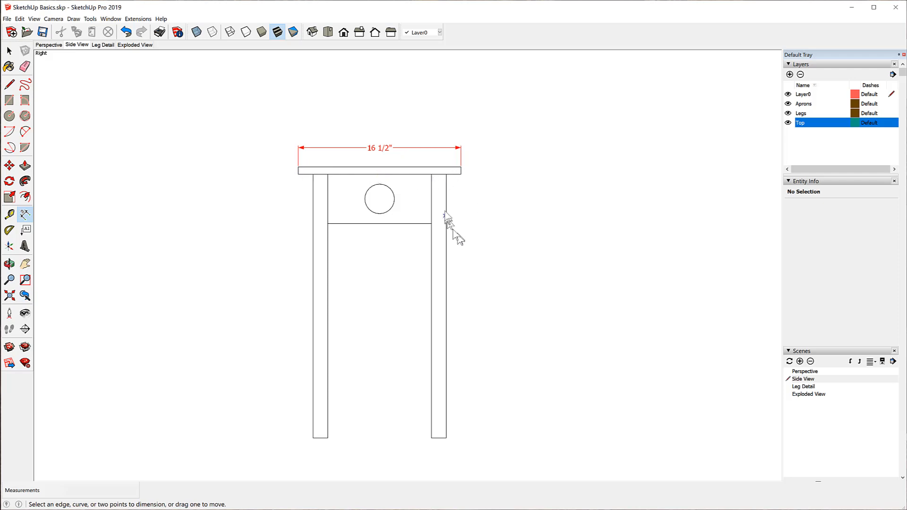
Dimension the table's overall height from the tabletop's upper corner to the leg's foot, and bring the dimension closer to the table.
left_click(461, 167)
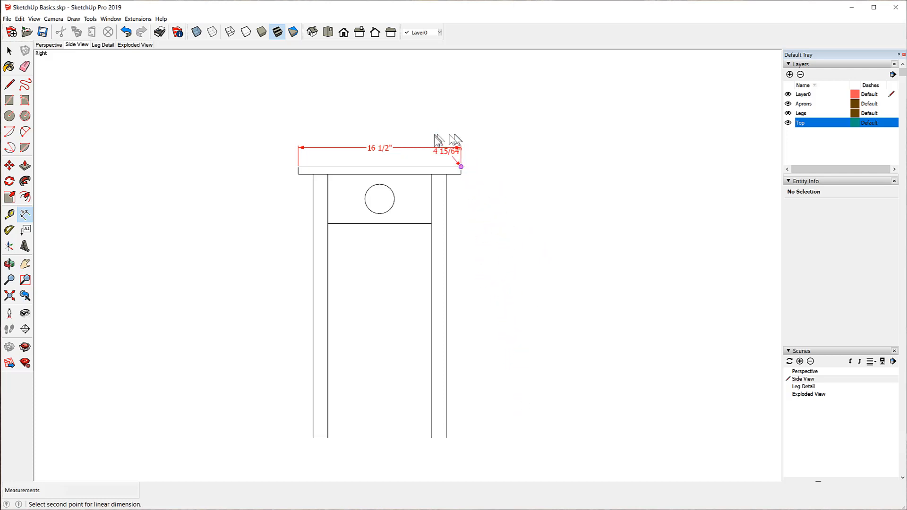
left_click(446, 438)
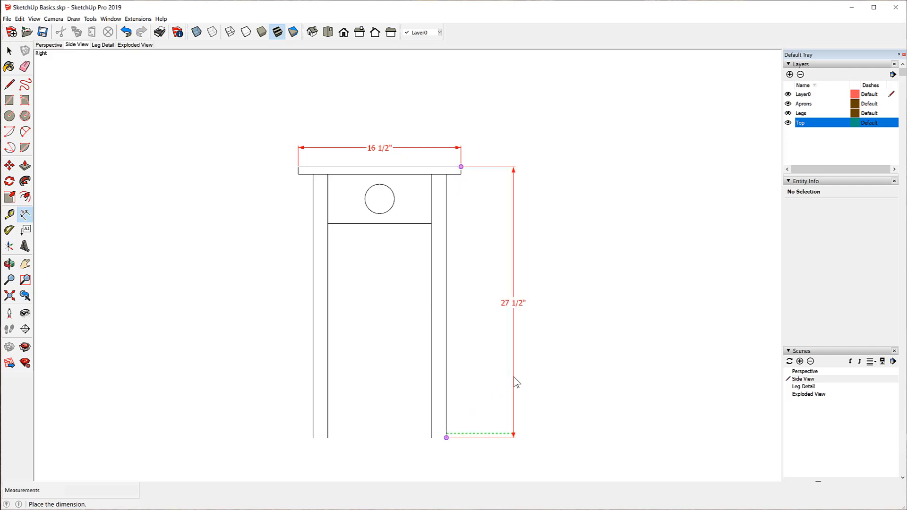
left_click(517, 382)
left_click(520, 304)
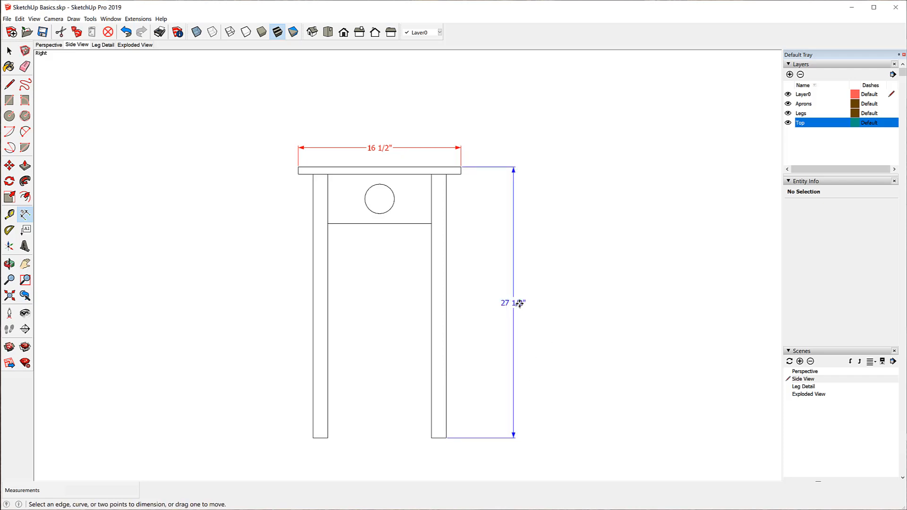
left_click_drag(519, 303, 485, 302)
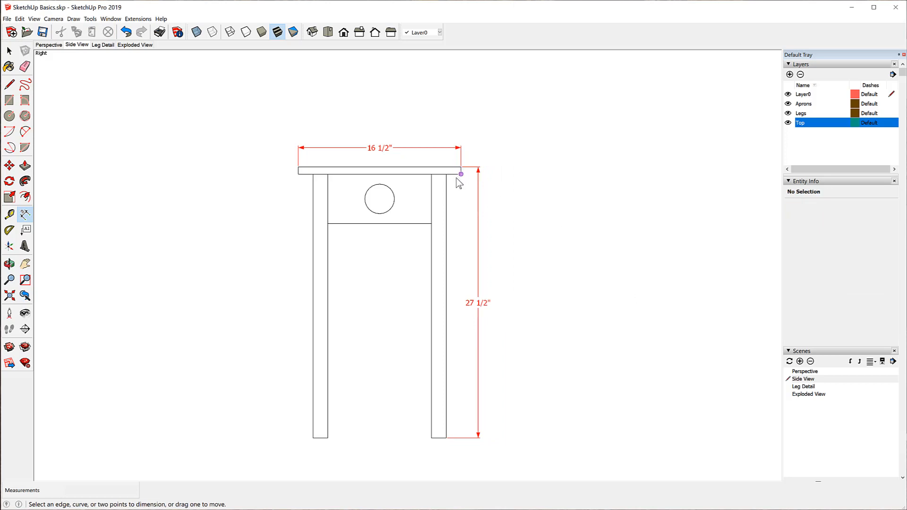
left_click(447, 438)
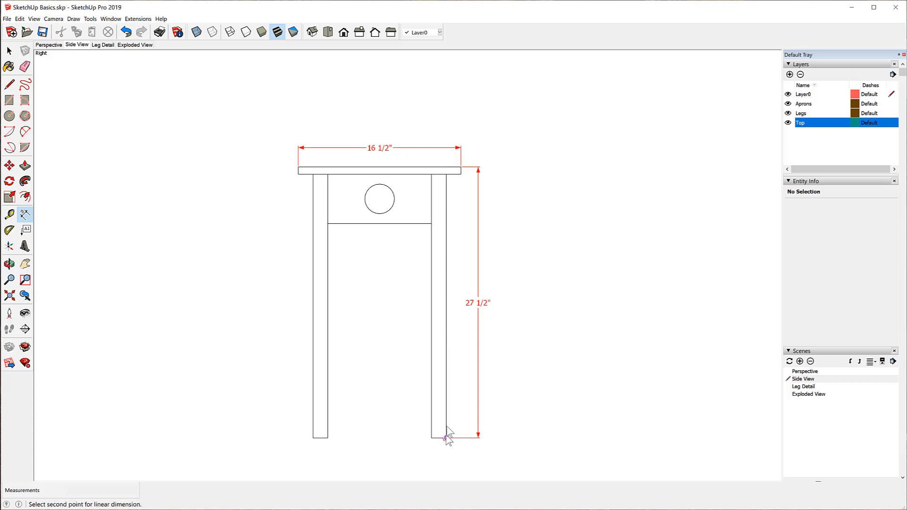
left_click(461, 174)
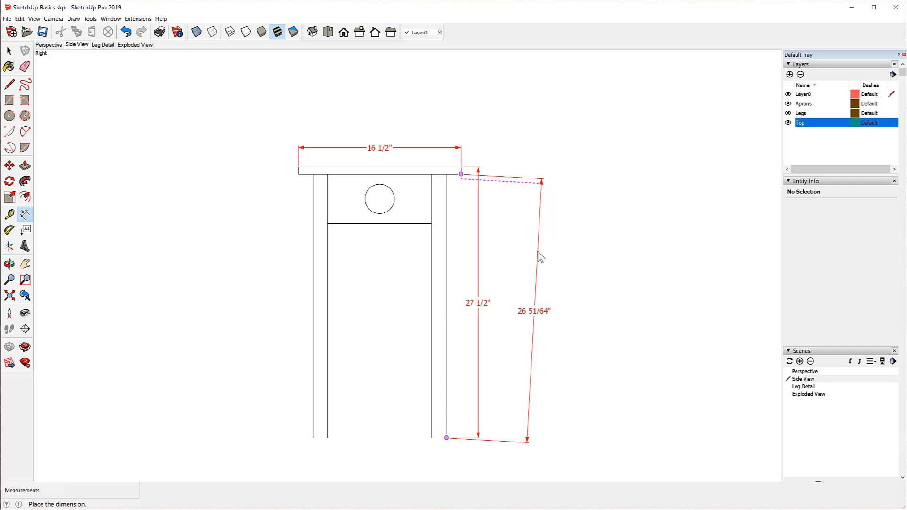
key("Escape")
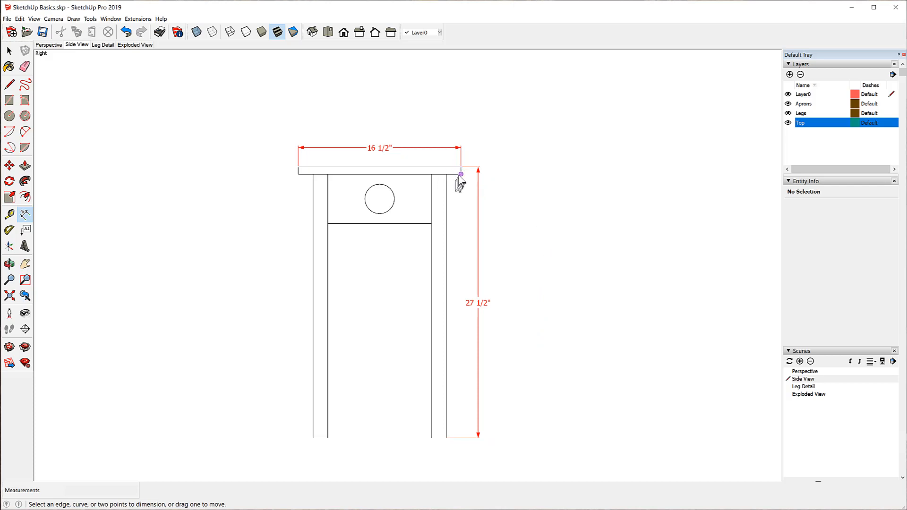
Dimension the tabletop's horizontal overhang past the left leg, placing the dimension below the top beside the leg.
left_click(298, 174)
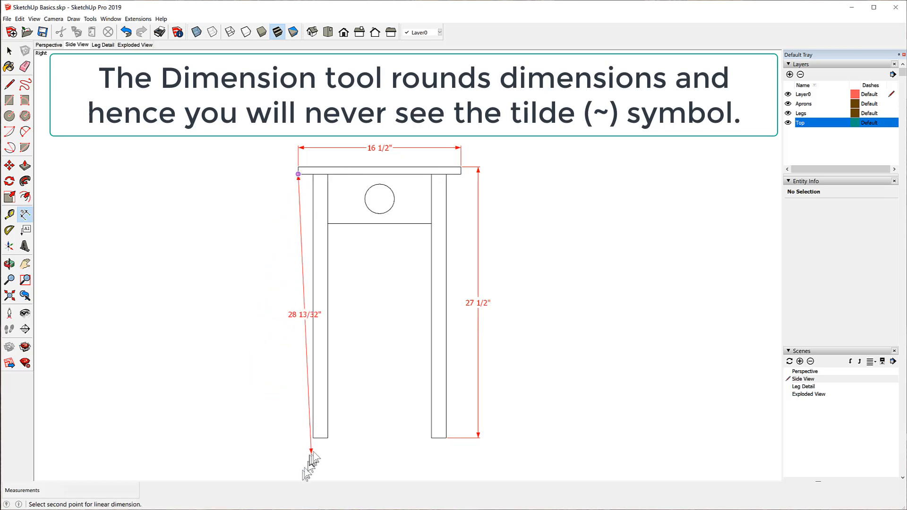
left_click(313, 438)
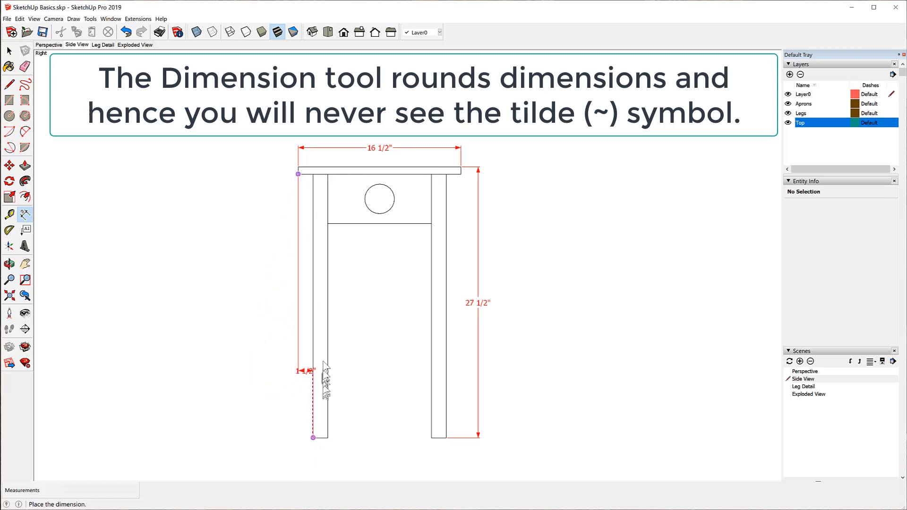
left_click(305, 254)
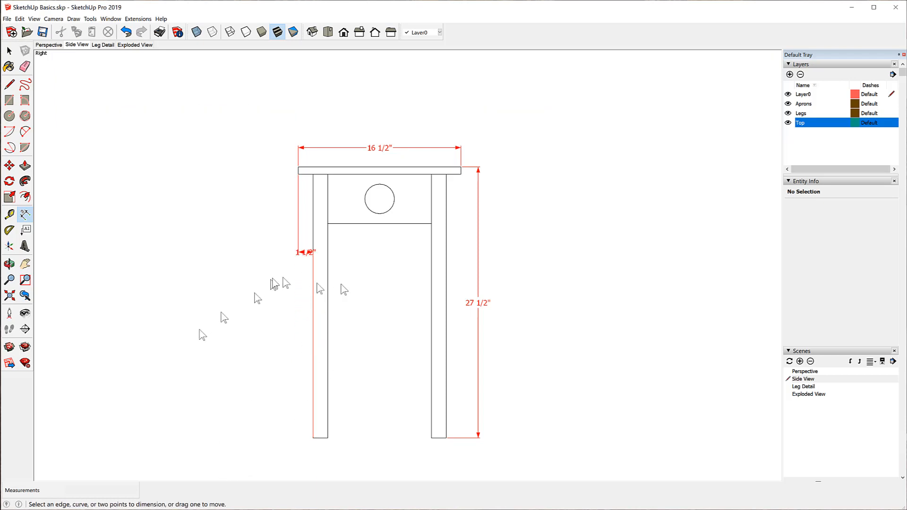
Set the overhang dimension's text position to Outside Start.
left_click(298, 253)
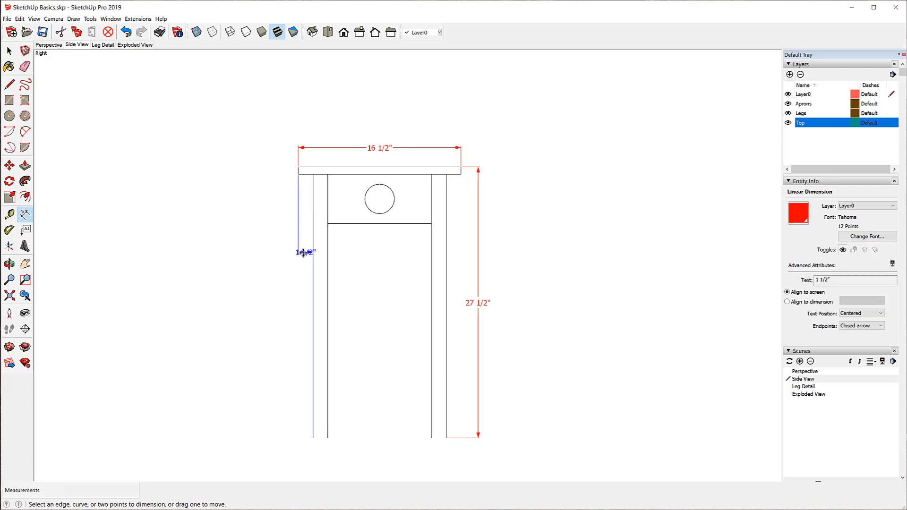
right_click(304, 254)
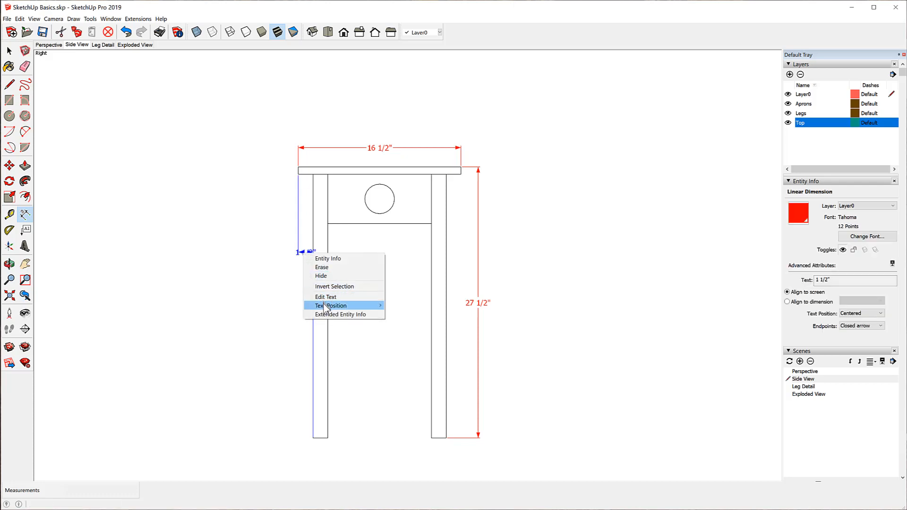
mouse_move(325, 307)
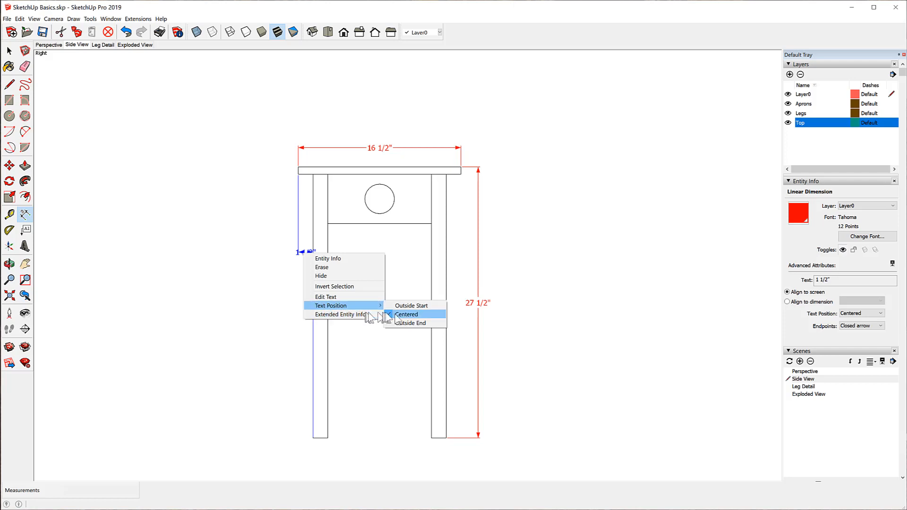
left_click(405, 307)
key("Escape")
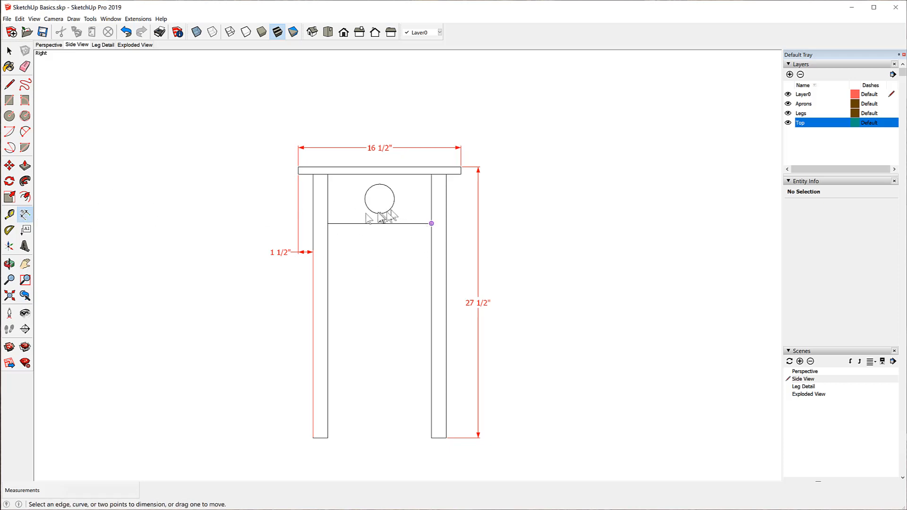
Attach a leader text label reading Short Apron to the apron's lower edge, with the text outside the left leg.
left_click(26, 231)
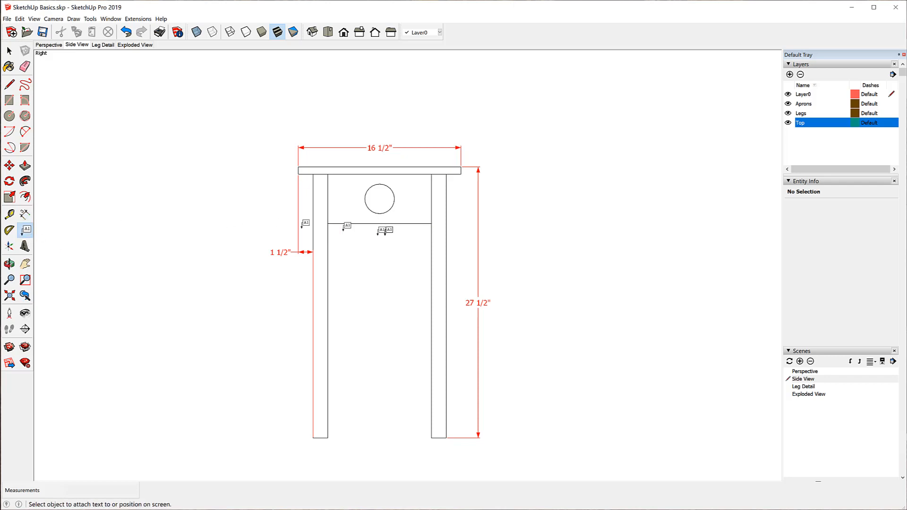
left_click(376, 213)
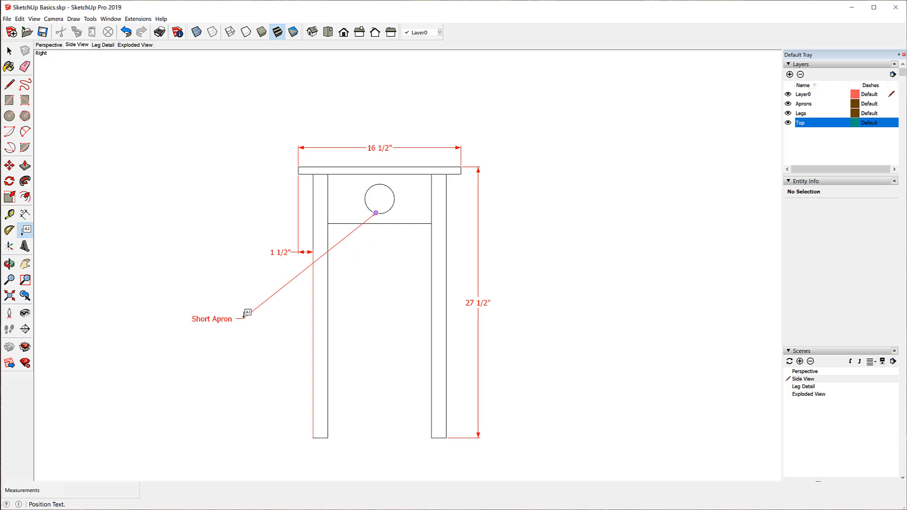
key("Escape")
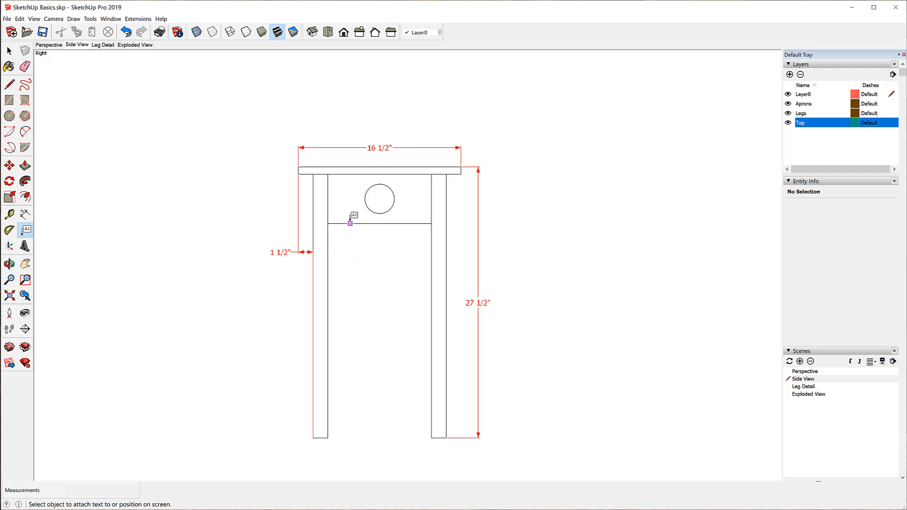
left_click(350, 222)
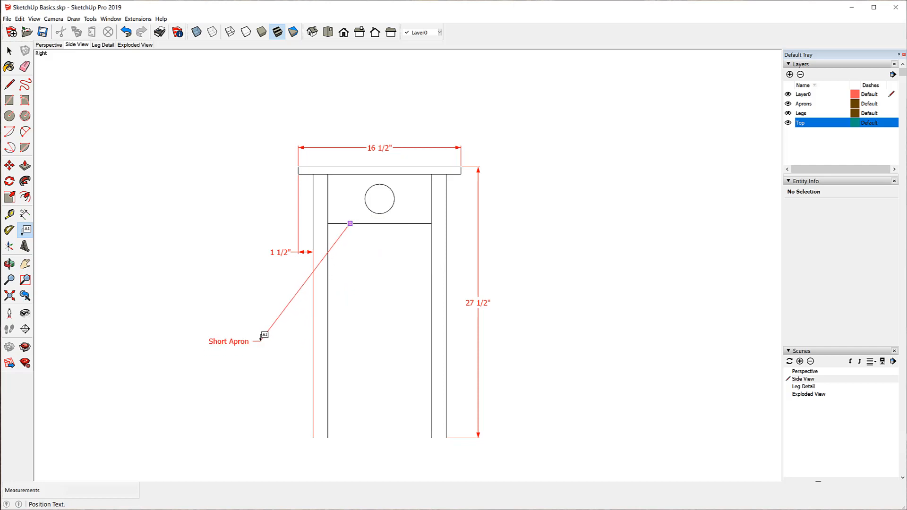
left_click(261, 338)
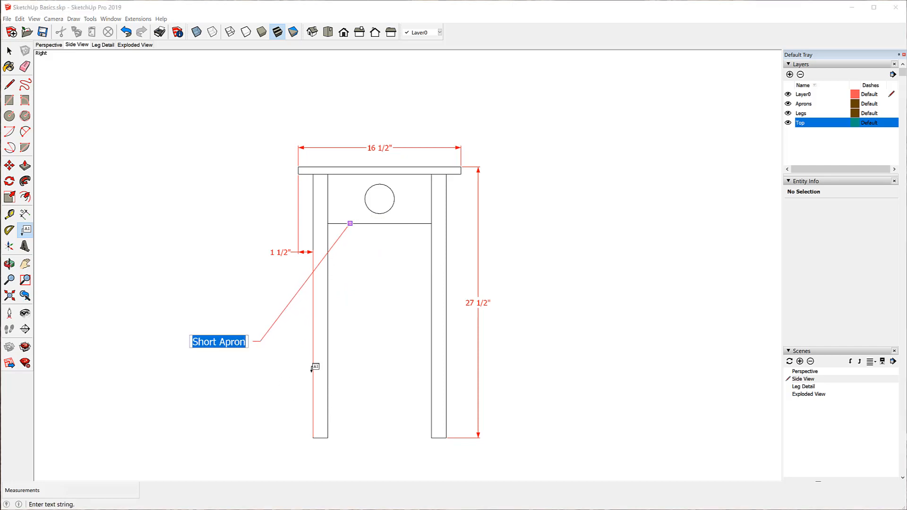
left_click(279, 373)
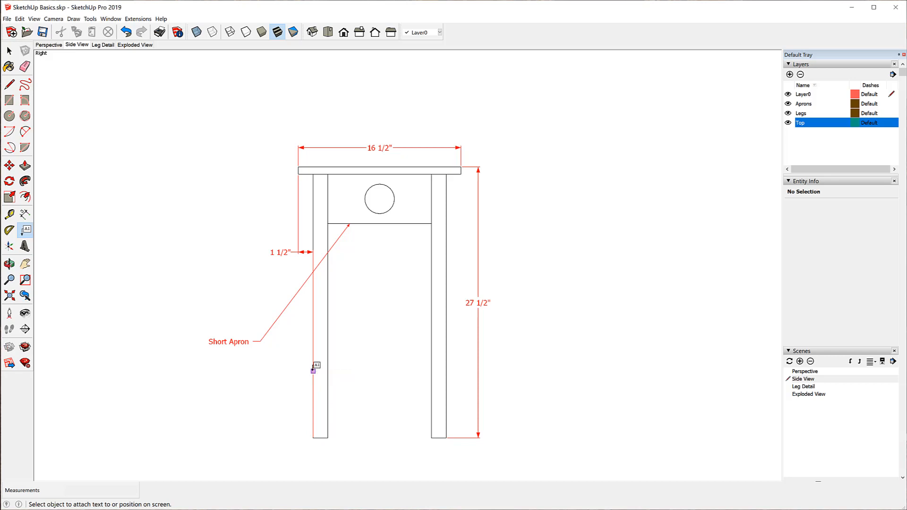
Add leader text labels reading Leg on the left leg's outer edge and Top on the tabletop's upper edge.
left_click(313, 371)
left_click(278, 398)
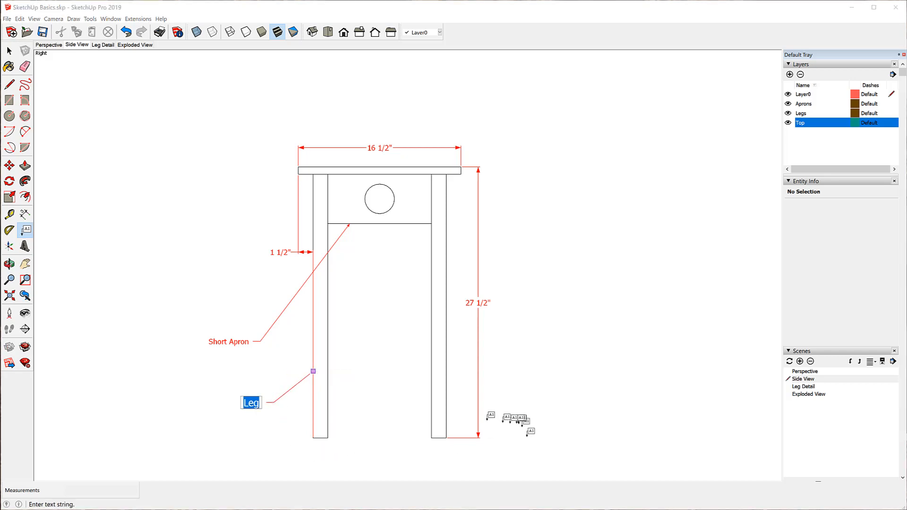
left_click(411, 369)
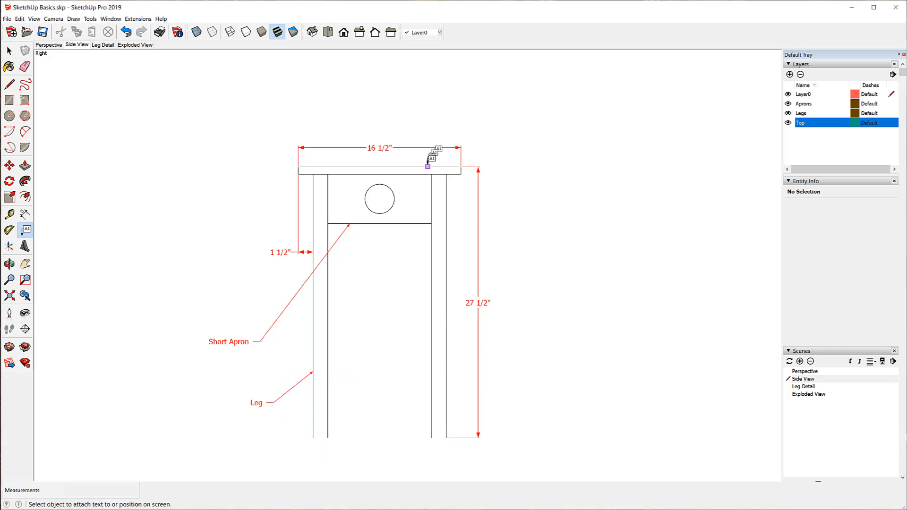
left_click(427, 166)
left_click(474, 118)
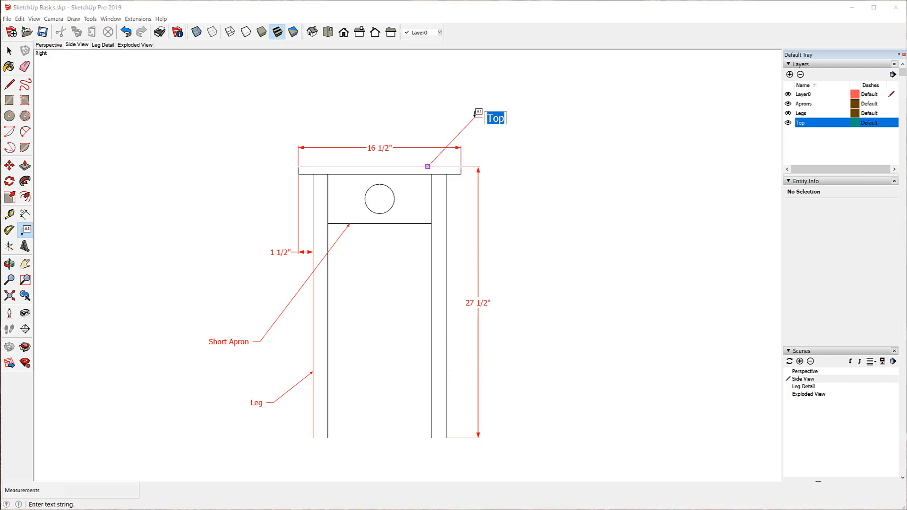
left_click(528, 162)
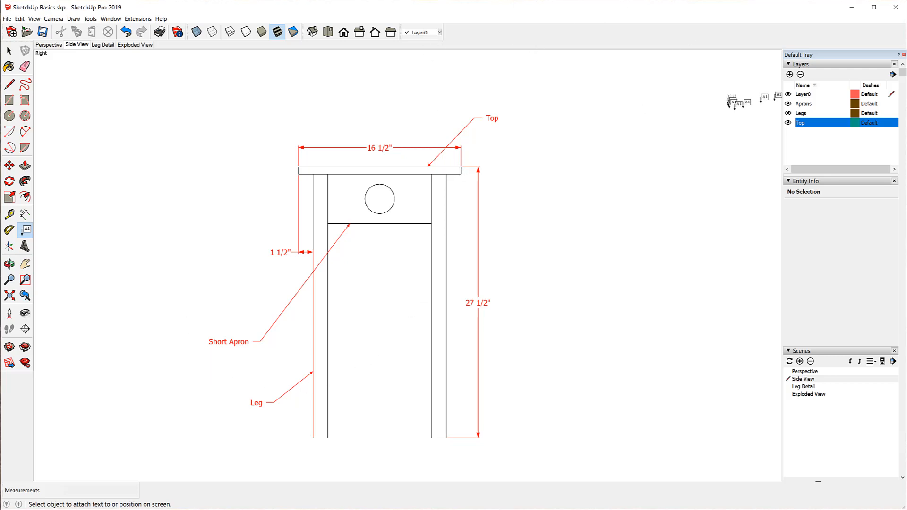
Add a new layer named Z-Side View.
left_click(790, 74)
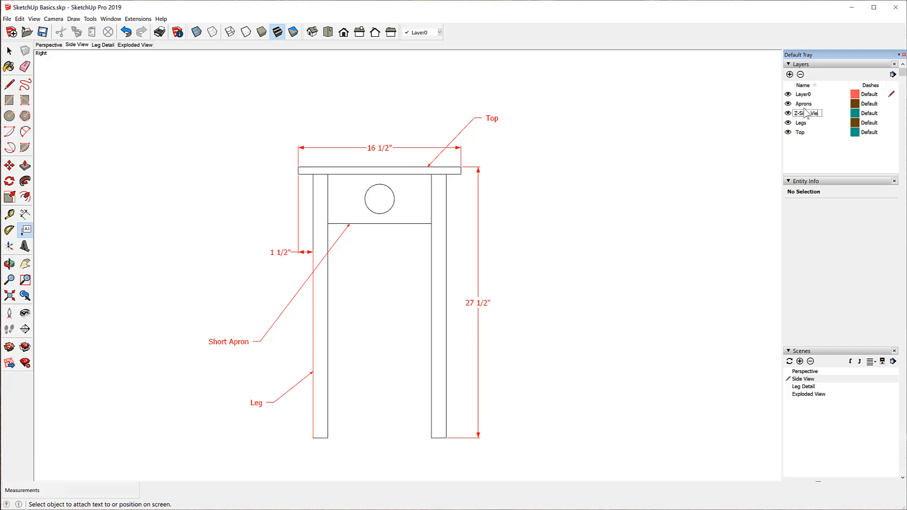
key("Return")
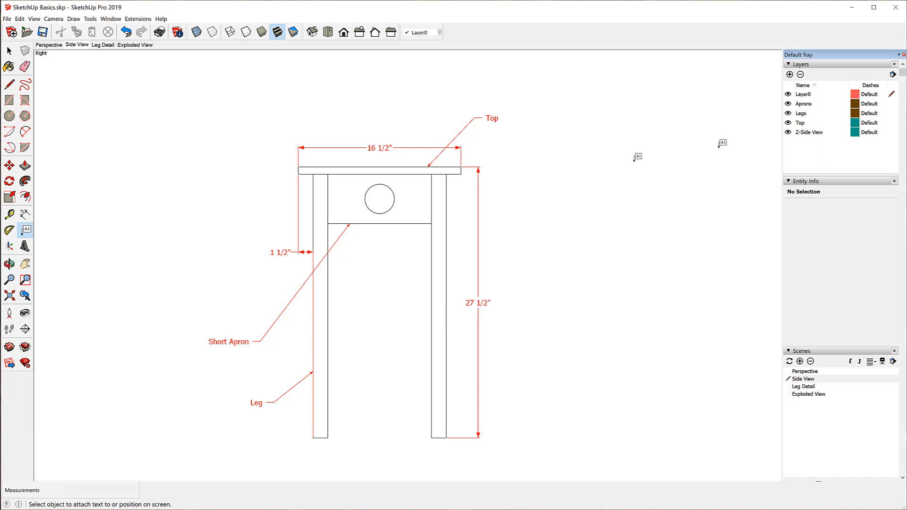
Assign all the side view's dimensions and leader labels to the Z-Side View layer, then check the tabletop width dimension's layer.
left_click(10, 51)
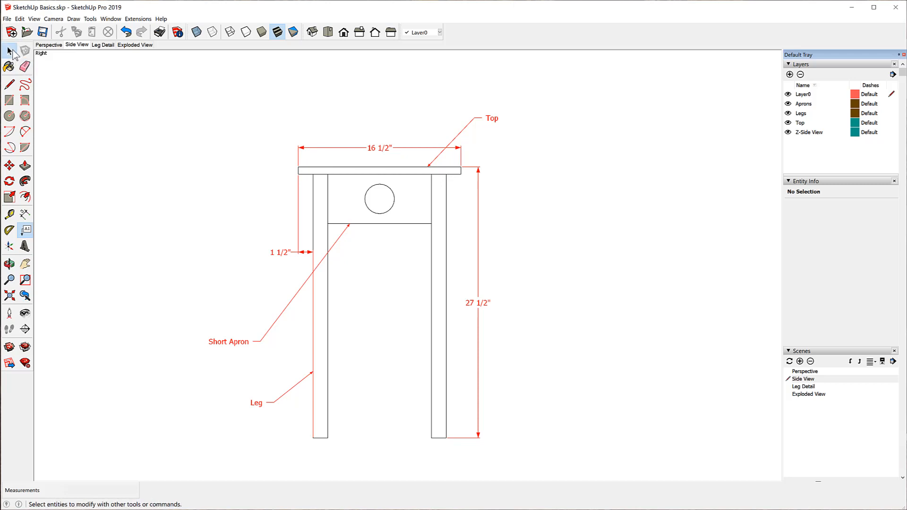
left_click(375, 149)
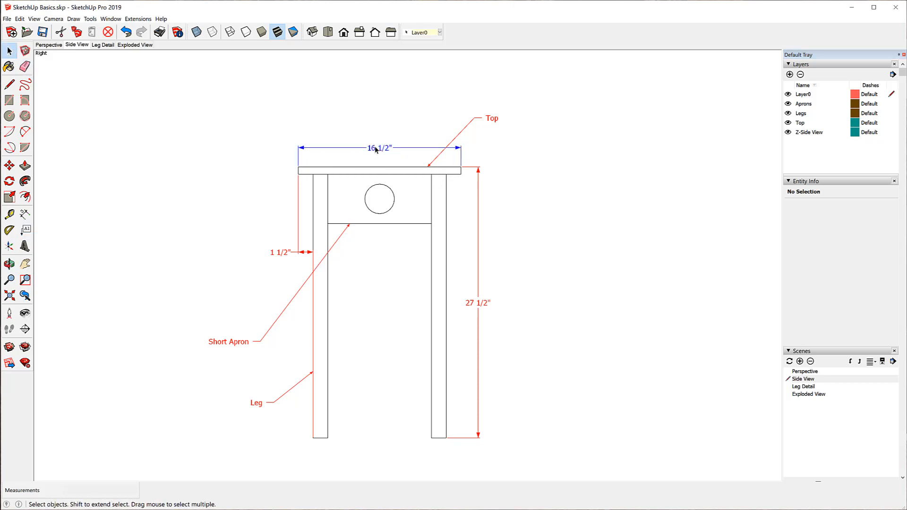
left_click(278, 256, "shift")
left_click(235, 342, "shift")
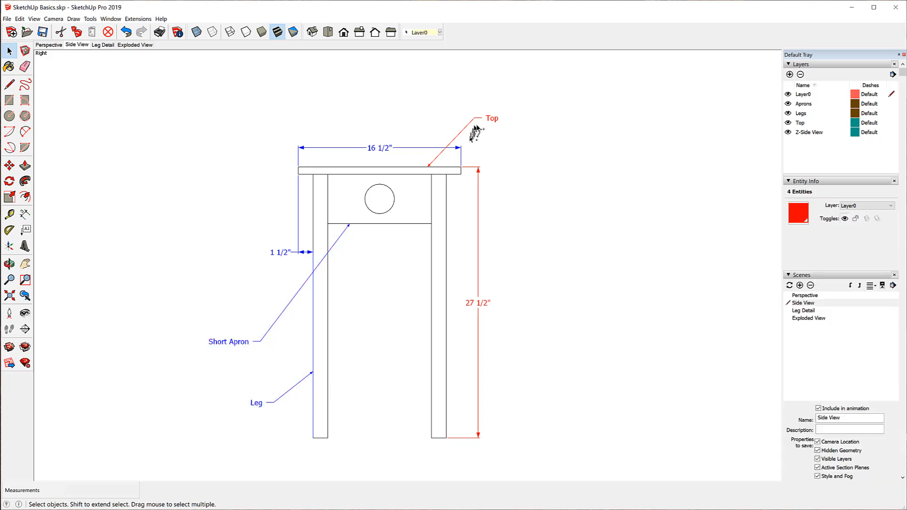
left_click(492, 122, "shift")
left_click(480, 297, "shift")
left_click(487, 307, "shift")
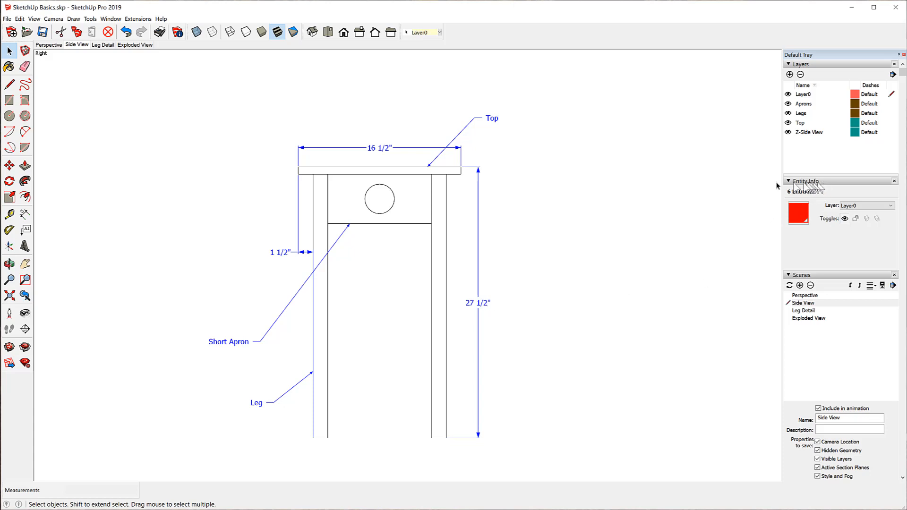
left_click(890, 207)
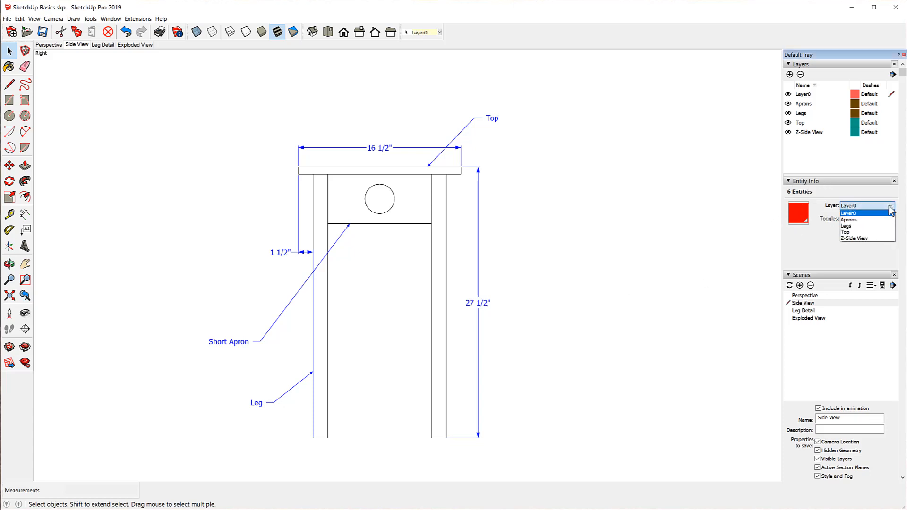
left_click(851, 238)
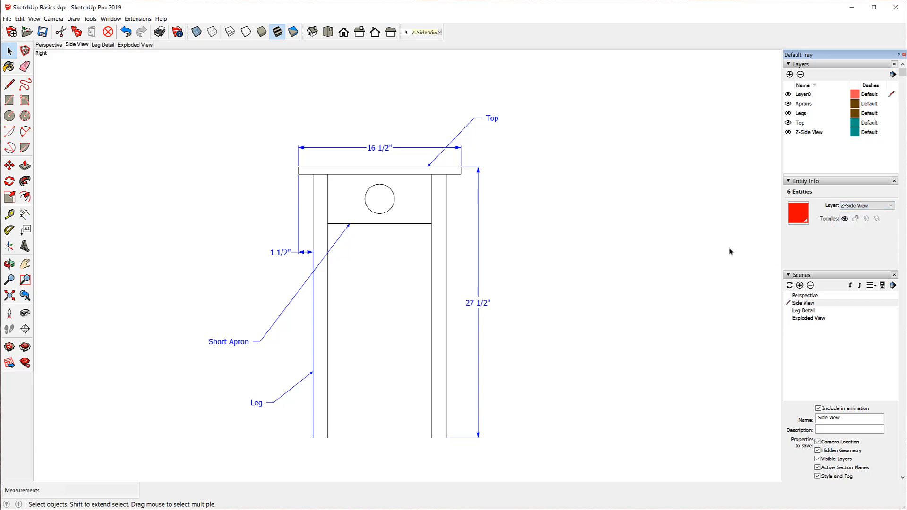
left_click(672, 215)
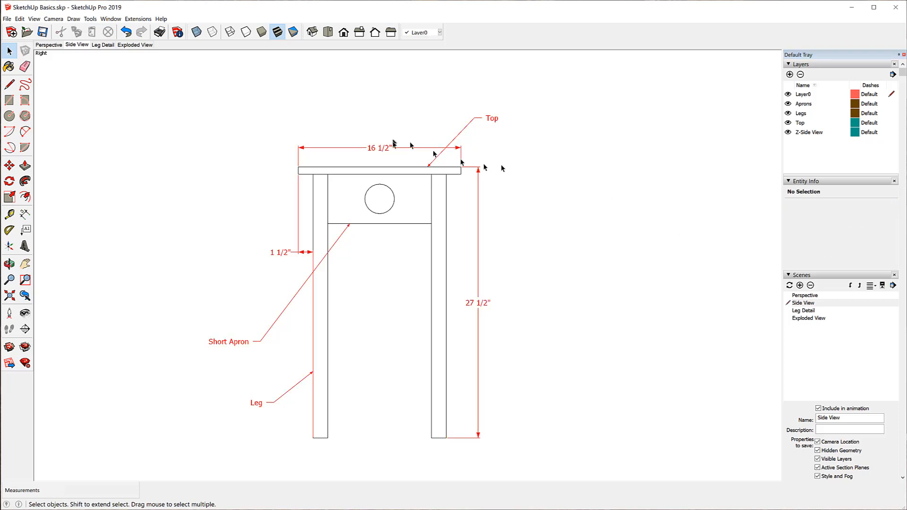
left_click(381, 150)
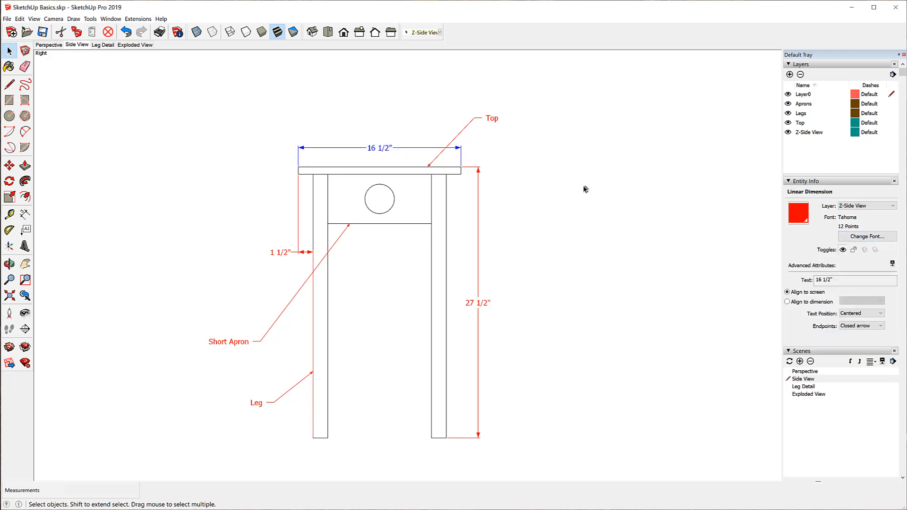
left_click(614, 156)
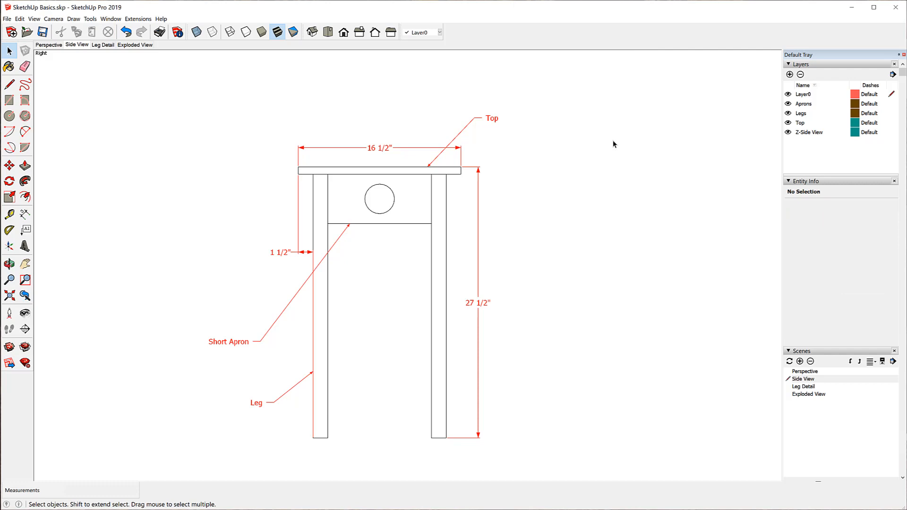
Update the Side View scene with the annotated table filling the view, saving the style changes as a new style.
left_click(13, 303)
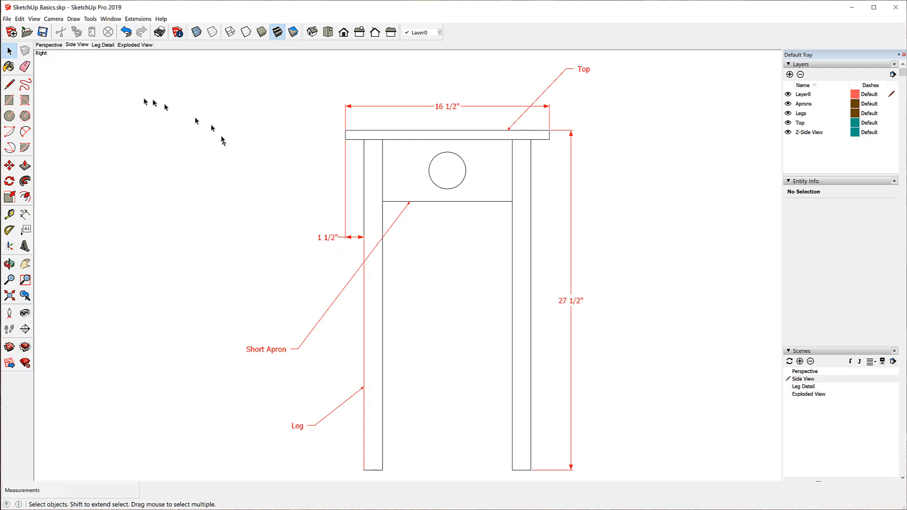
right_click(73, 47)
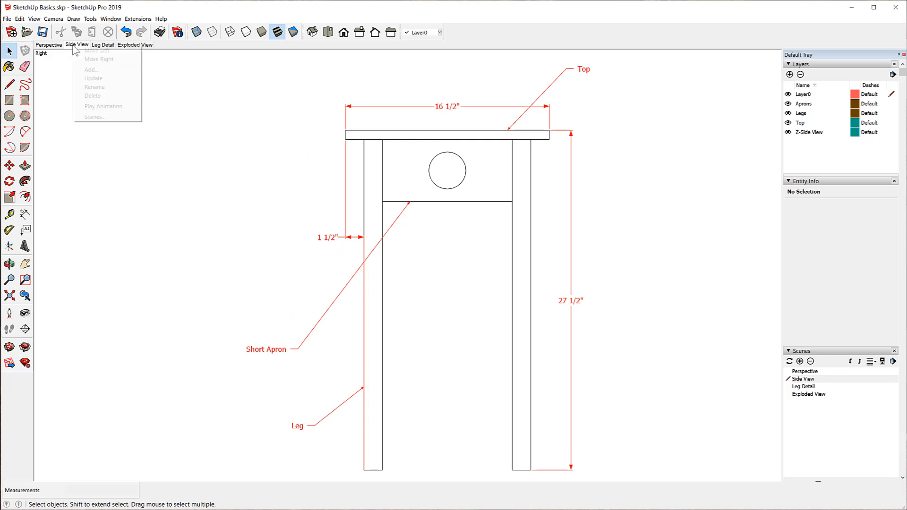
left_click(92, 78)
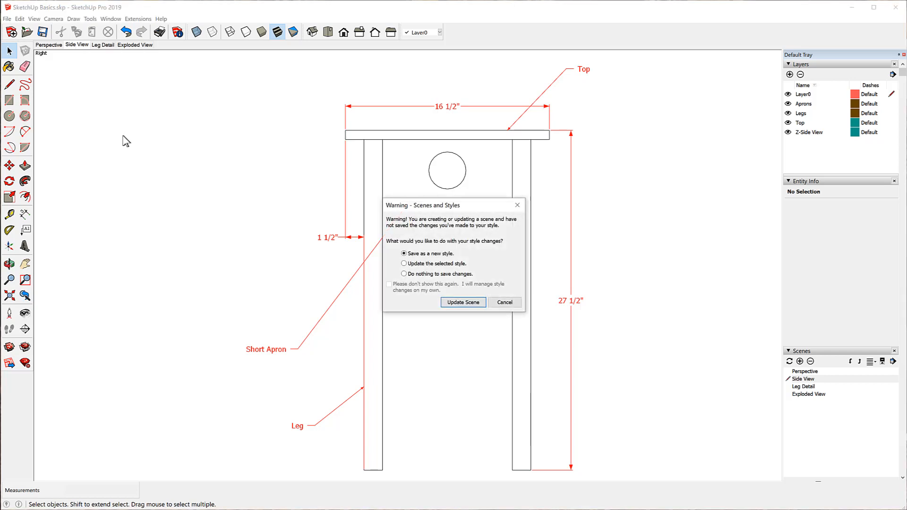
left_click(462, 303)
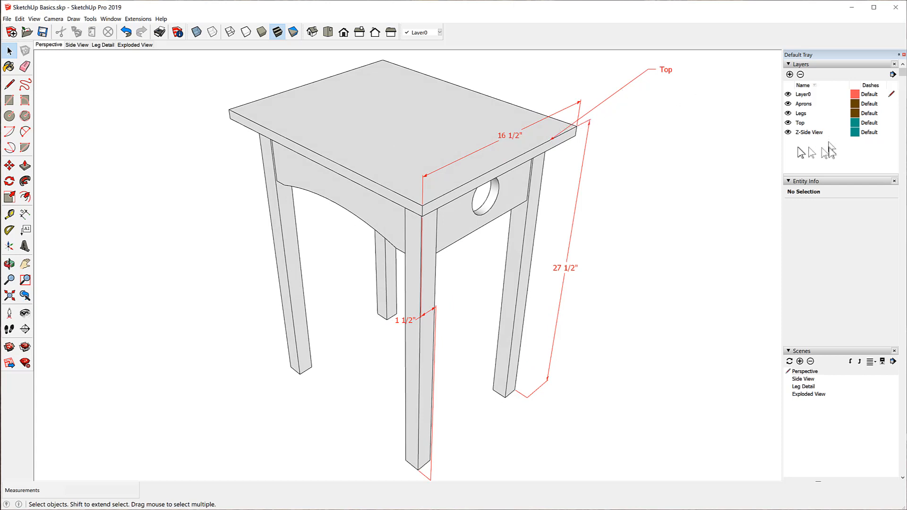
Hide the Z-Side View layer in the Perspective scene and update that scene.
left_click(788, 133)
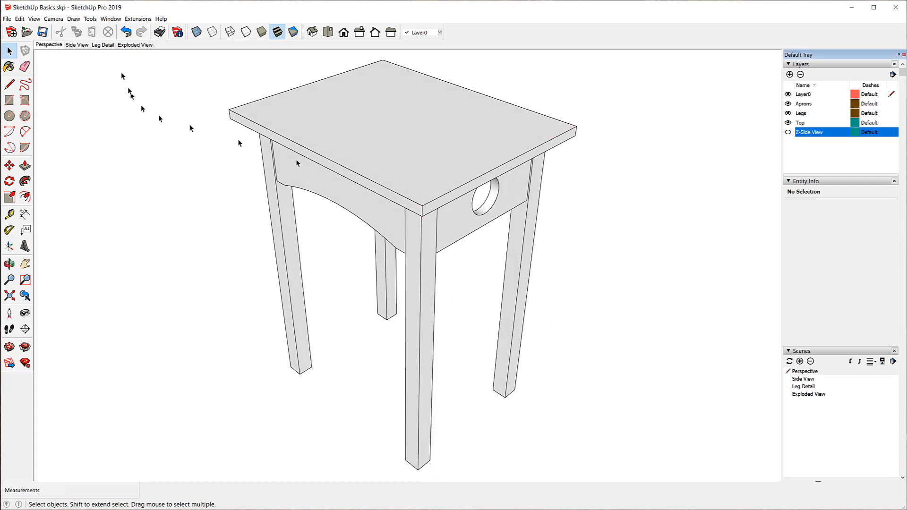
right_click(51, 46)
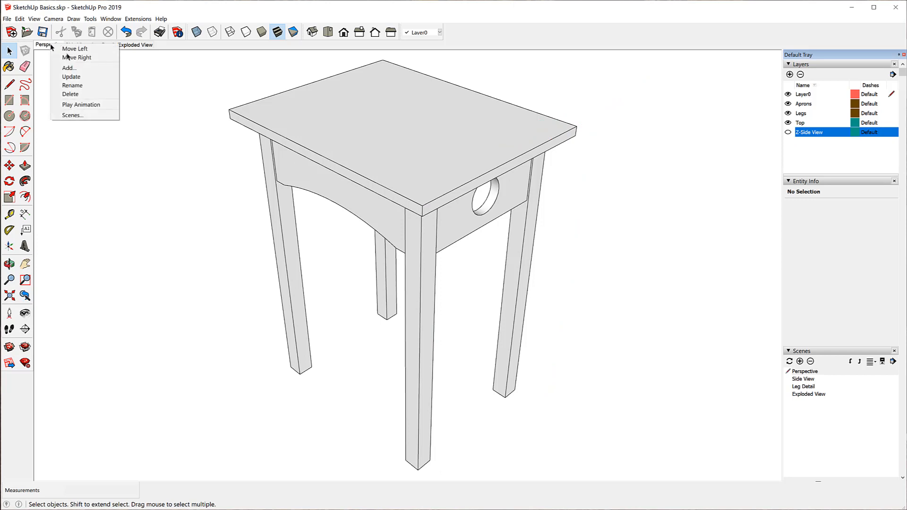
left_click(75, 77)
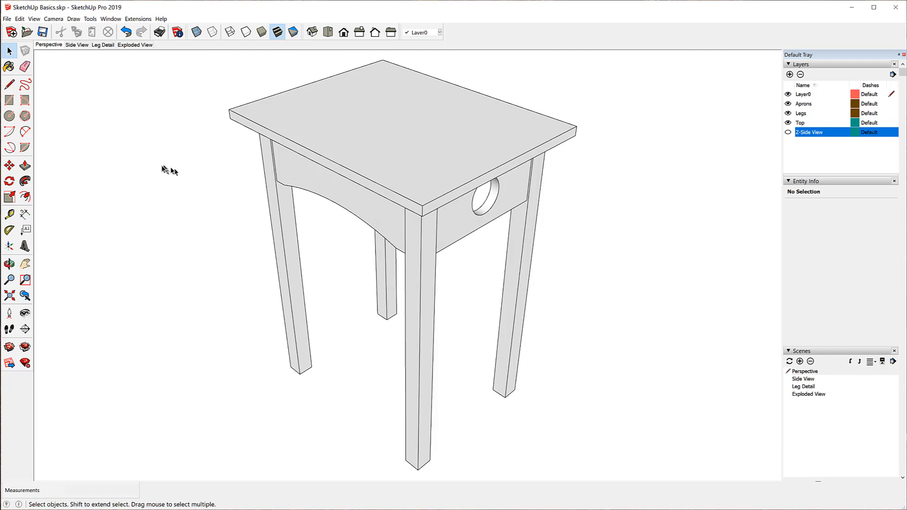
Switch between the Side View and Perspective scenes to check in which one the annotations are shown.
left_click(77, 45)
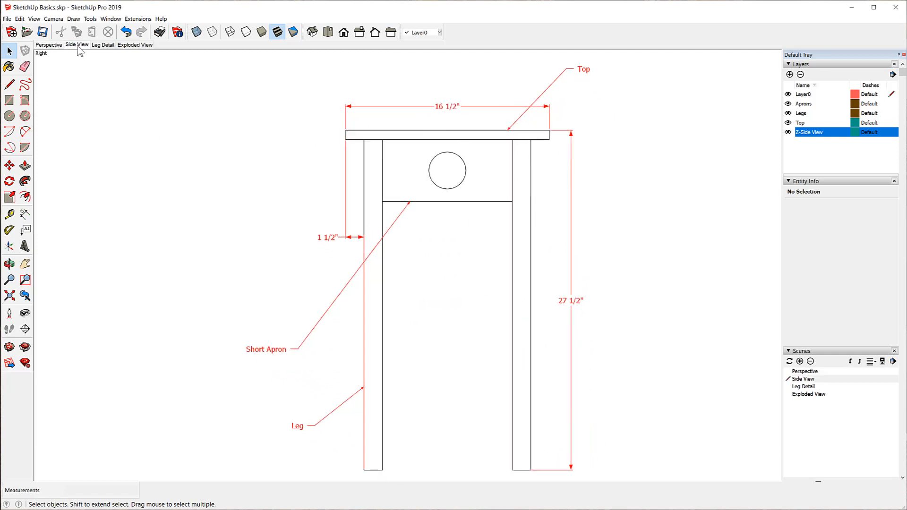
left_click(53, 46)
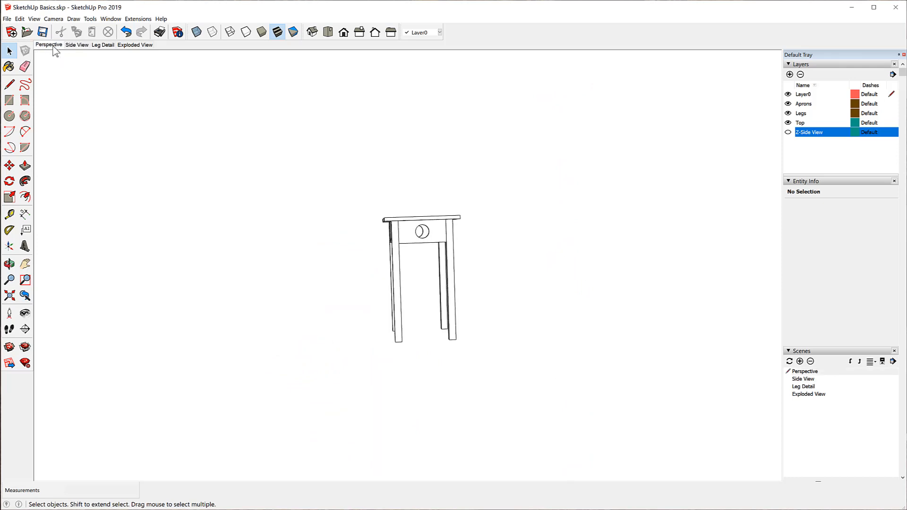
left_click(80, 45)
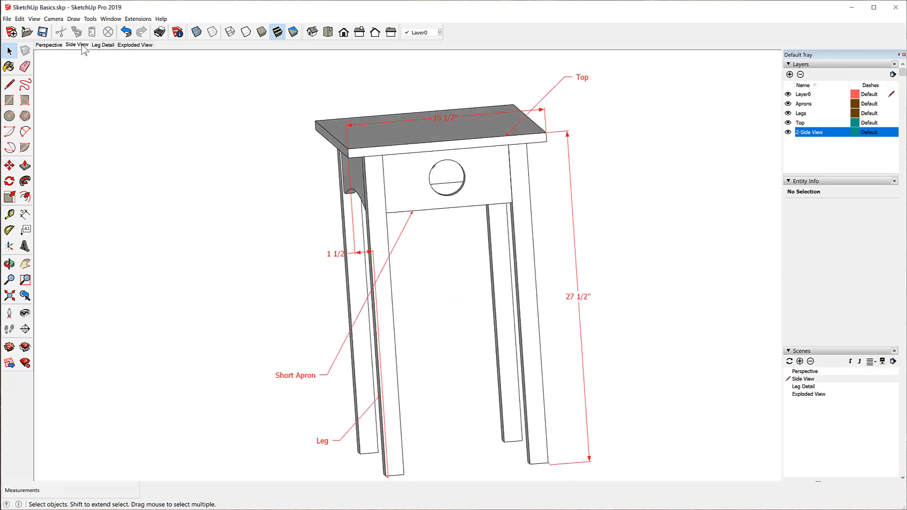
Hide the Aprons, Legs and Z-Side View layers in the Leg Detail scene, and add a new layer named Z-Leg Detail.
left_click(104, 46)
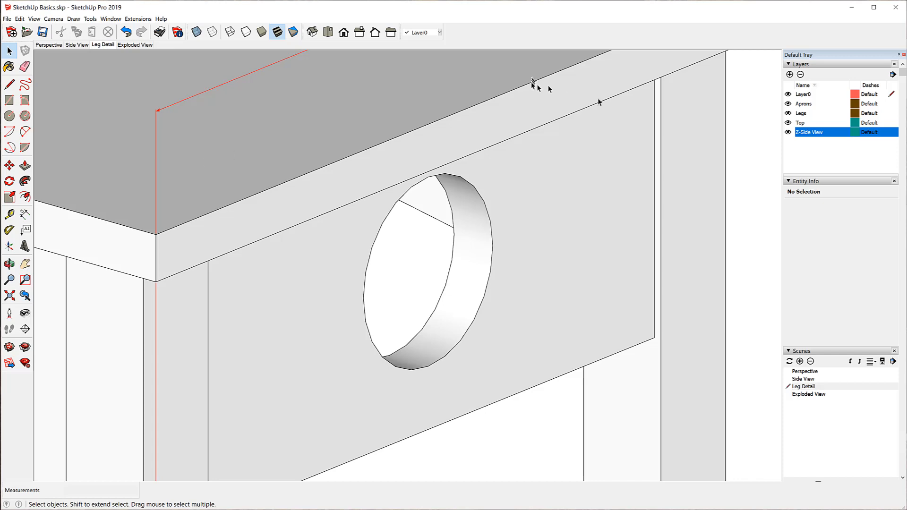
left_click(788, 104)
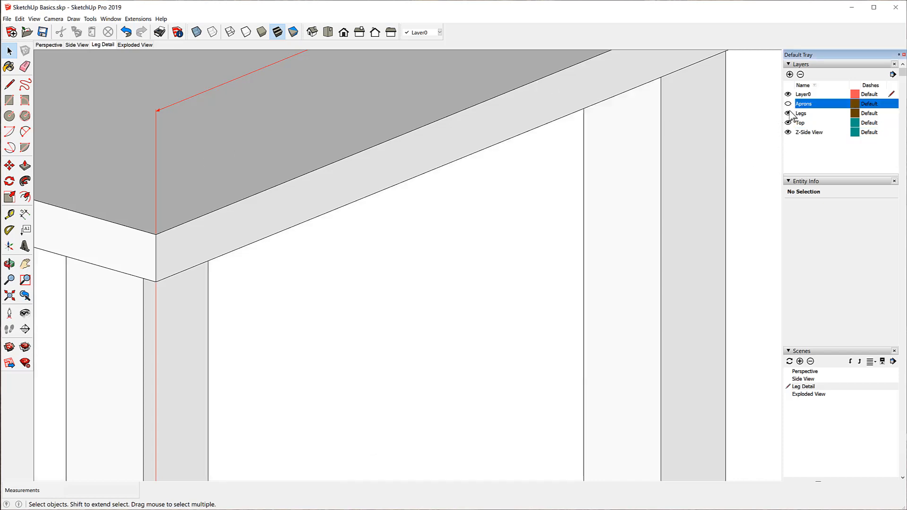
left_click(789, 113)
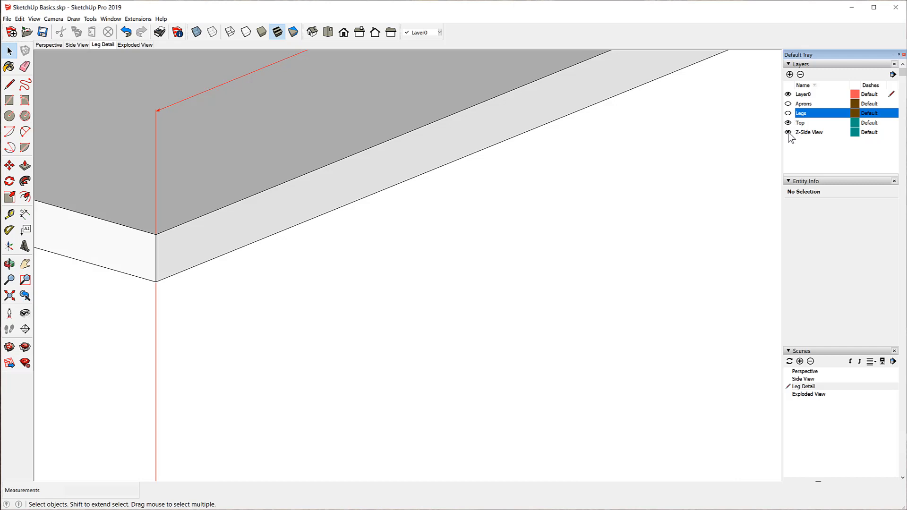
left_click(788, 133)
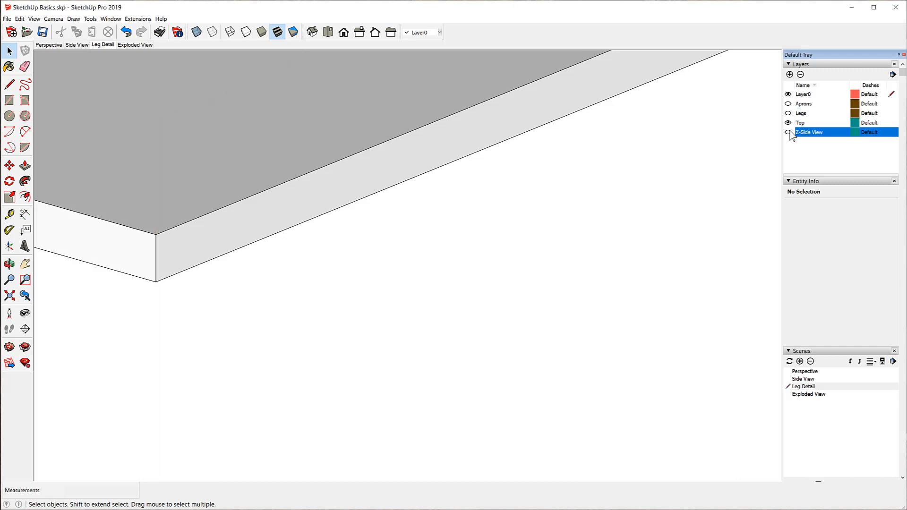
left_click(789, 75)
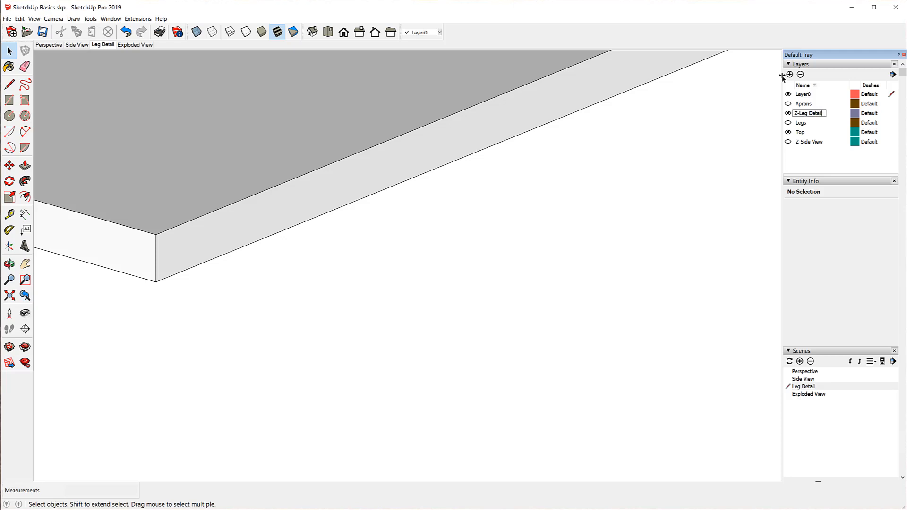
key("Return")
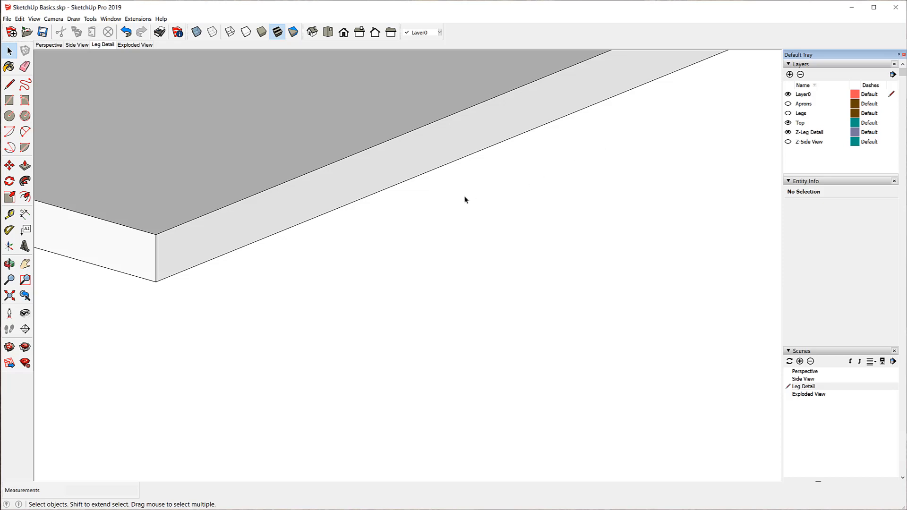
Isolate the four legs by hiding the Top layer and showing the Legs layer, and turn off the model axes.
scroll(464, 199, "down", 10)
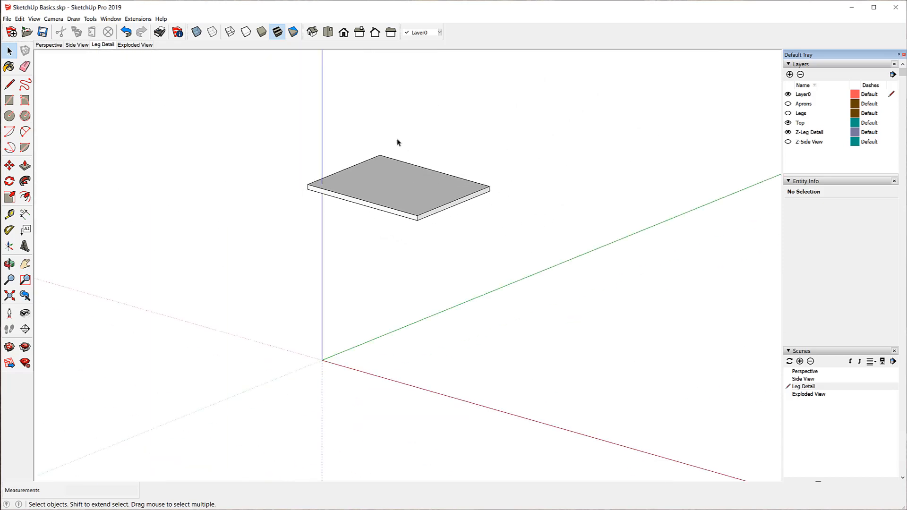
left_click(788, 122)
left_click(789, 114)
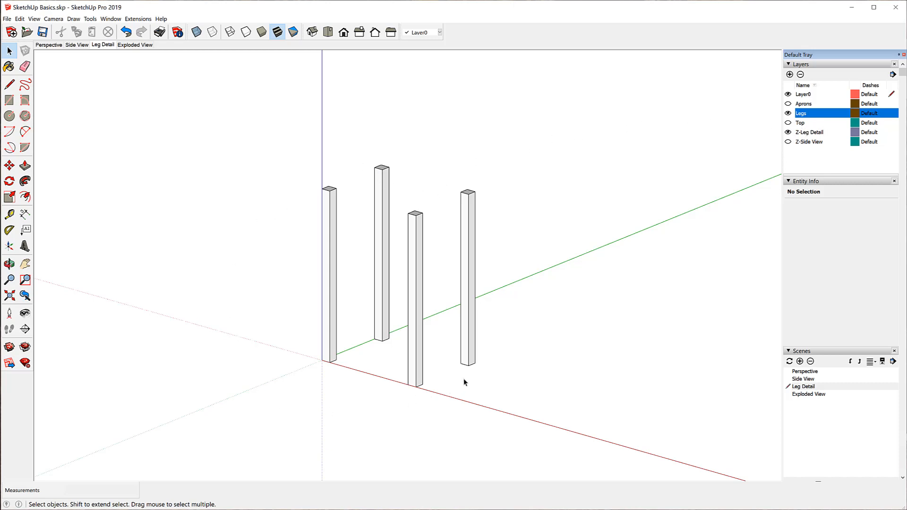
left_click(34, 19)
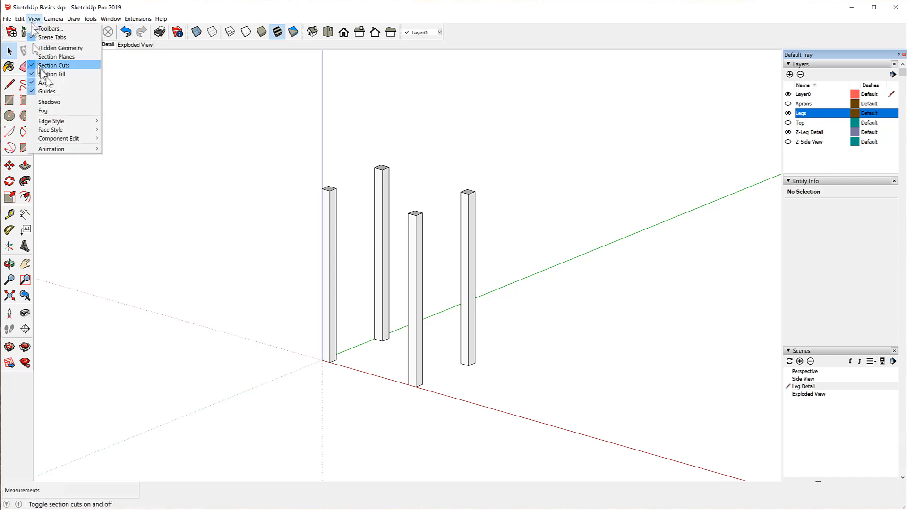
left_click(48, 84)
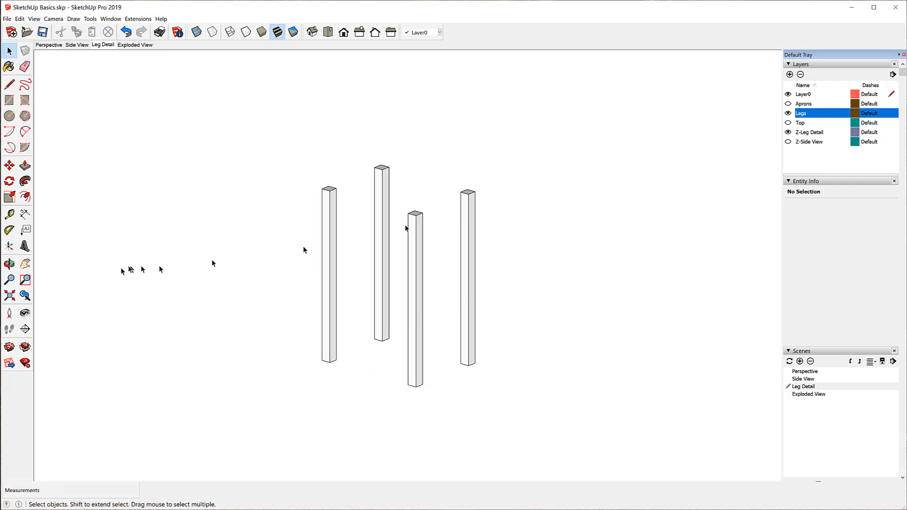
Dimension the back edge of the rear leg's top face, placing the dimension outside the leg.
left_click(24, 214)
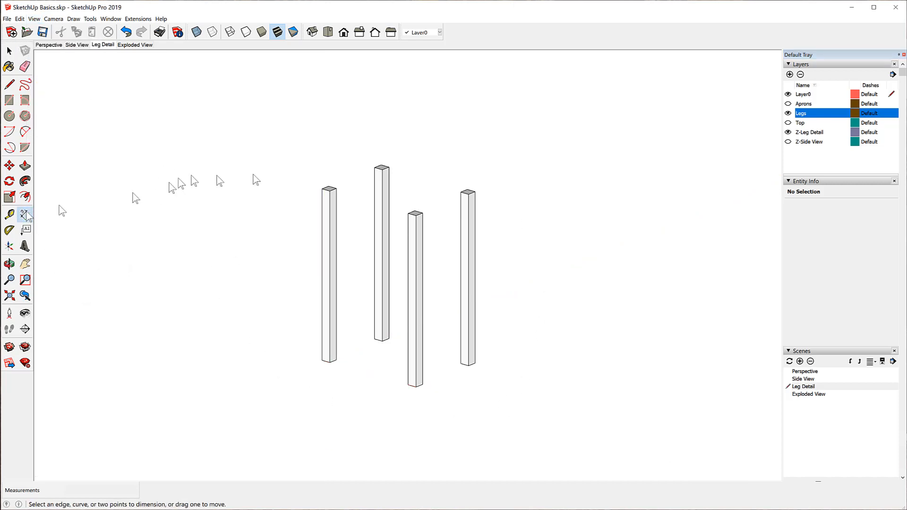
scroll(354, 172, "up", 3)
scroll(428, 195, "up", 3)
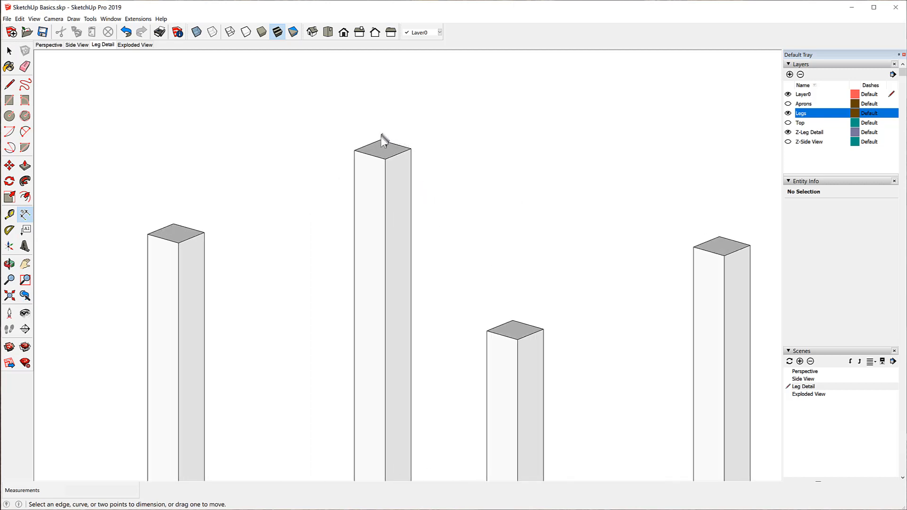
left_click(380, 140)
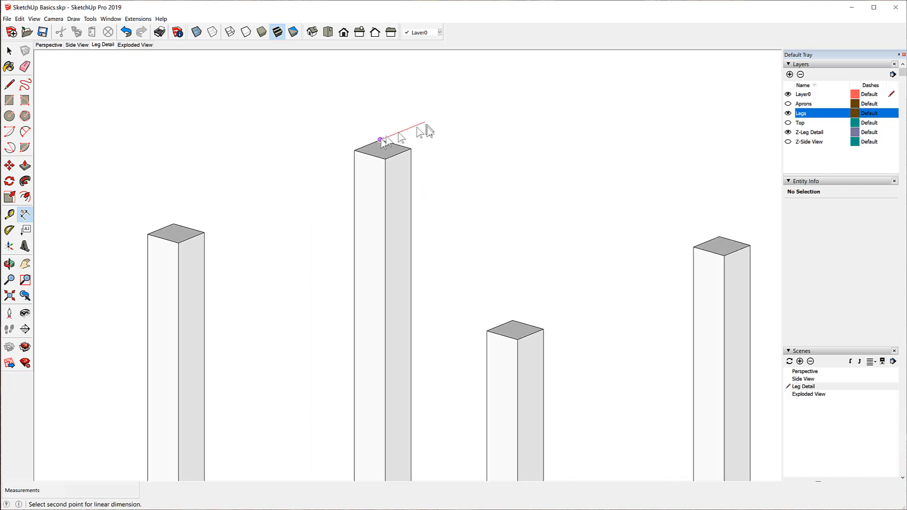
left_click(411, 148)
left_click(461, 124)
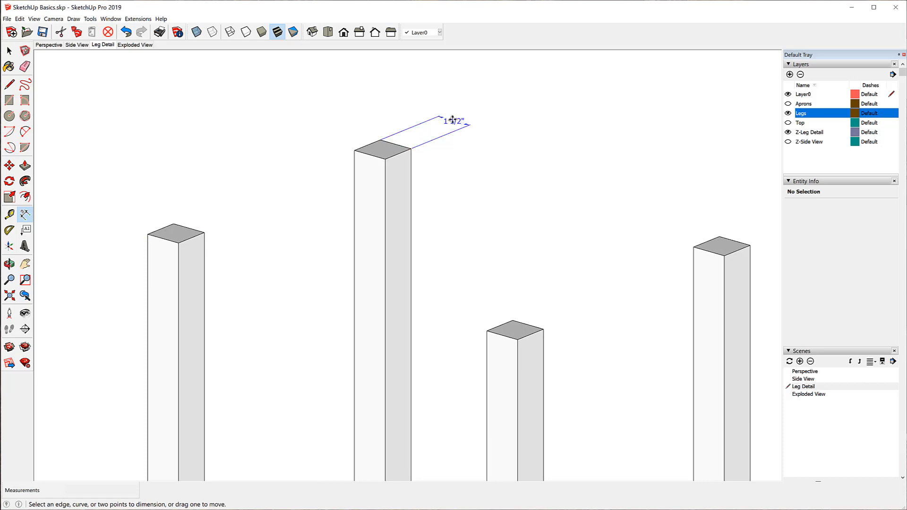
Set the text position of the leg's top-edge dimension to Outside Start.
right_click(453, 121)
mouse_move(510, 173)
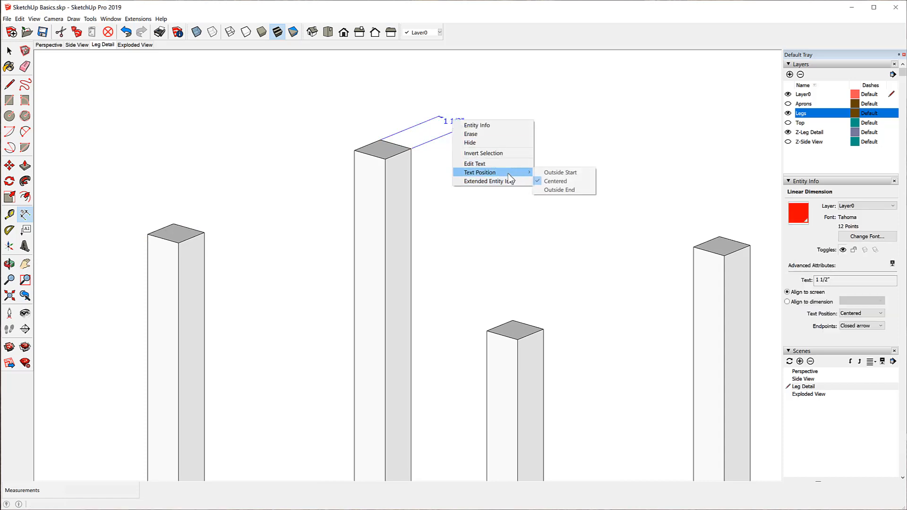
left_click(553, 173)
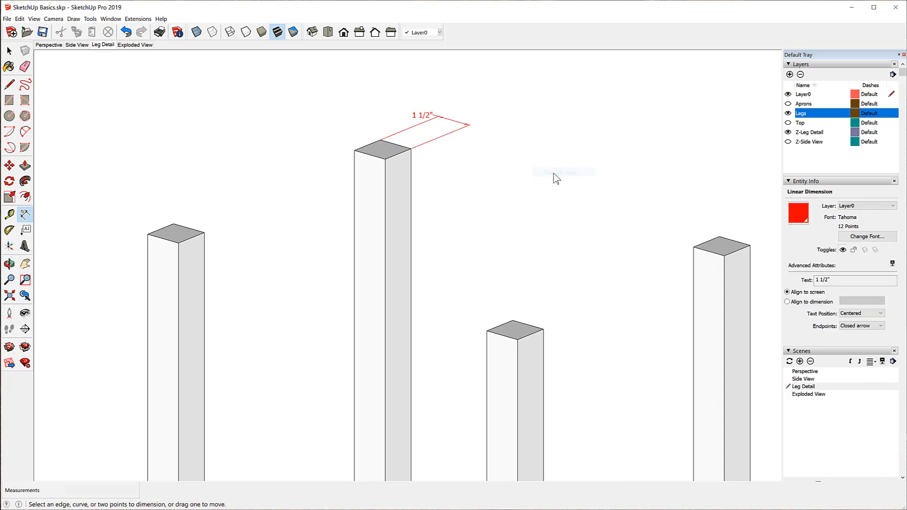
Dimension the left edge of the rear leg's top face, placed outside the leg, and set its text position to Outside Start.
scroll(537, 160, "down", 2)
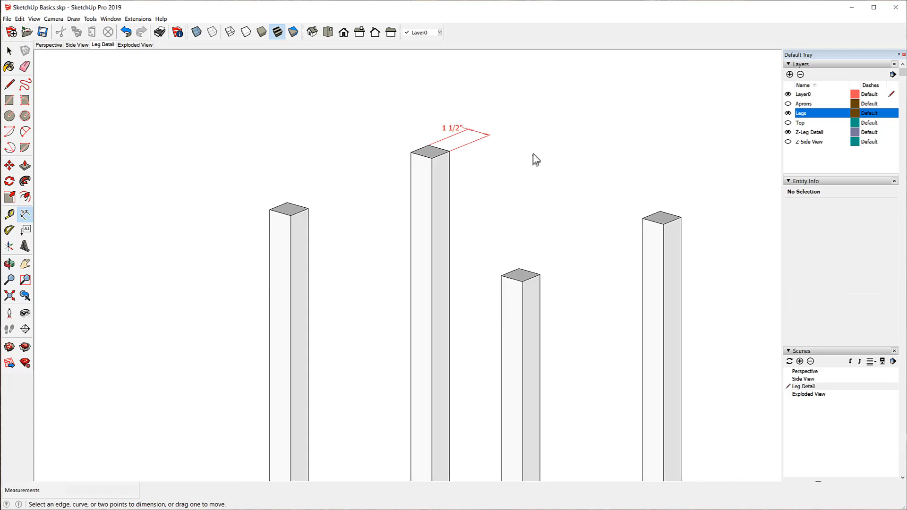
scroll(536, 160, "down", 2)
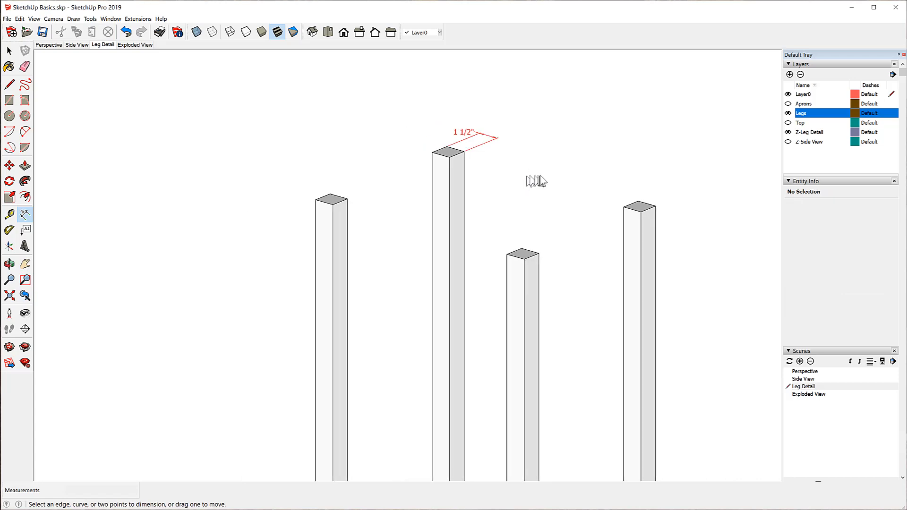
left_click(433, 152)
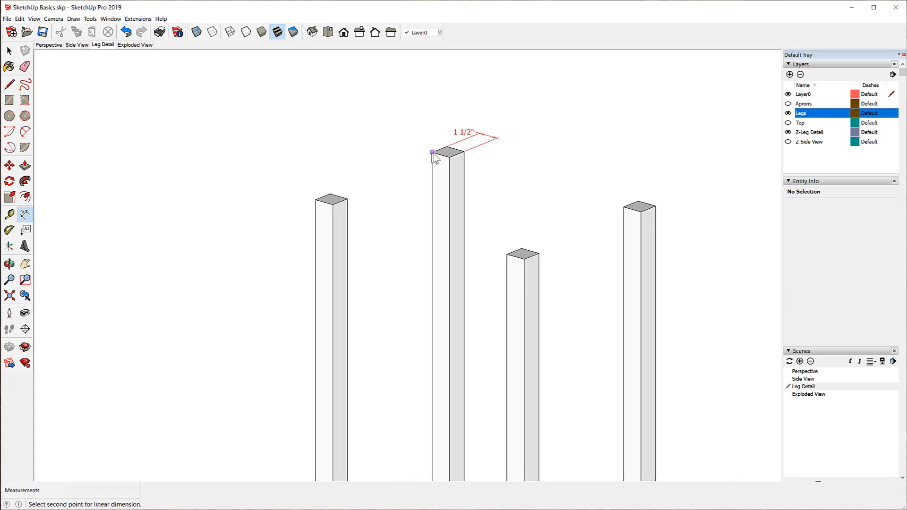
left_click(447, 146)
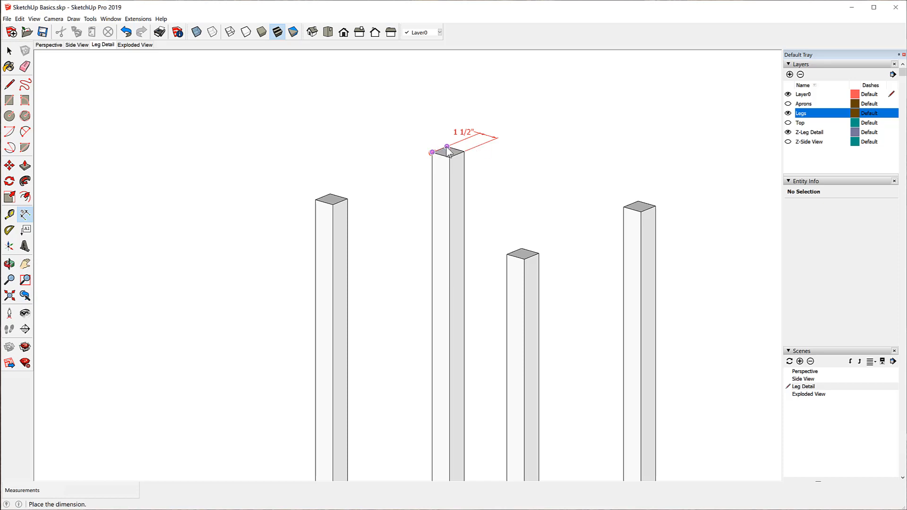
left_click(414, 142)
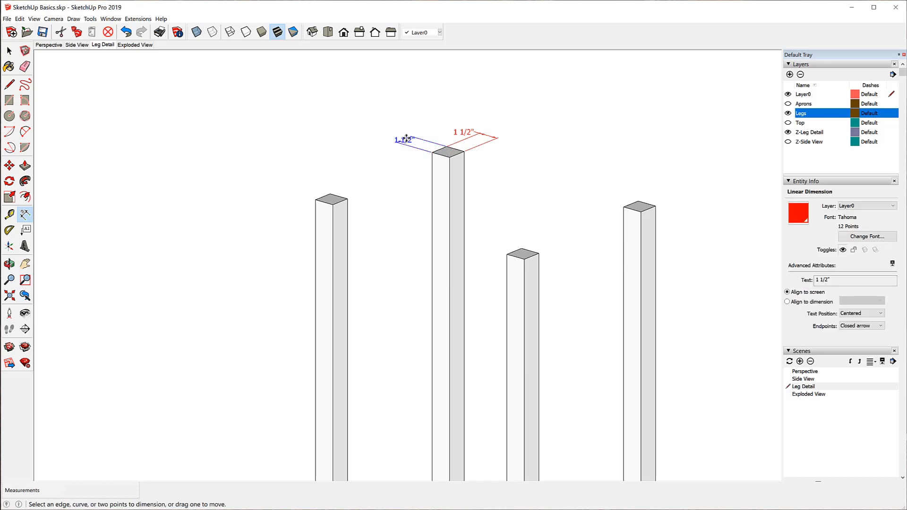
right_click(406, 138)
mouse_move(444, 192)
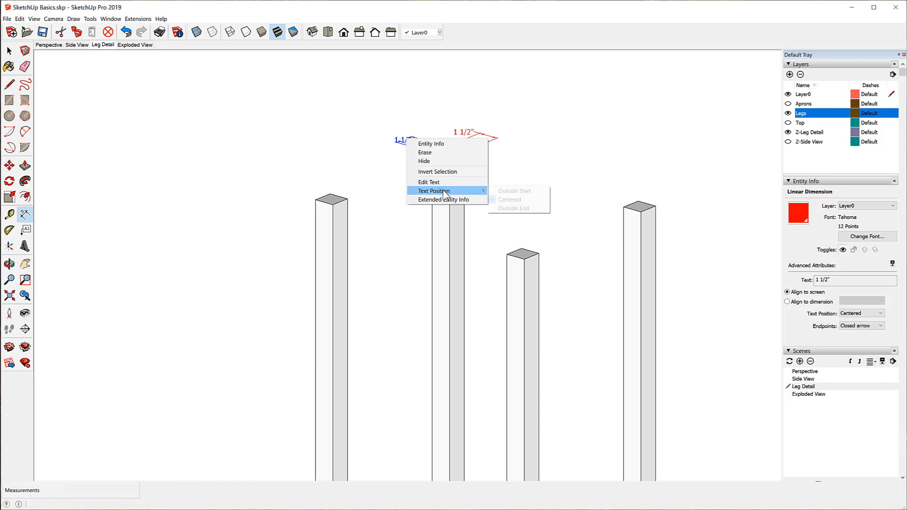
left_click(516, 191)
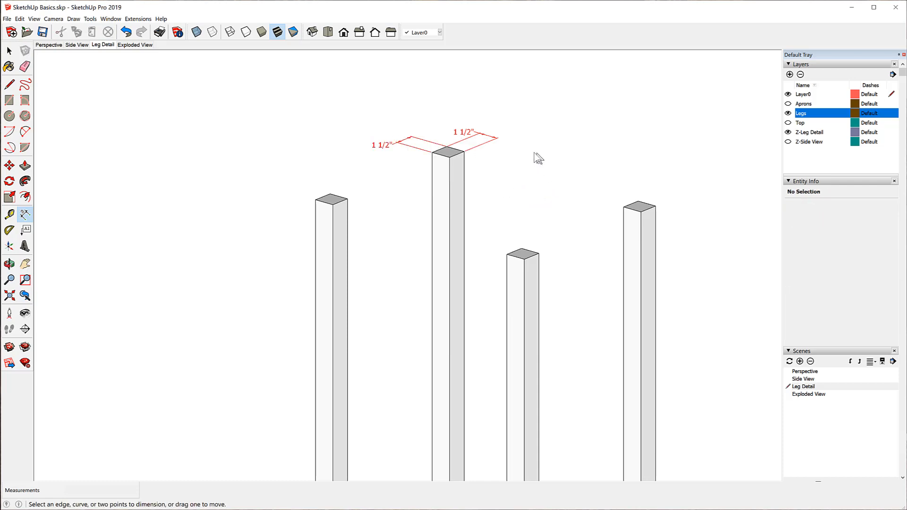
Dimension the full height of the left leg along its outer vertical edge, placing the dimension outside the leg.
scroll(492, 71, "down", 3)
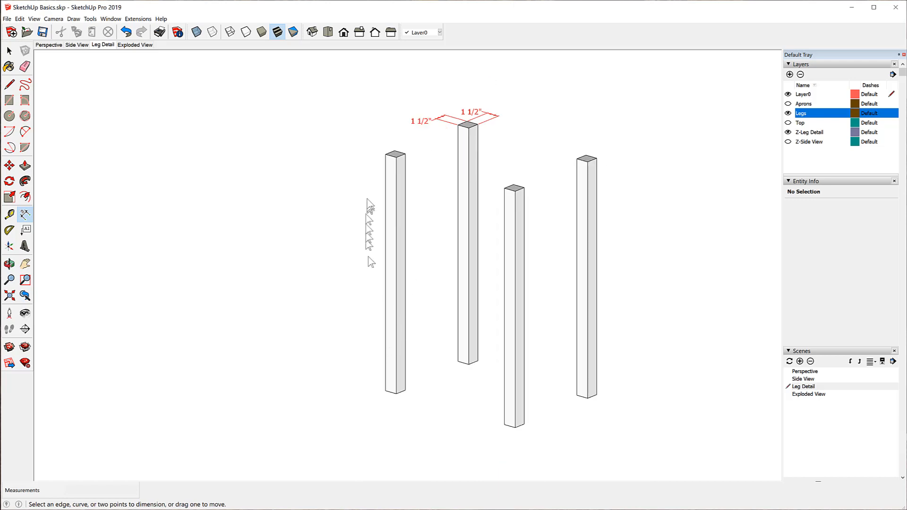
left_click(385, 154)
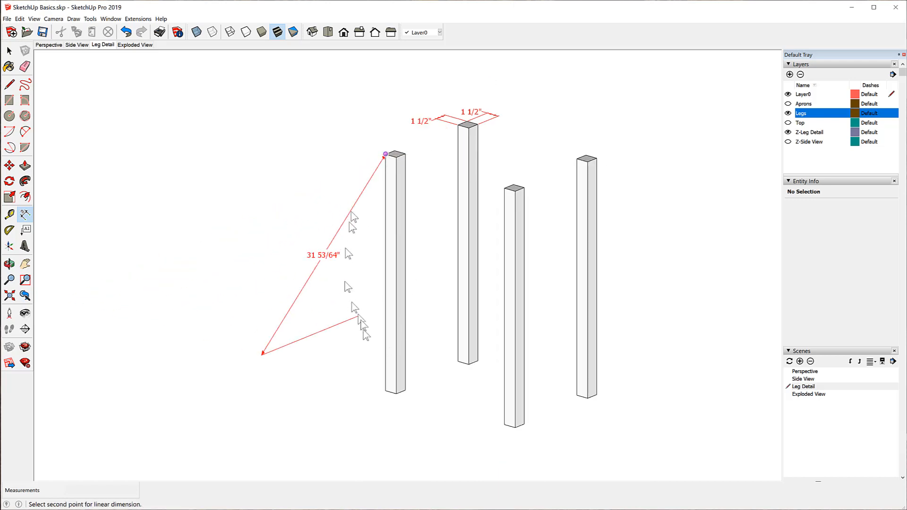
left_click(386, 391)
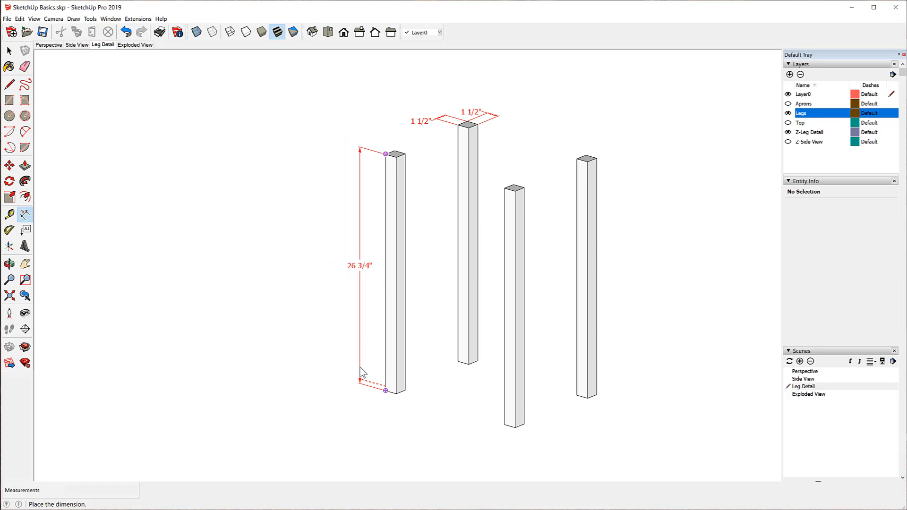
left_click(360, 367)
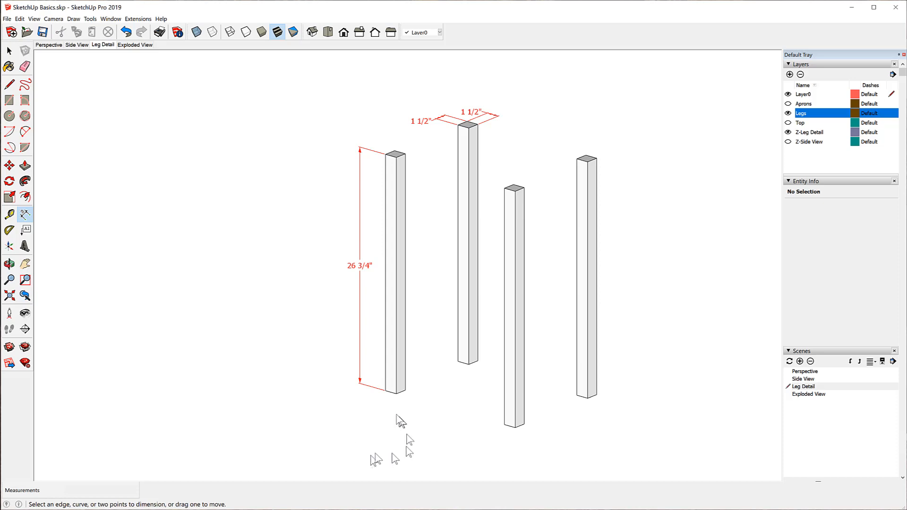
Dimension the overall leg spacing at floor level, from the left leg to the front leg and from the front leg to the right leg.
left_click(386, 392)
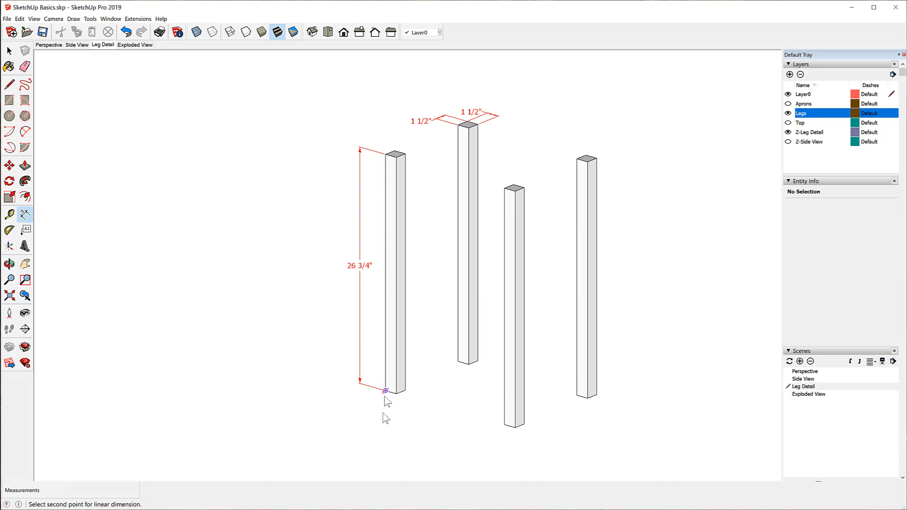
left_click(515, 427)
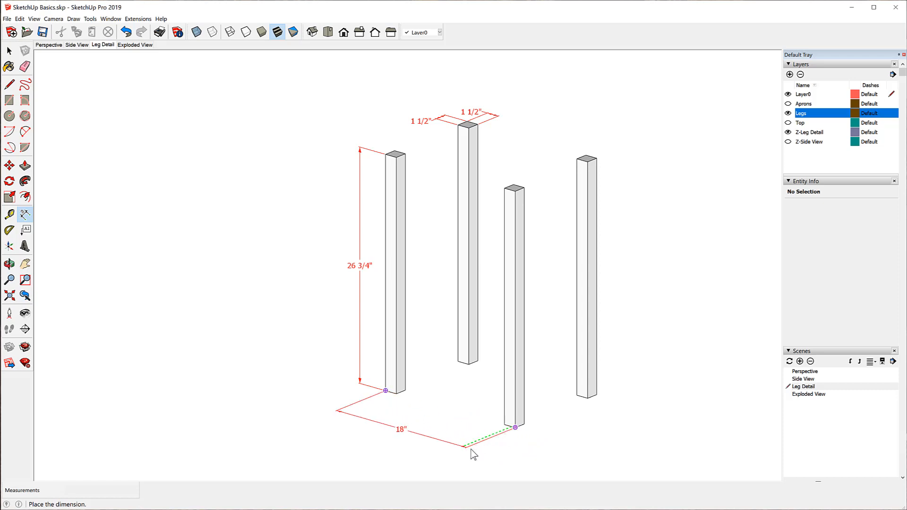
left_click(472, 452)
left_click(516, 428)
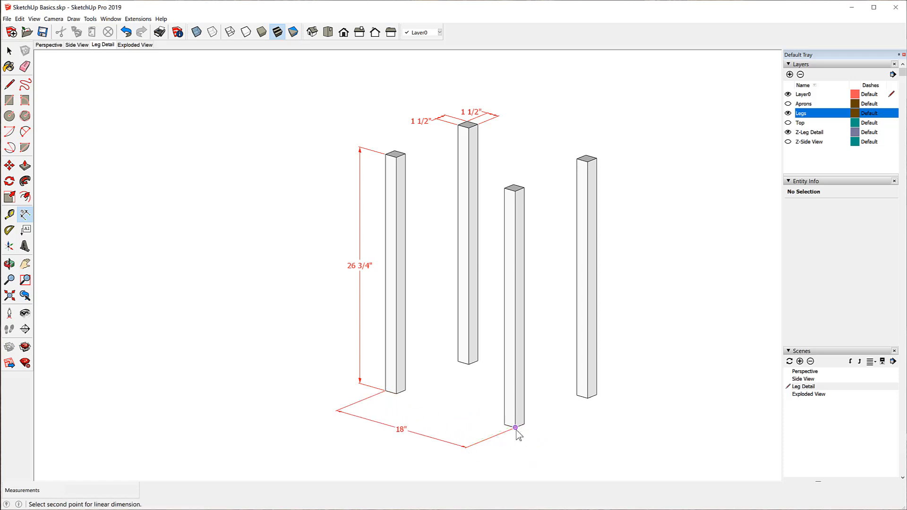
left_click(597, 395)
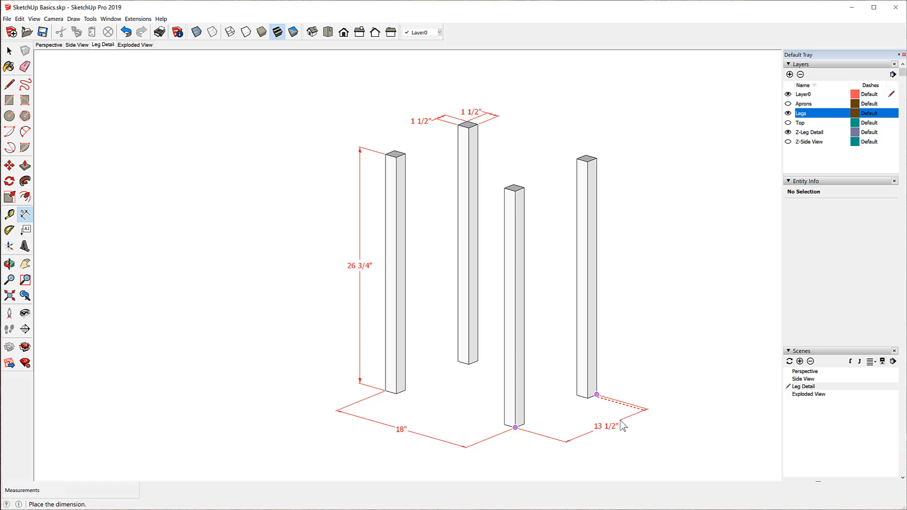
left_click(622, 425)
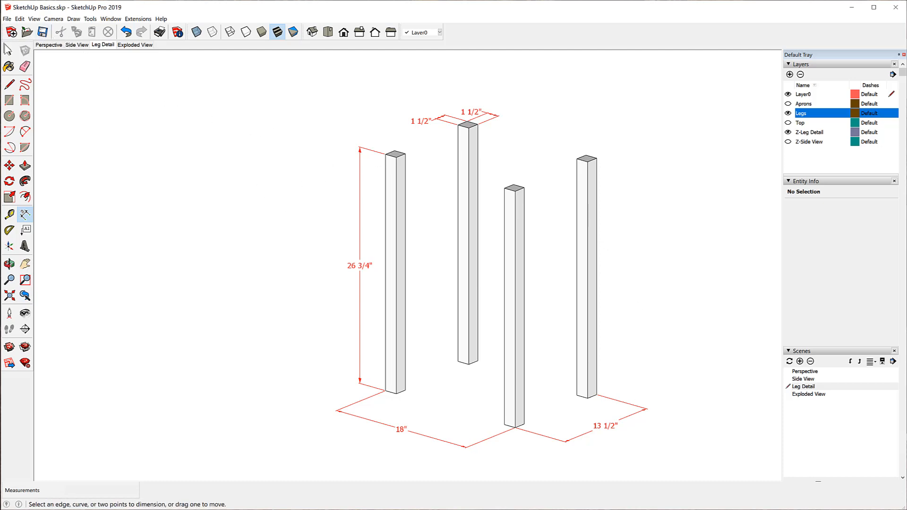
Assign all five leg dimensions to the Z-Leg Detail layer.
left_click(9, 50)
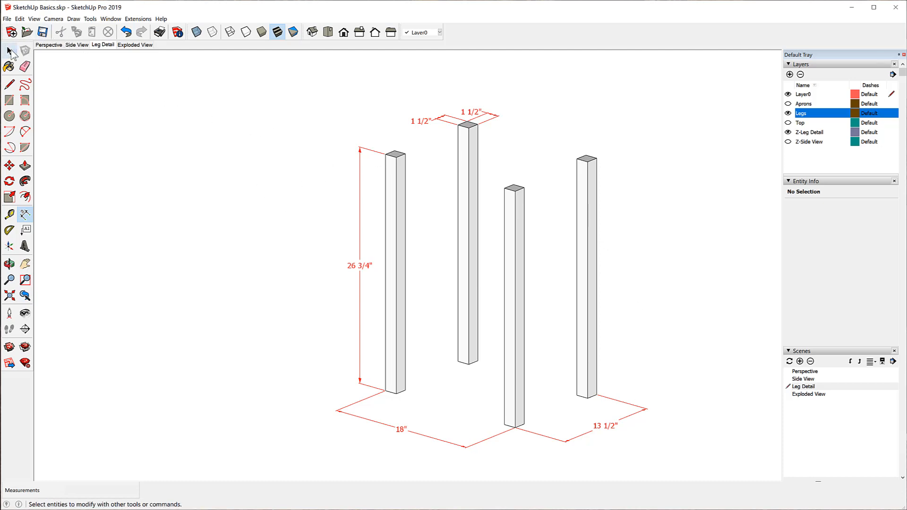
left_click(470, 113)
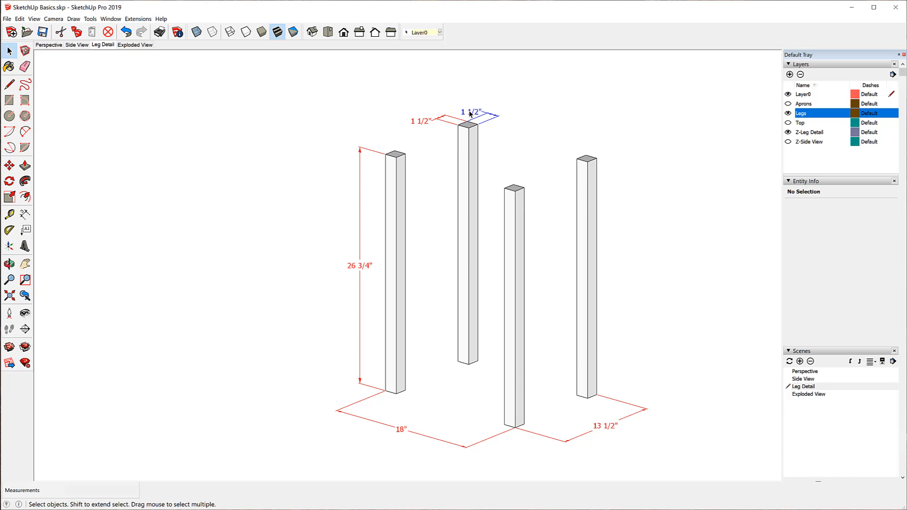
left_click(441, 121, "shift")
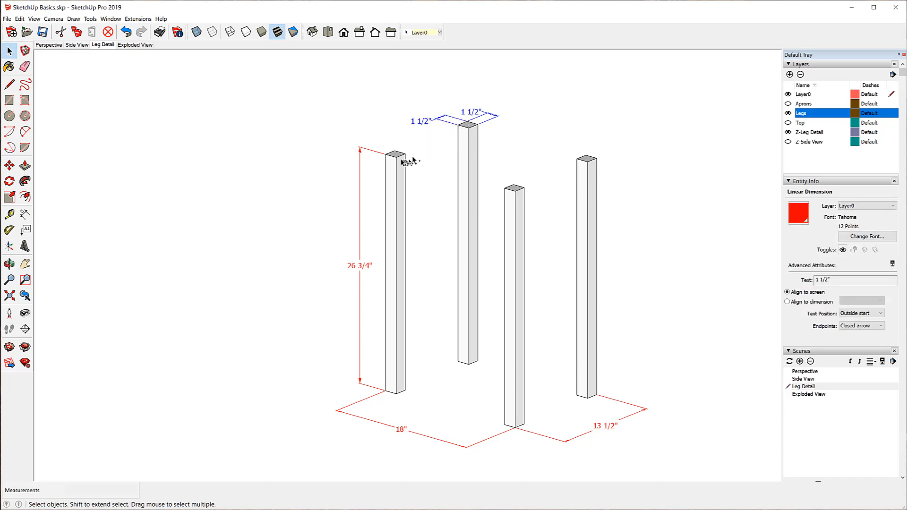
left_click(381, 156, "shift")
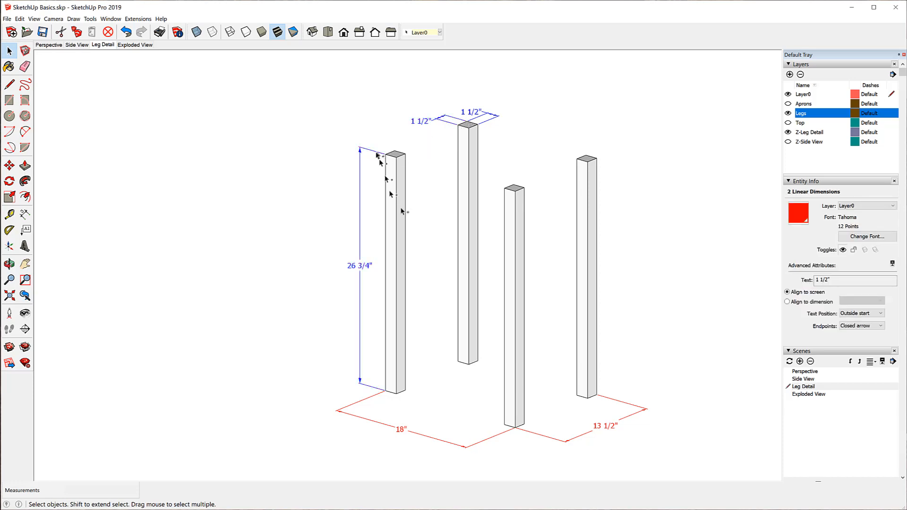
left_click(593, 433, "shift")
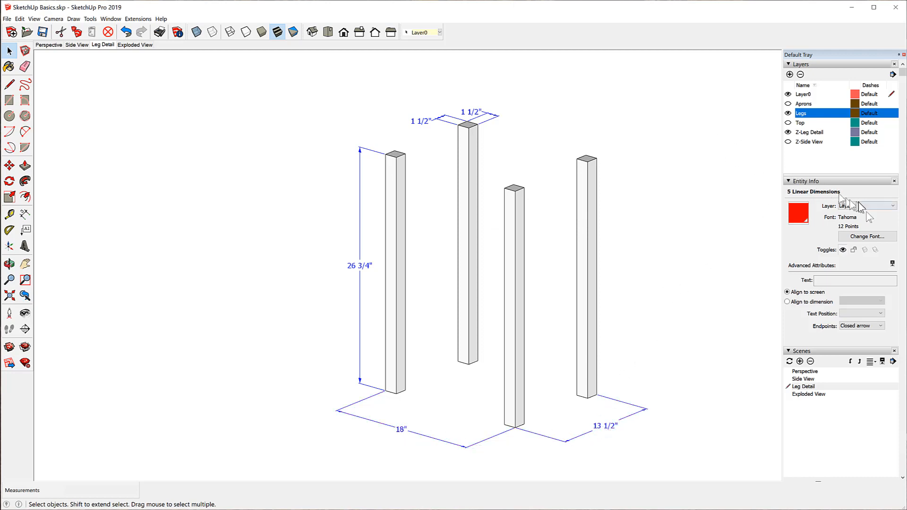
left_click(893, 206)
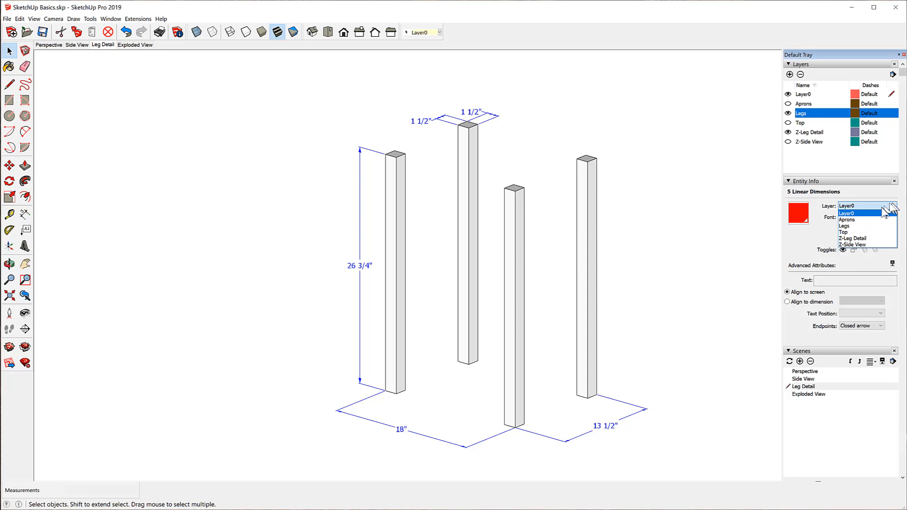
left_click(870, 239)
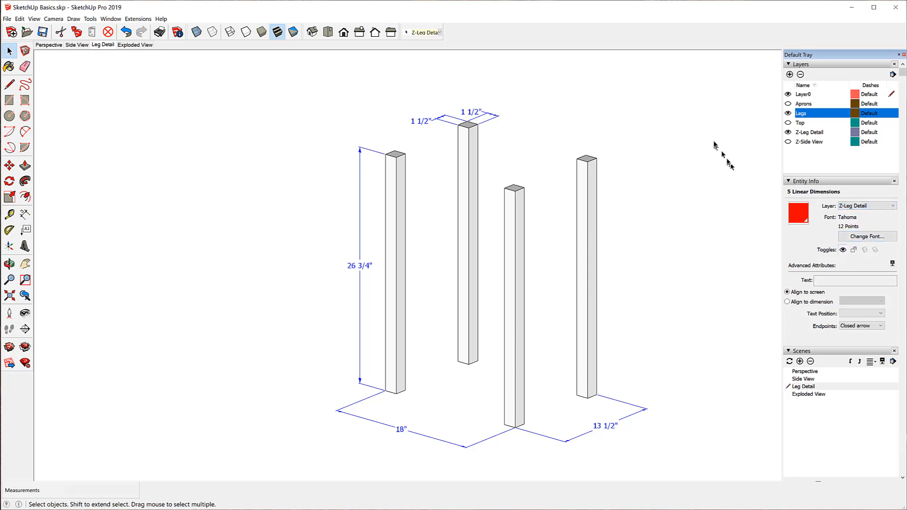
left_click(647, 126)
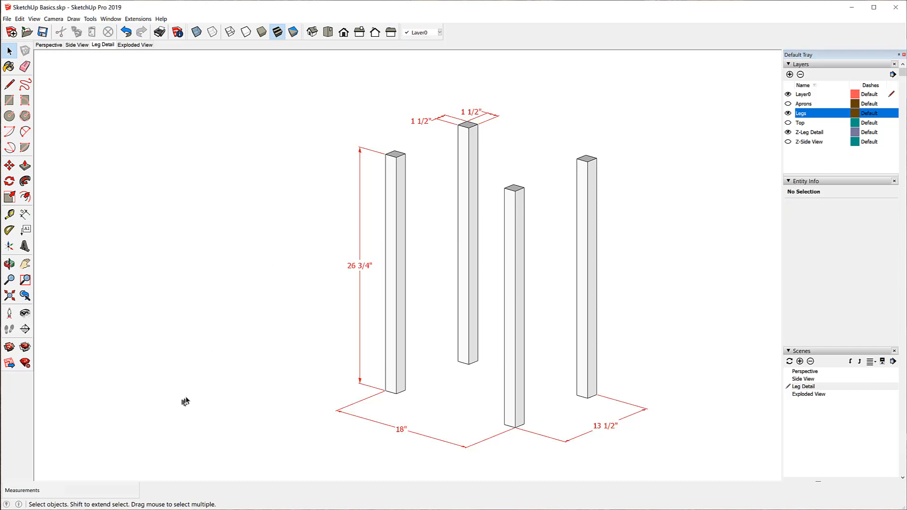
Fit the dimensioned legs in the view and update the Leg Detail scene without saving the style changes.
left_click(9, 296)
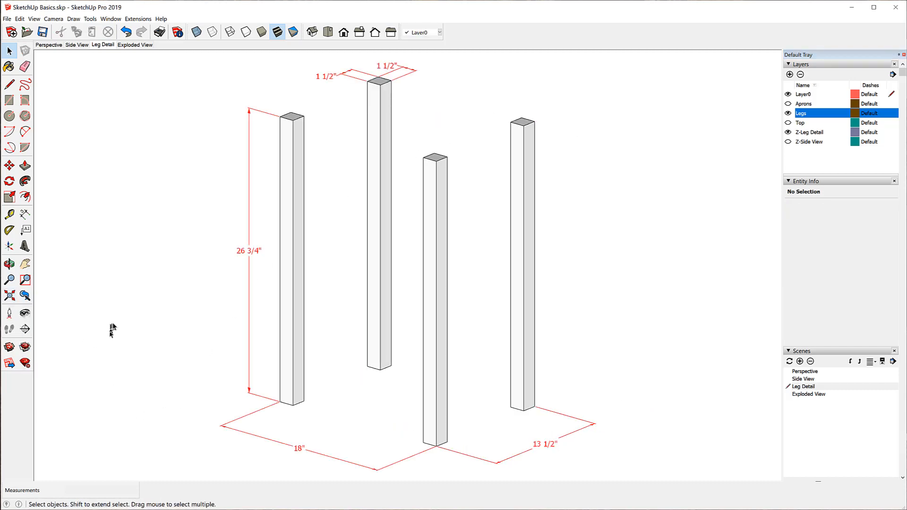
right_click(104, 49)
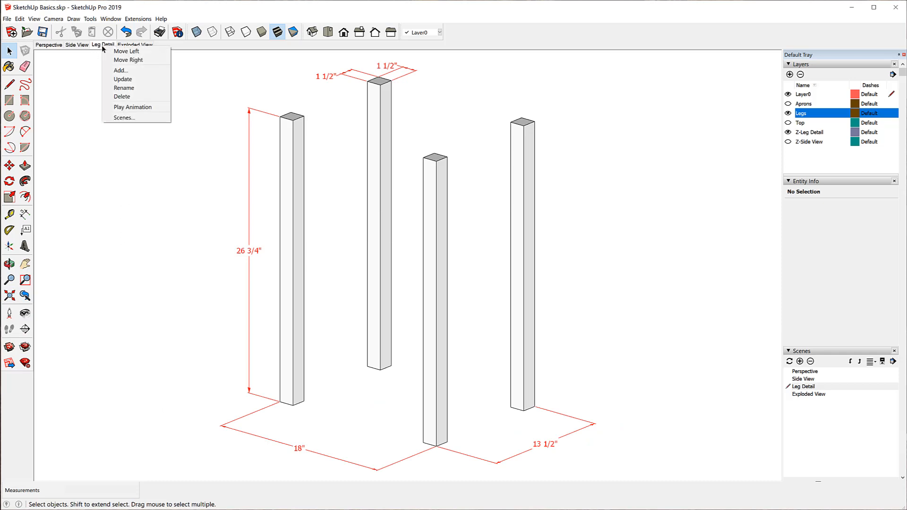
left_click(120, 80)
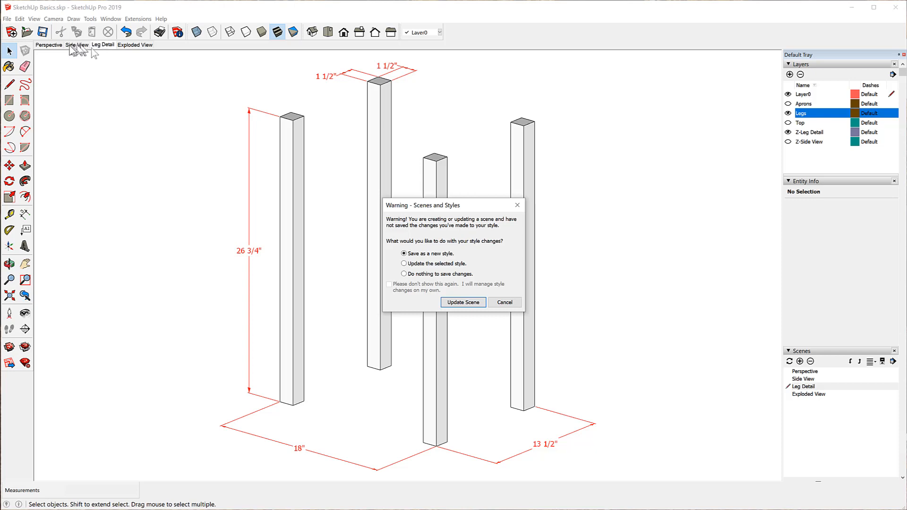
left_click(404, 274)
left_click(465, 302)
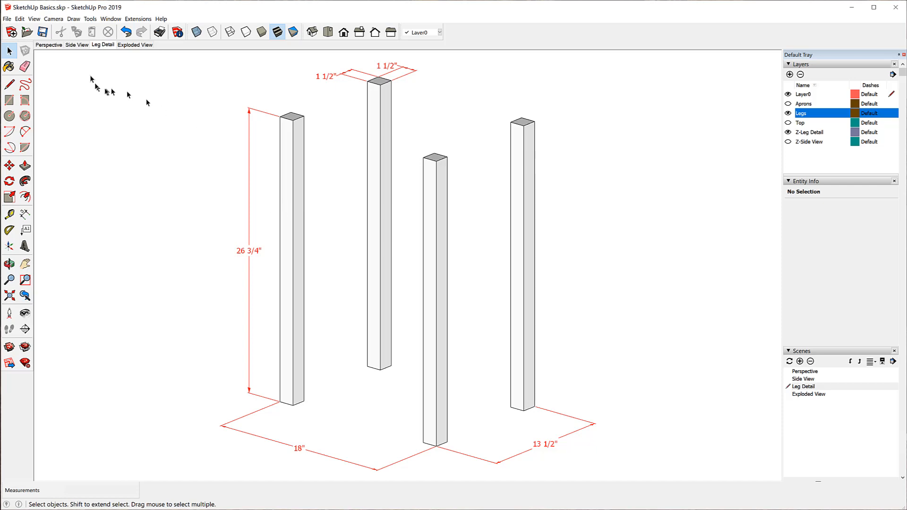
Hide the Z-Leg Detail layer in the Perspective scene and update that scene.
left_click(47, 45)
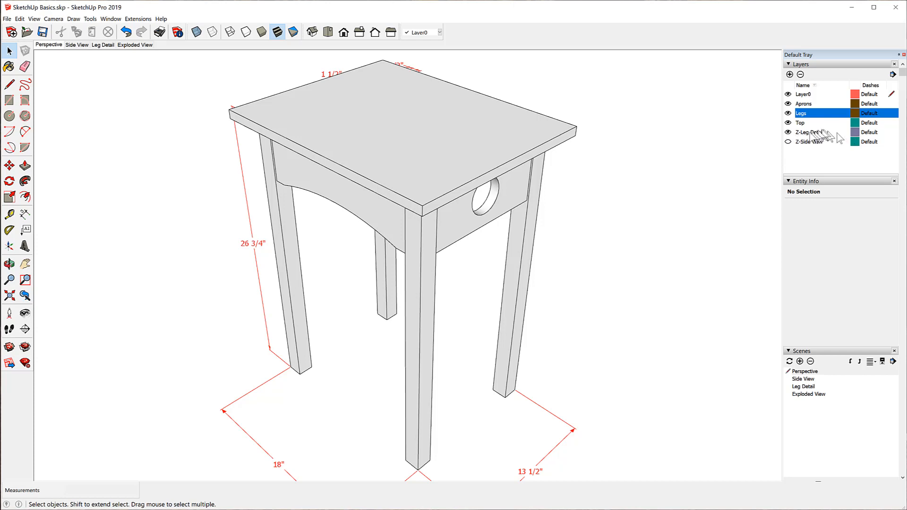
left_click(788, 132)
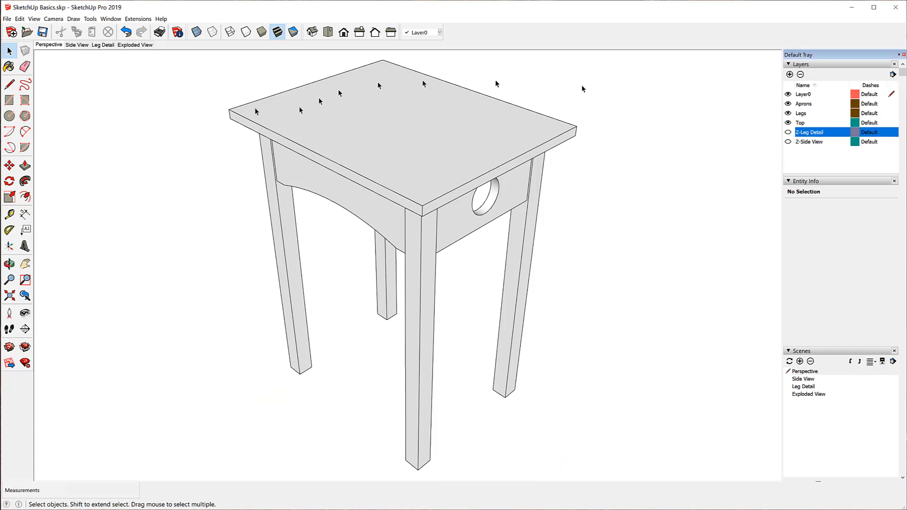
right_click(57, 44)
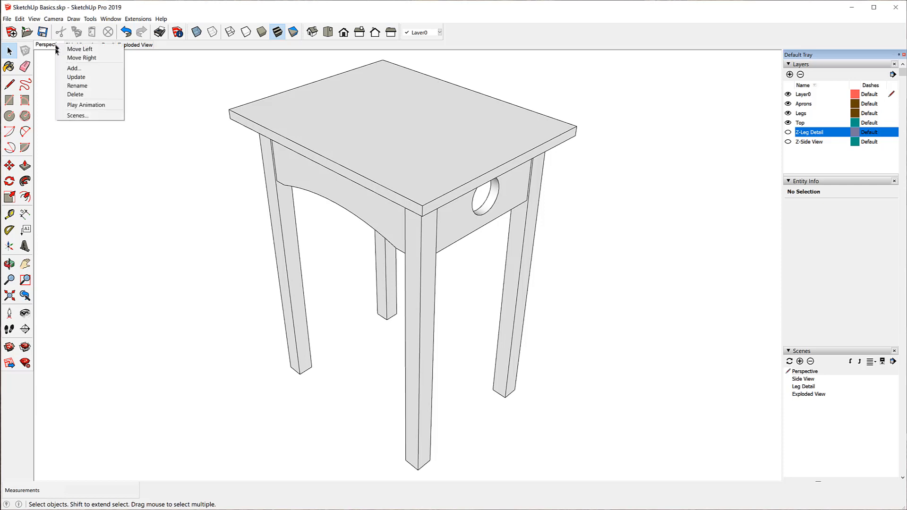
left_click(87, 78)
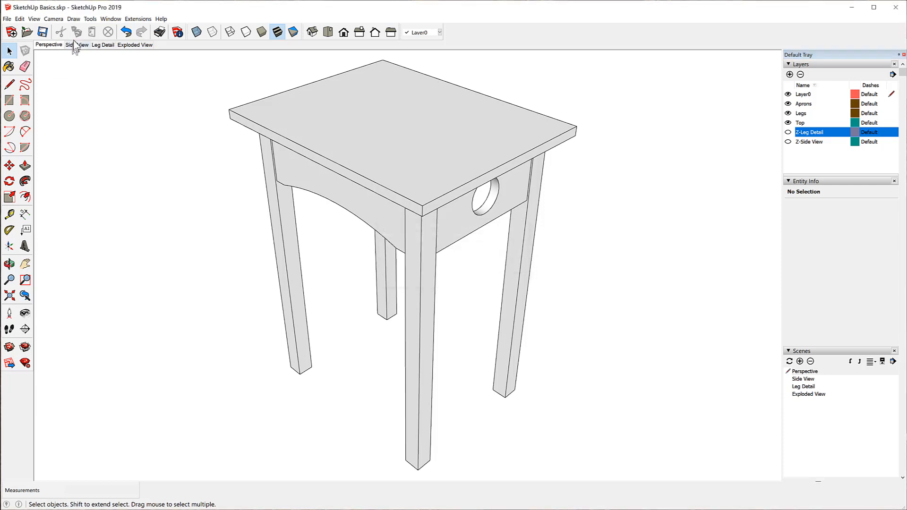
Hide the Z-Leg Detail layer in the Side View scene, update that scene, and check the Leg Detail scene.
left_click(73, 47)
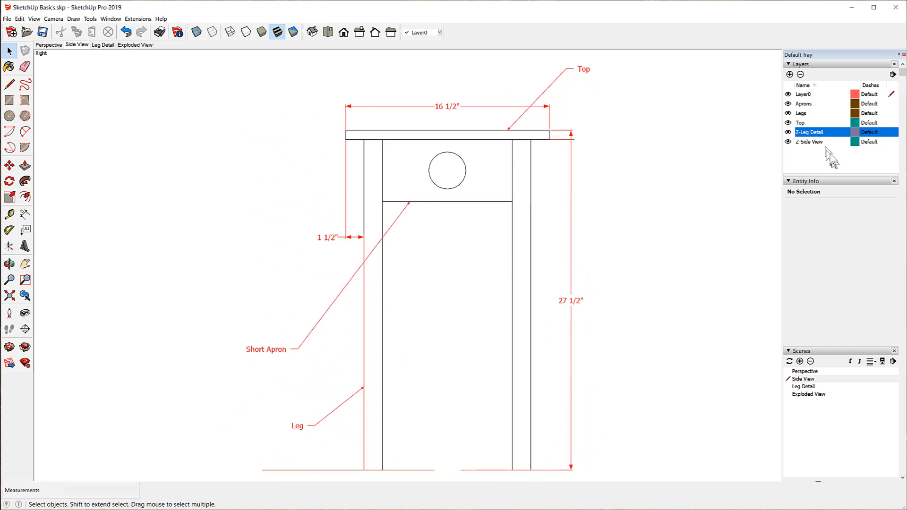
left_click(788, 132)
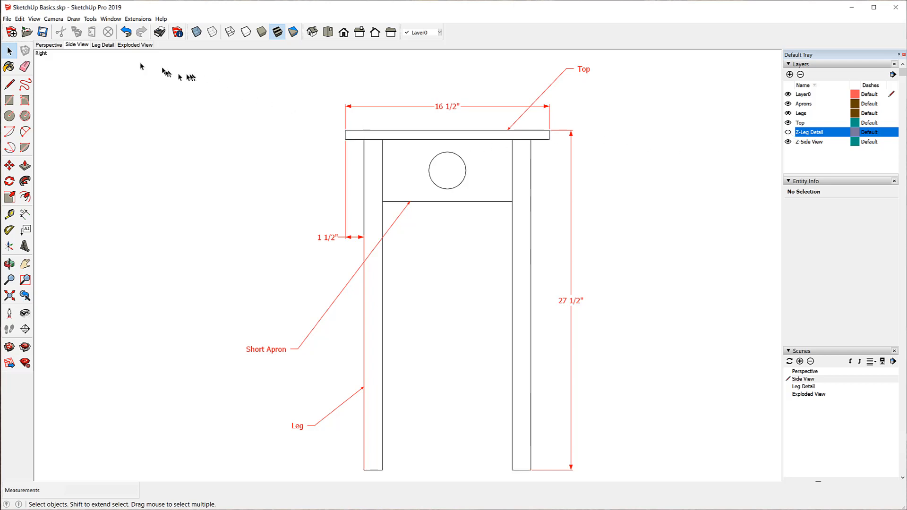
right_click(78, 46)
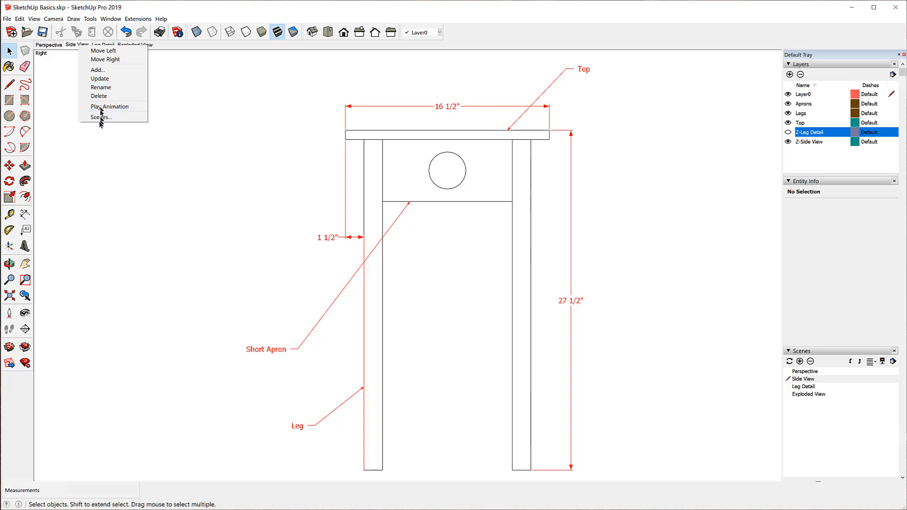
left_click(100, 79)
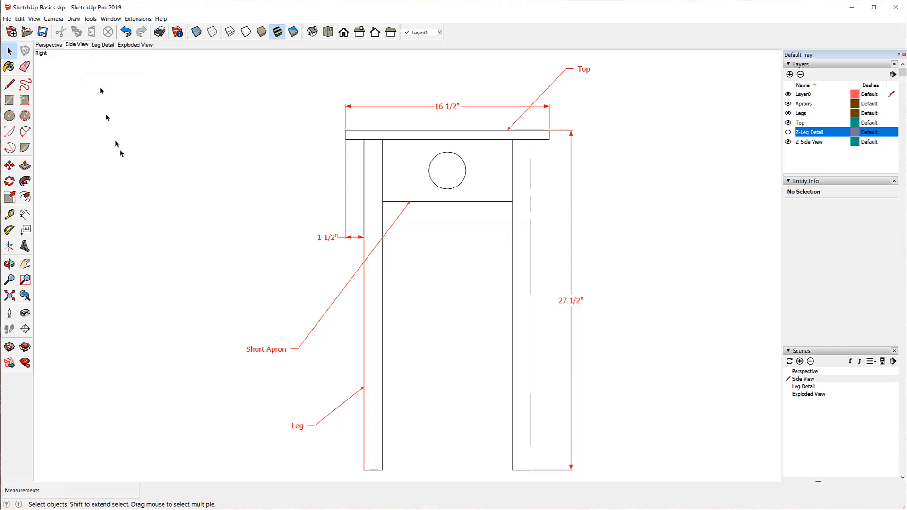
left_click(103, 46)
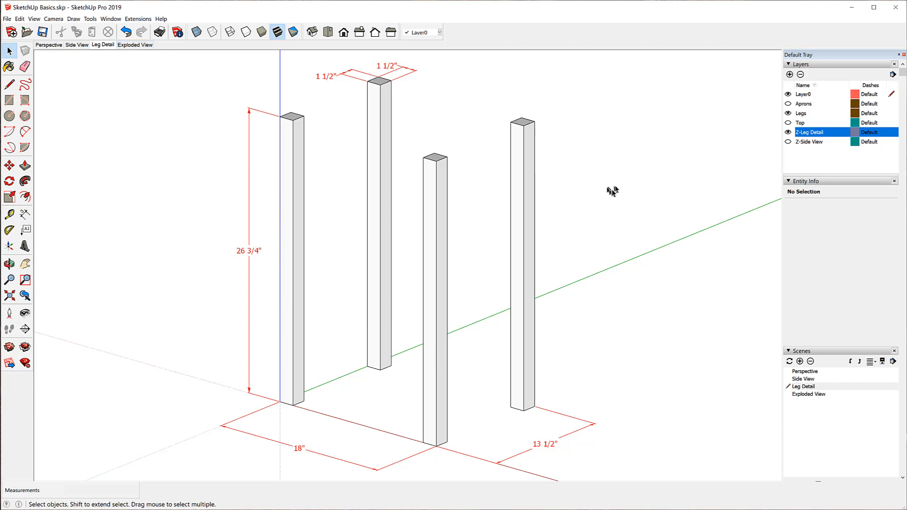
In the Perspective scene, copy the whole table and paste the copy beside the original.
left_click(46, 47)
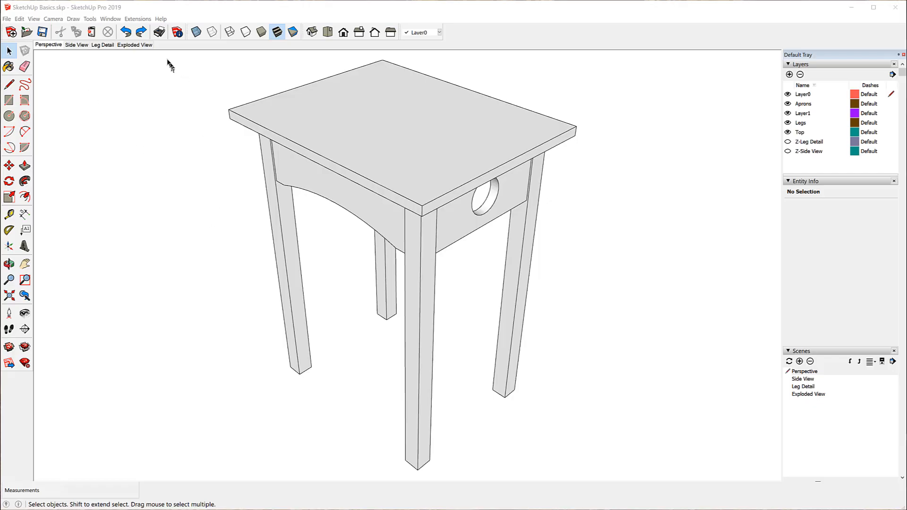
left_click_drag(166, 54, 707, 478)
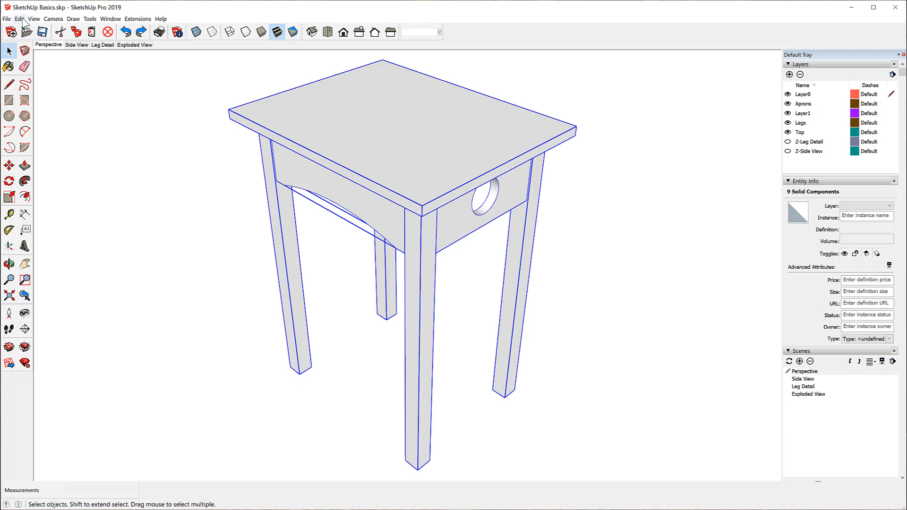
left_click(21, 19)
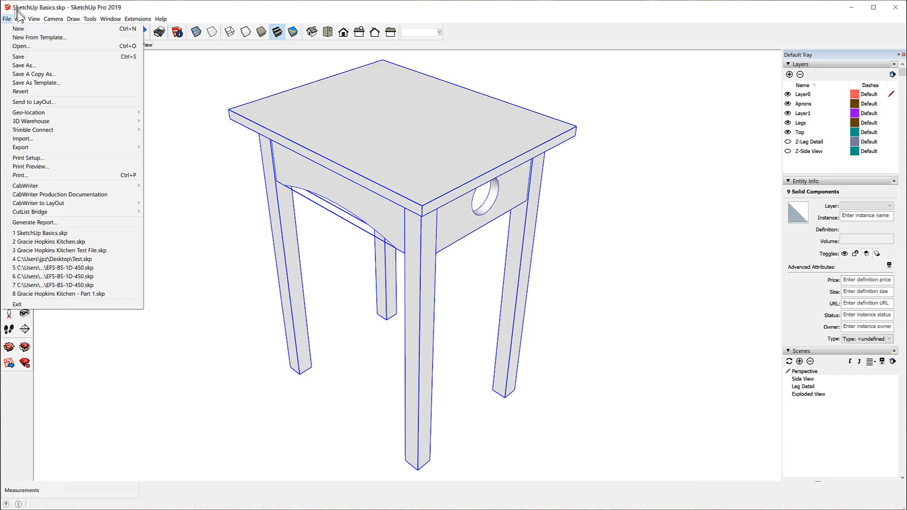
mouse_move(21, 21)
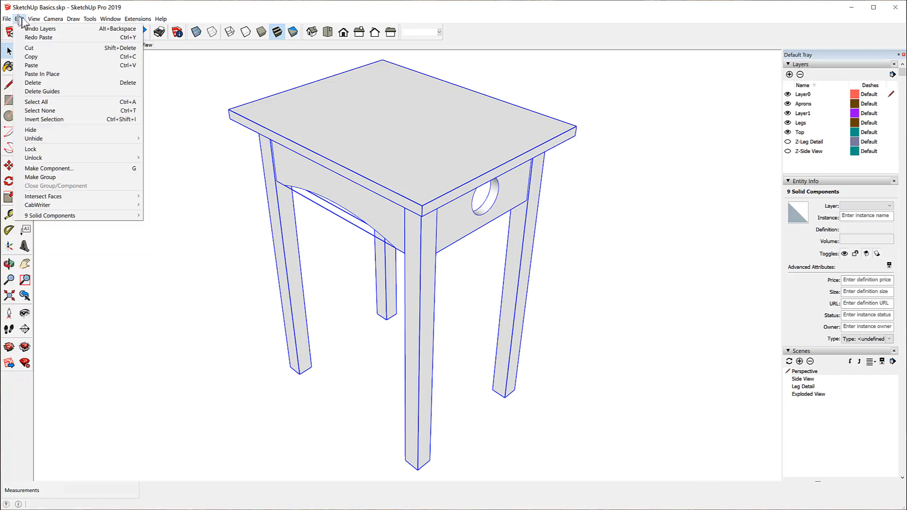
left_click(52, 61)
scroll(59, 92, "down", 5)
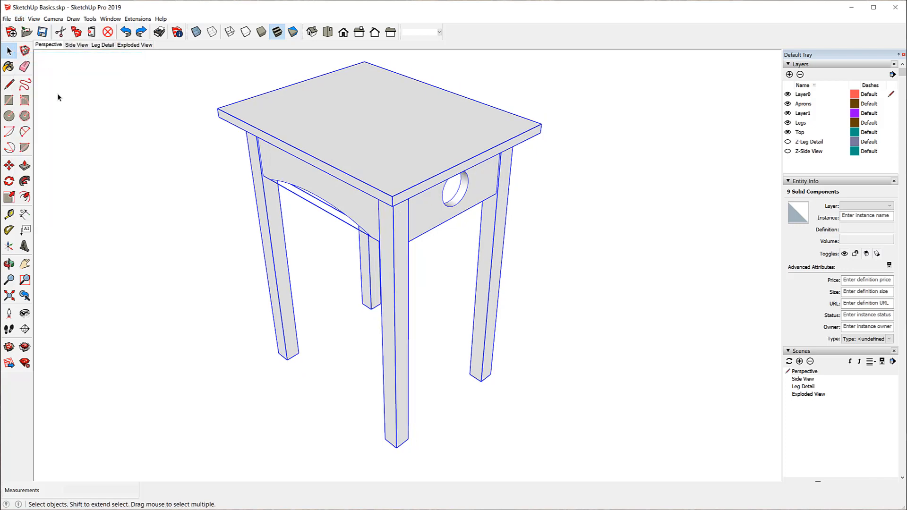
left_click(19, 19)
left_click(40, 65)
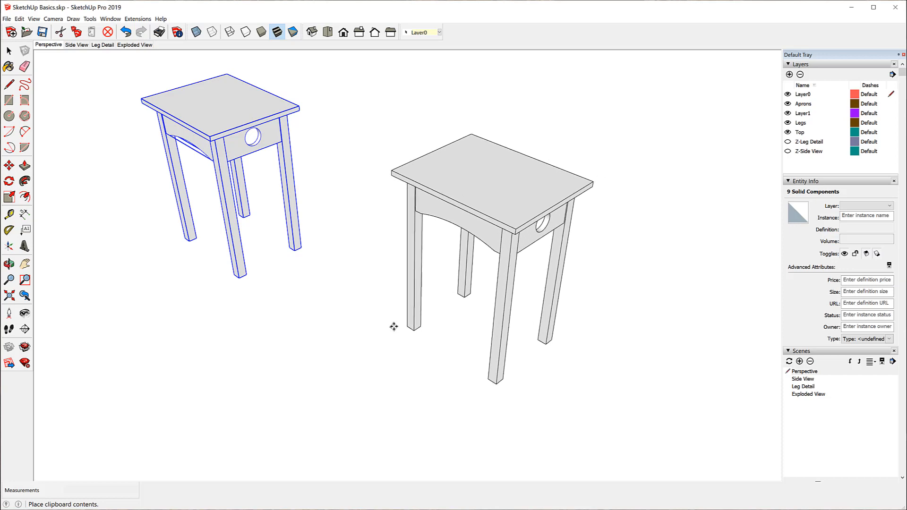
left_click(394, 326)
key("m")
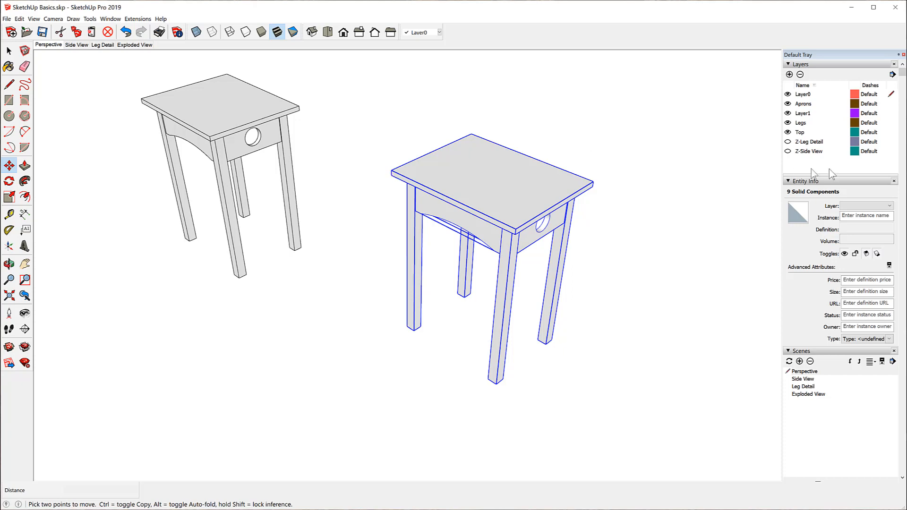
Add a layer named X-Exploded View and assign all components of the copied table to it.
left_click(889, 206)
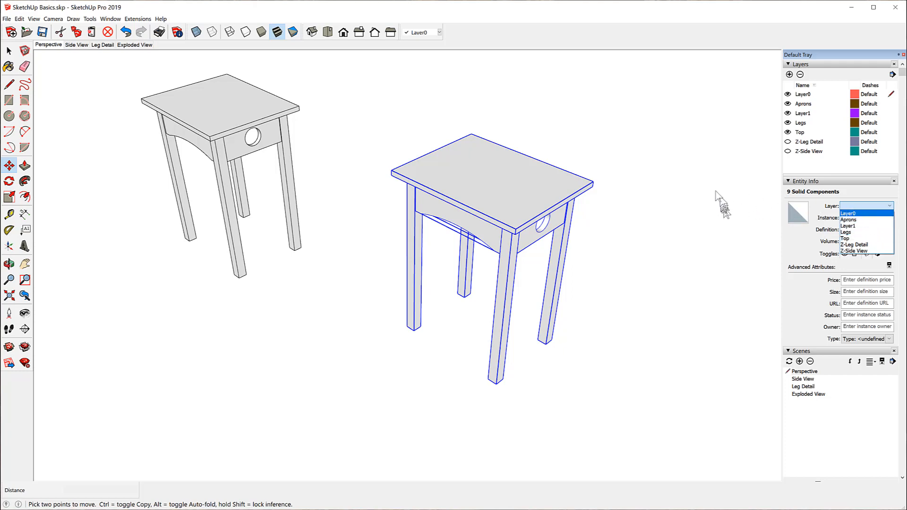
left_click(708, 182)
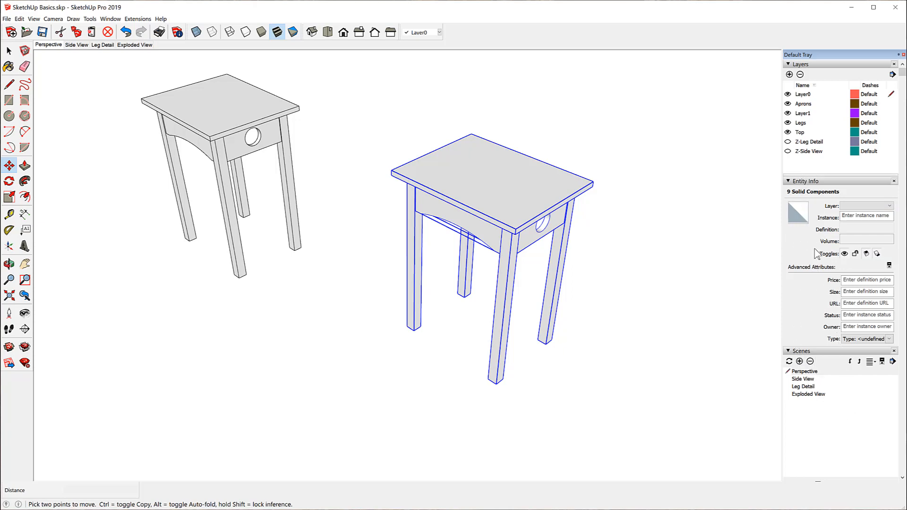
left_click(790, 75)
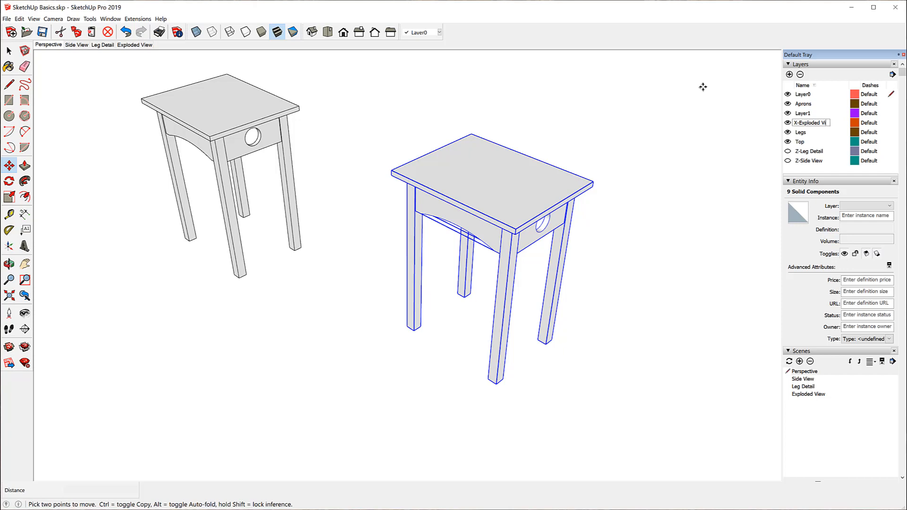
key("Return")
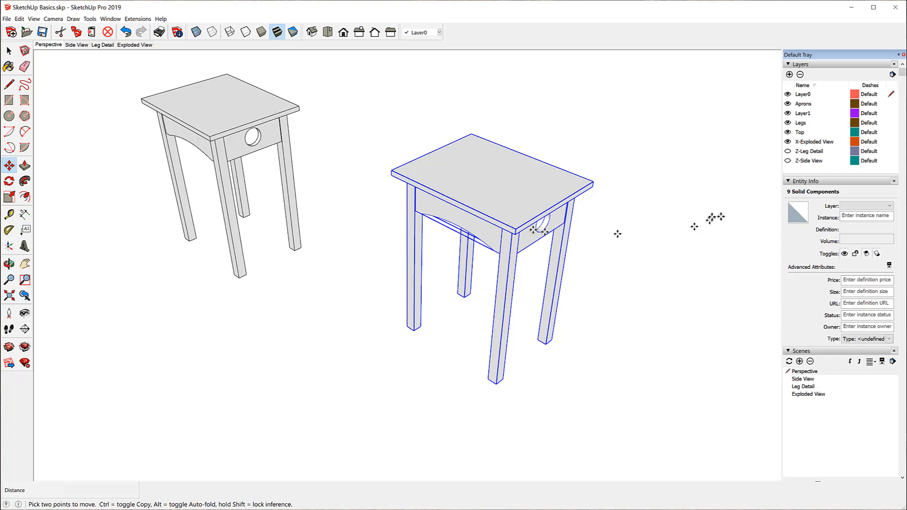
left_click(869, 206)
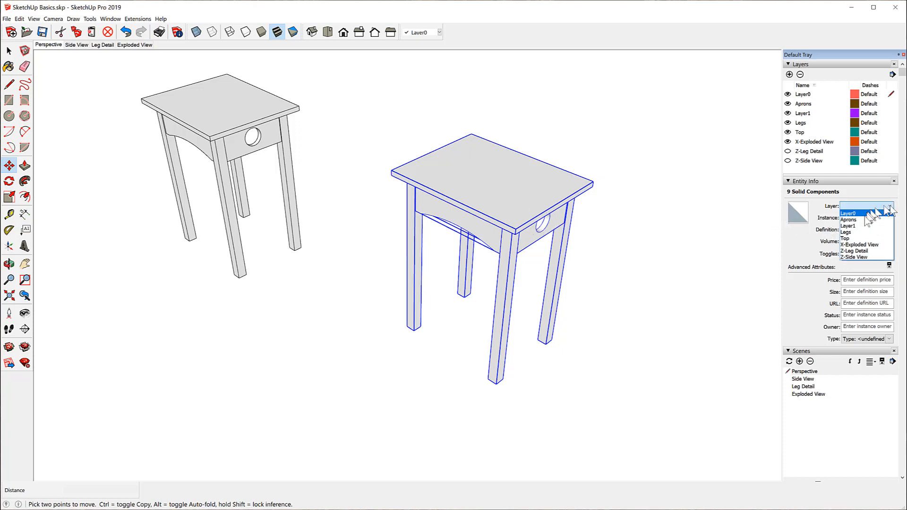
left_click(874, 246)
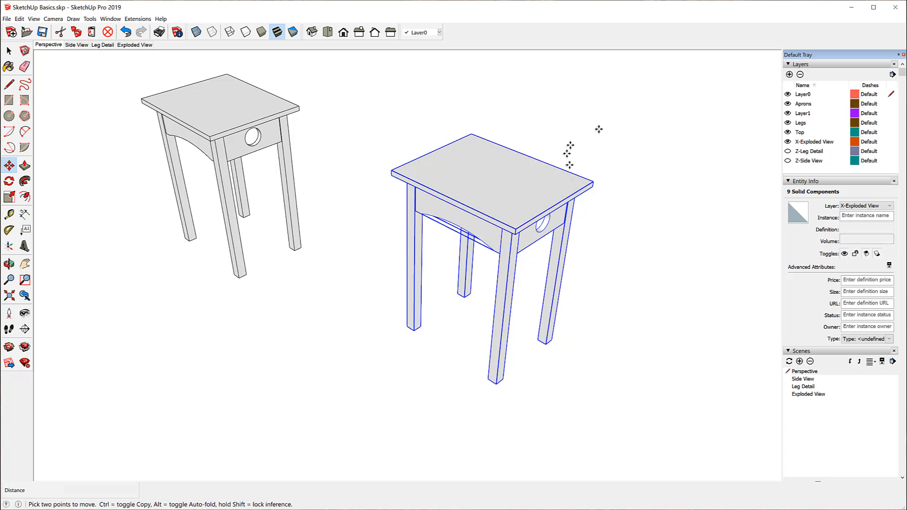
Hide the Aprons, Layer1, Legs and Top layers so only the copied table is displayed.
left_click(788, 95)
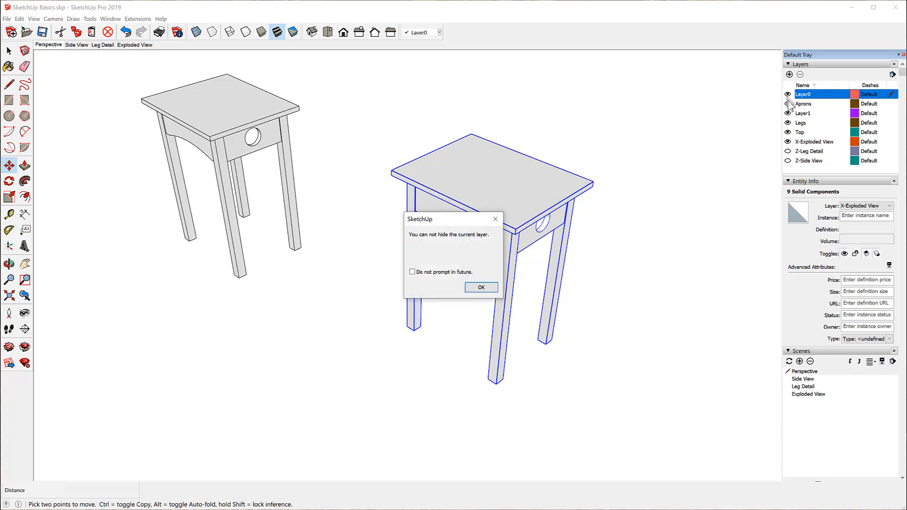
left_click(487, 287)
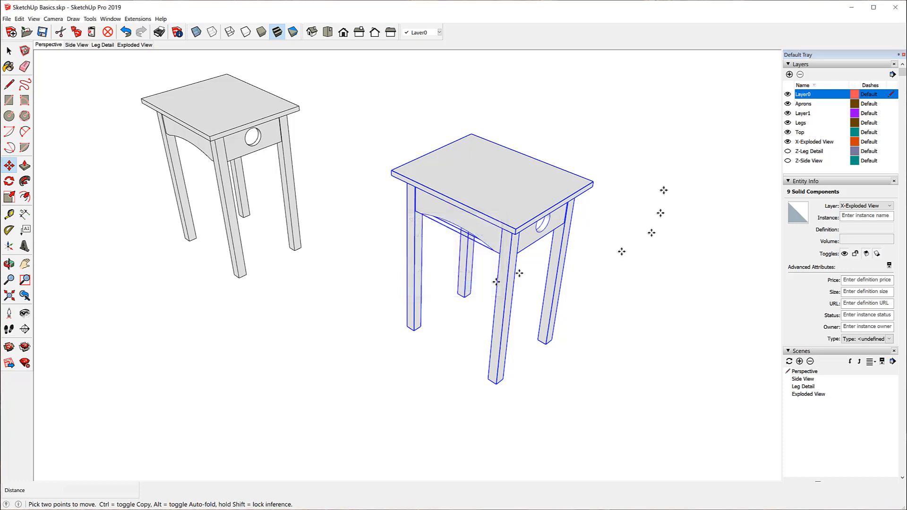
left_click(788, 104)
left_click(787, 113)
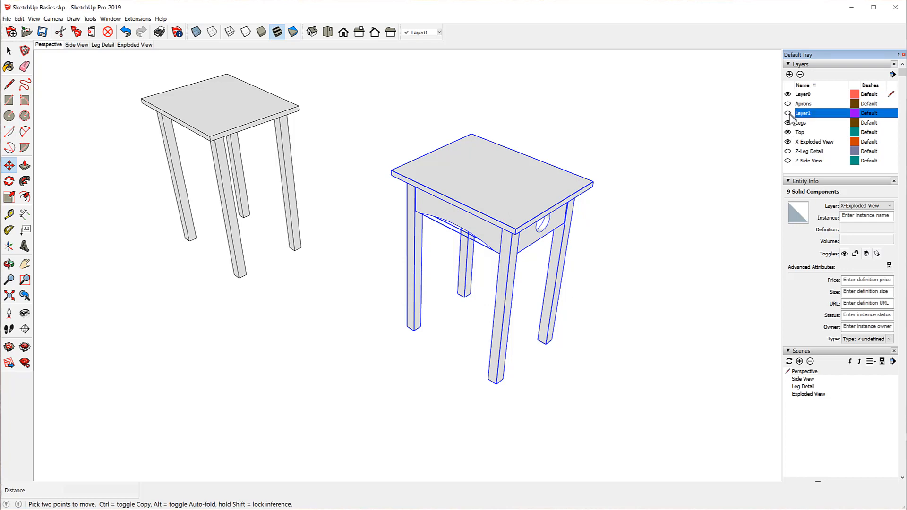
left_click(788, 123)
left_click(788, 132)
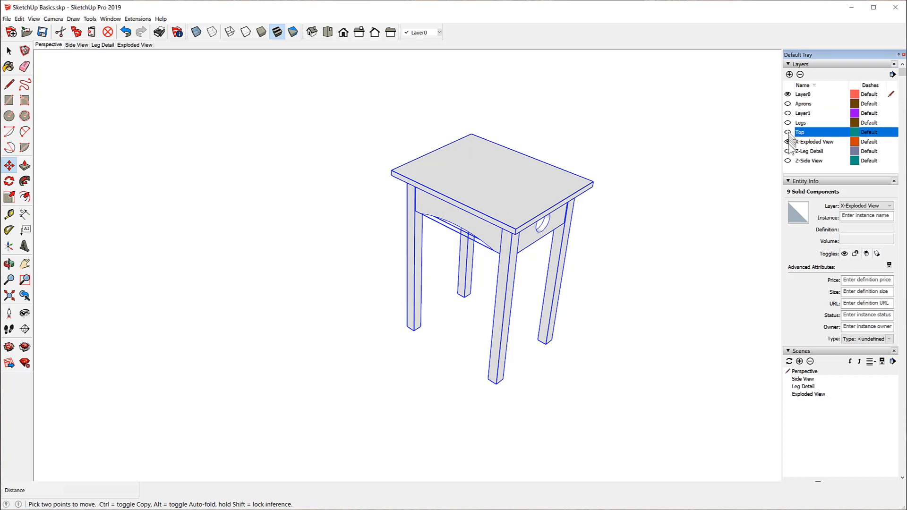
left_click(239, 278)
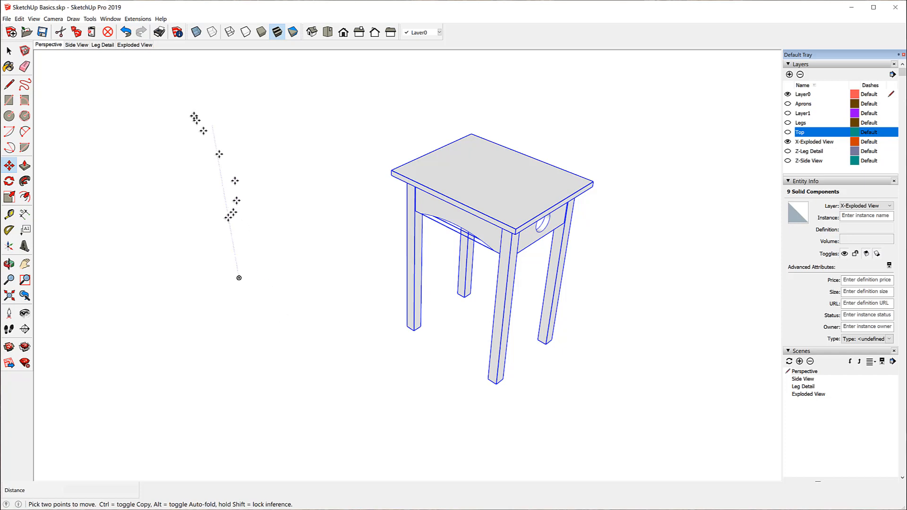
Switch the camera to parallel projection and show the copied table in the isometric view.
left_click(53, 19)
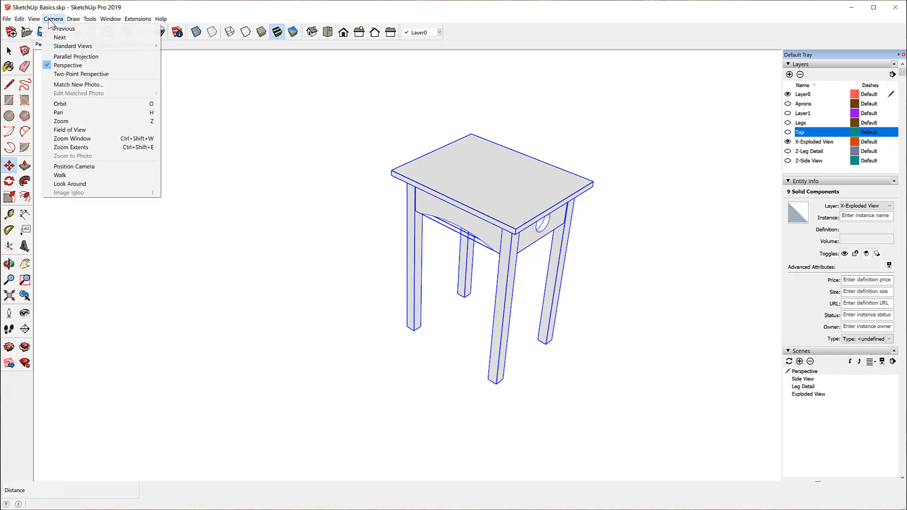
left_click(75, 57)
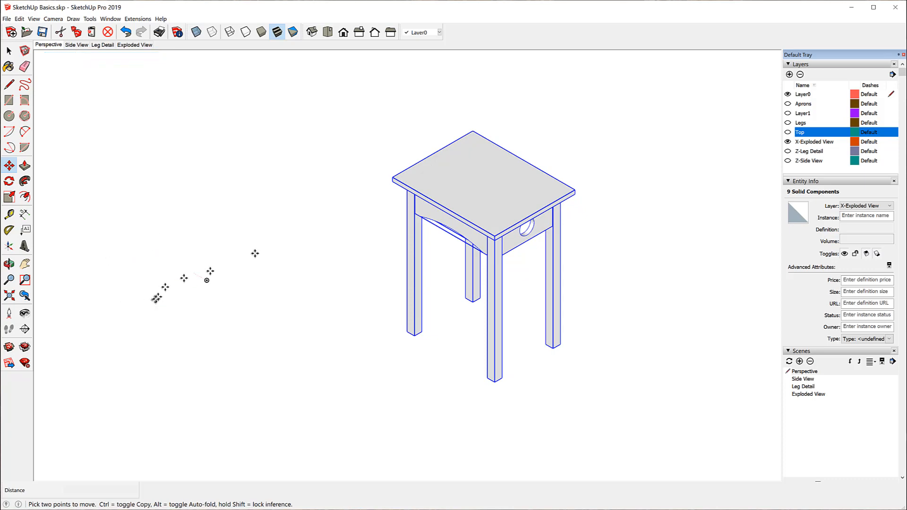
key("o")
middle_click(294, 250)
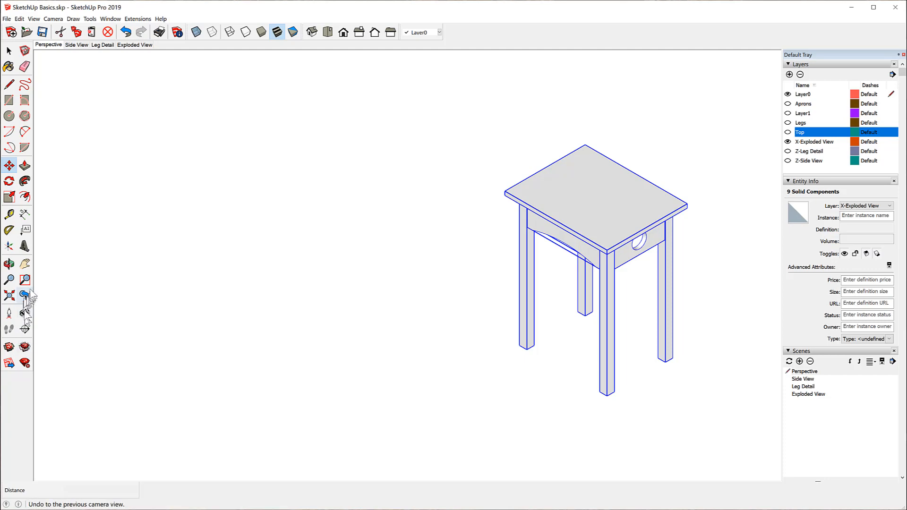
left_click(26, 265)
middle_click_drag(484, 293, 523, 334)
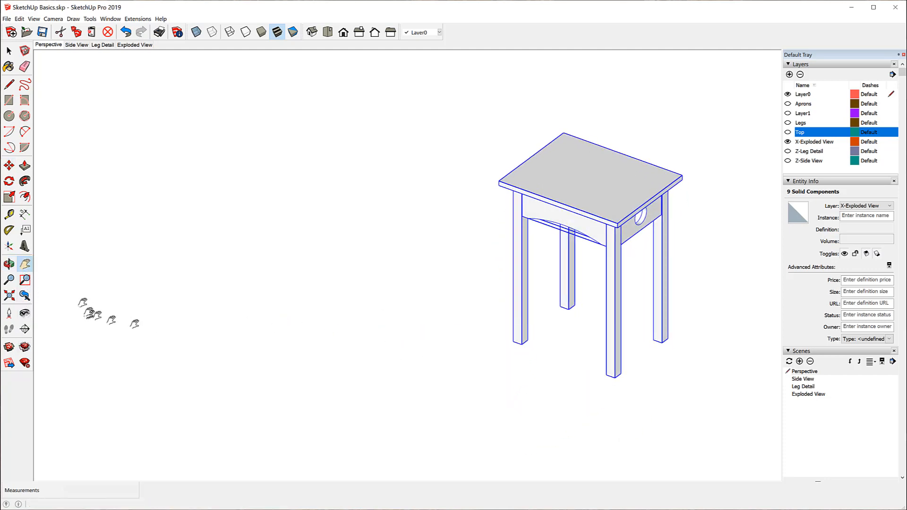
left_click(343, 34)
left_click(311, 33)
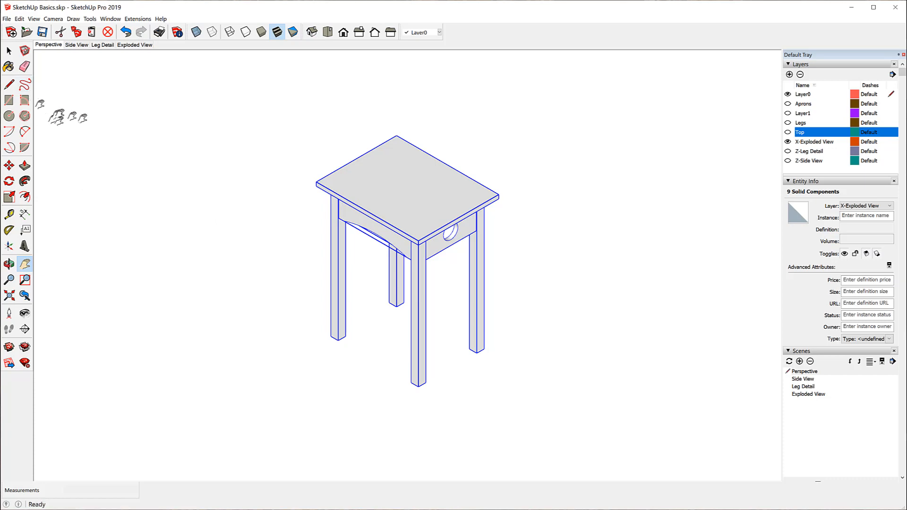
Move the copied table's top straight up 5 inches from the legs and aprons.
left_click(9, 51)
left_click(99, 120)
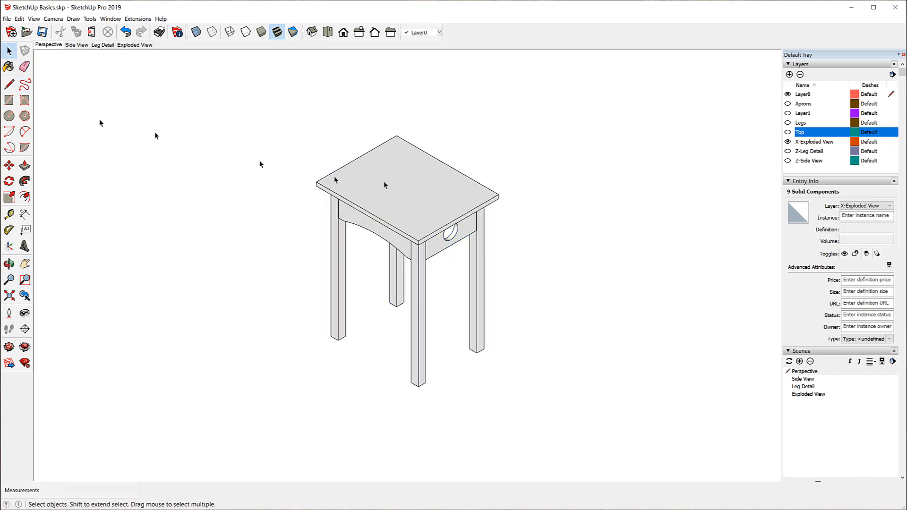
left_click(399, 206)
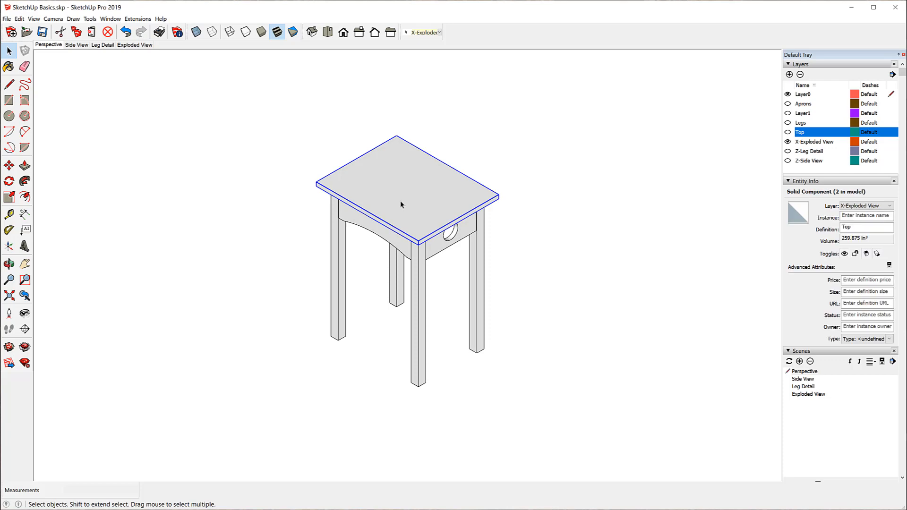
left_click(9, 166)
left_click(419, 215)
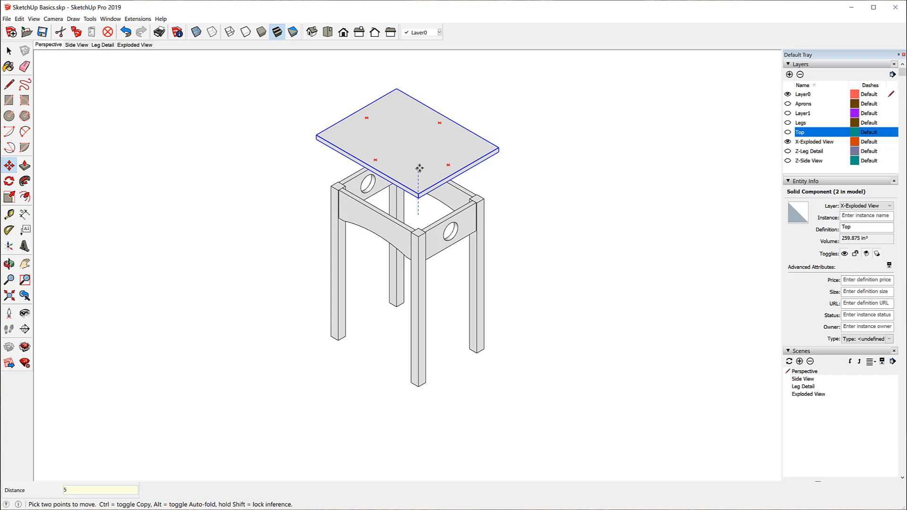
key("Return")
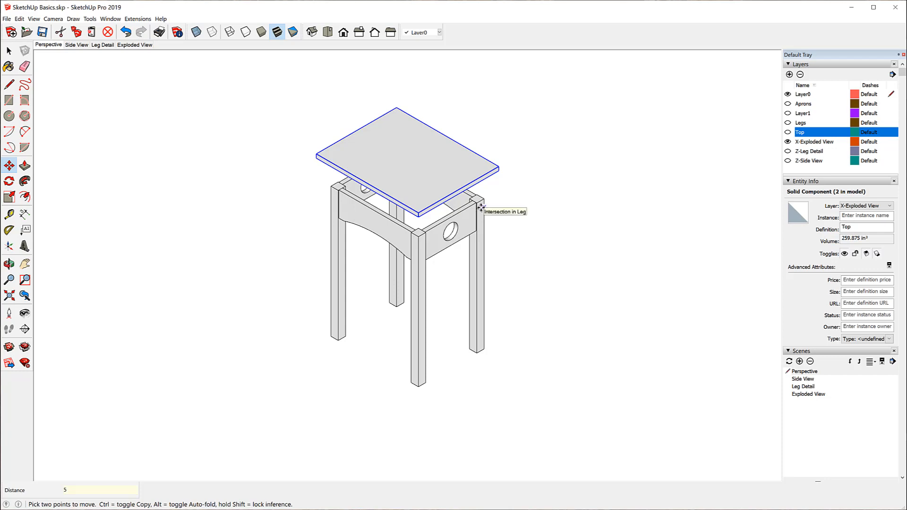
key("Return")
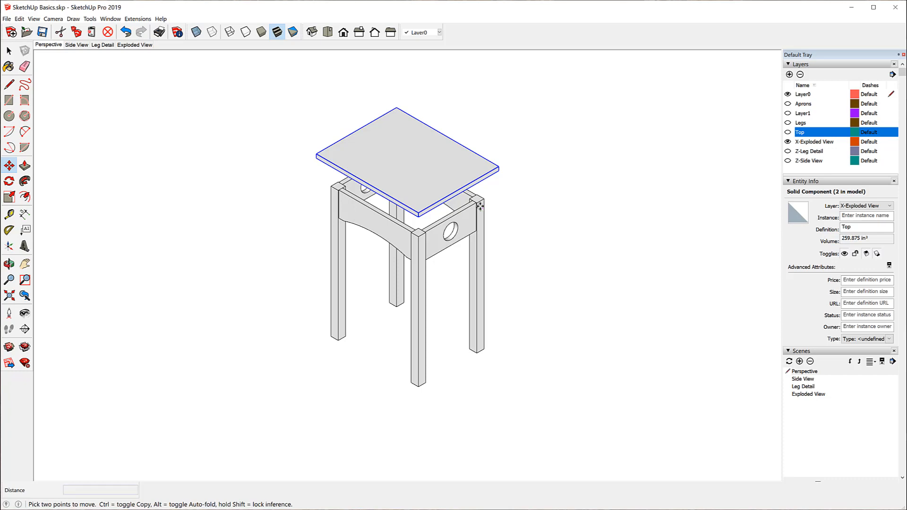
Move the back right leg of the copied table 5 inches outward along the red axis.
left_click(9, 50)
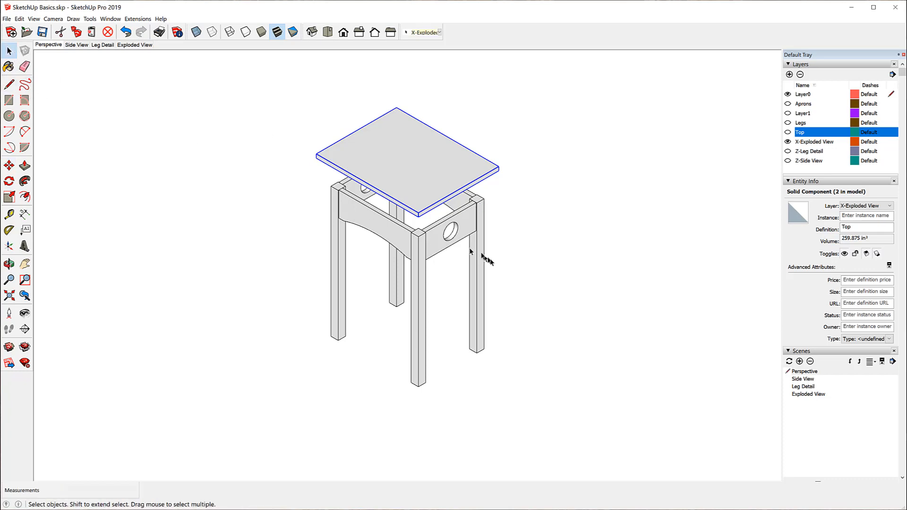
left_click(483, 253)
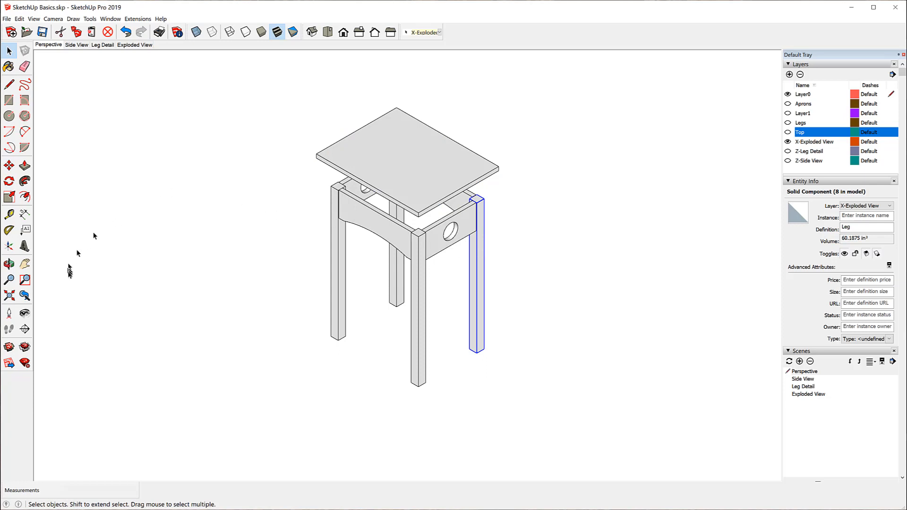
left_click(11, 167)
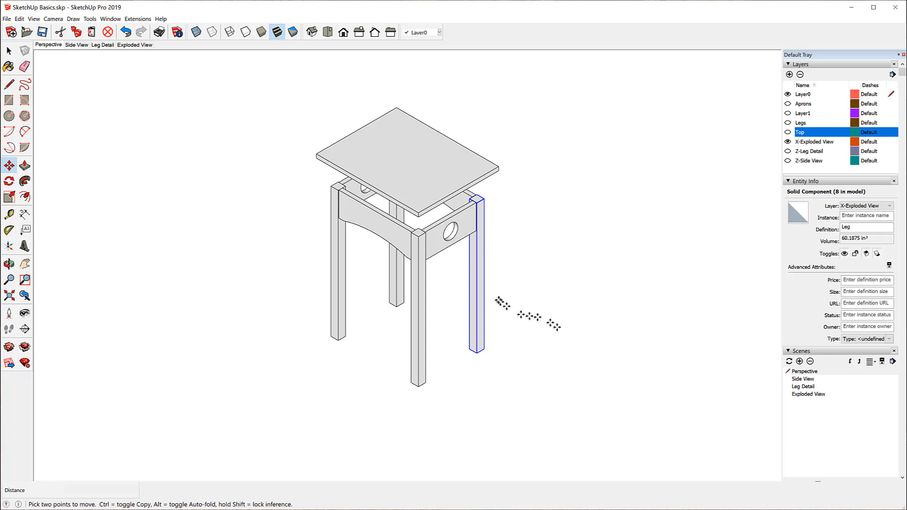
left_click(477, 283)
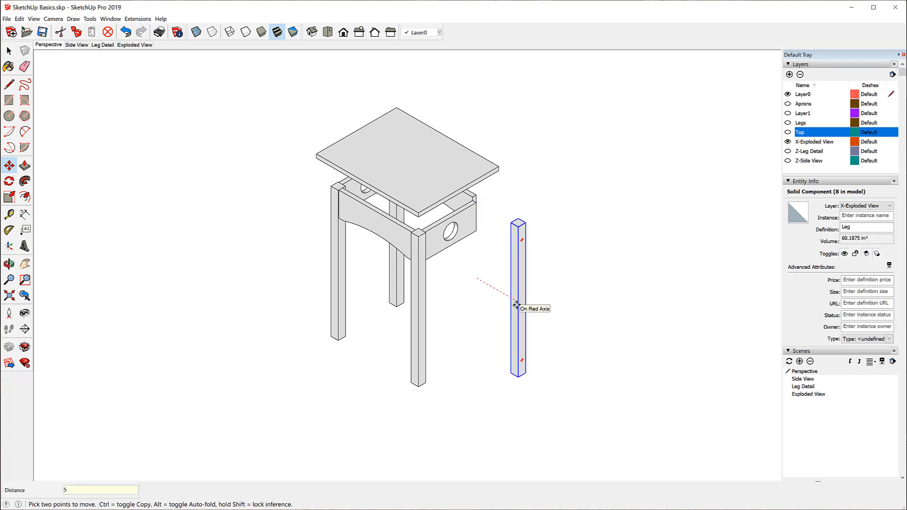
key("Return")
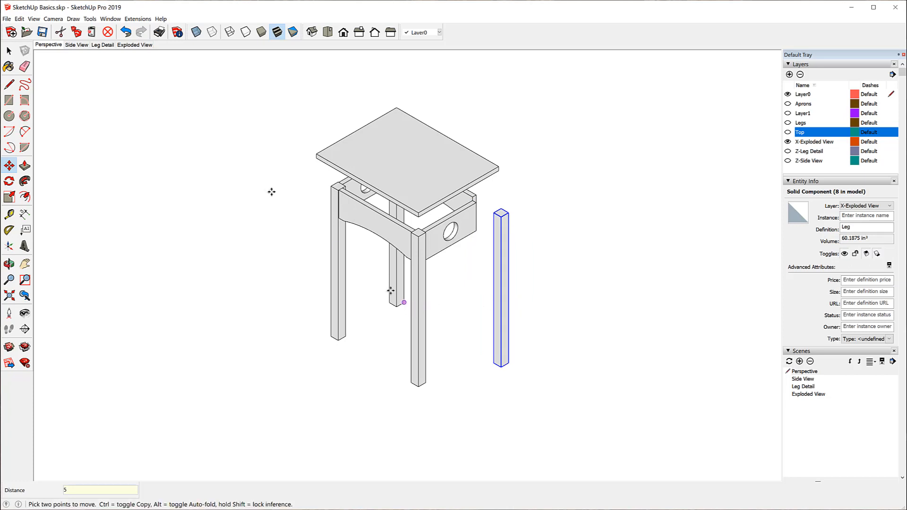
Move the front right leg 5 inches outward along the red axis to line up with the other moved leg.
left_click(8, 51)
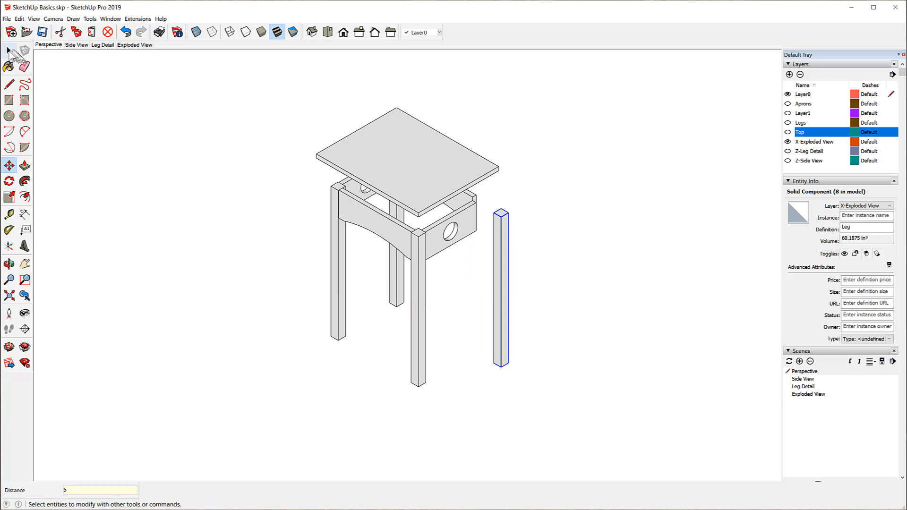
left_click(424, 301)
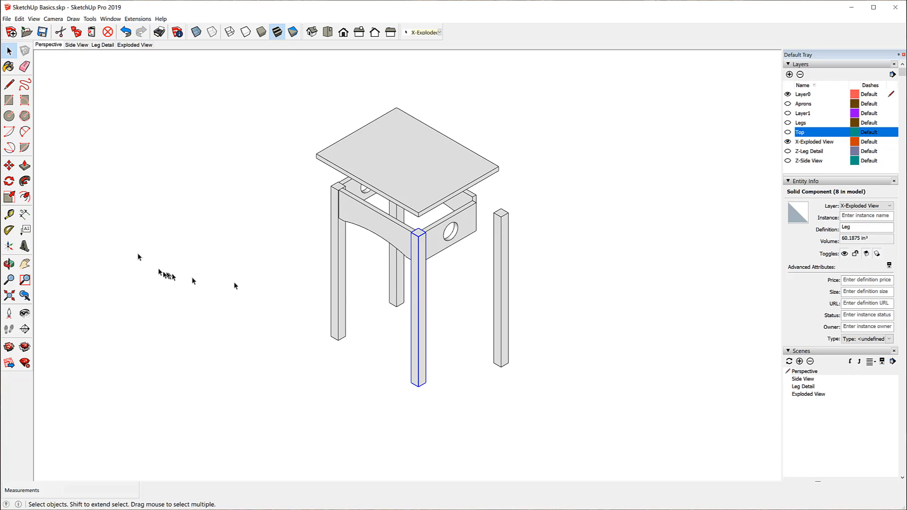
left_click(9, 166)
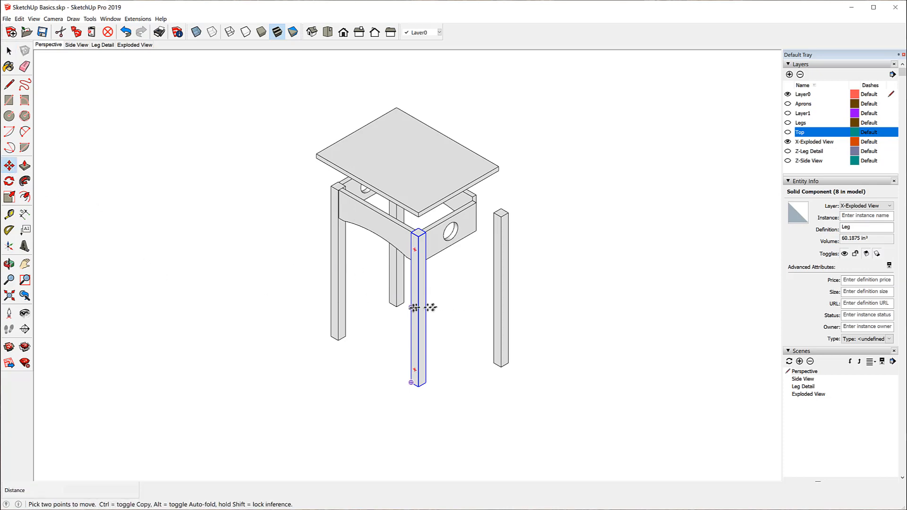
left_click(419, 305)
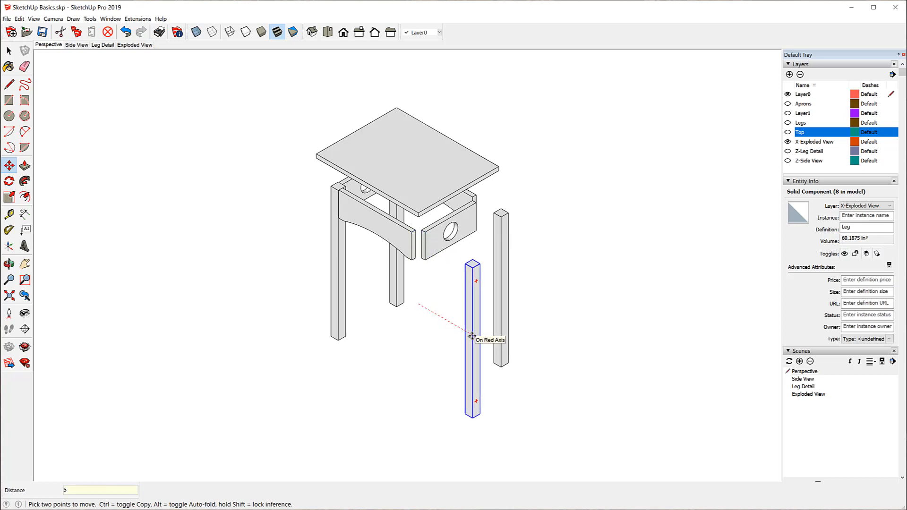
key("Return")
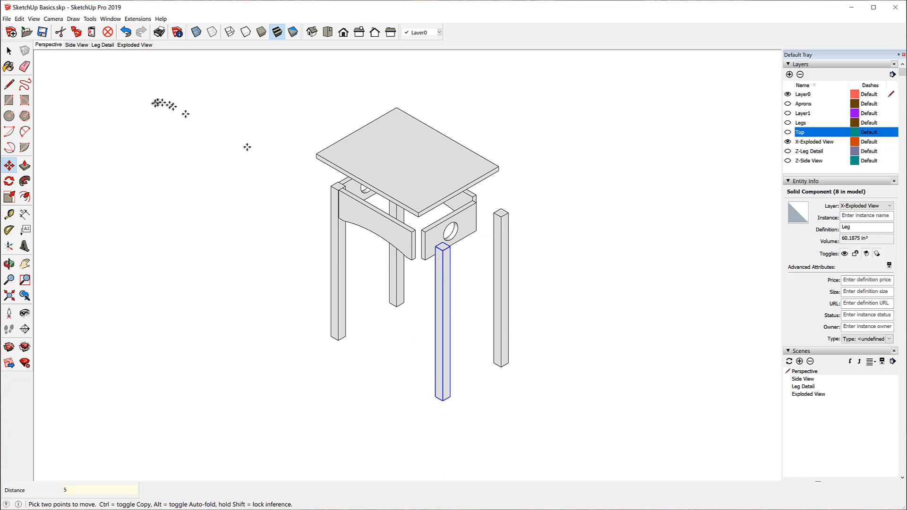
Move the short apron between the two right legs 10 inches outward along the red axis.
left_click(9, 50)
left_click(229, 255)
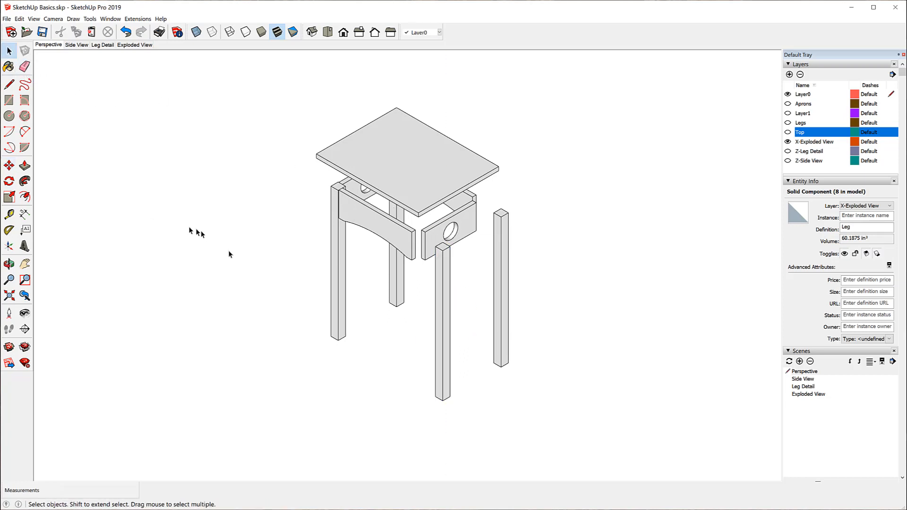
left_click(9, 165)
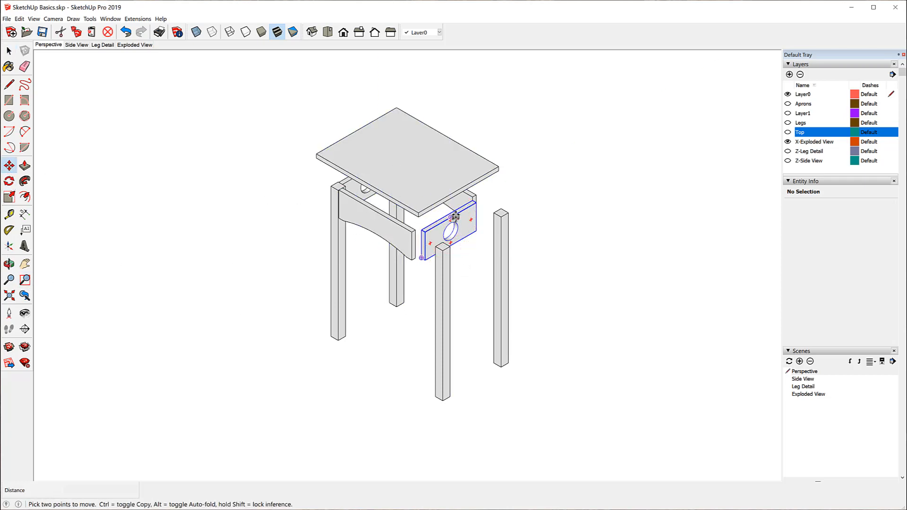
left_click_drag(452, 216, 546, 273)
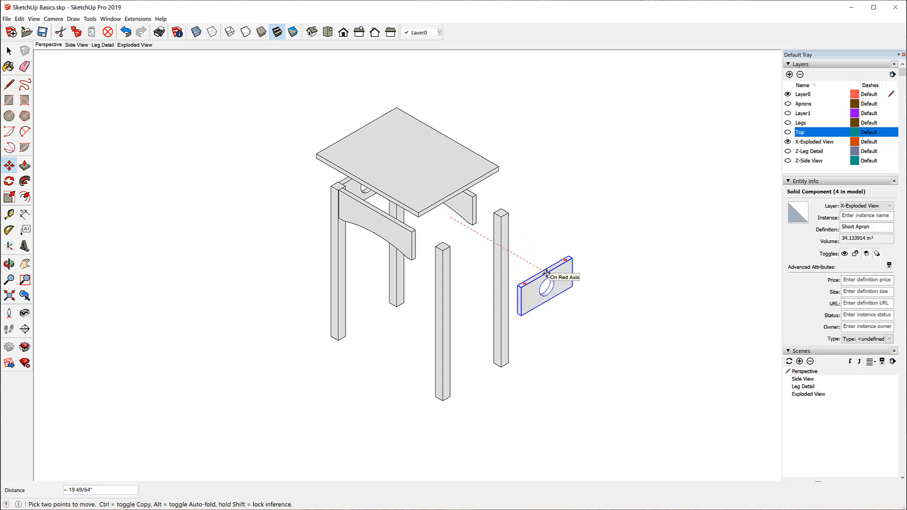
key("Return")
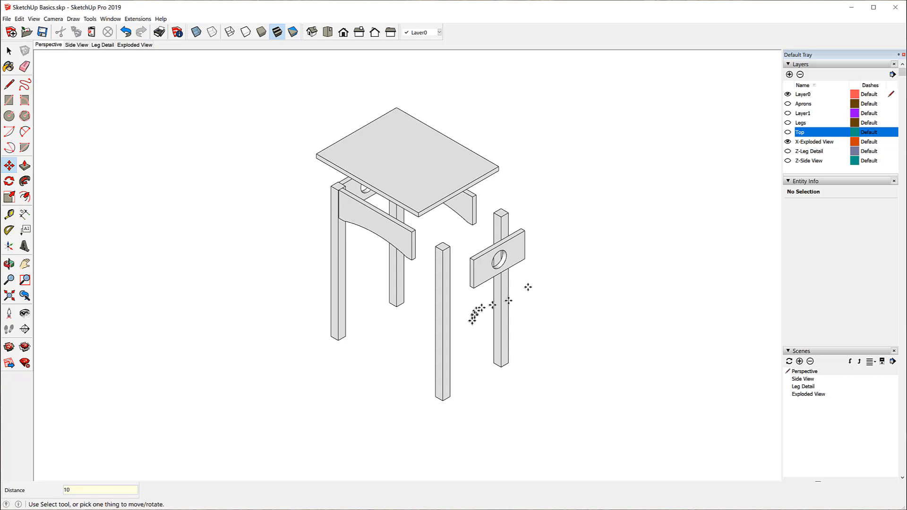
Move both left legs together 5 inches outward along the red axis, away from the aprons.
key("space")
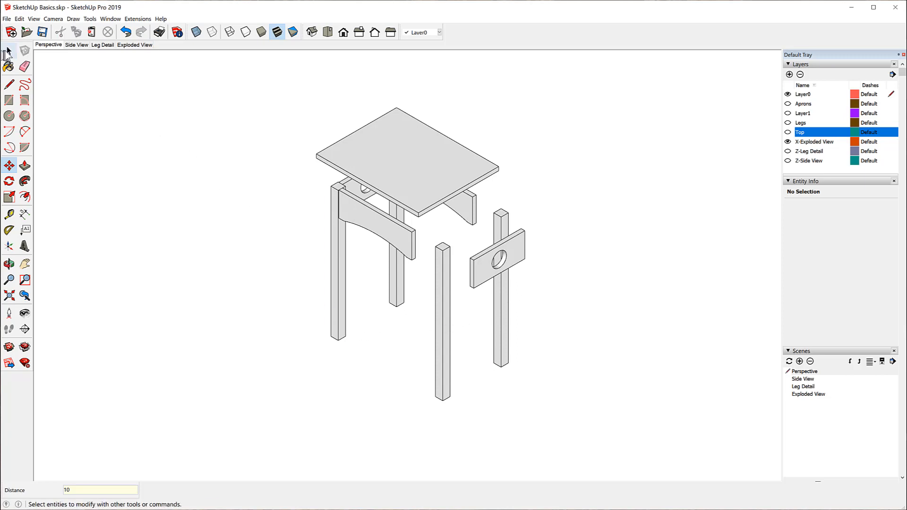
left_click(338, 314)
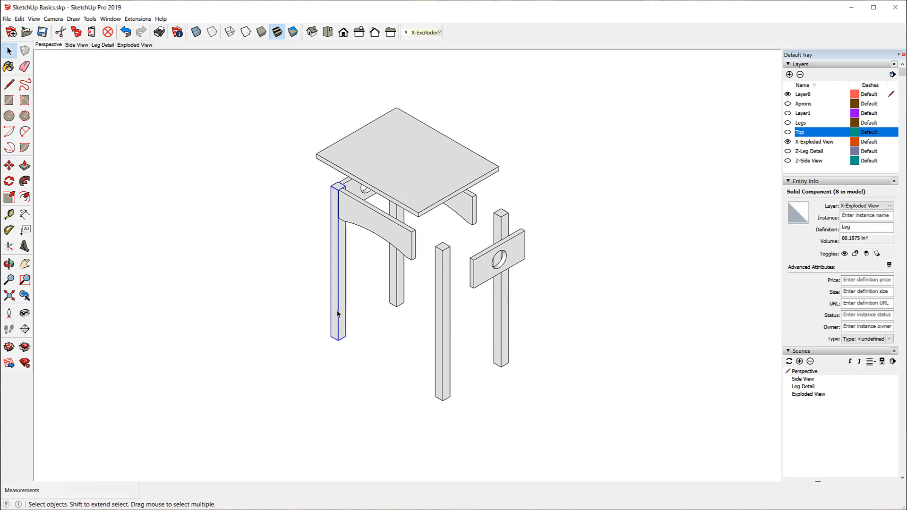
left_click(396, 301, "shift")
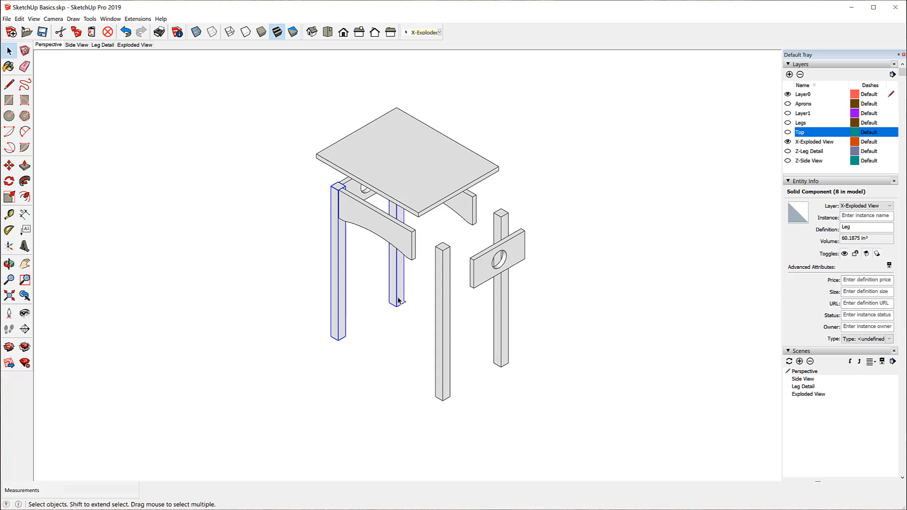
key("m")
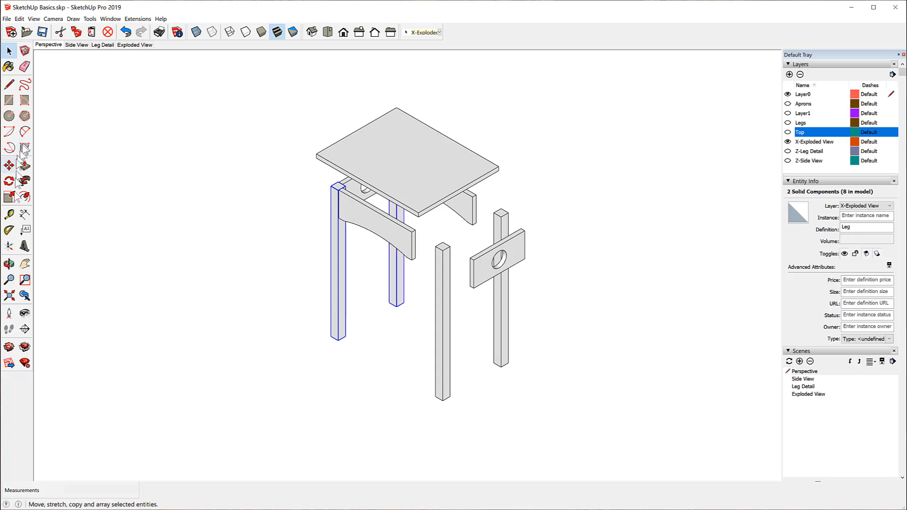
left_click(337, 339)
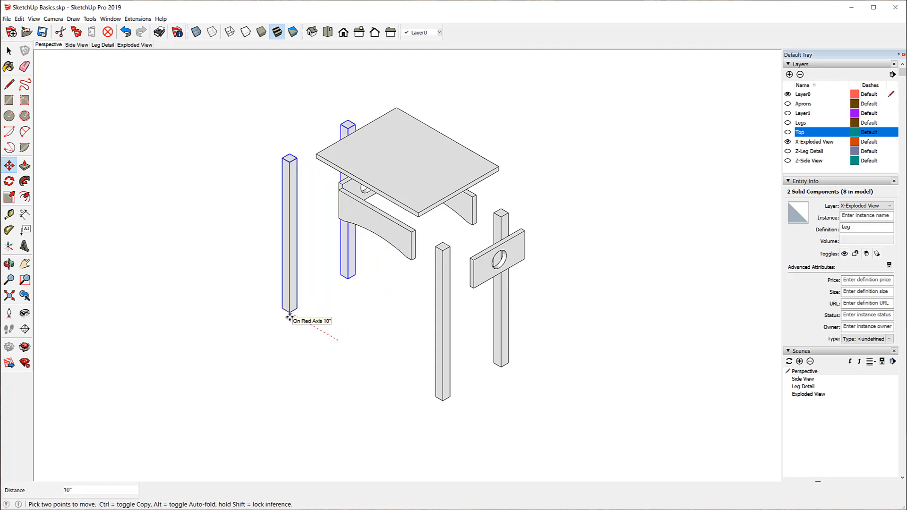
type("5")
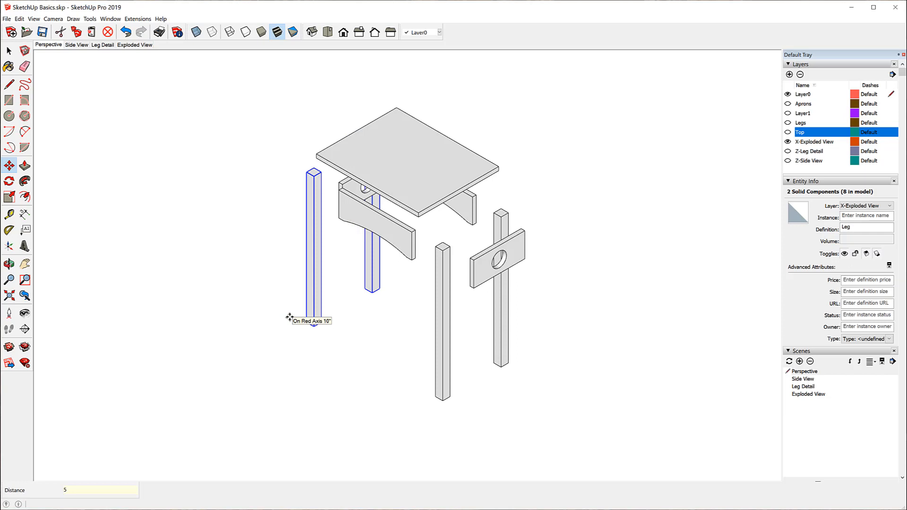
key("Return")
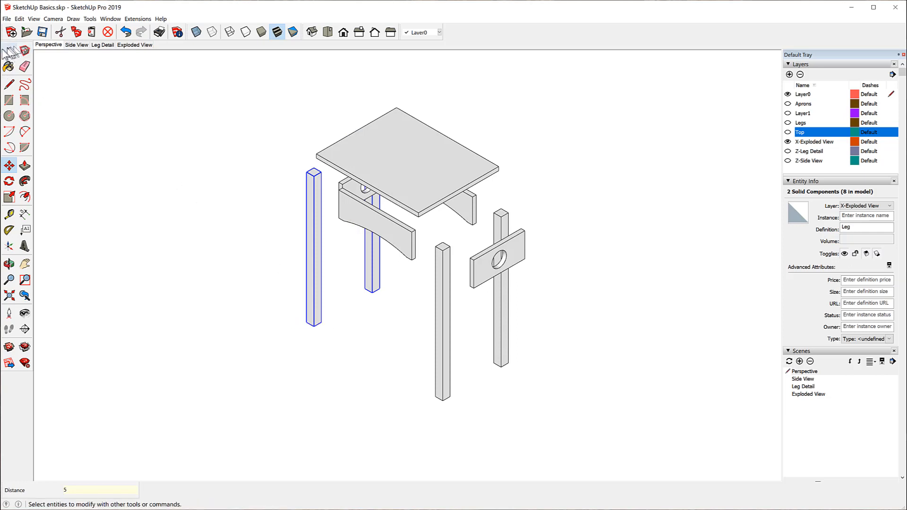
Move the left short apron 10 inches outward along the red axis, beyond the left legs.
left_click(8, 51)
left_click(142, 187)
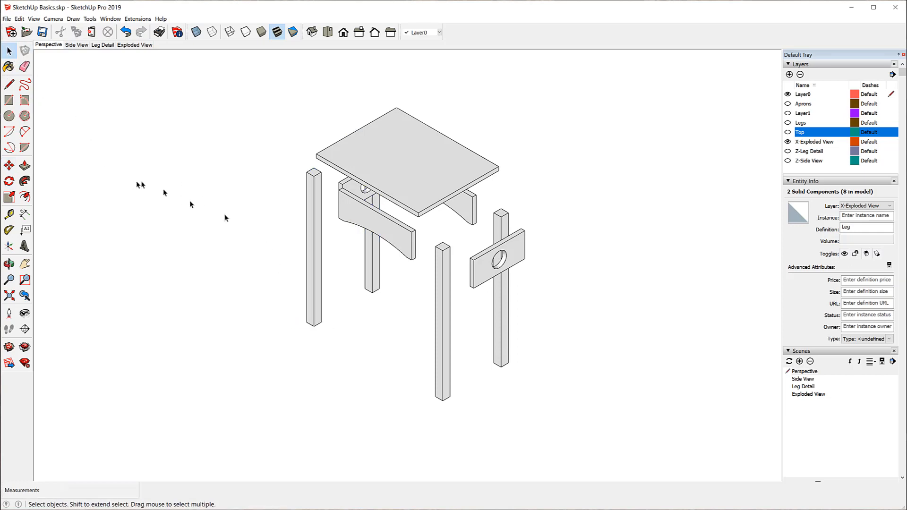
left_click(355, 192)
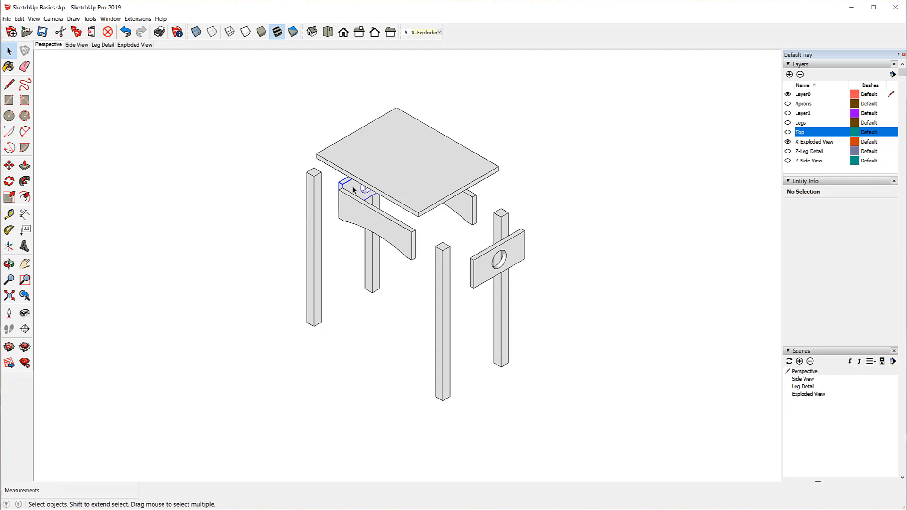
left_click(10, 166)
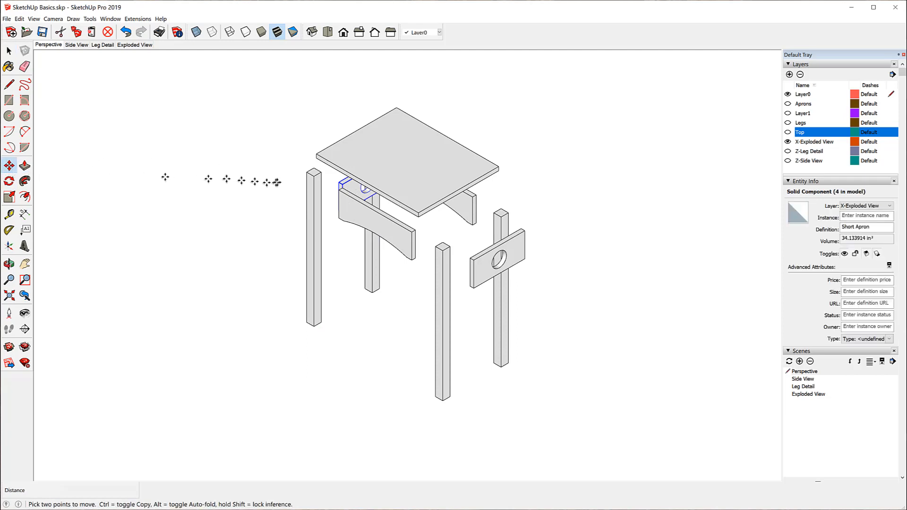
left_click(343, 186)
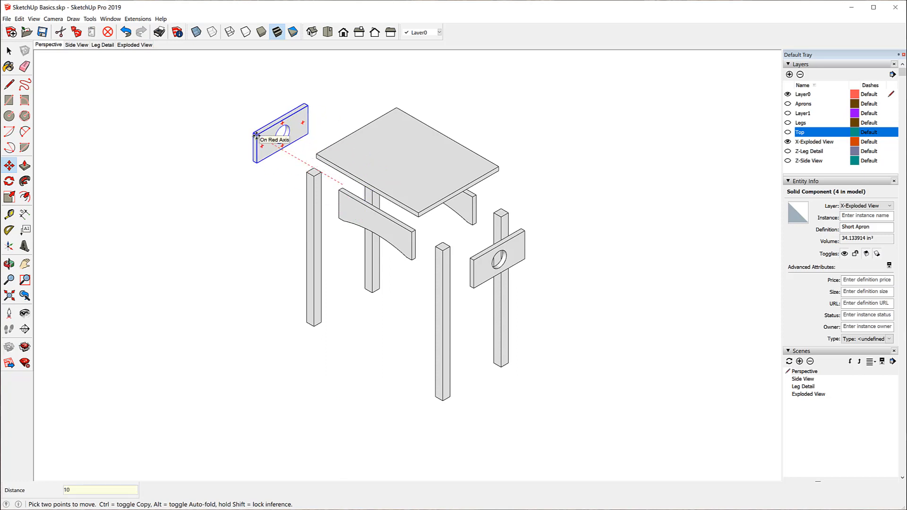
type("10")
key("Return")
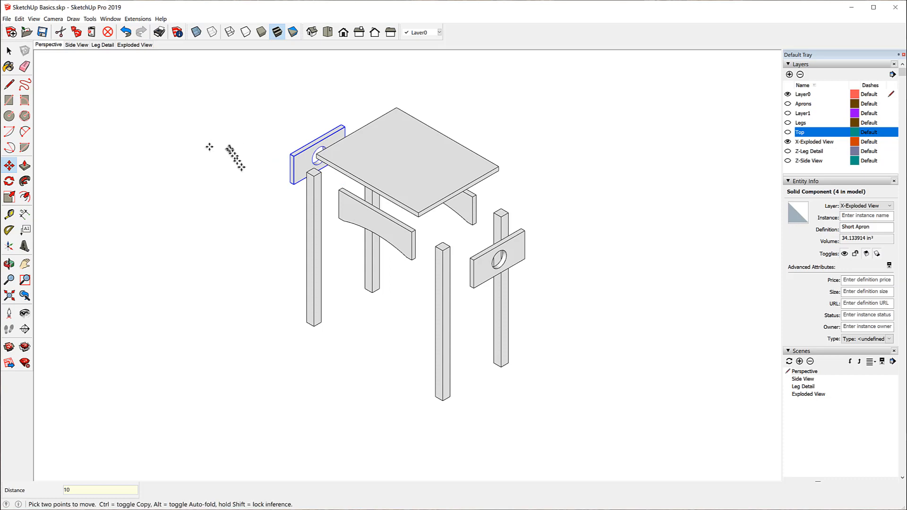
Move the front and back long aprons each 5 inches outward along the green axis, in opposite directions.
left_click(8, 51)
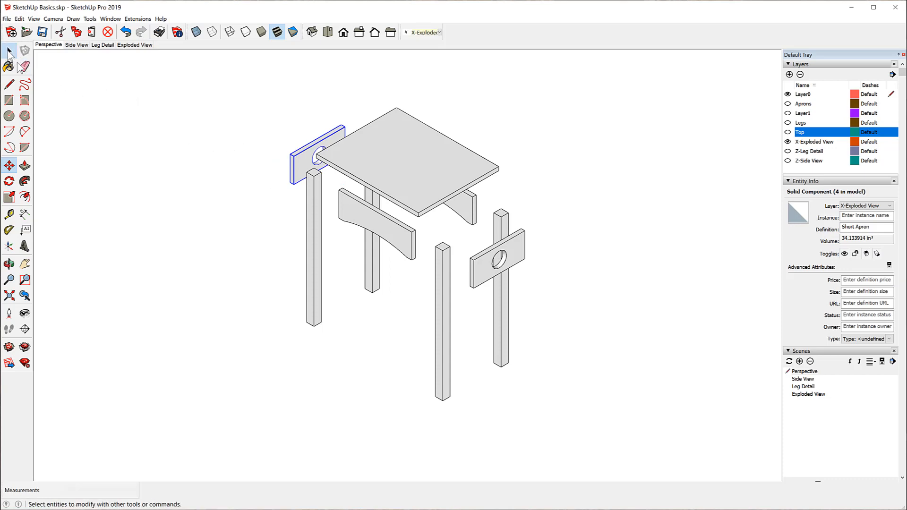
left_click(198, 175)
left_click(9, 165)
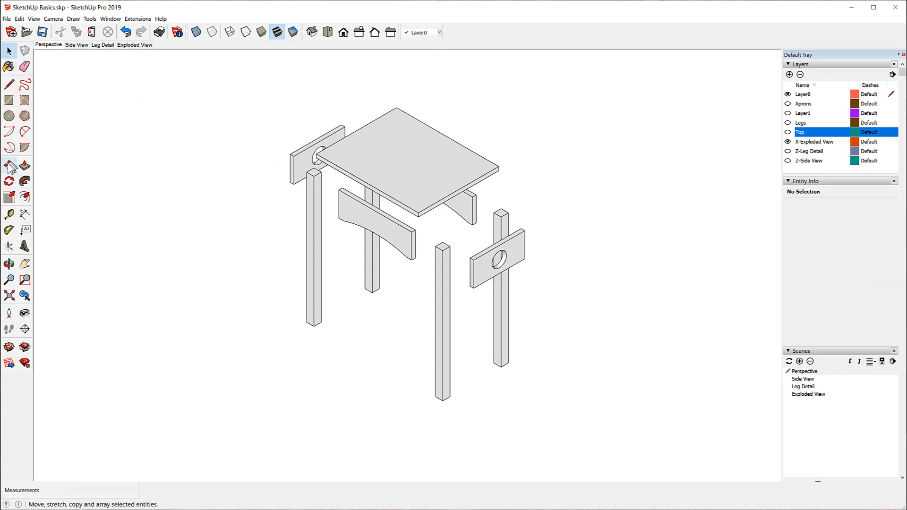
left_click(385, 218)
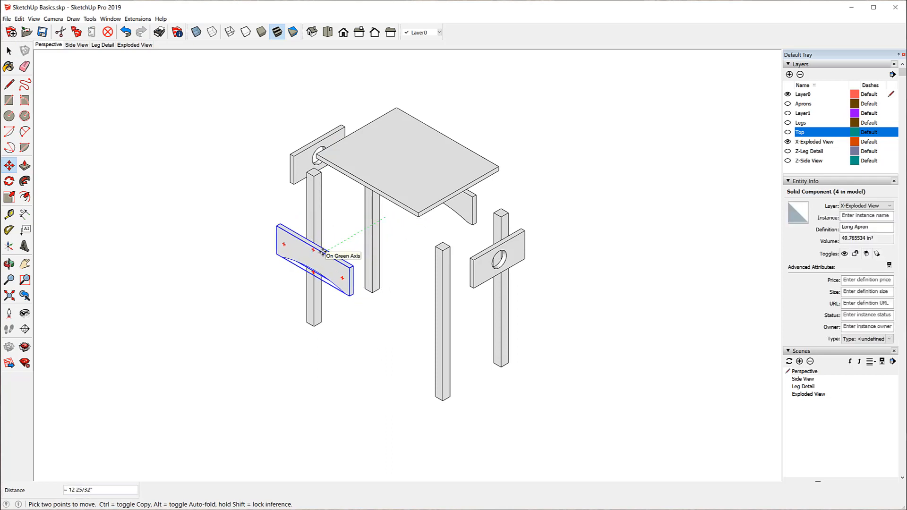
type("5")
key("Return")
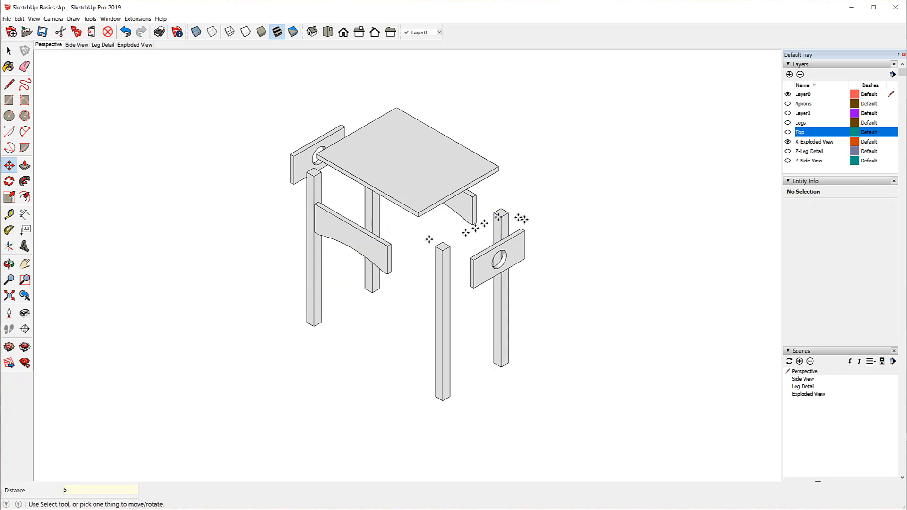
left_click(473, 206)
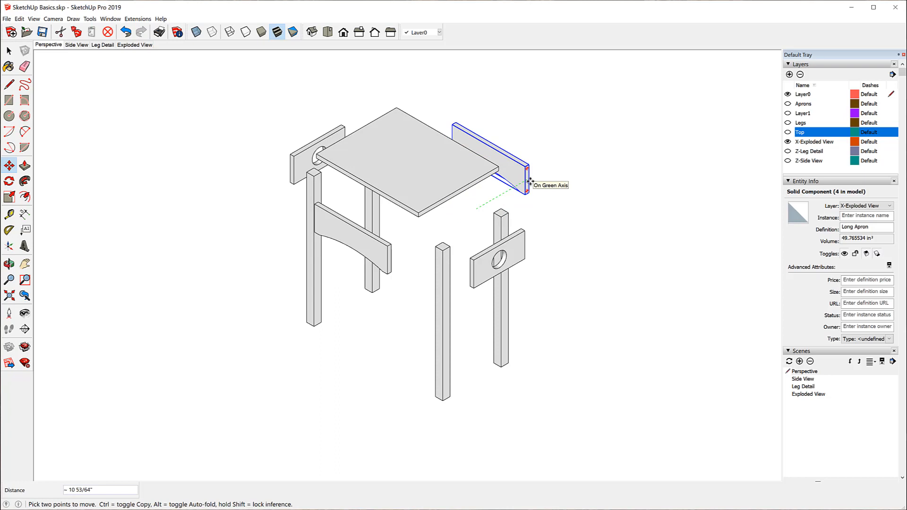
key("Return")
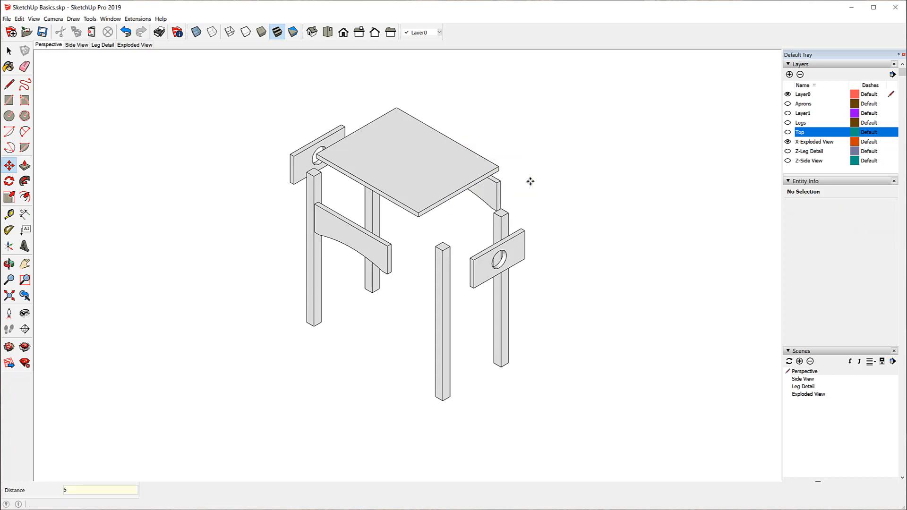
Raise the tabletop a further 5 inches along the blue axis.
left_click(421, 212)
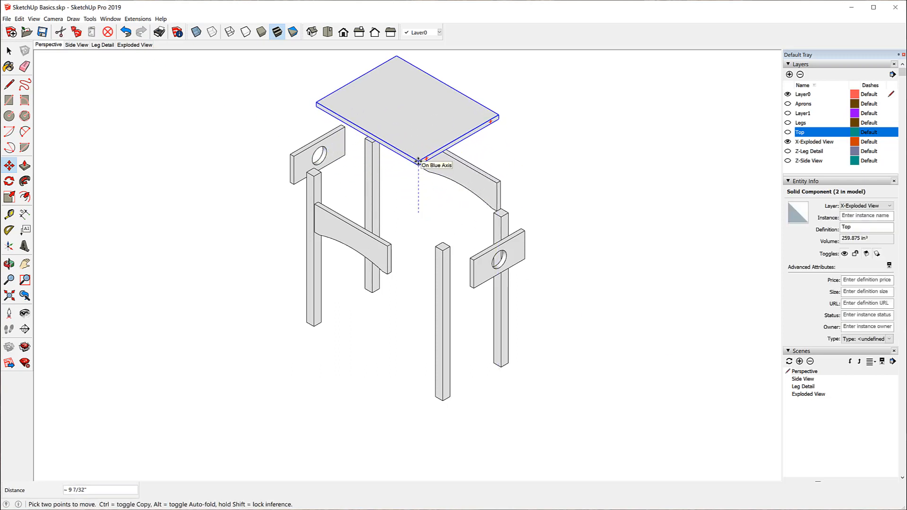
type("5")
key("Return")
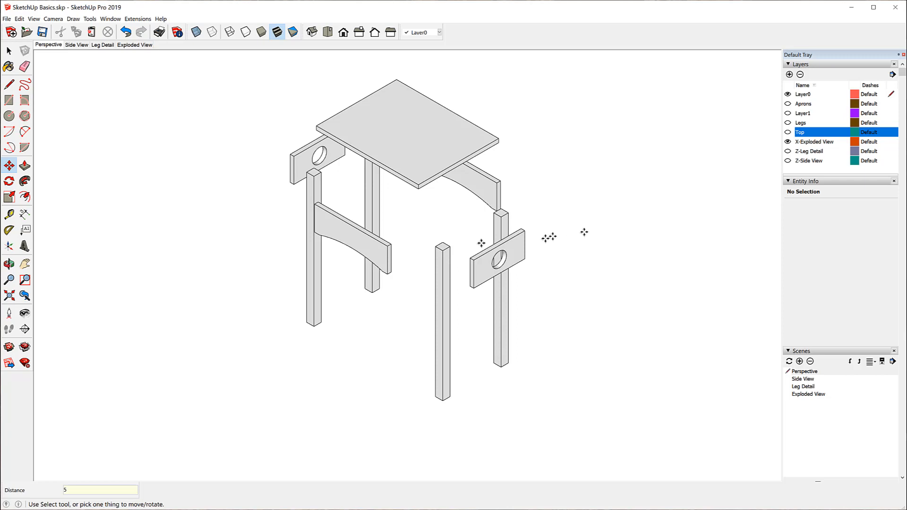
left_click(25, 230)
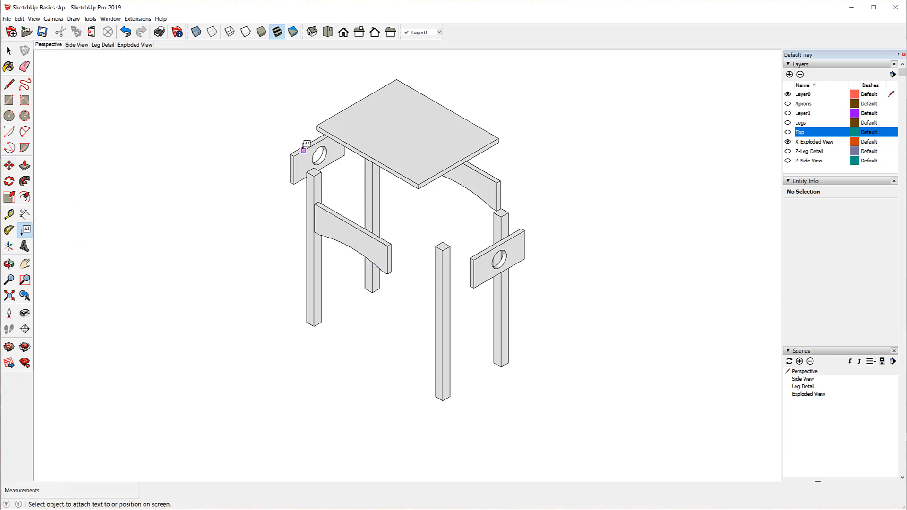
double_click(299, 149)
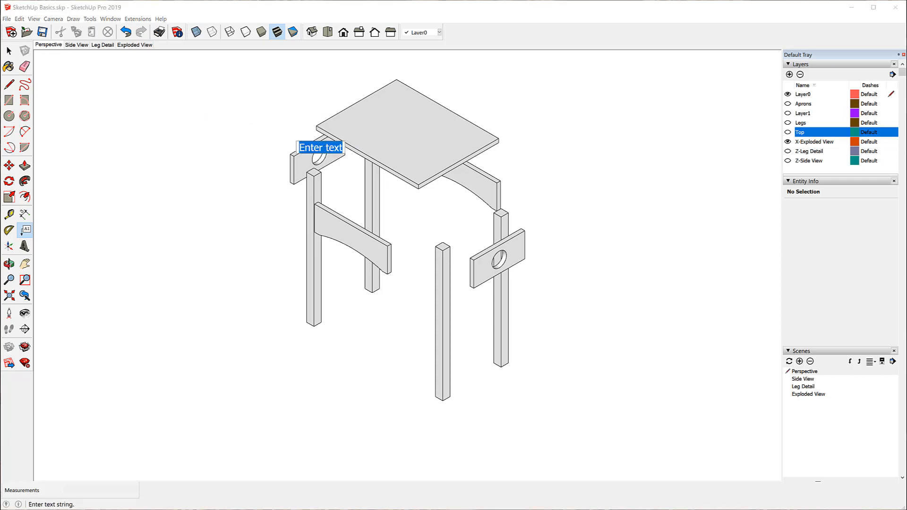
left_click(9, 51)
left_click(14, 54)
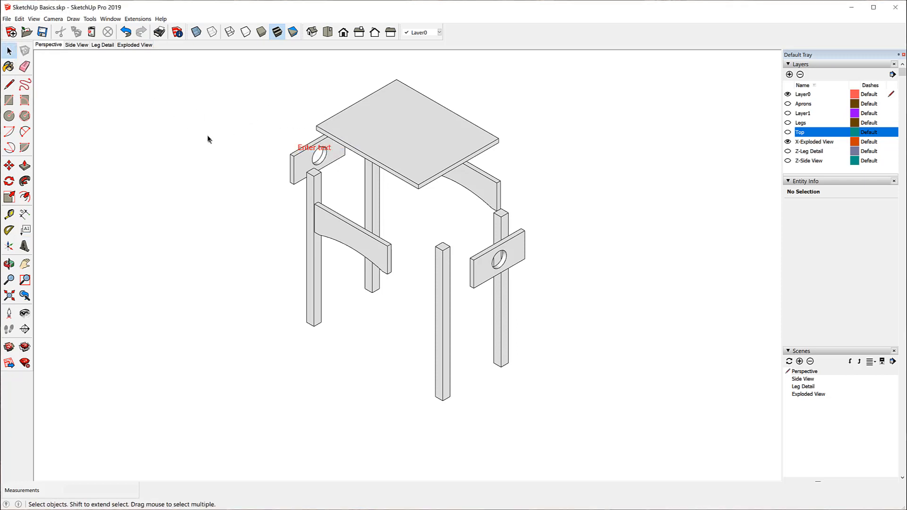
left_click(311, 149)
key("Delete")
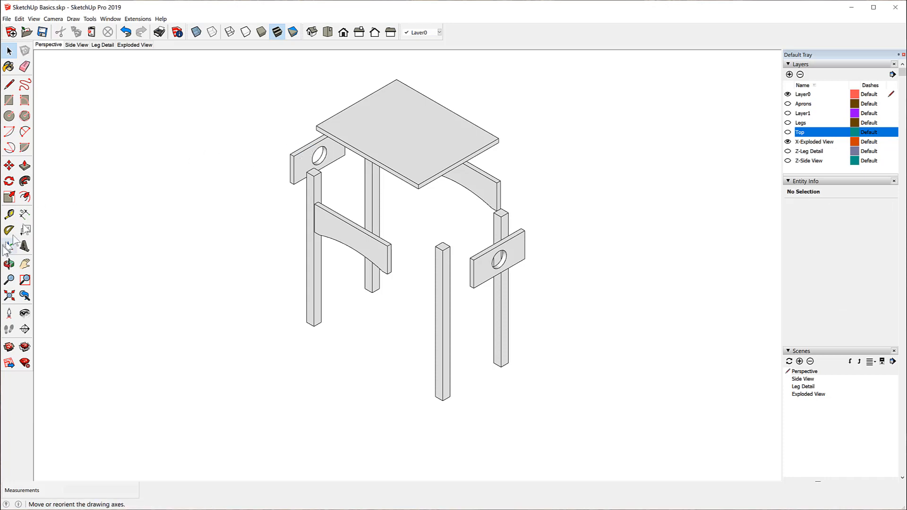
Attach a leader label reading "Left Short Apron" to the left short apron, with its text up and to the left of the part.
left_click(26, 231)
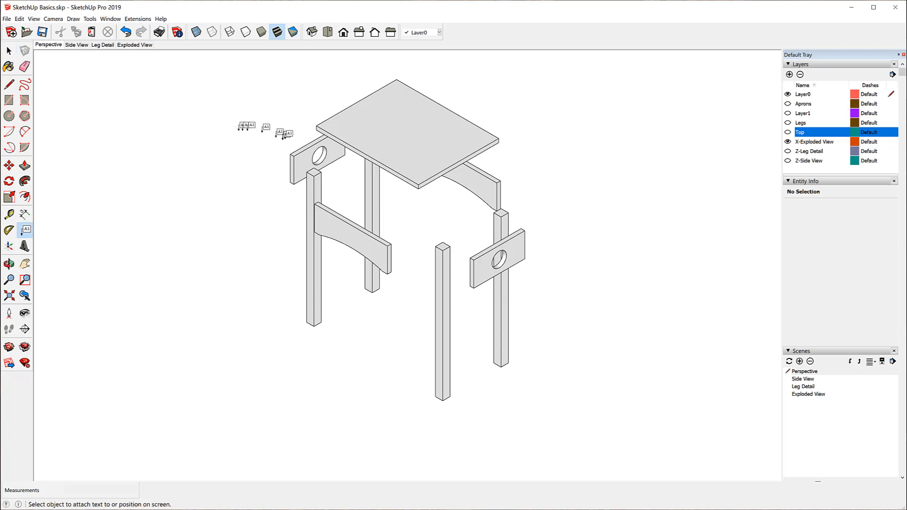
left_click(306, 145)
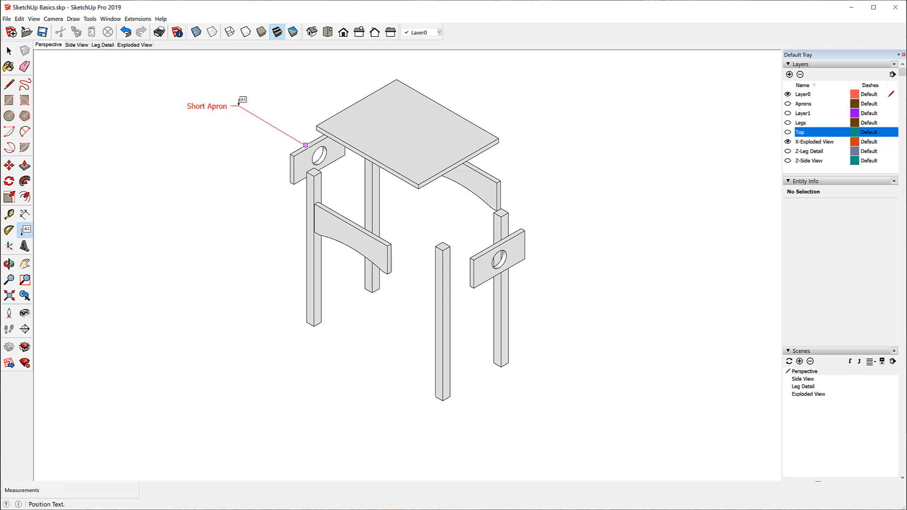
left_click(240, 102)
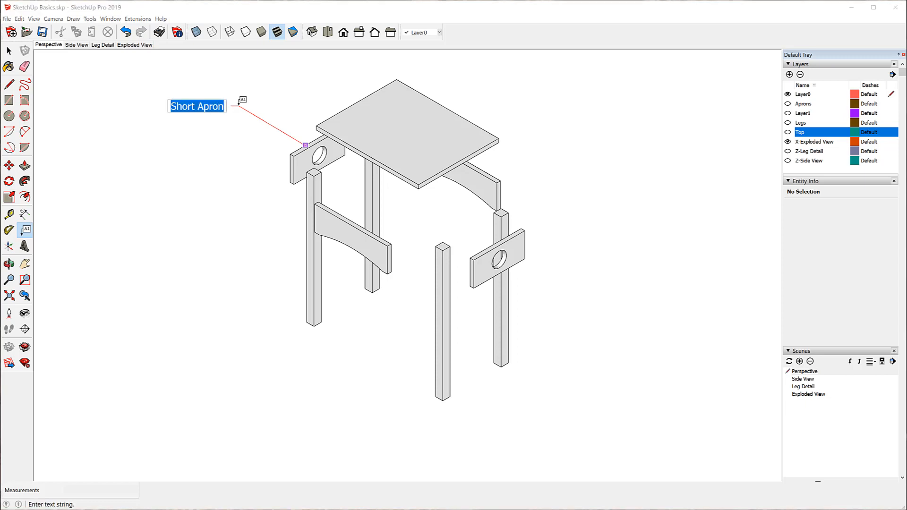
key("BackSpace")
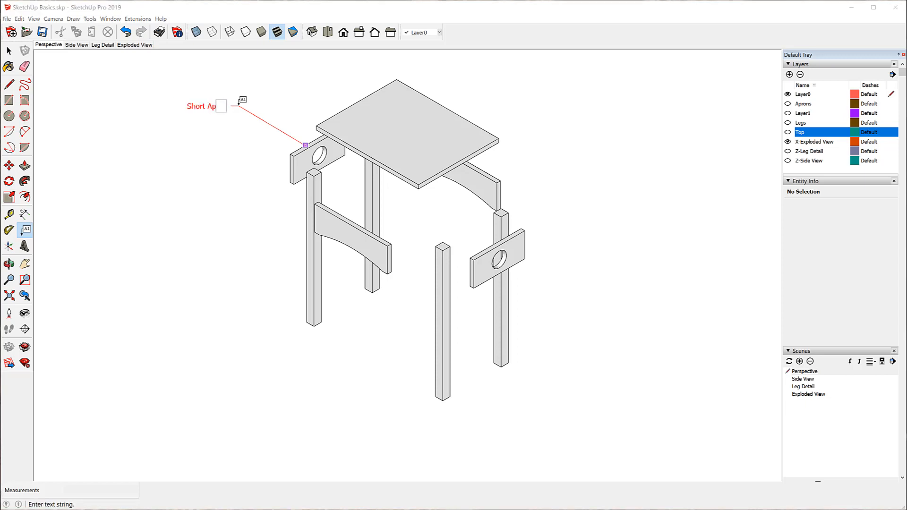
type("Left Short Apr")
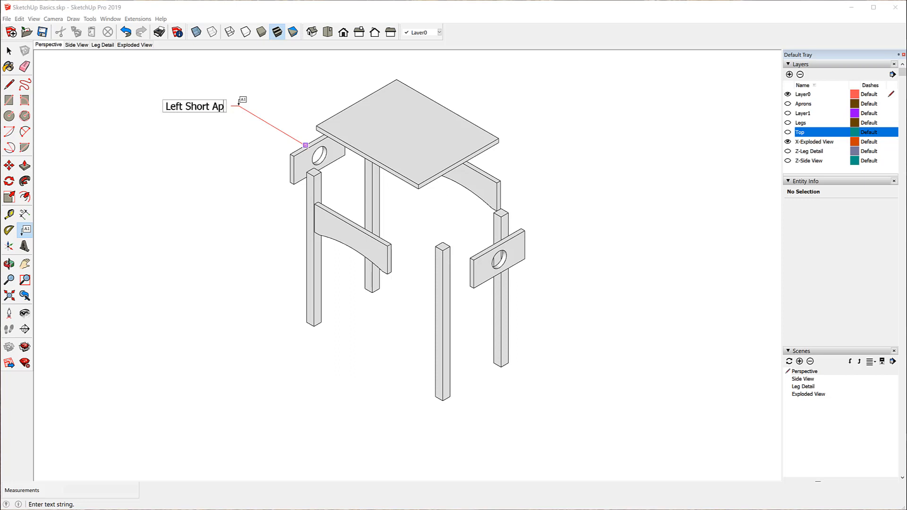
type("on")
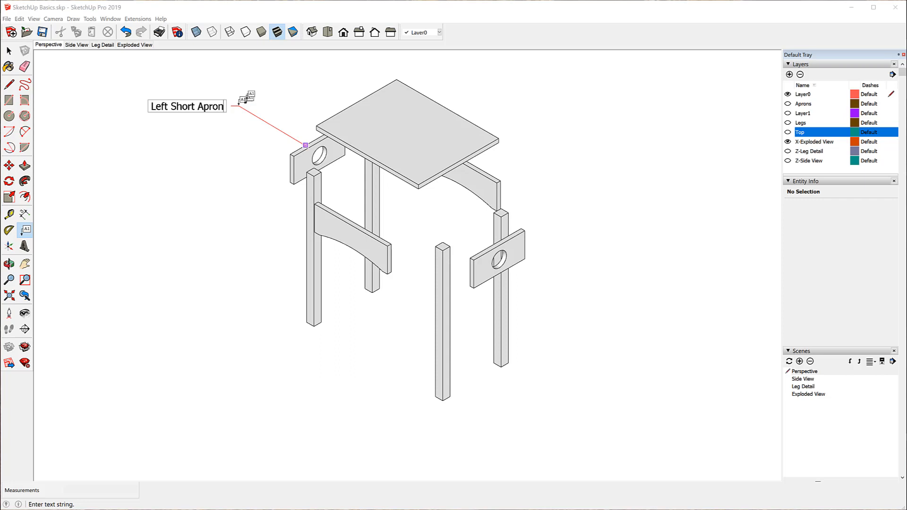
left_click(255, 86)
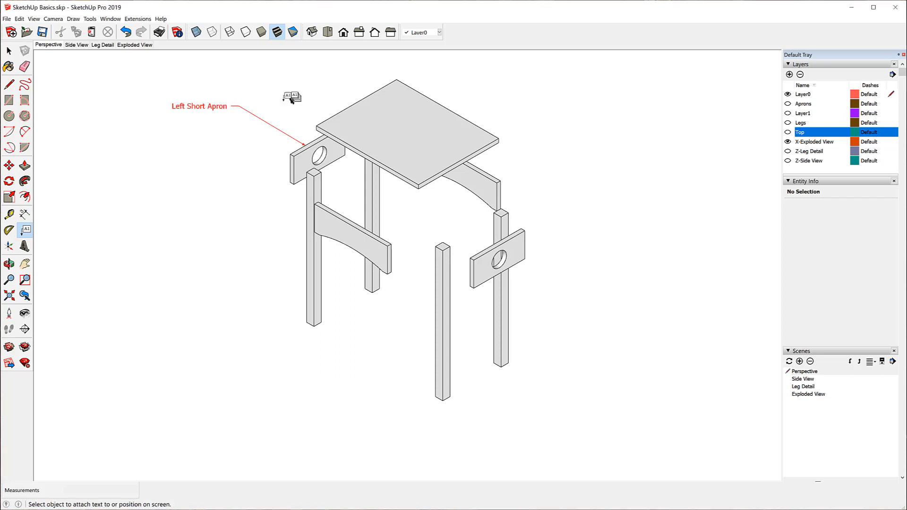
Attach a leader label reading "Back Long Apron" to the upper edge of the back long apron.
left_click(488, 173)
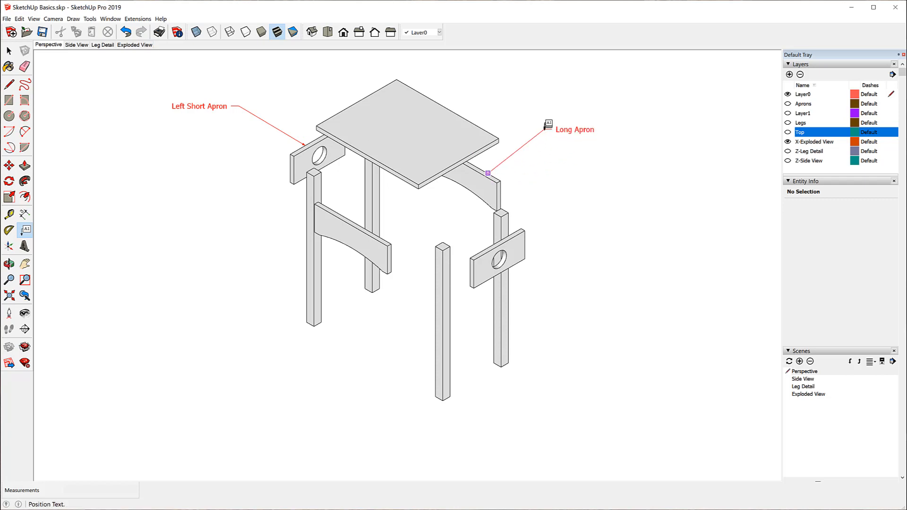
left_click(547, 127)
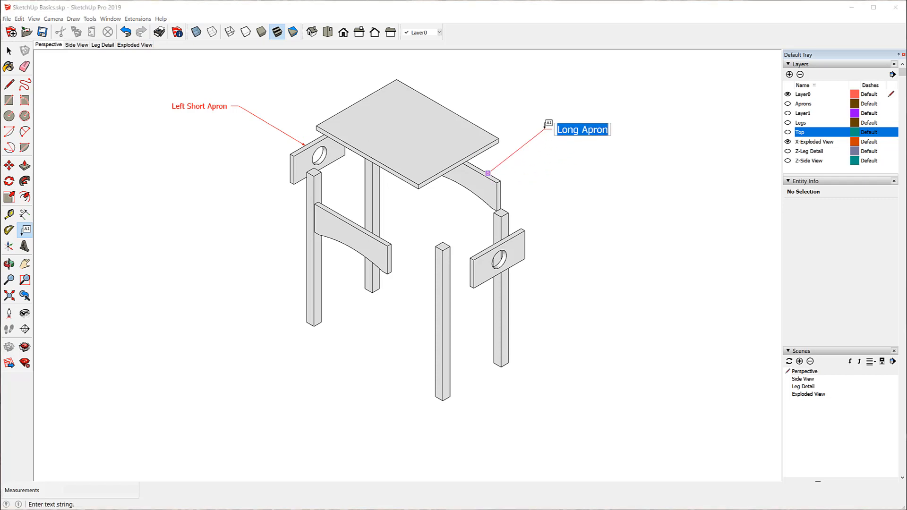
left_click(558, 129)
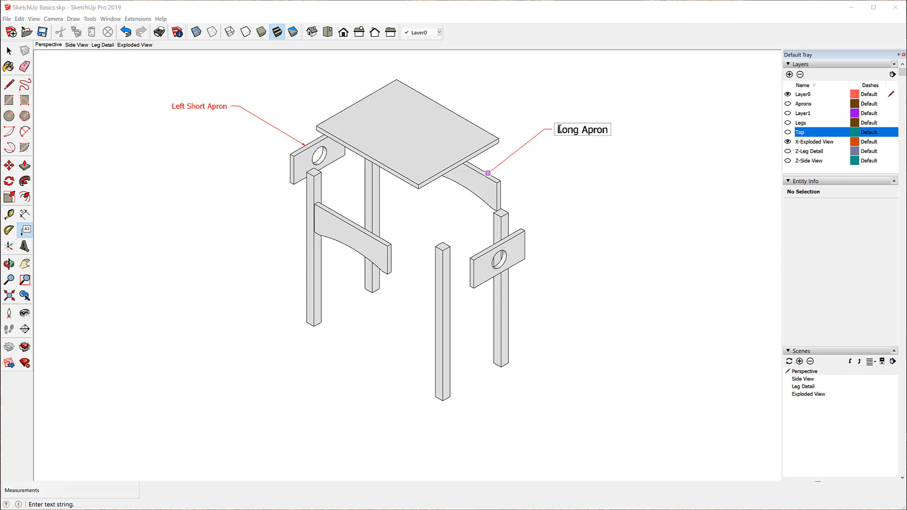
type("Back")
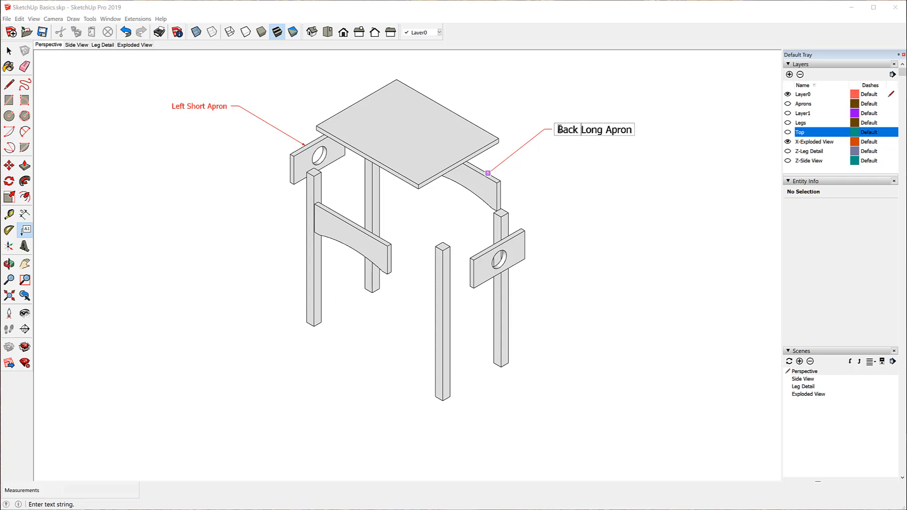
left_click(600, 178)
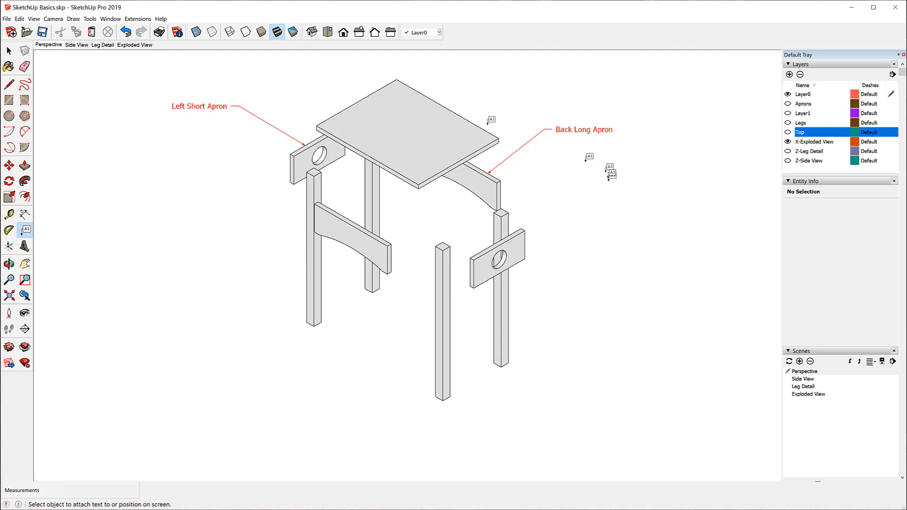
Attach a leader label to the tabletop's back edge, keeping the suggested text "Top".
left_click(431, 99)
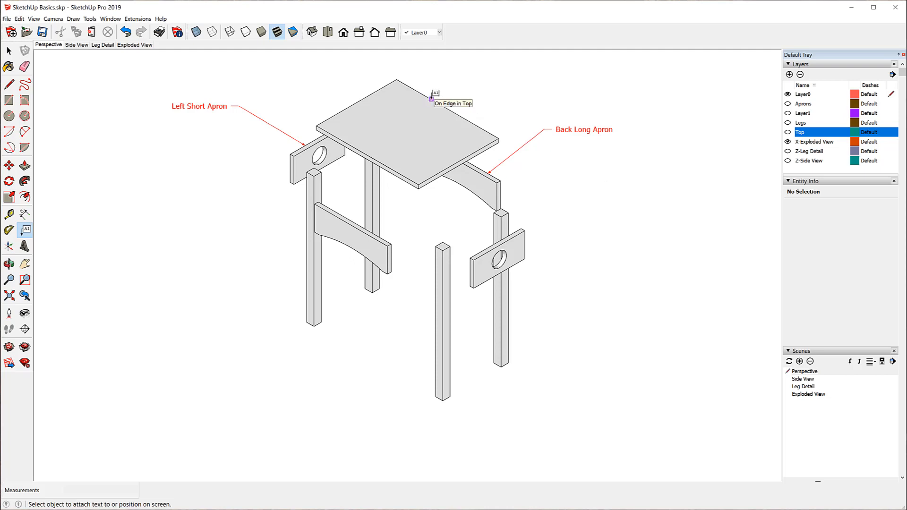
left_click(473, 72)
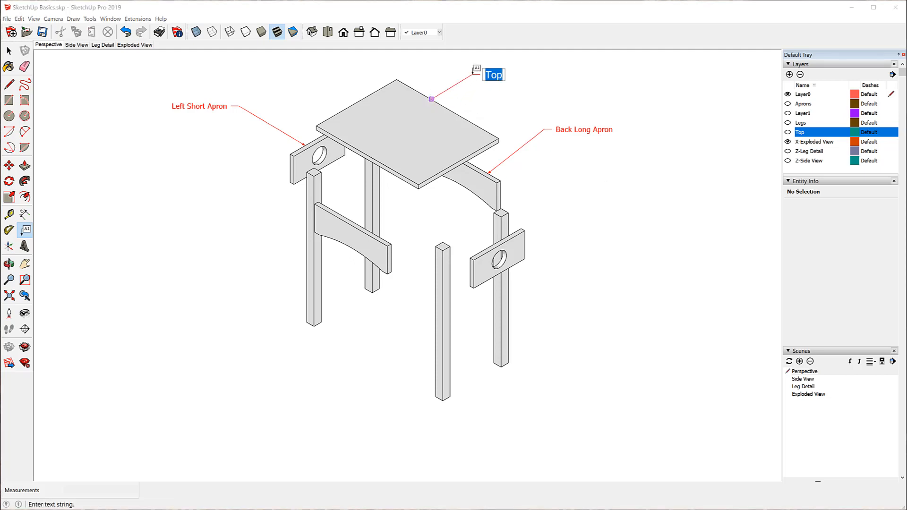
left_click(667, 215)
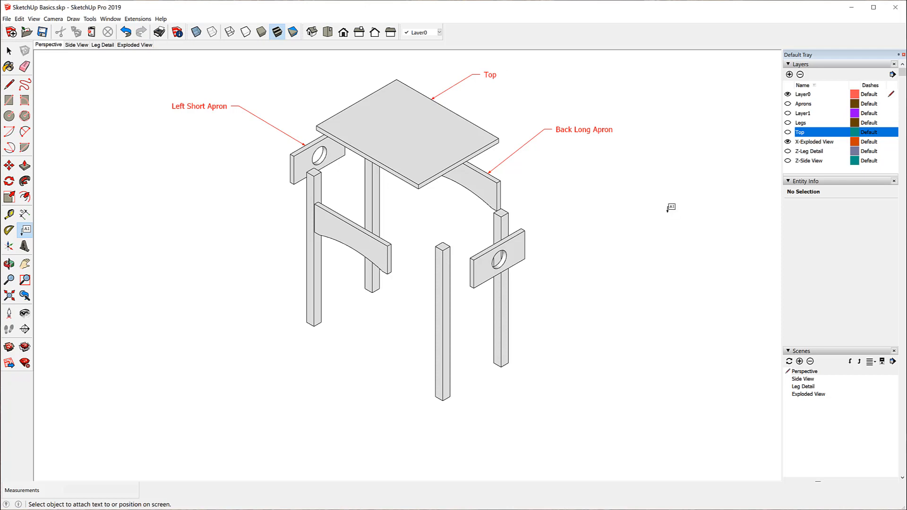
Attach a leader label reading "Right Short Apron" to the upper edge of the right short apron.
left_click(514, 236)
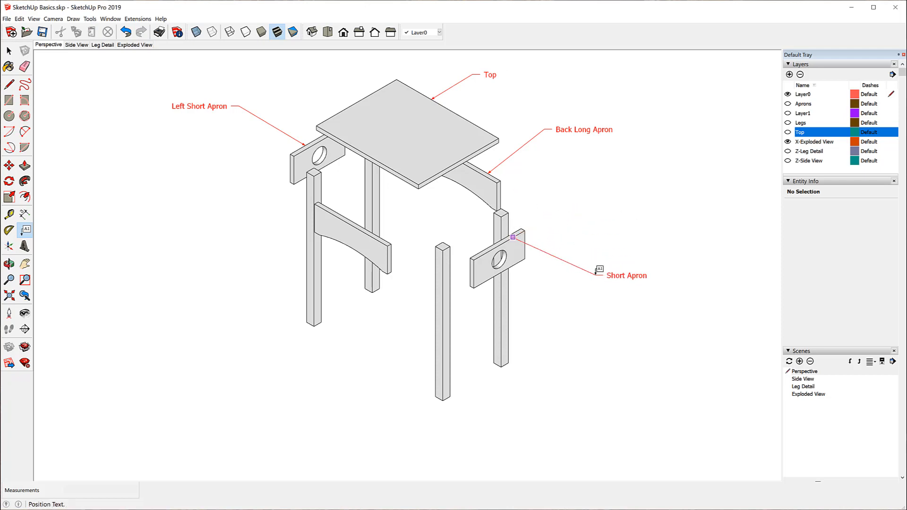
left_click(598, 273)
key("Return")
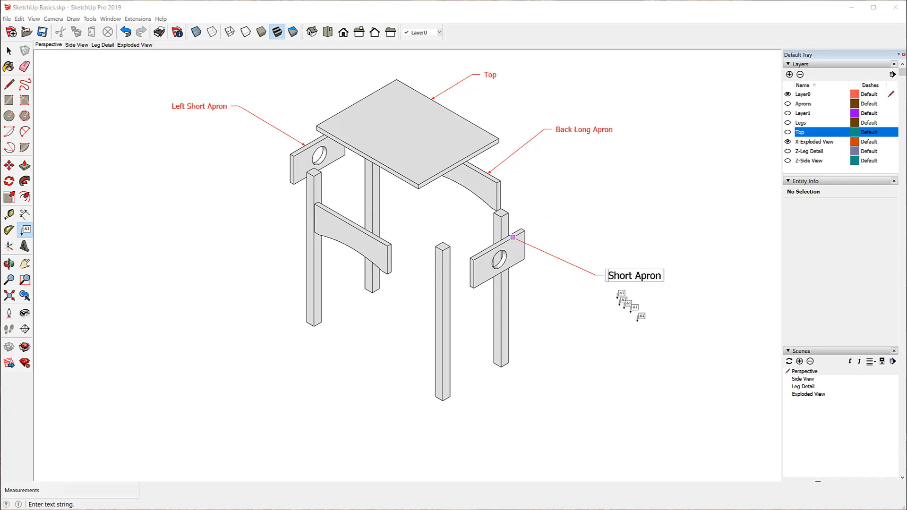
type("Right")
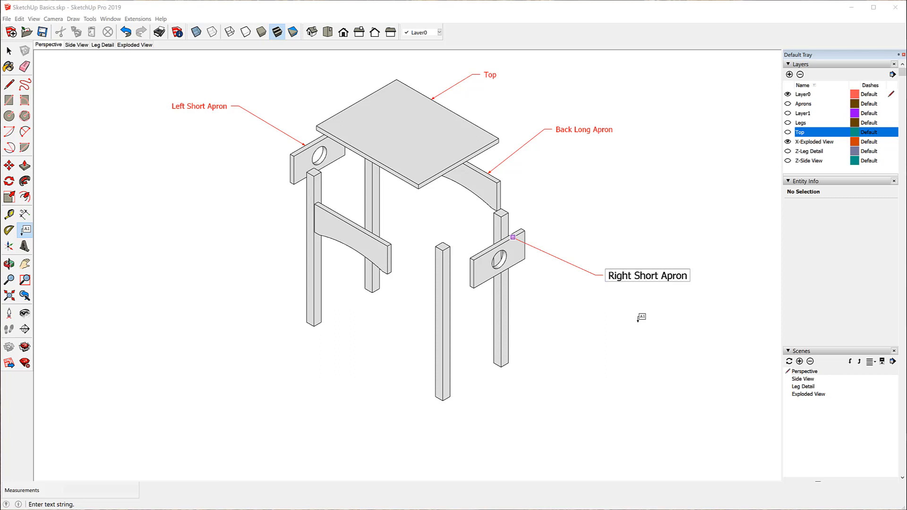
key("Return")
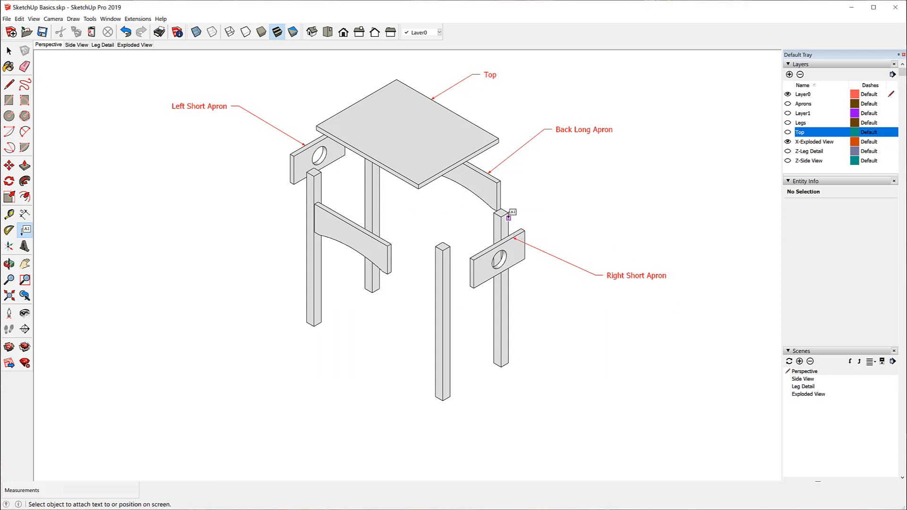
Attach a leader label reading "Right BackLeg" near the top of the right back leg.
left_click(509, 218)
left_click(570, 176)
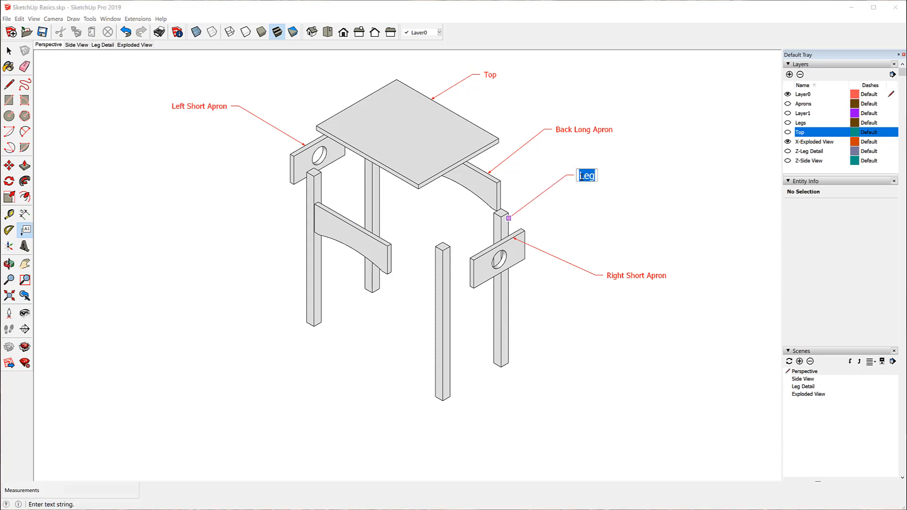
left_click(582, 176)
type("Right B")
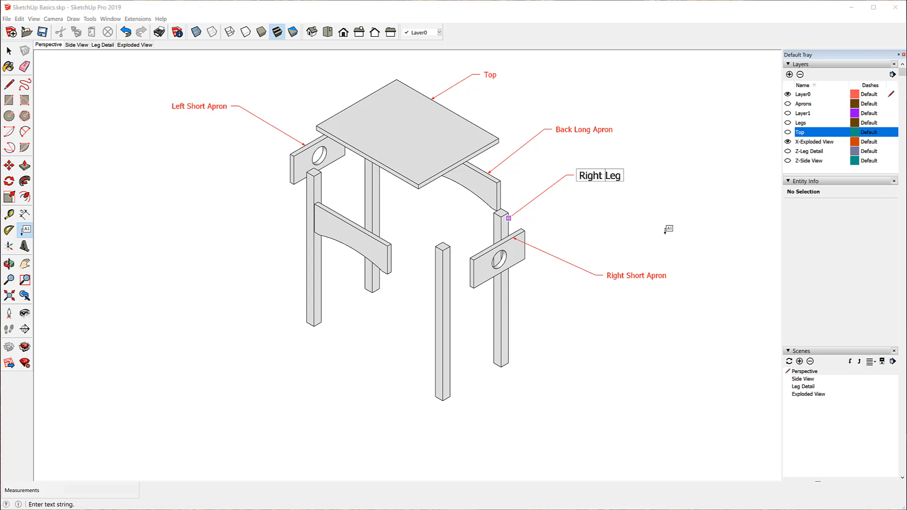
type("ack")
left_click(667, 230)
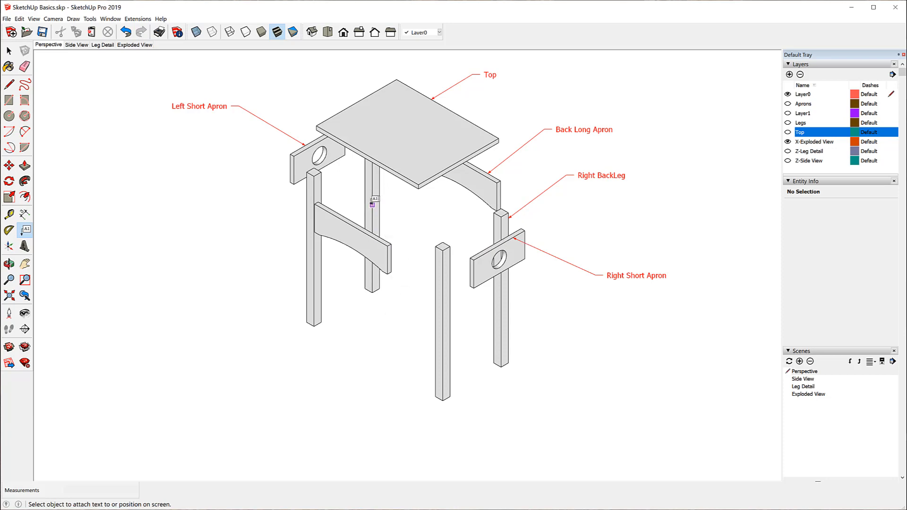
Attach a leader label reading "Left Back Leg" to the left back leg, placing its text between the legs.
left_click(372, 205)
left_click(402, 220)
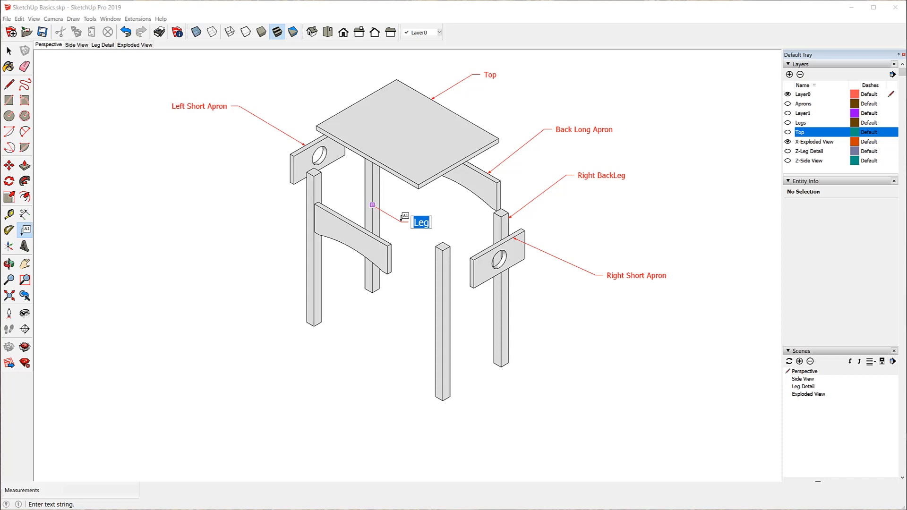
type("Left Back")
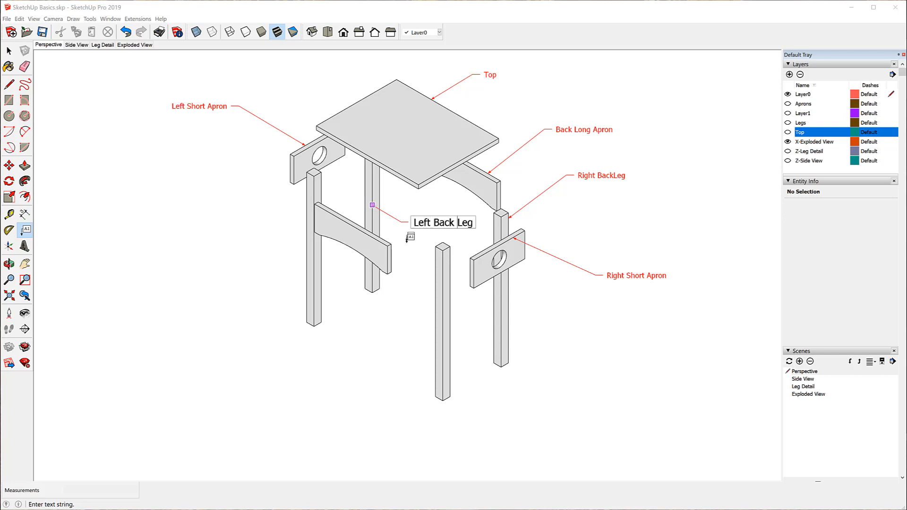
left_click(408, 240)
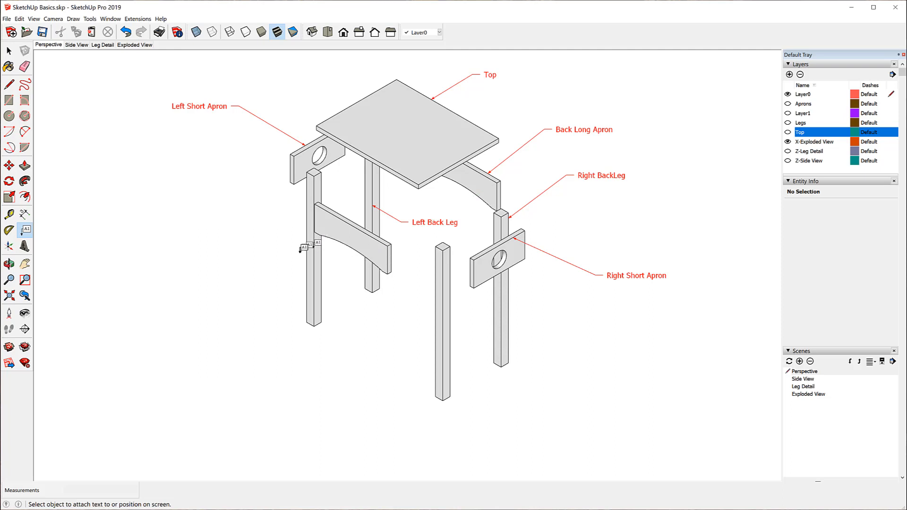
Attach a leader label reading "Left Front Leg" to the outer edge of the left front leg.
left_click(307, 247)
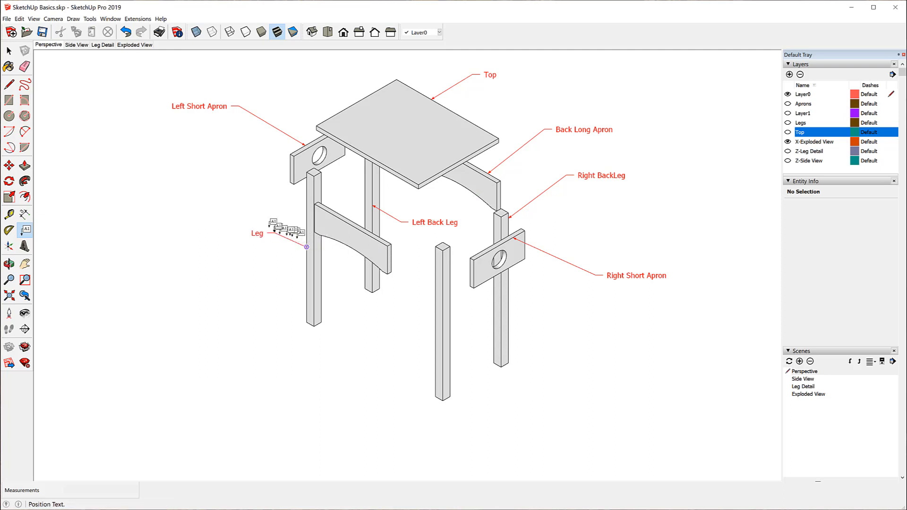
left_click(242, 204)
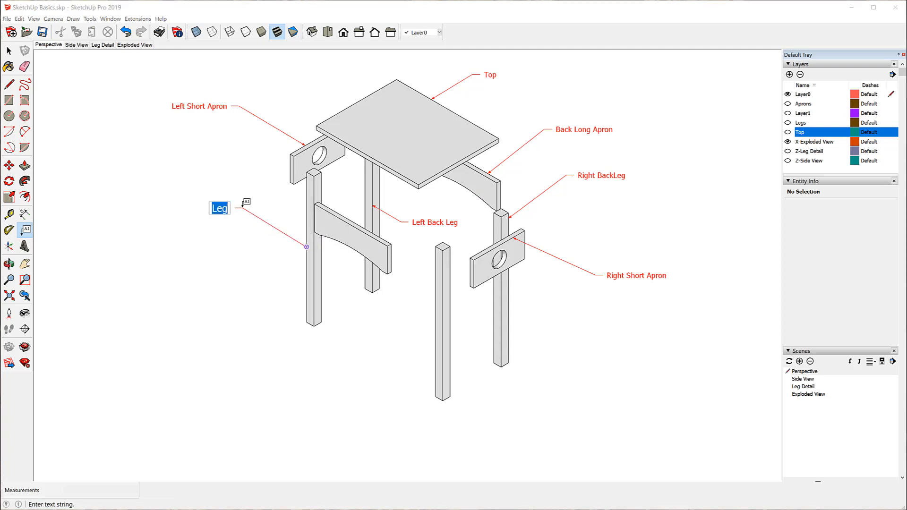
key("Left")
type("Left Front")
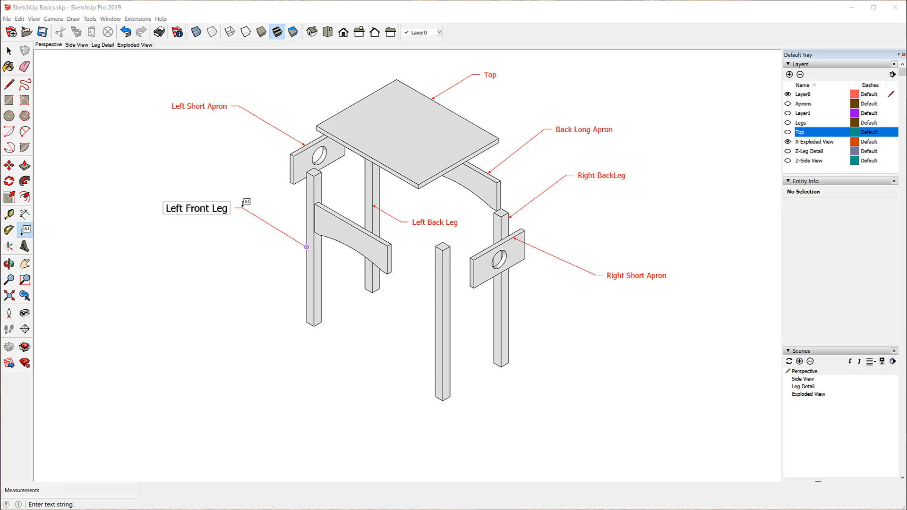
left_click(378, 378)
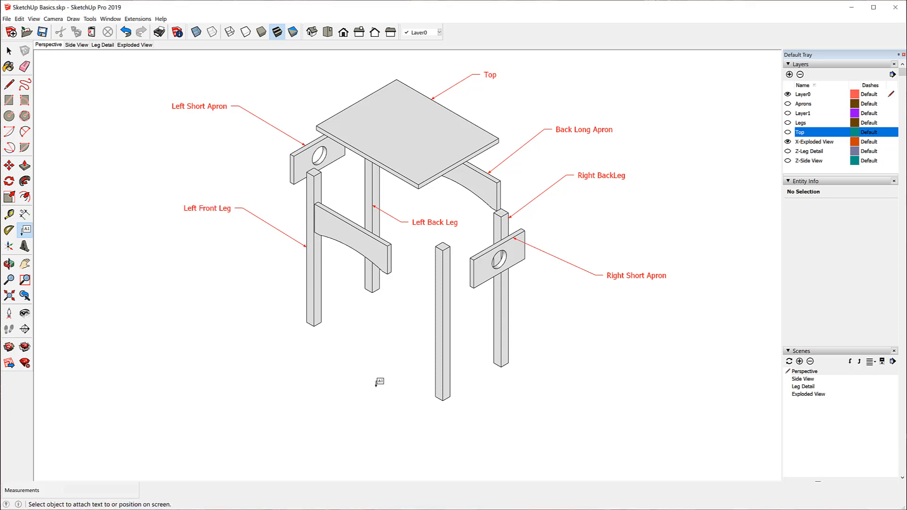
Attach a leader label reading "Right Front Leg" to the outer edge of the right front leg.
left_click(435, 344)
left_click(370, 381)
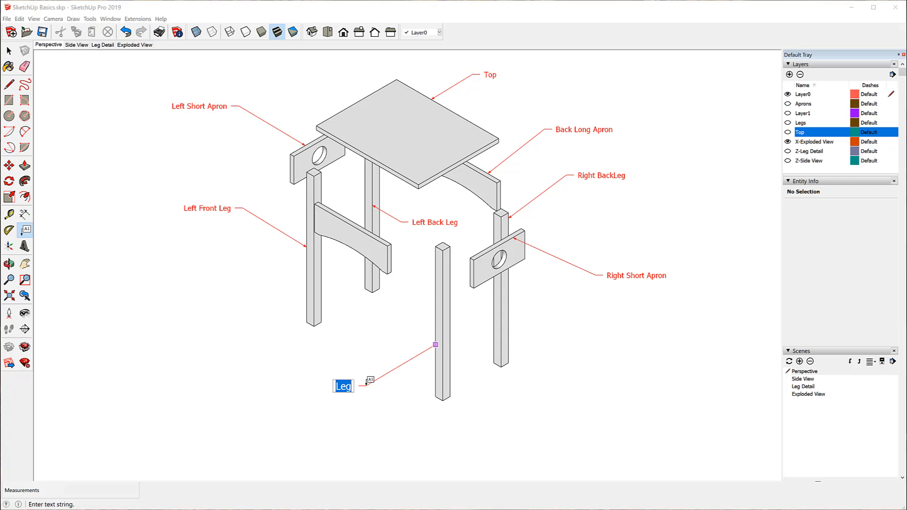
key("Left")
type("Right Front")
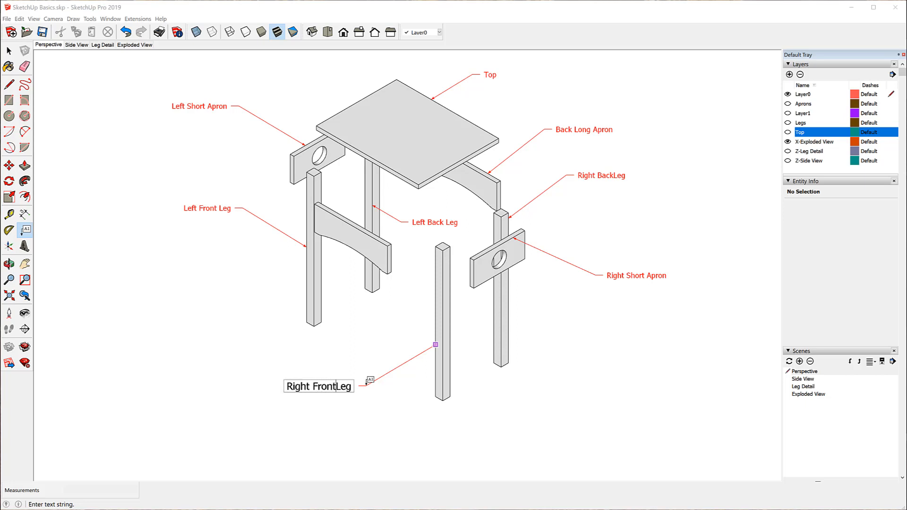
left_click(383, 325)
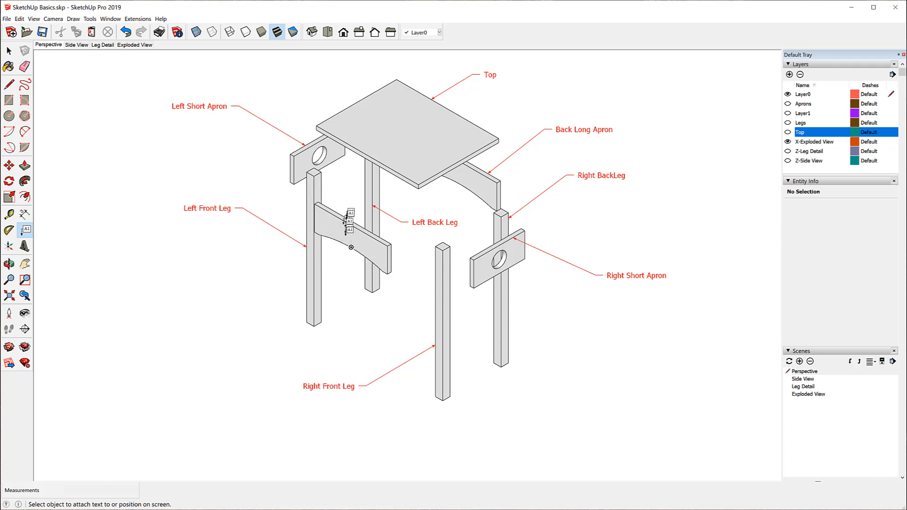
Attach a leader label reading "Front Long Apron" to the curved lower edge of the front long apron.
left_click(351, 246)
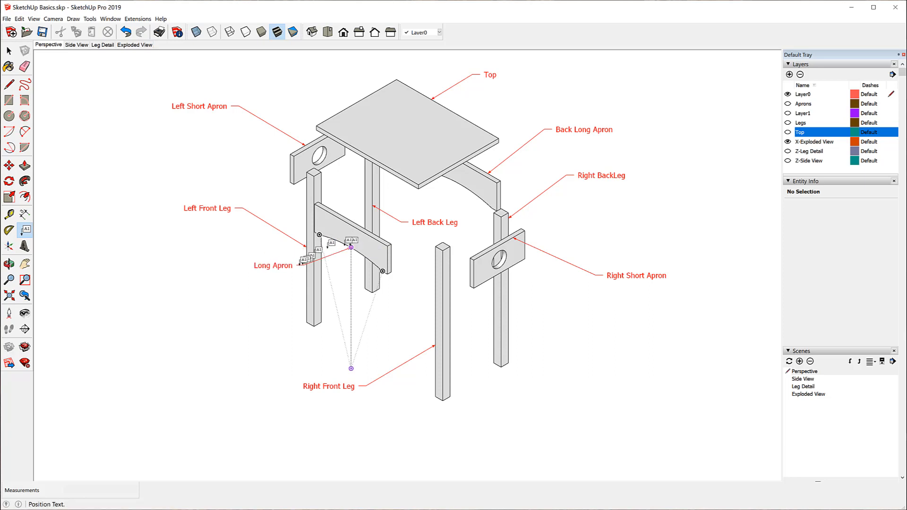
left_click(266, 331)
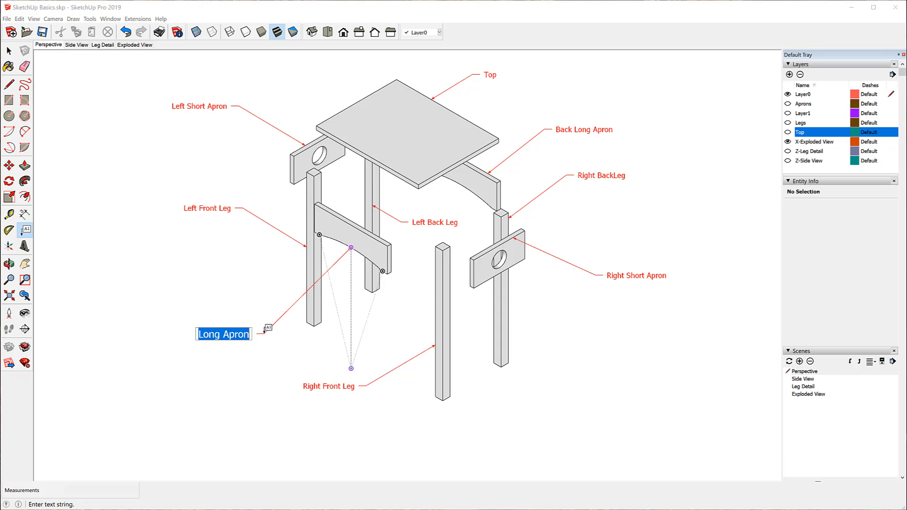
key("Home")
type("Front")
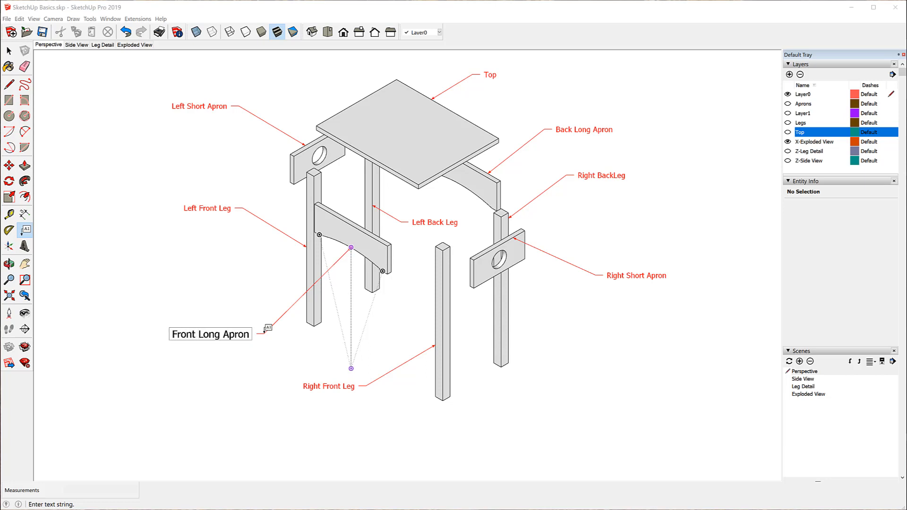
left_click(135, 288)
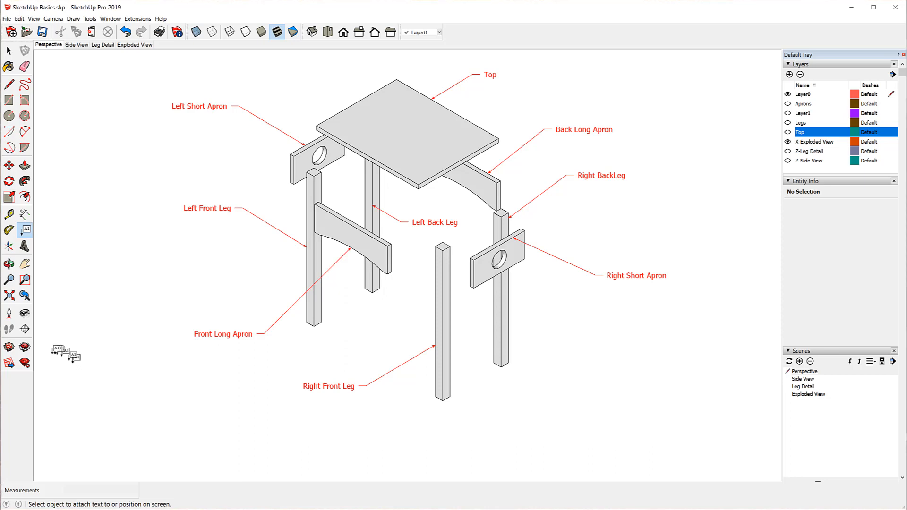
Fit the labeled exploded table to the view and update the Exploded View scene with it.
left_click(9, 296)
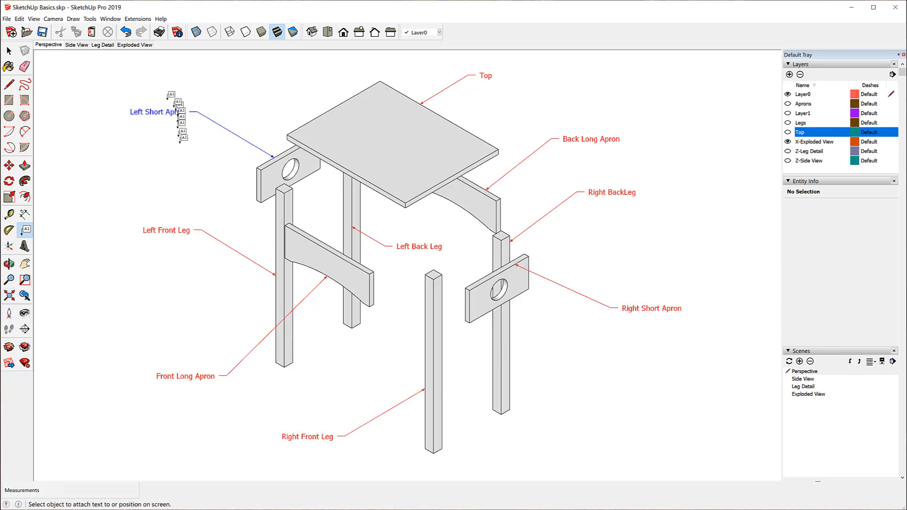
right_click(128, 46)
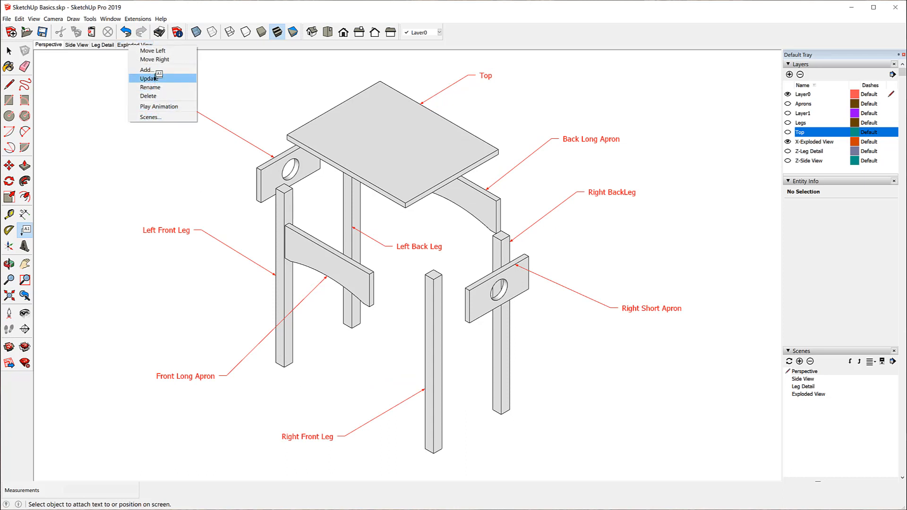
left_click(147, 78)
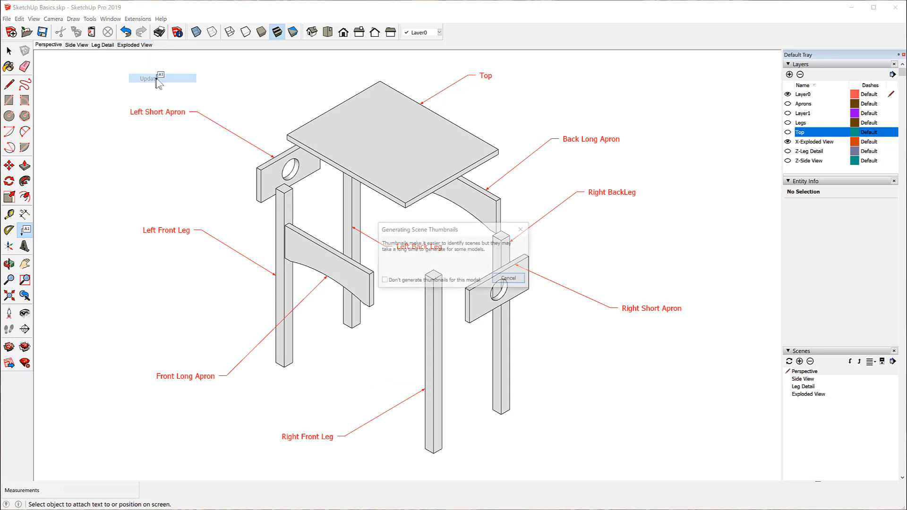
left_click(8, 50)
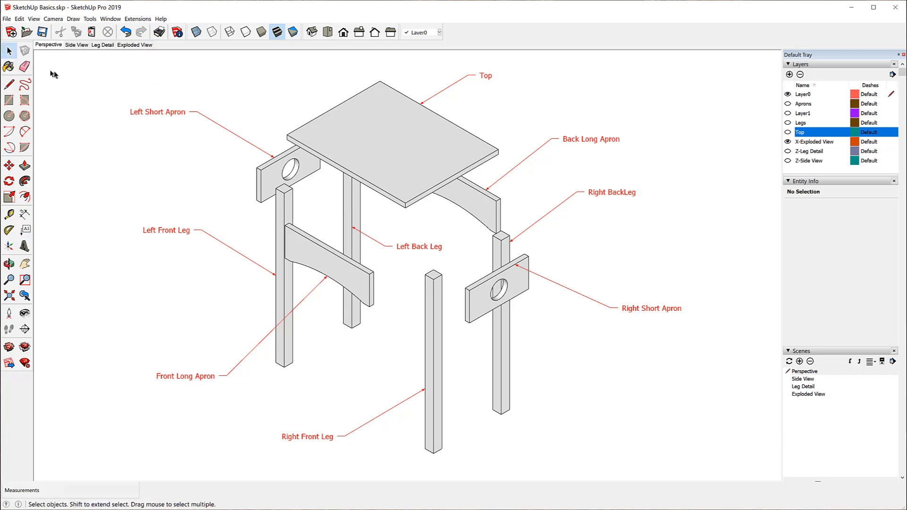
Hide the X-Exploded View layer in the Perspective scene and in the Side View scene without updating them.
left_click(52, 45)
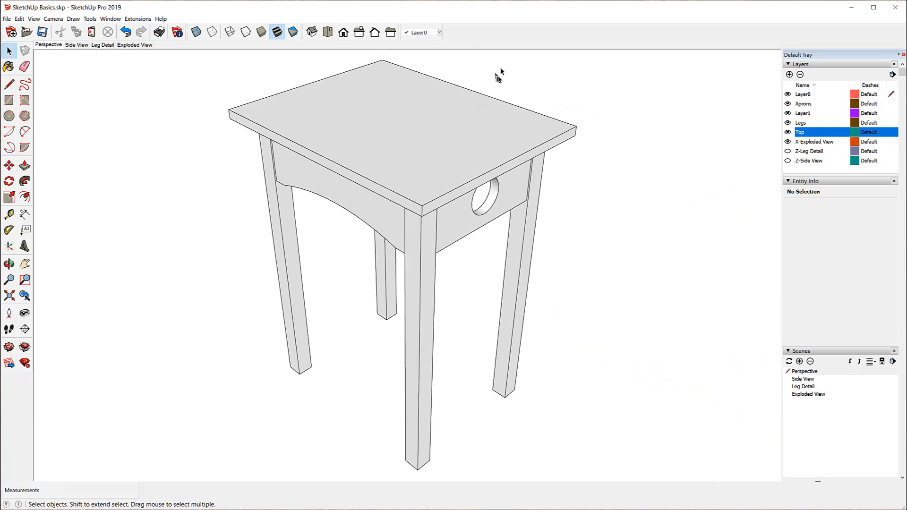
left_click(788, 142)
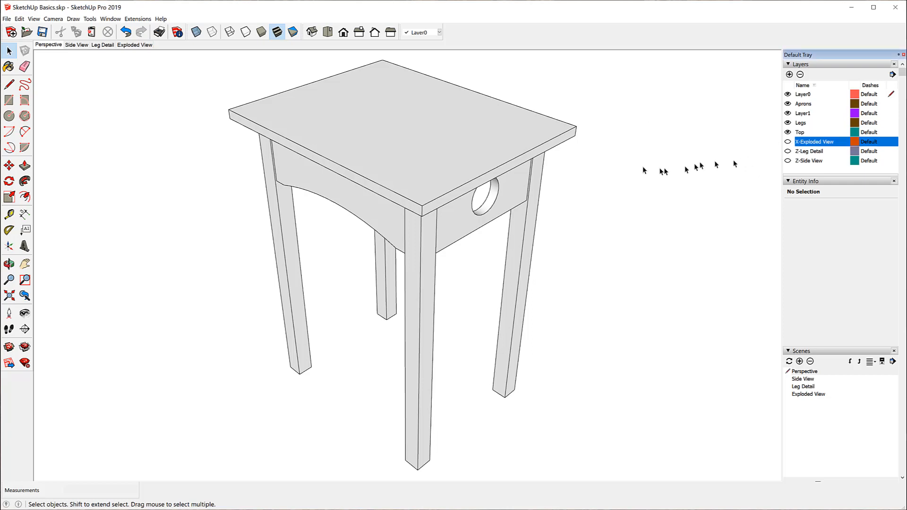
left_click(76, 44)
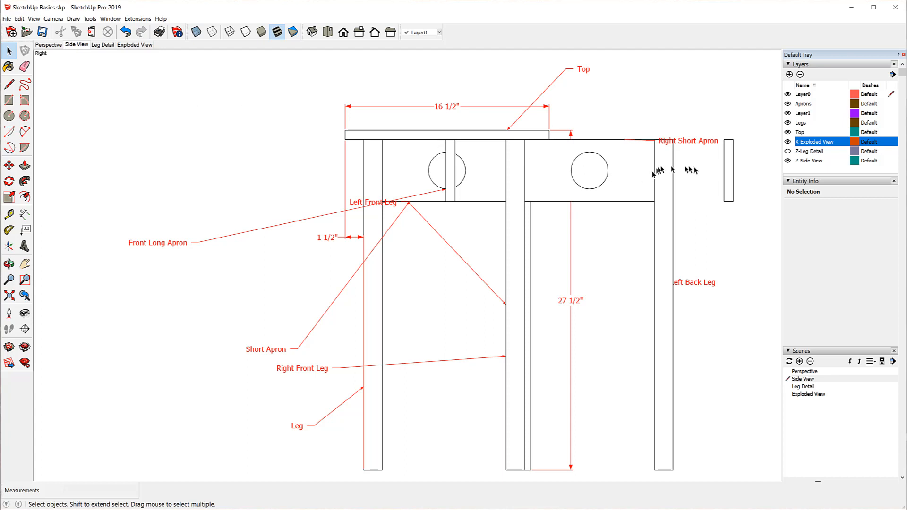
left_click(788, 142)
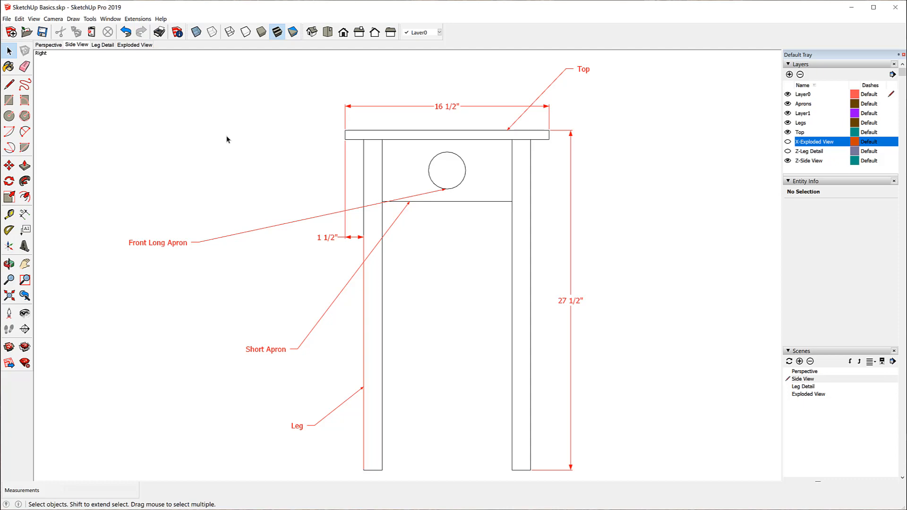
Assign all nine part labels in the Exploded View scene to the X-Exploded View layer.
left_click(138, 45)
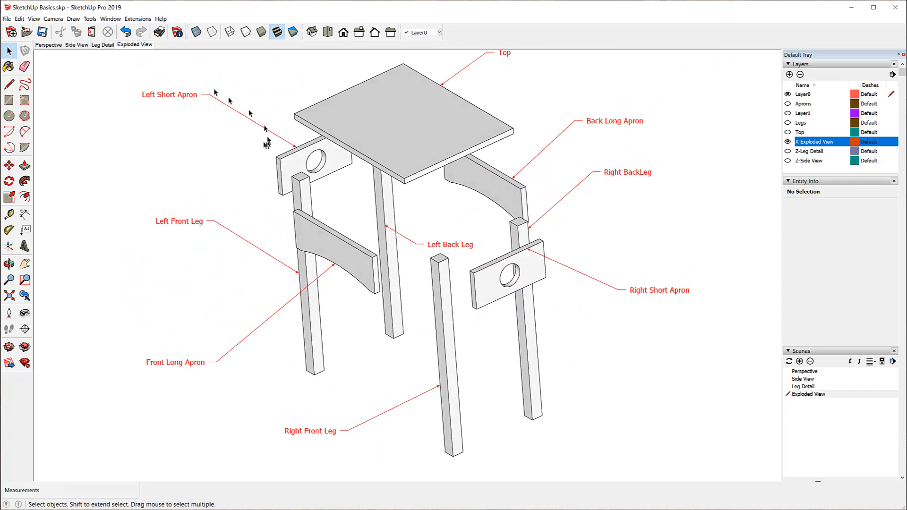
left_click(157, 113)
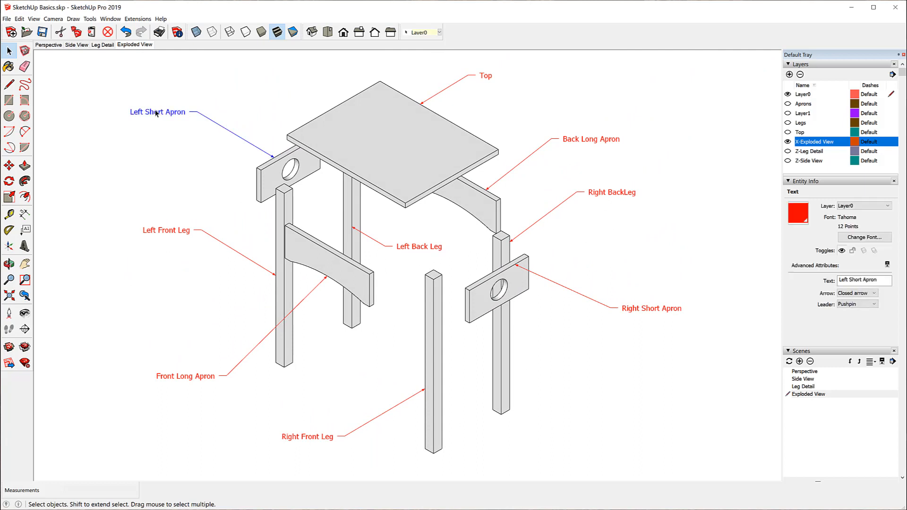
left_click(156, 113)
left_click(590, 139, "shift")
left_click(610, 192, "shift")
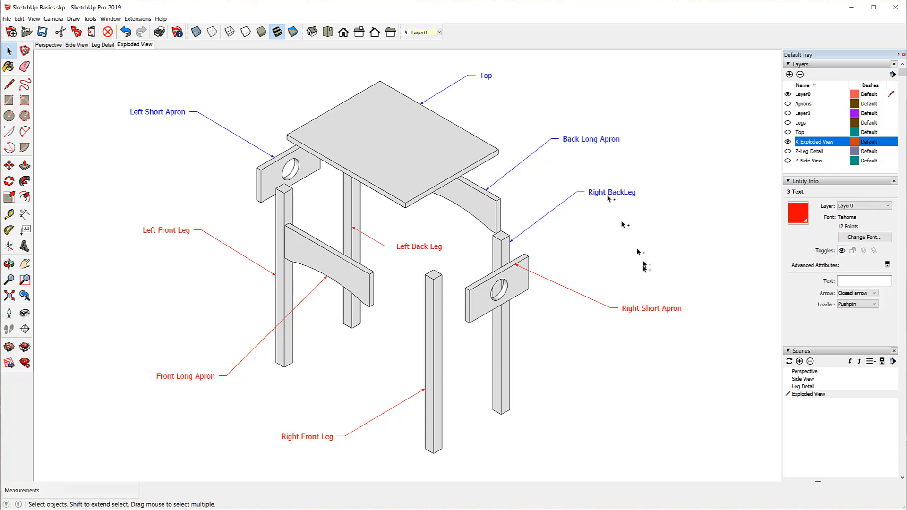
left_click(643, 309, "shift")
left_click(412, 251, "shift")
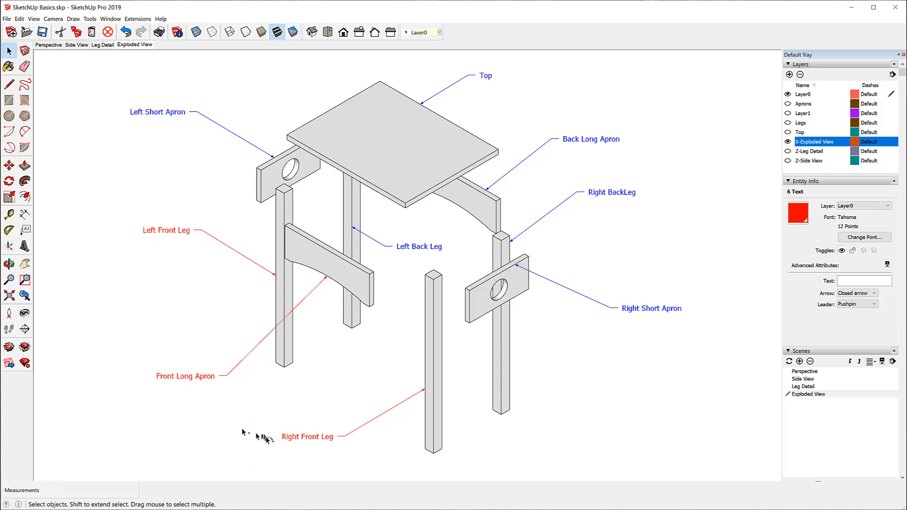
left_click(293, 439, "shift")
left_click(194, 378, "shift")
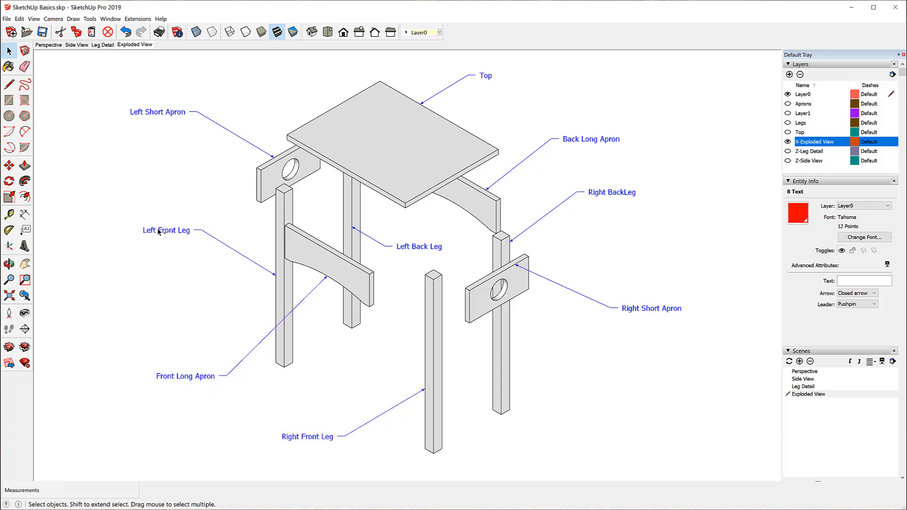
left_click(889, 208)
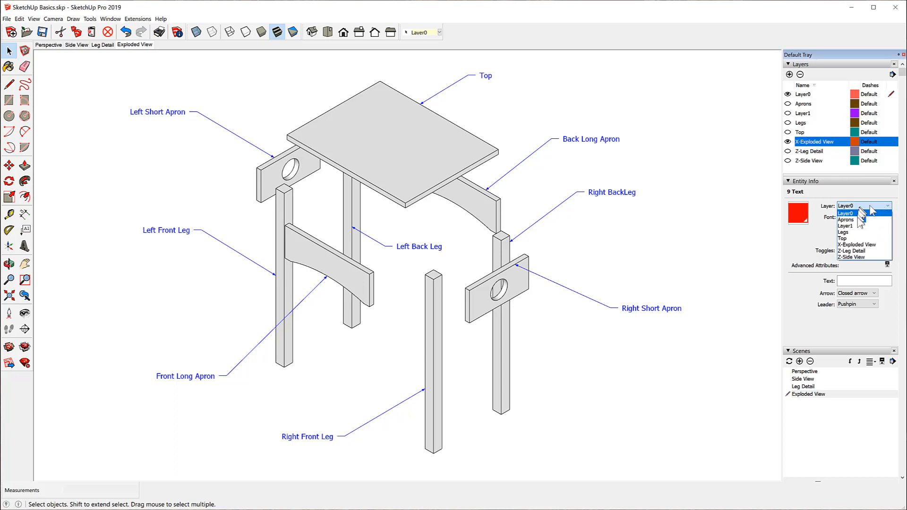
left_click(864, 245)
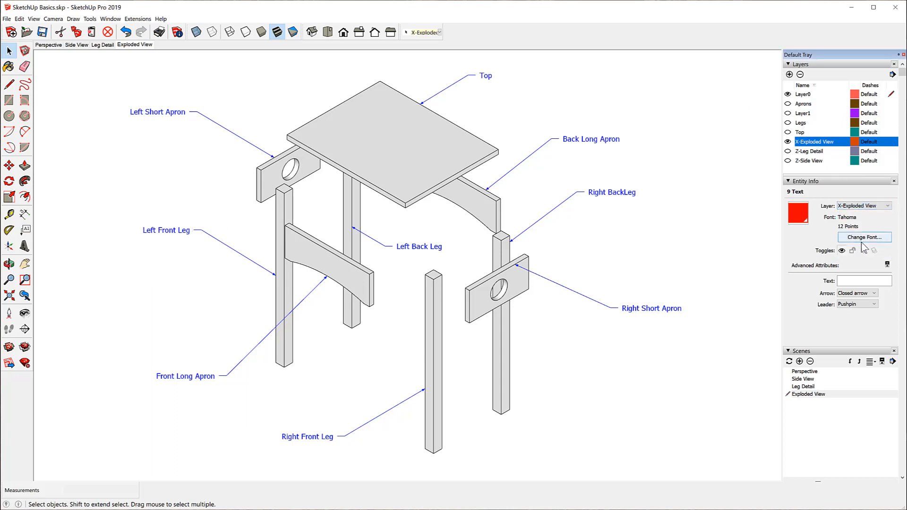
left_click(494, 111)
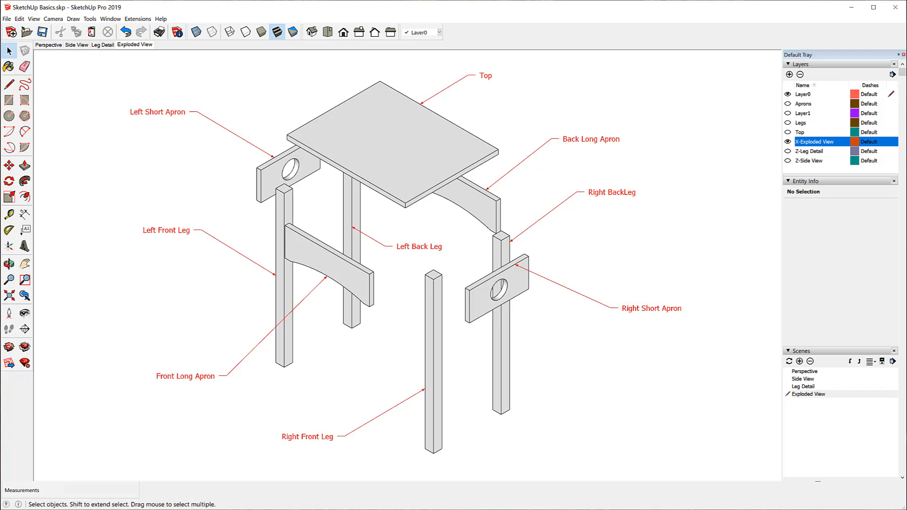
Hide the X-Exploded View layer in the Perspective scene and update that scene.
left_click(49, 47)
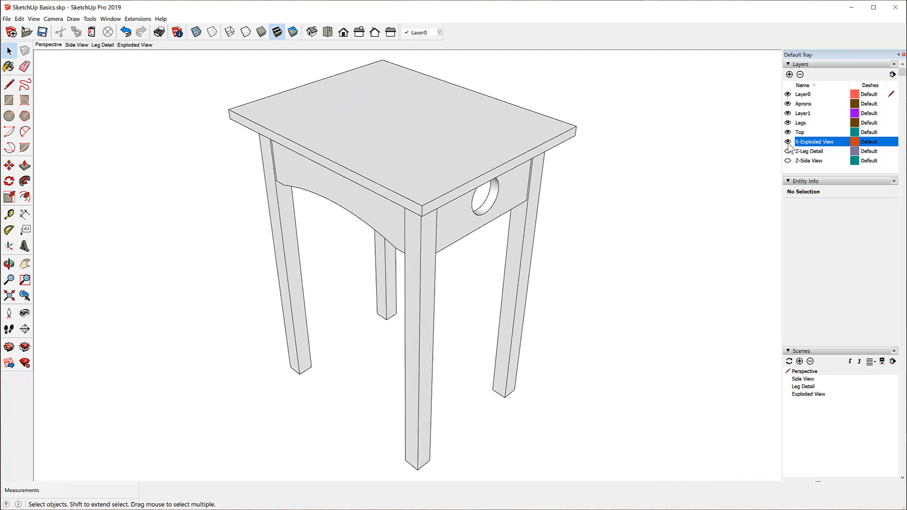
right_click(51, 49)
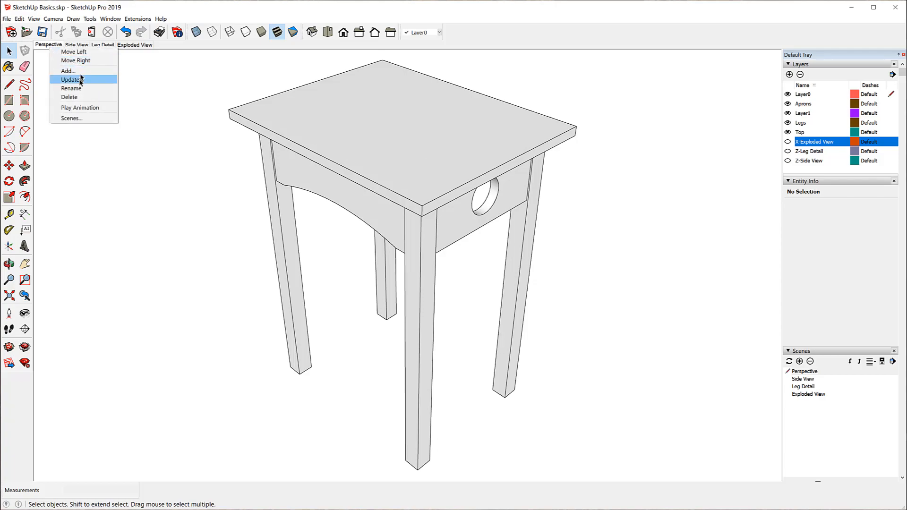
left_click(64, 77)
Hide the X-Exploded View layer in the Side View scene and update that scene.
left_click(69, 46)
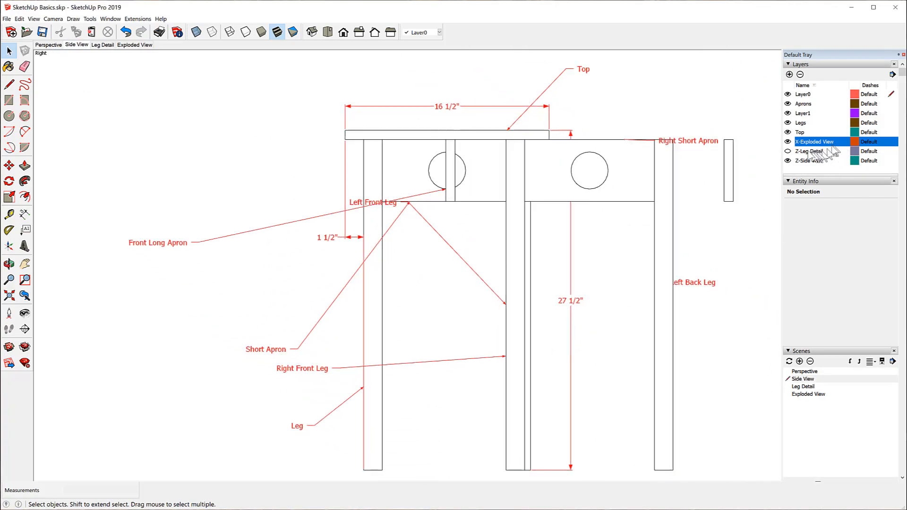
left_click(787, 141)
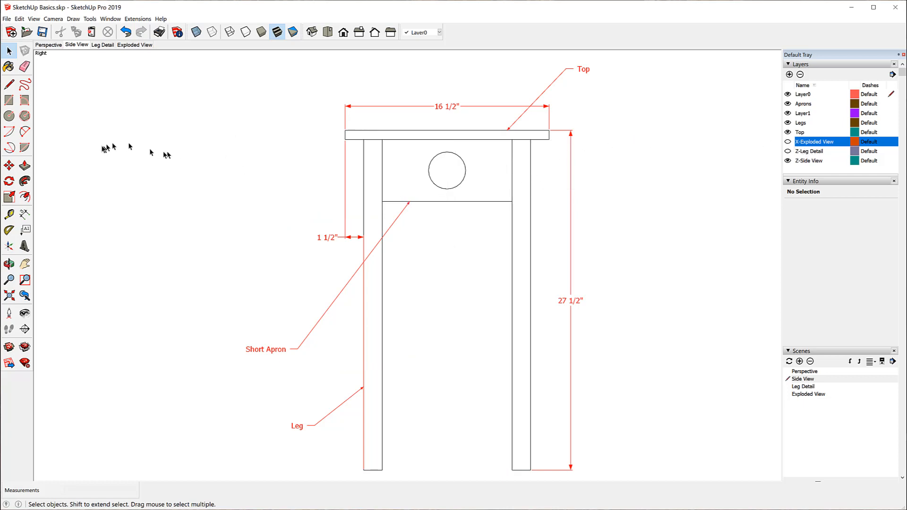
right_click(78, 44)
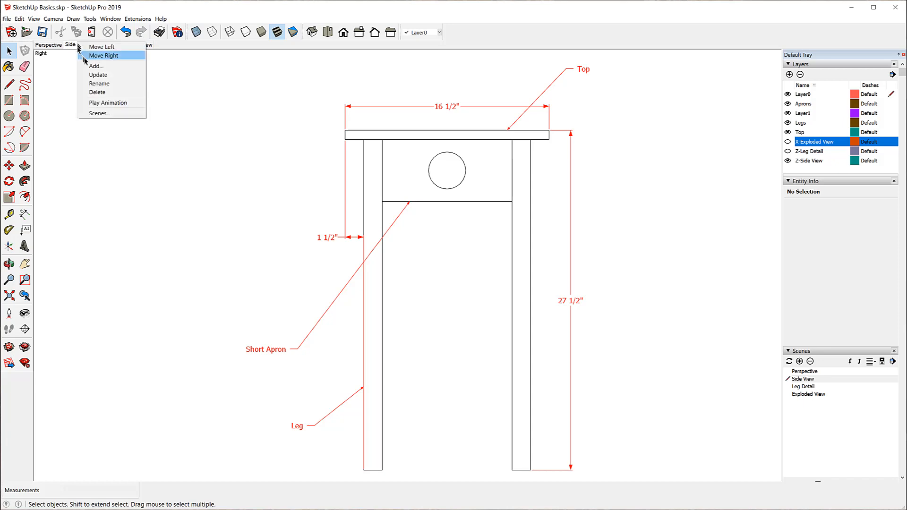
left_click(92, 76)
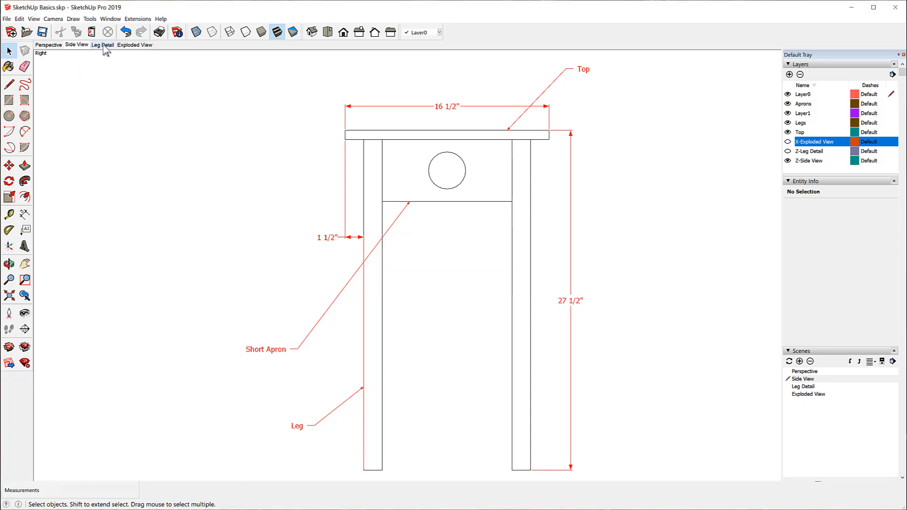
Hide the X-Exploded View layer in the Leg Detail scene and update that scene.
left_click(103, 46)
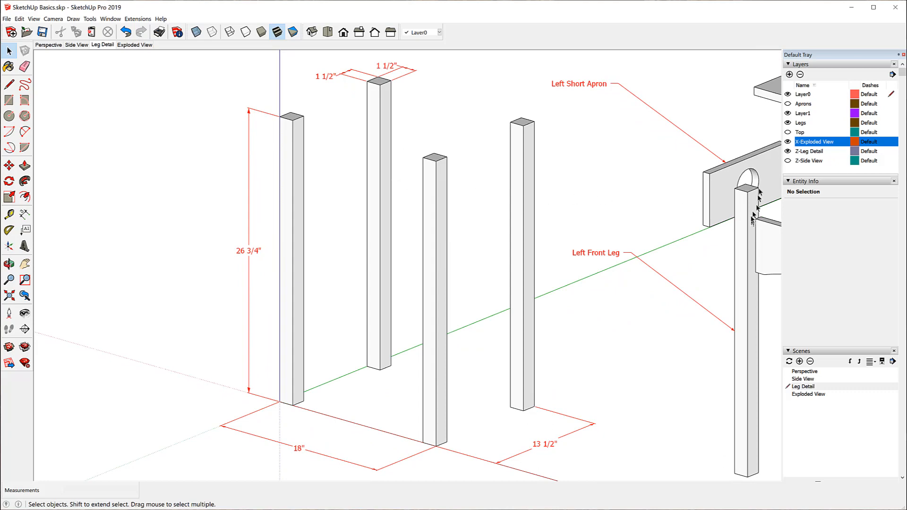
left_click(788, 142)
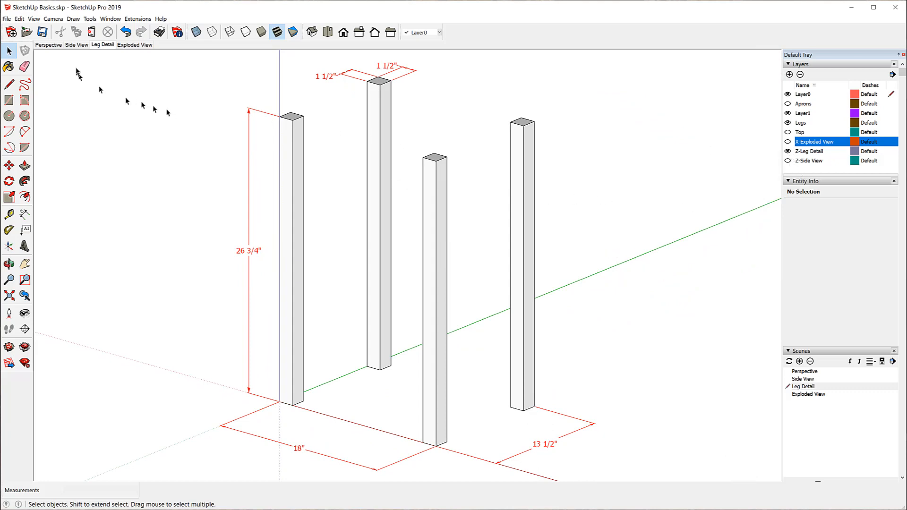
right_click(108, 49)
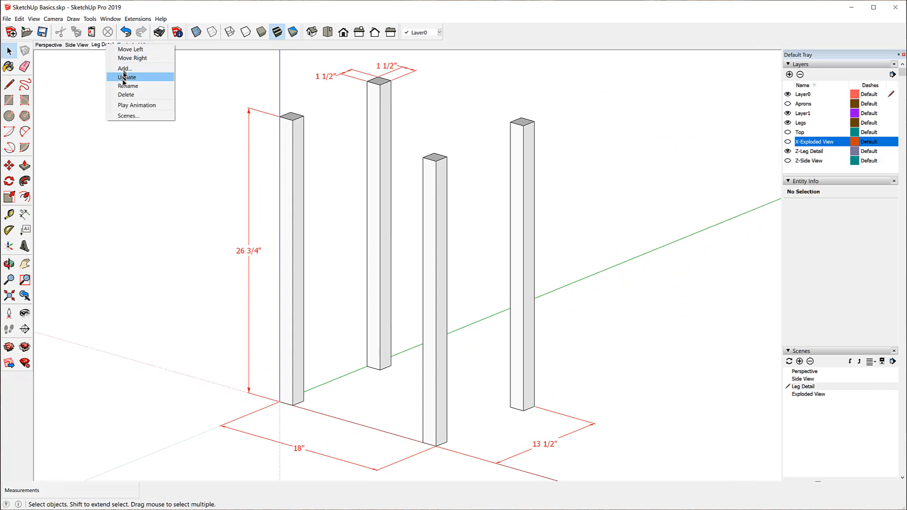
left_click(125, 74)
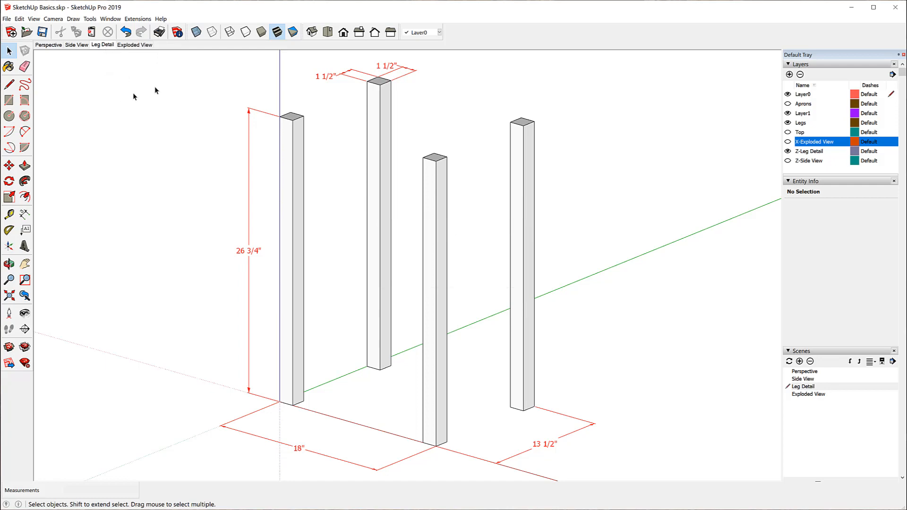
Review the Exploded View and Perspective scenes to check which parts and labels each one shows.
left_click(136, 46)
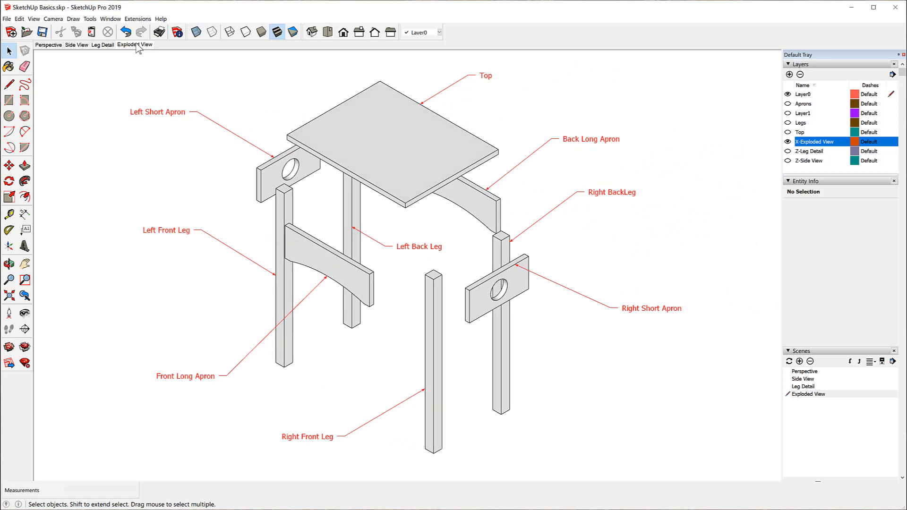
left_click(49, 46)
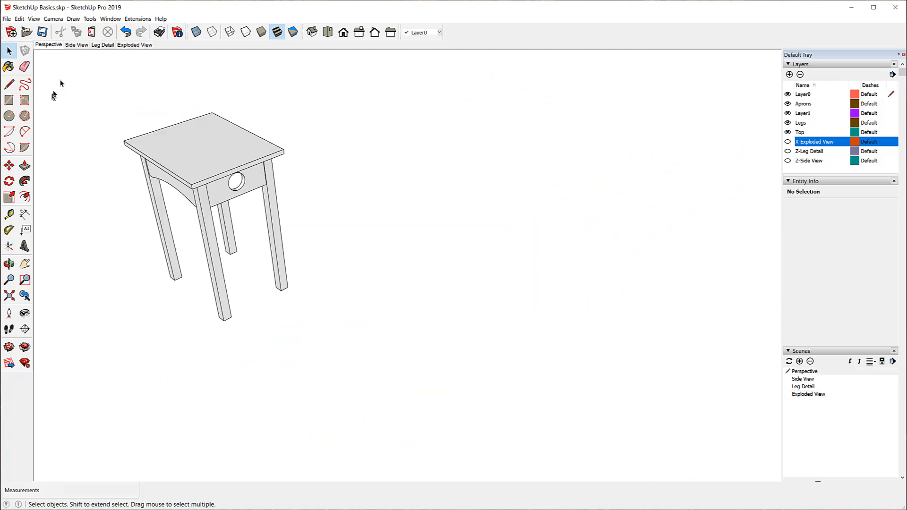
Review the Side View, Leg Detail and Exploded View scenes to check which parts and annotations each one shows.
left_click(76, 45)
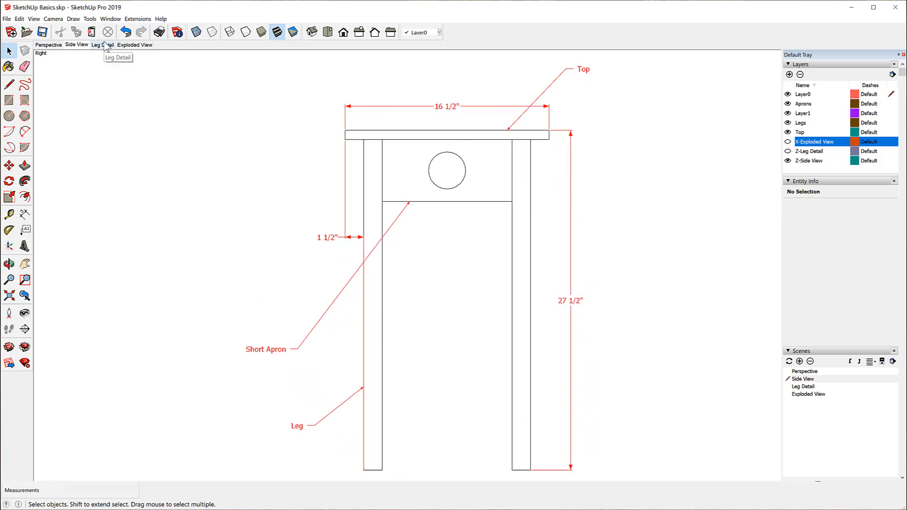
left_click(102, 45)
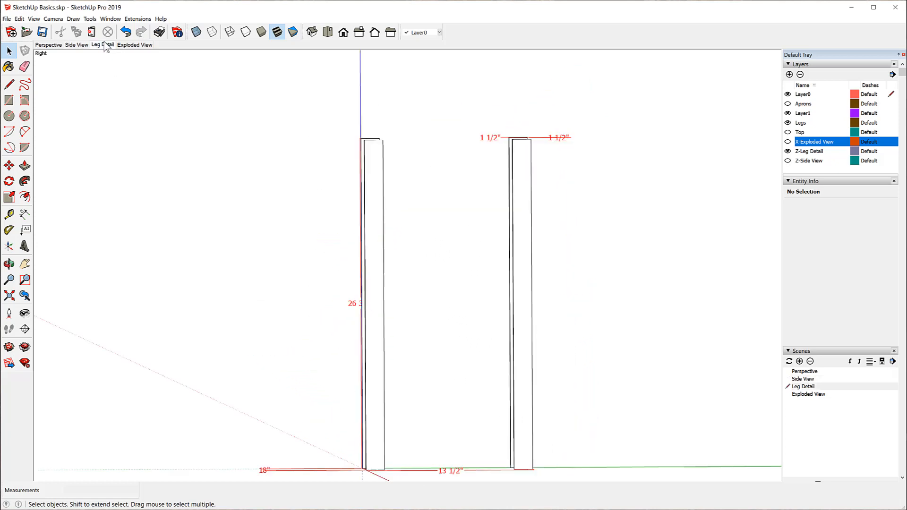
left_click(134, 44)
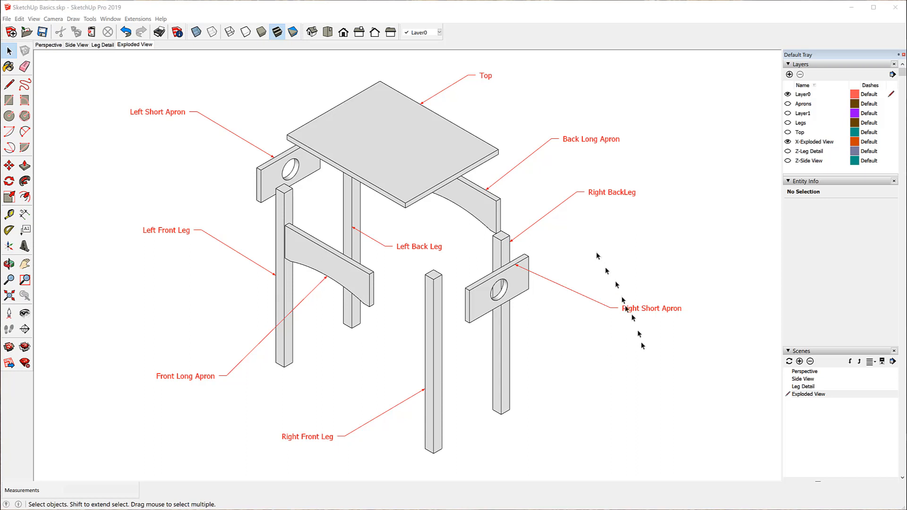
Inspect the entity information of the exploded table's top, right short apron and front long apron for their instance and definition names.
left_click(393, 168)
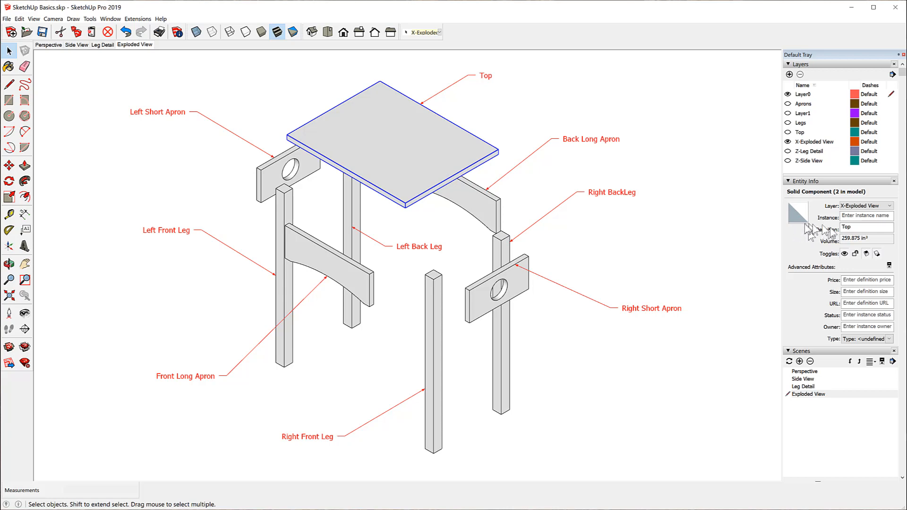
left_click(480, 313)
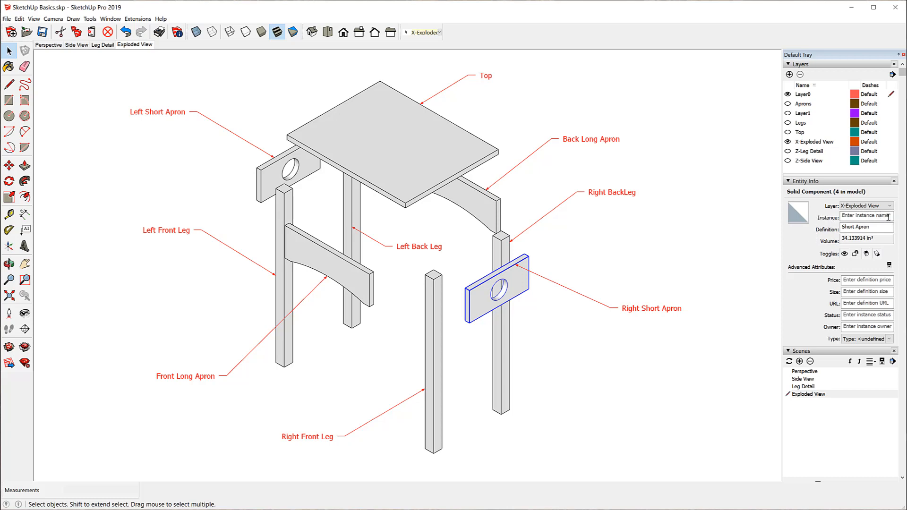
left_click(440, 170)
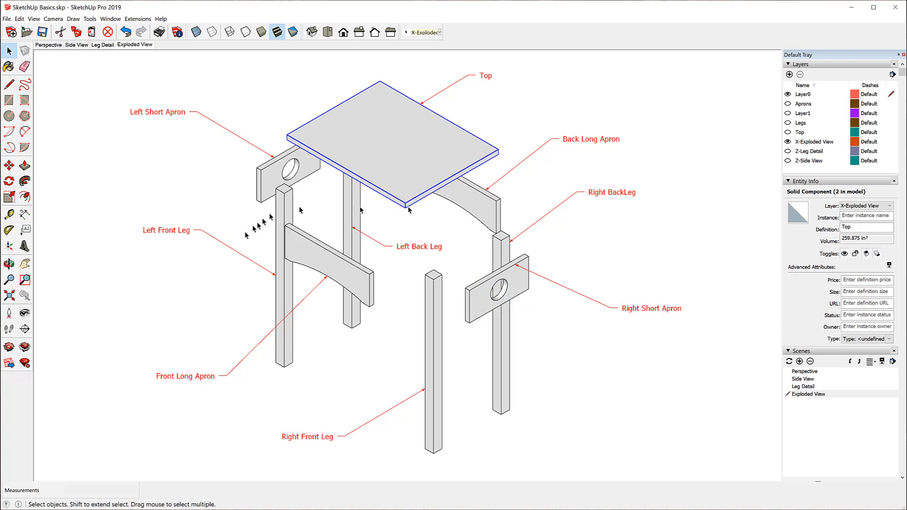
left_click(312, 253)
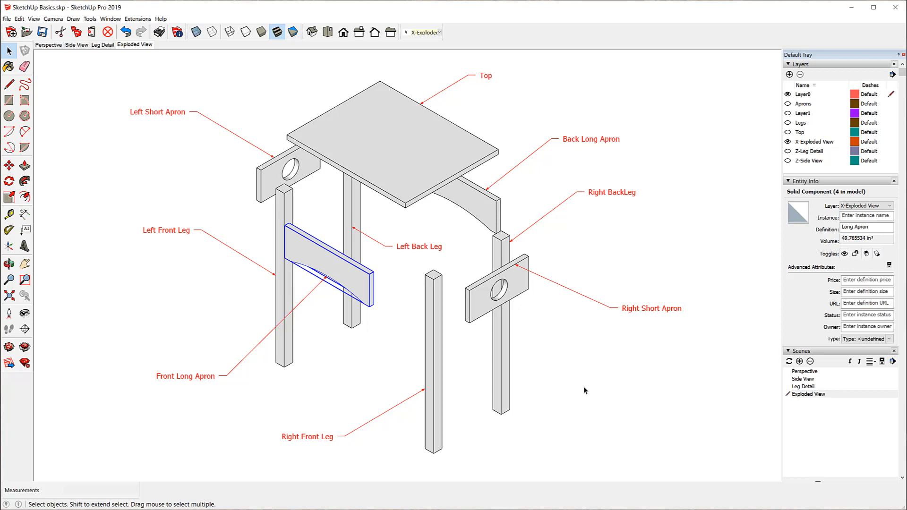
Give the right short apron component in the exploded table the instance name "Right Short Apron".
left_click(479, 312)
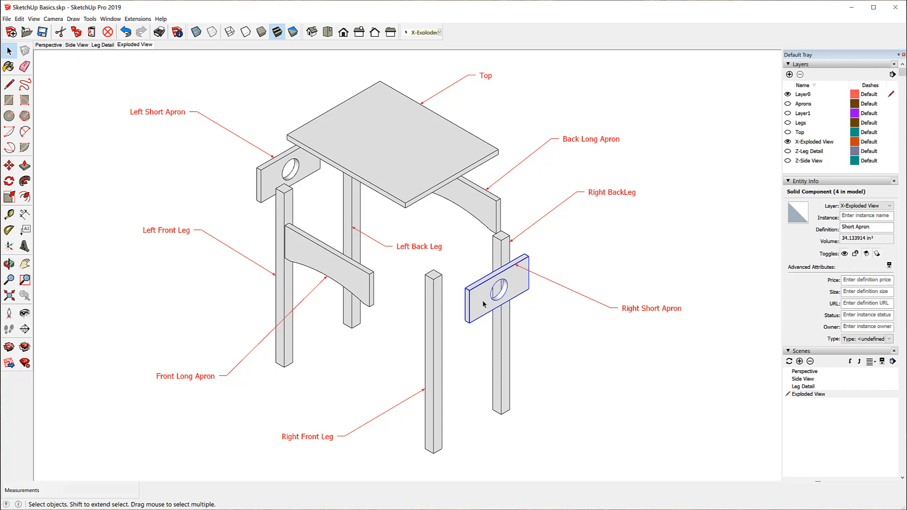
left_click(851, 218)
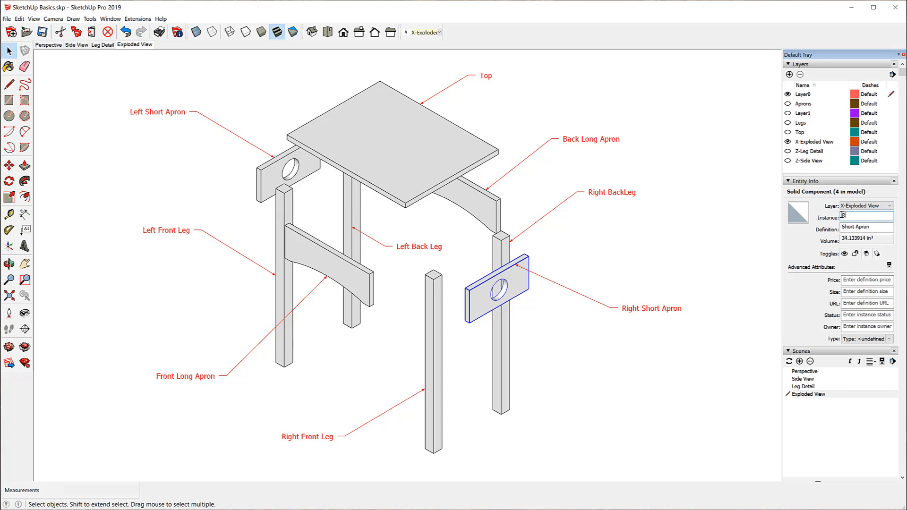
type("ight")
type(" Shp")
type("rt Apron")
Give the front long apron component in the exploded table the instance name "Front Long Apron".
left_click(306, 264)
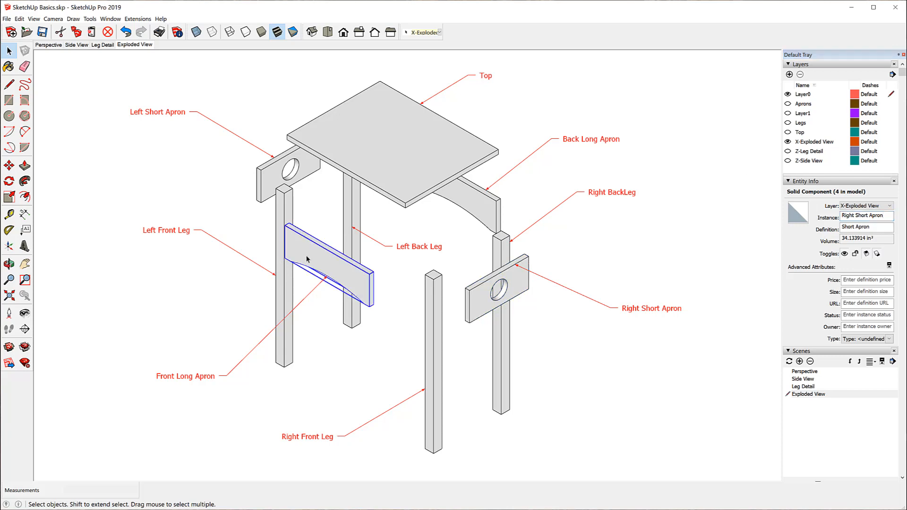
left_click(856, 216)
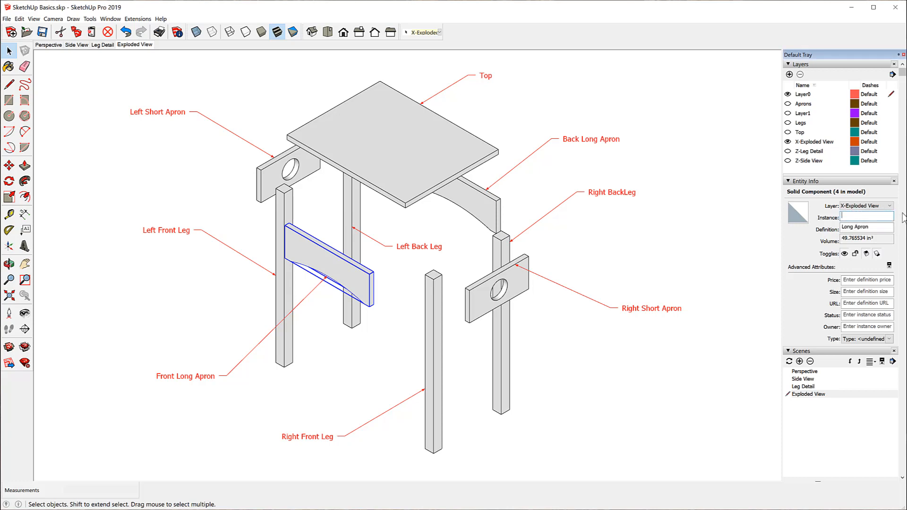
type("Front Long Apron")
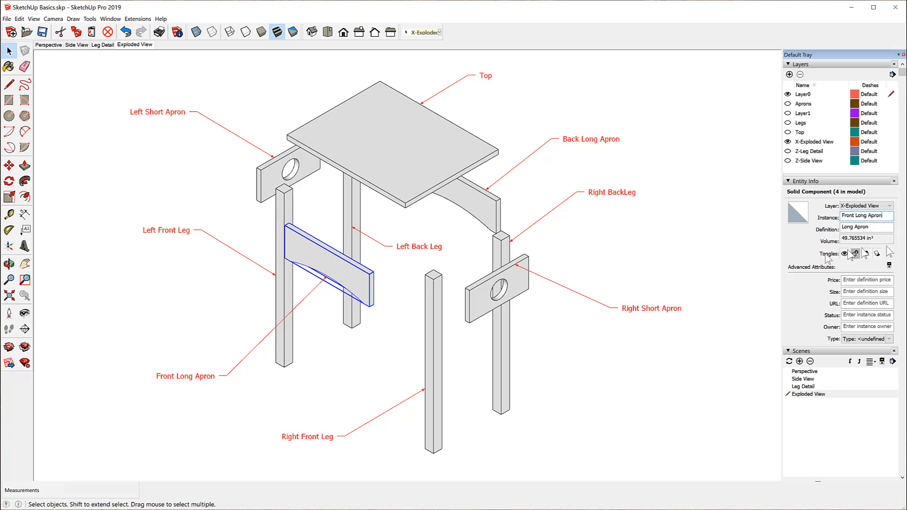
left_click(720, 236)
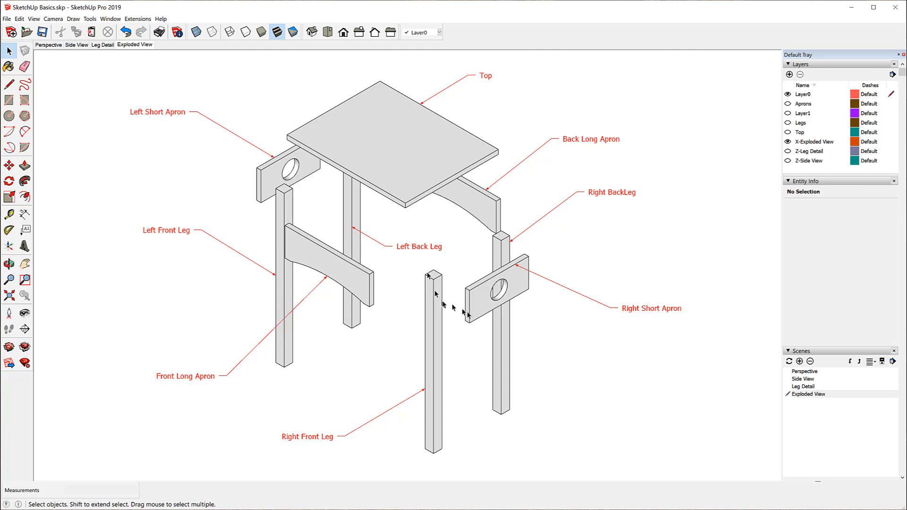
Delete the existing Right Short Apron and Front Long Apron text labels from the exploded view.
left_click(641, 311)
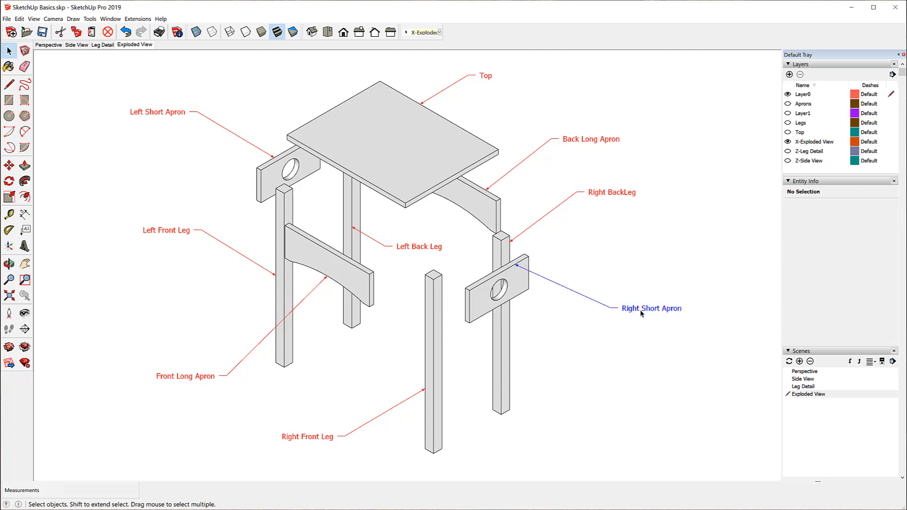
left_click(643, 326)
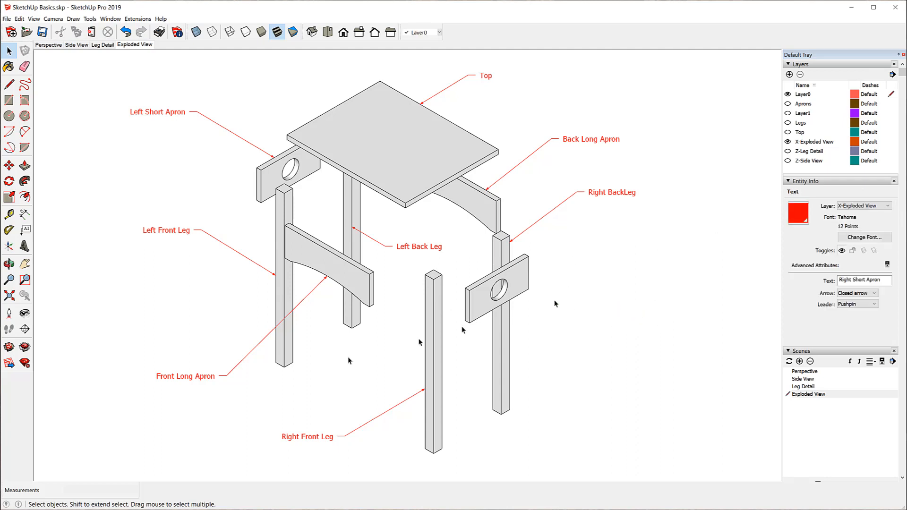
left_click(196, 376)
key("Delete")
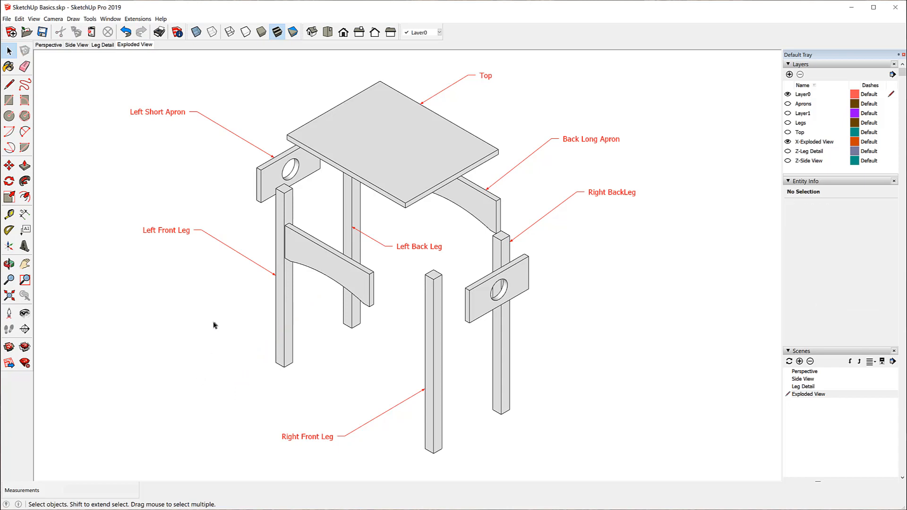
Attach a leader text label to the right short apron's lower edge, keeping its instance name "Right Short Apron" as the text.
left_click(26, 230)
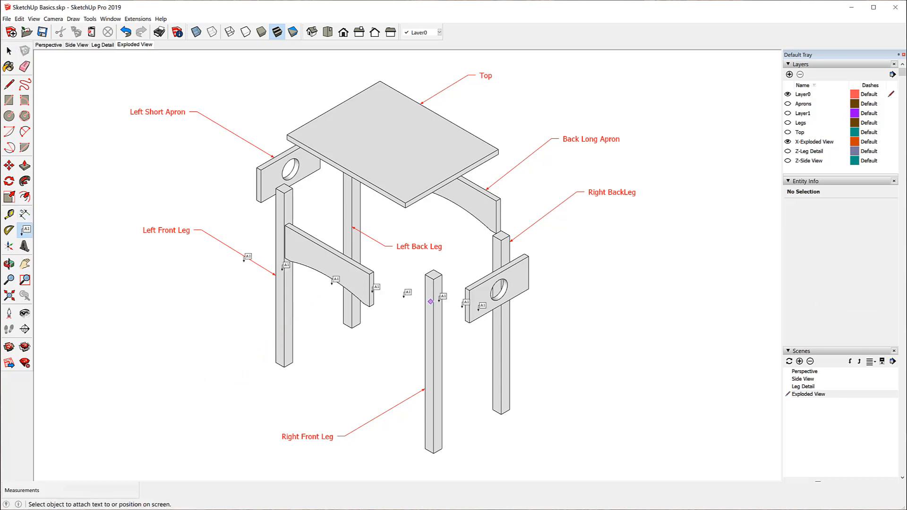
left_click(521, 293)
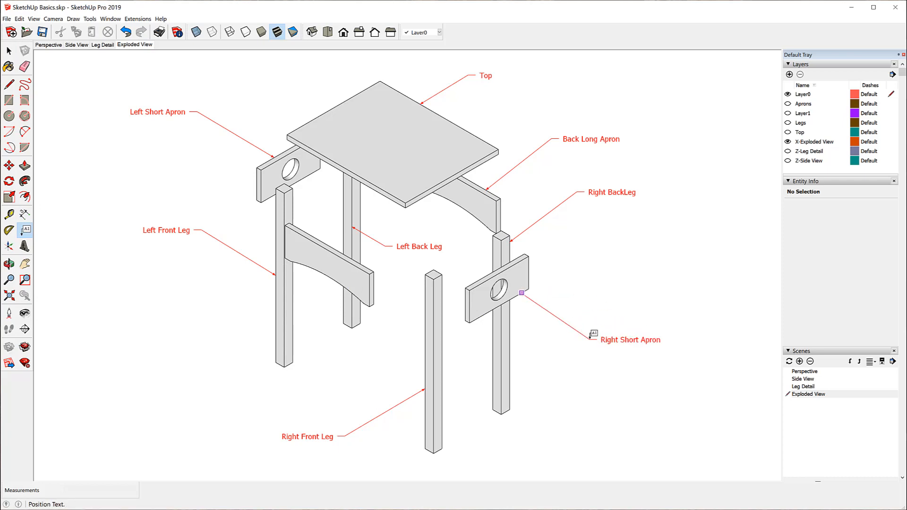
left_click(591, 335)
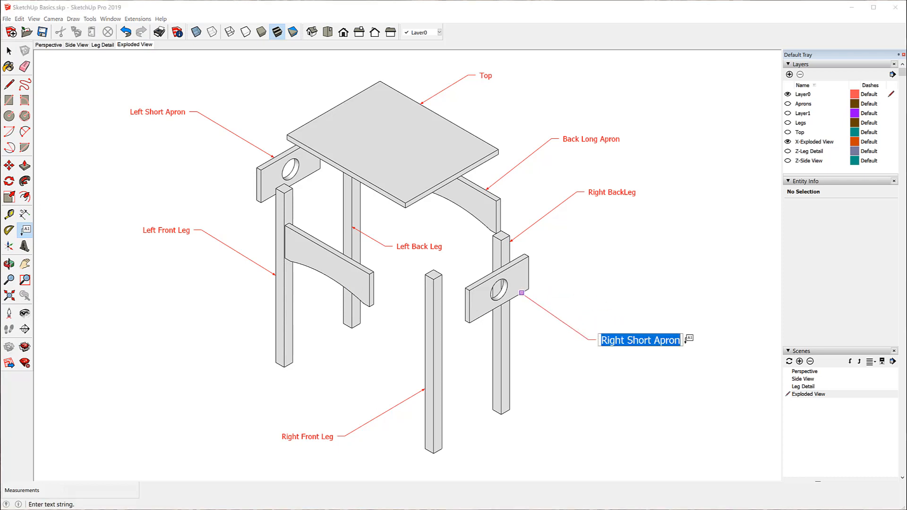
left_click(691, 395)
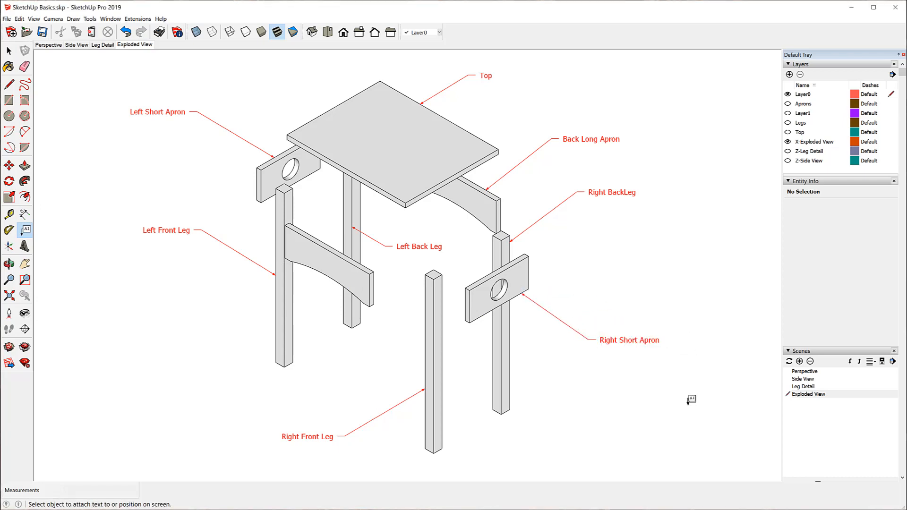
Attach a leader text label to the front long apron's curved lower edge, keeping its instance name "Front Long Apron" as the text.
left_click(315, 269)
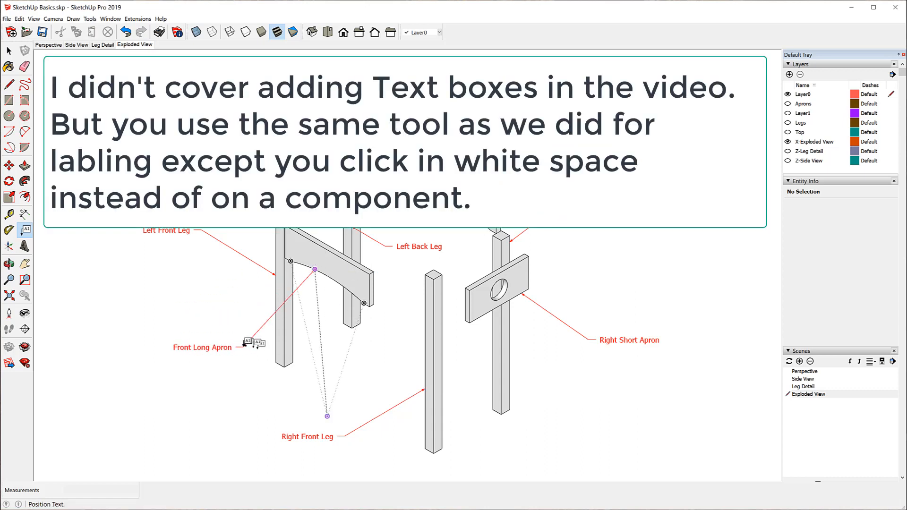
left_click(243, 343)
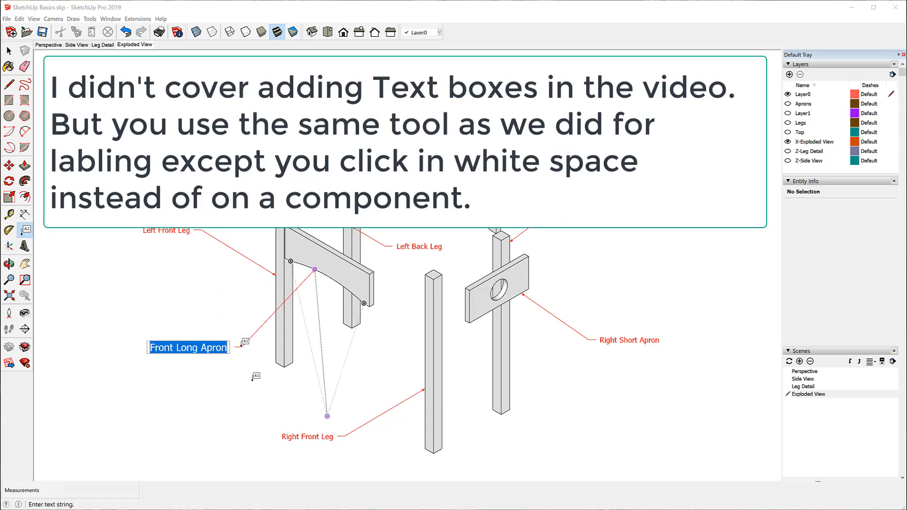
left_click(214, 418)
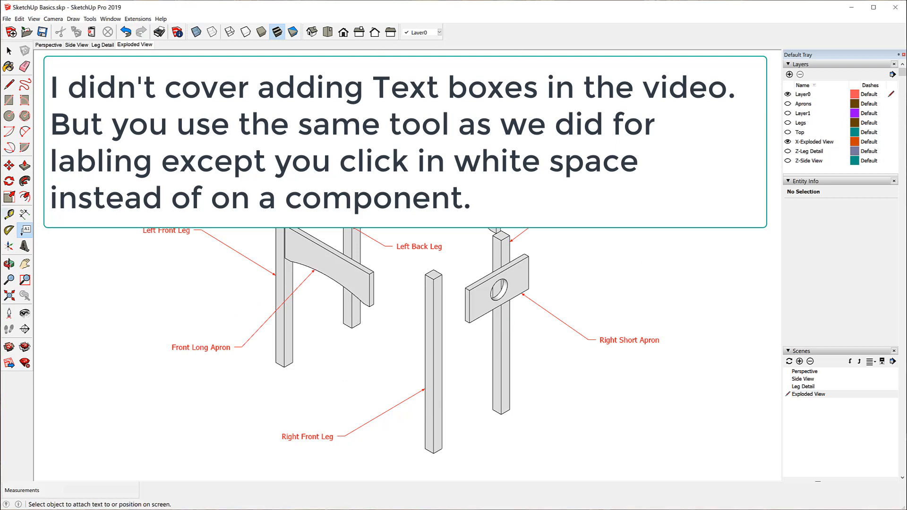